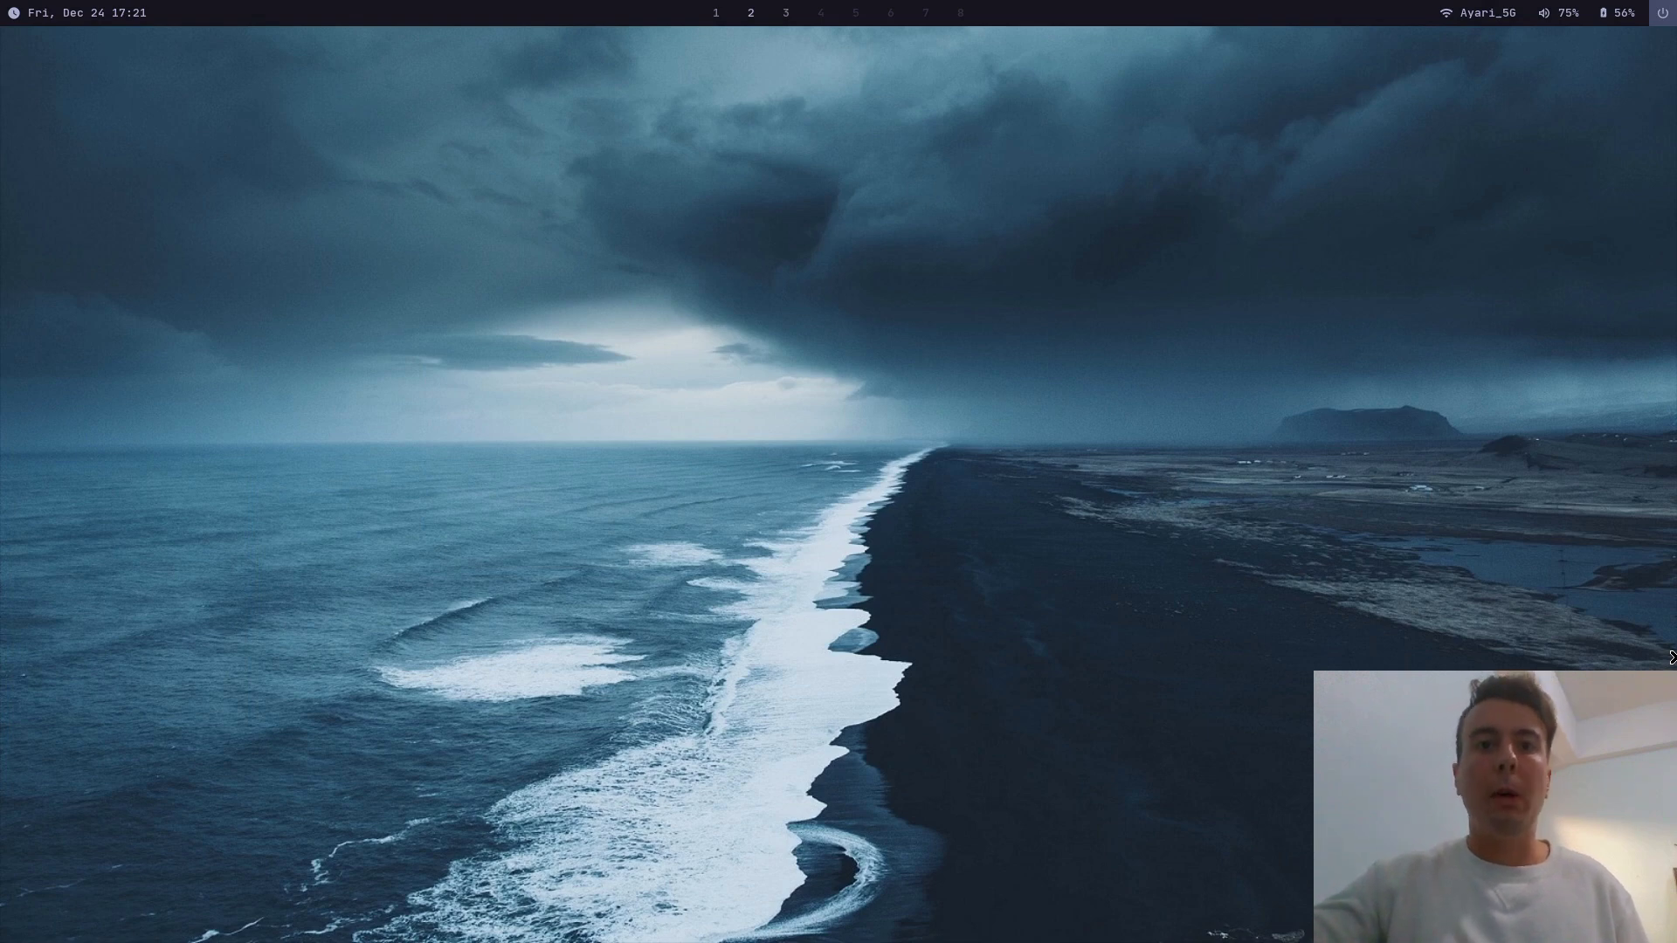
- Open a terminal and launch the emoji picker with rofi -show emoji -modi emoji
key("super+d")
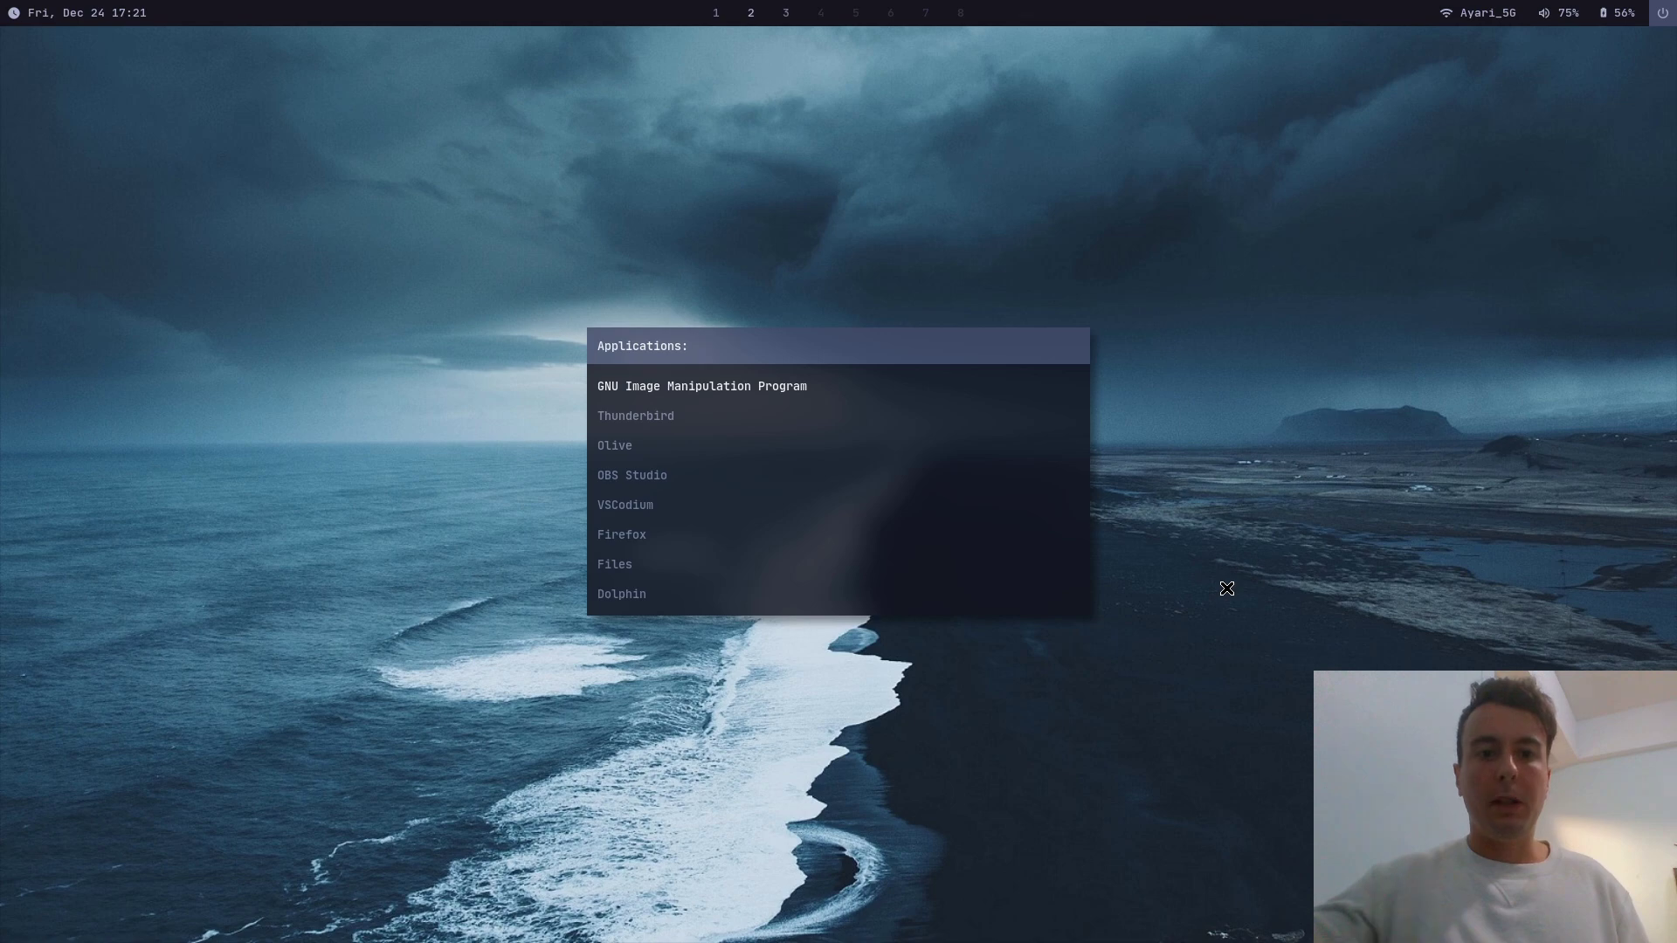
left_click(1358, 503)
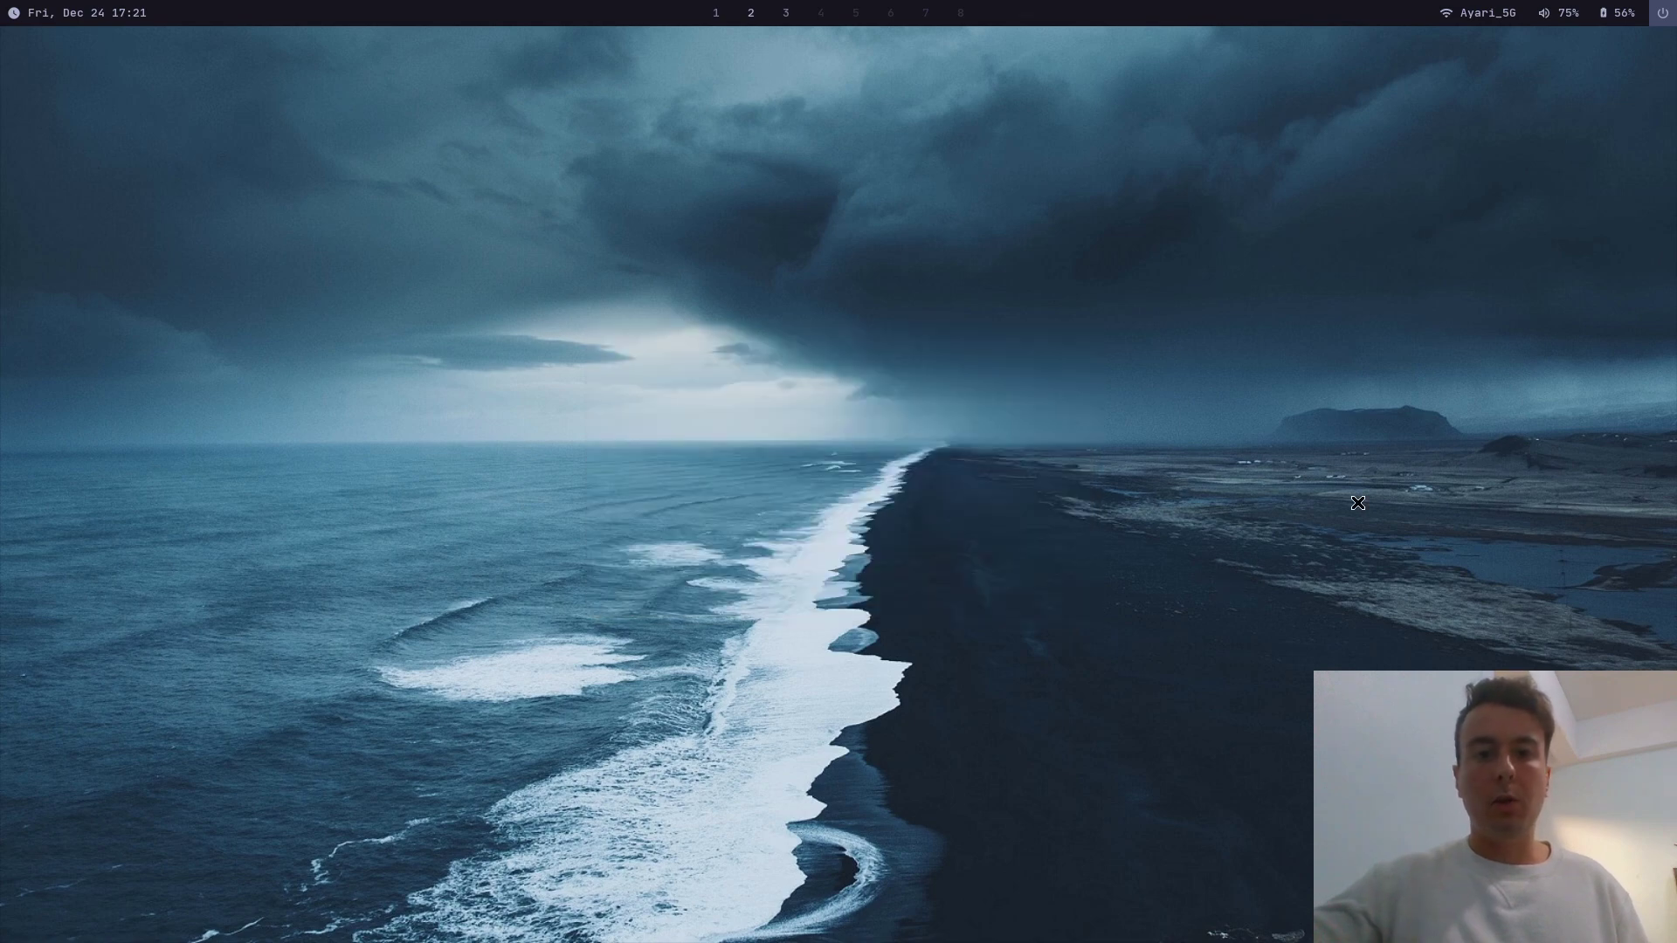
key("super+Return")
type("r")
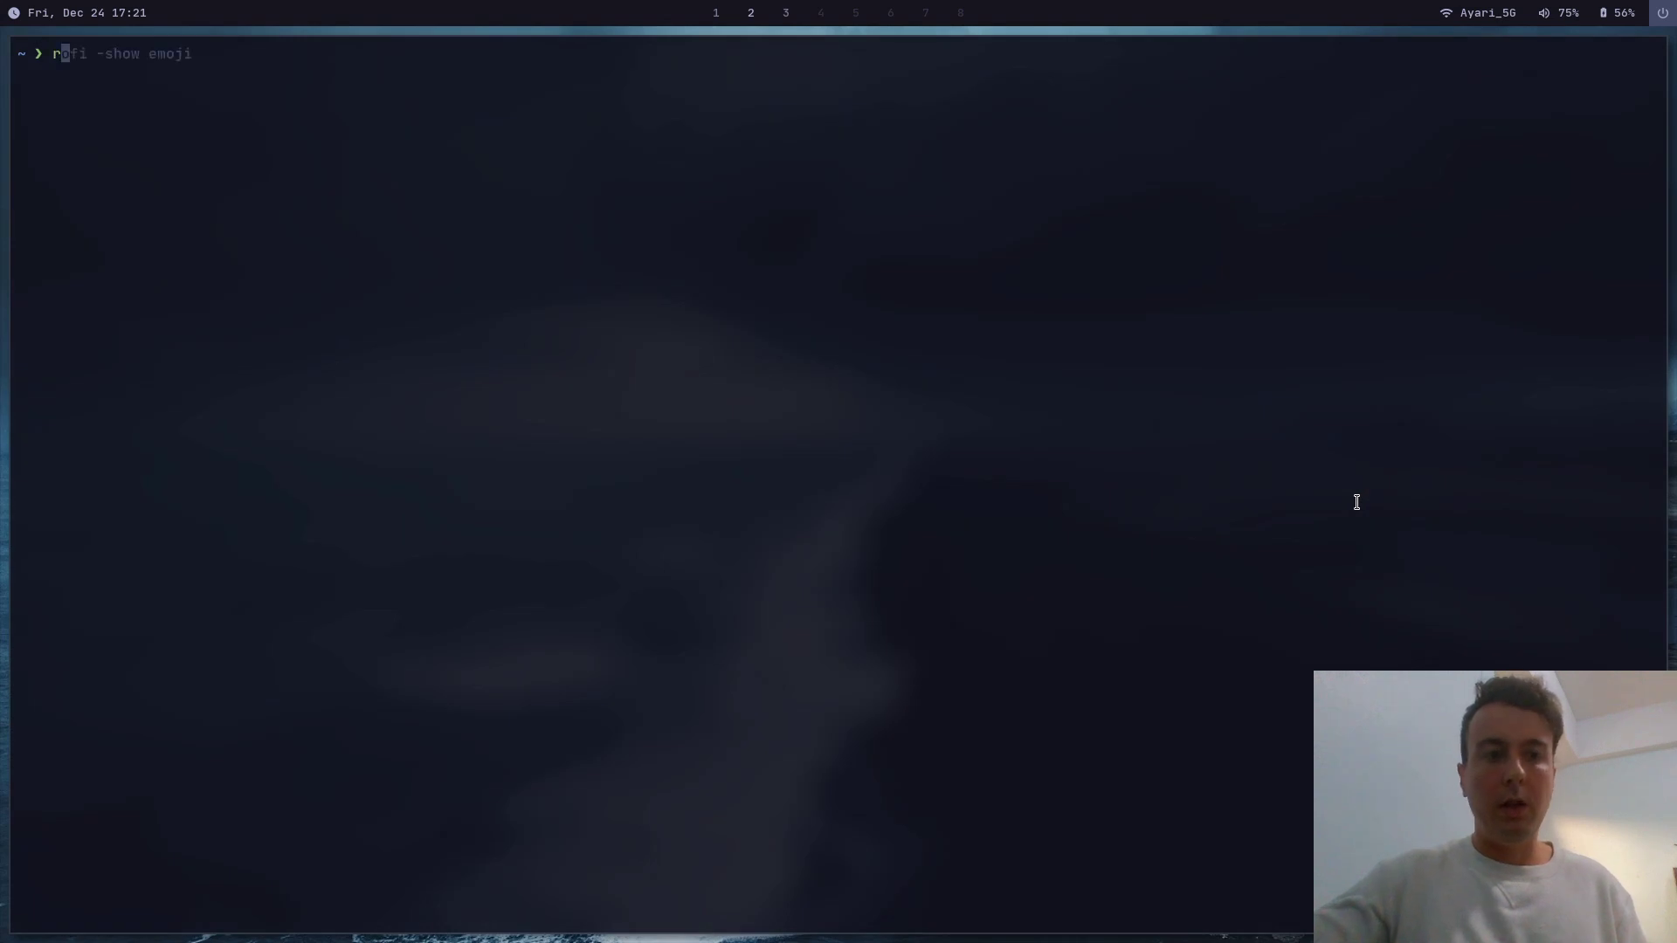
key("Right")
key("Return")
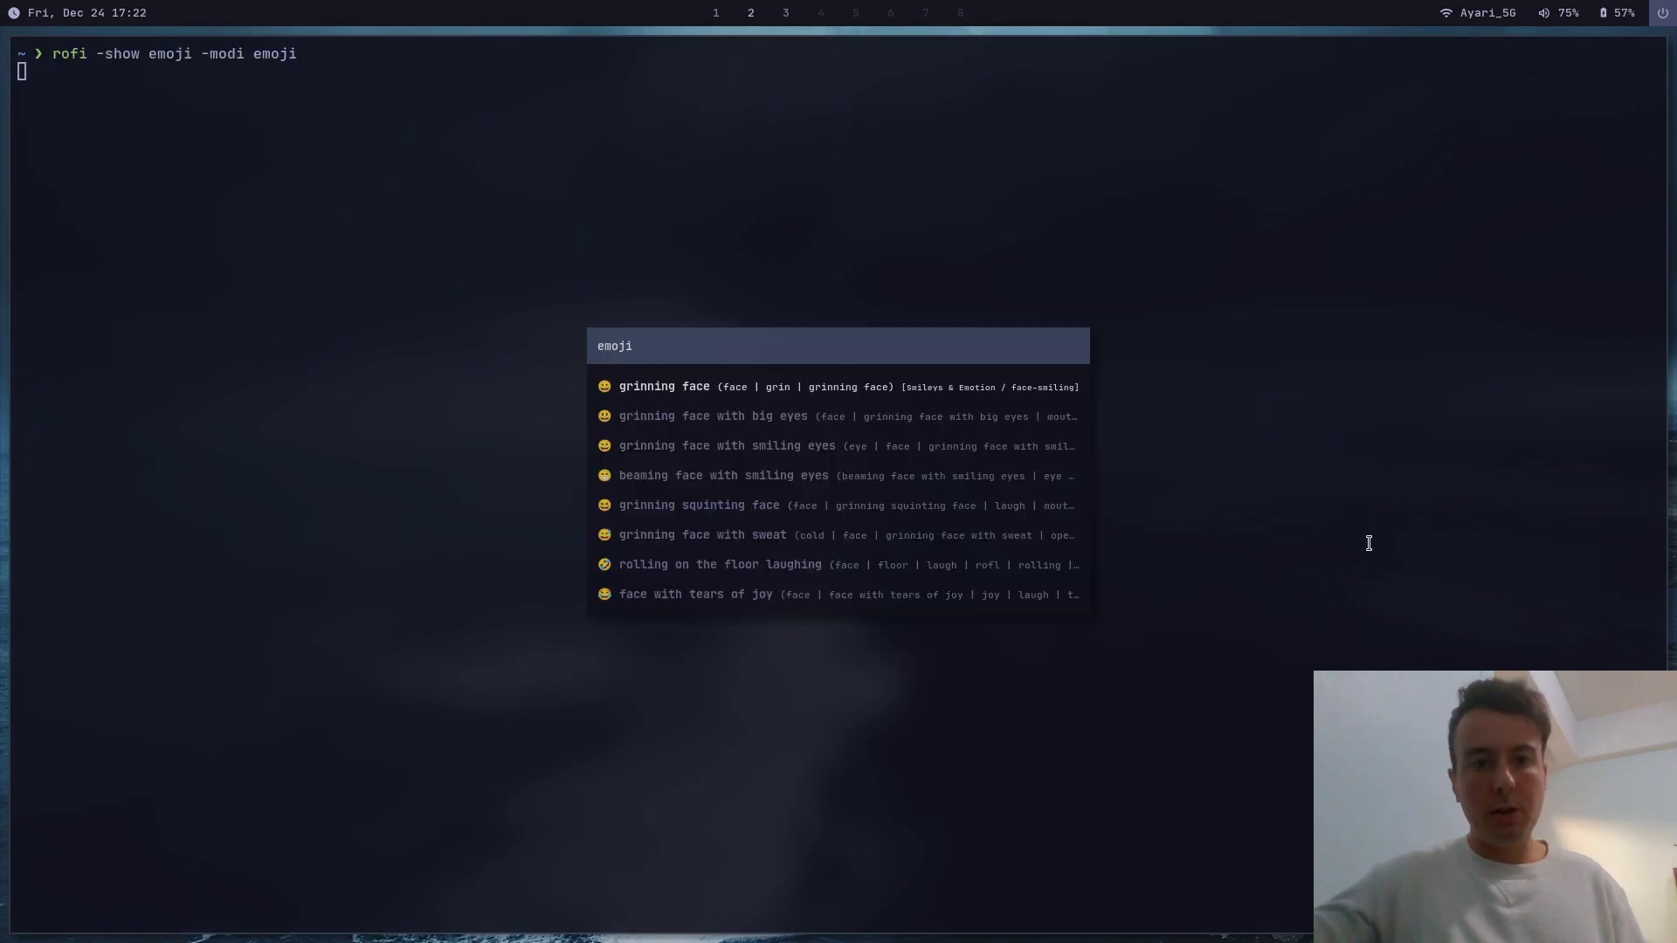
- Insert several lizard emojis at the prompt, then view and close the power options menu
key("Down")
key("Up")
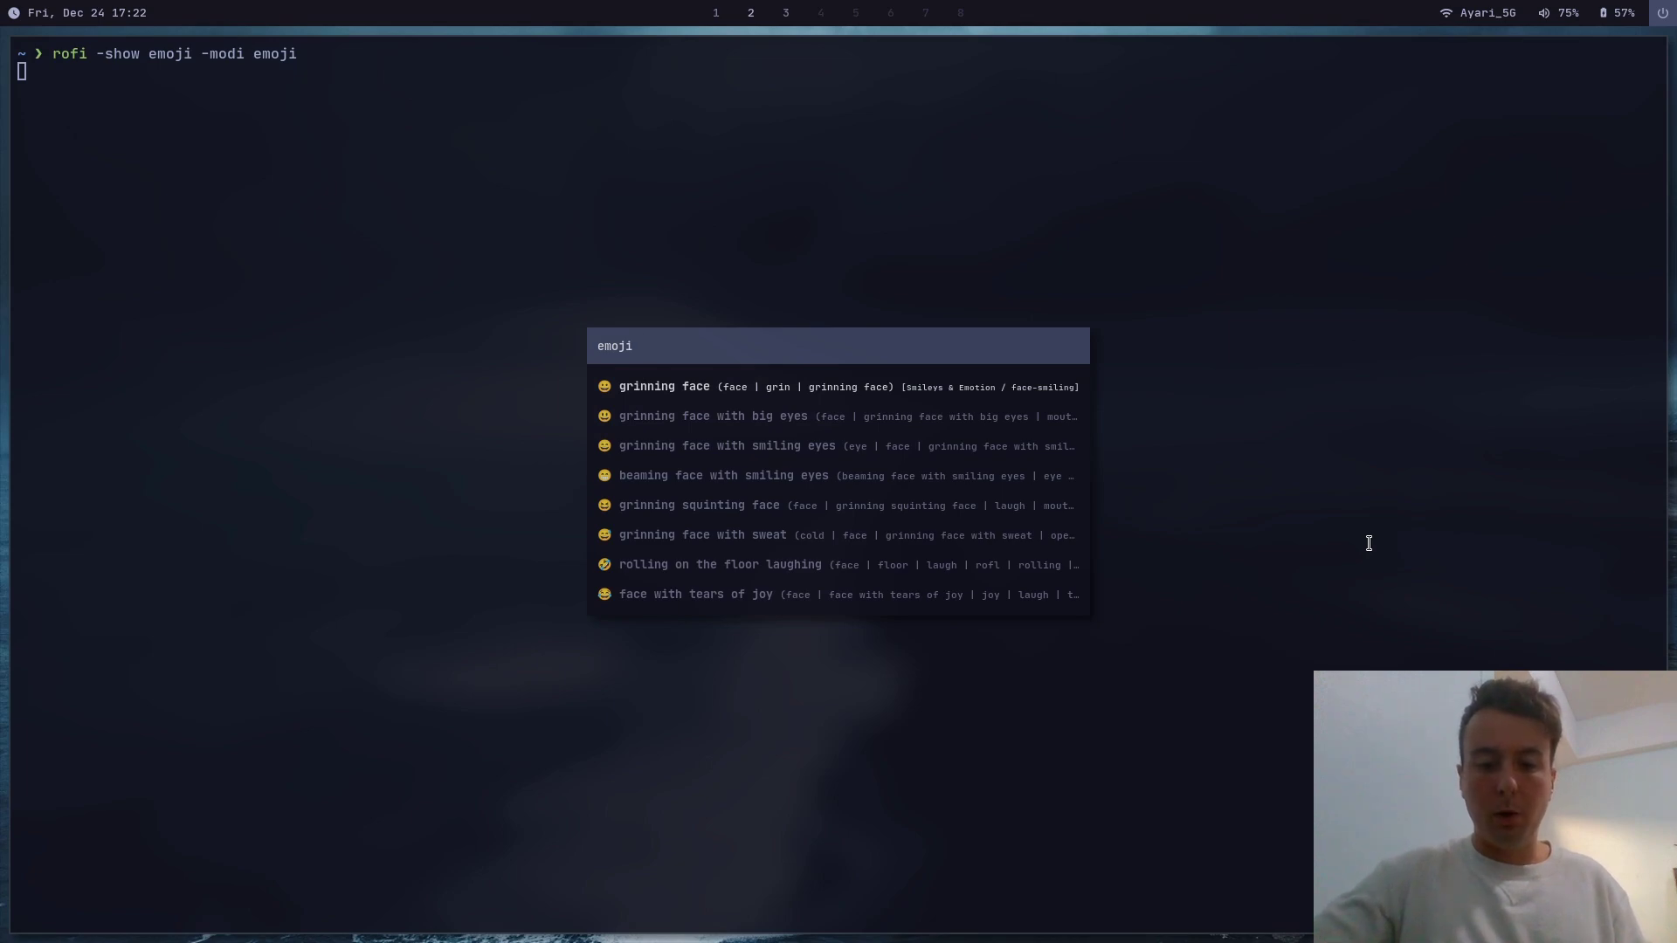
type("lizar")
key("Return")
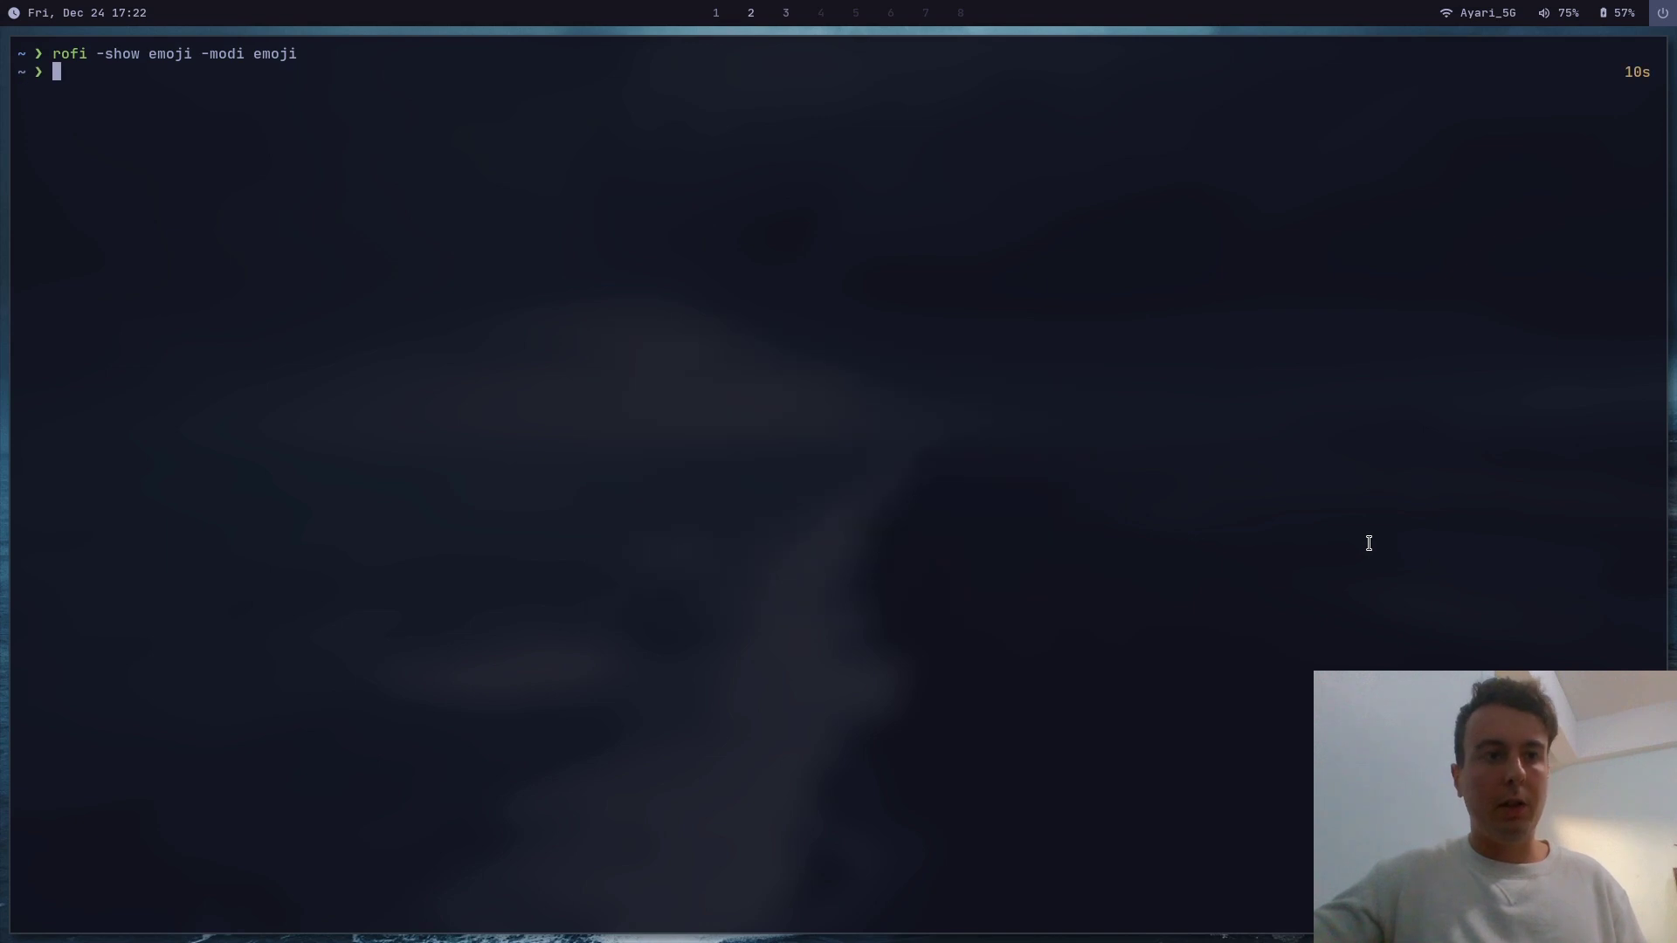
key("ctrl+shift+v")
key("ctrl+shift+v")
key("ctrl+shift+v")
key("ctrl+shift+v")
key("ctrl+shift+v")
key("ctrl+shift+v")
key("ctrl+shift+v")
key("ctrl+shift+v")
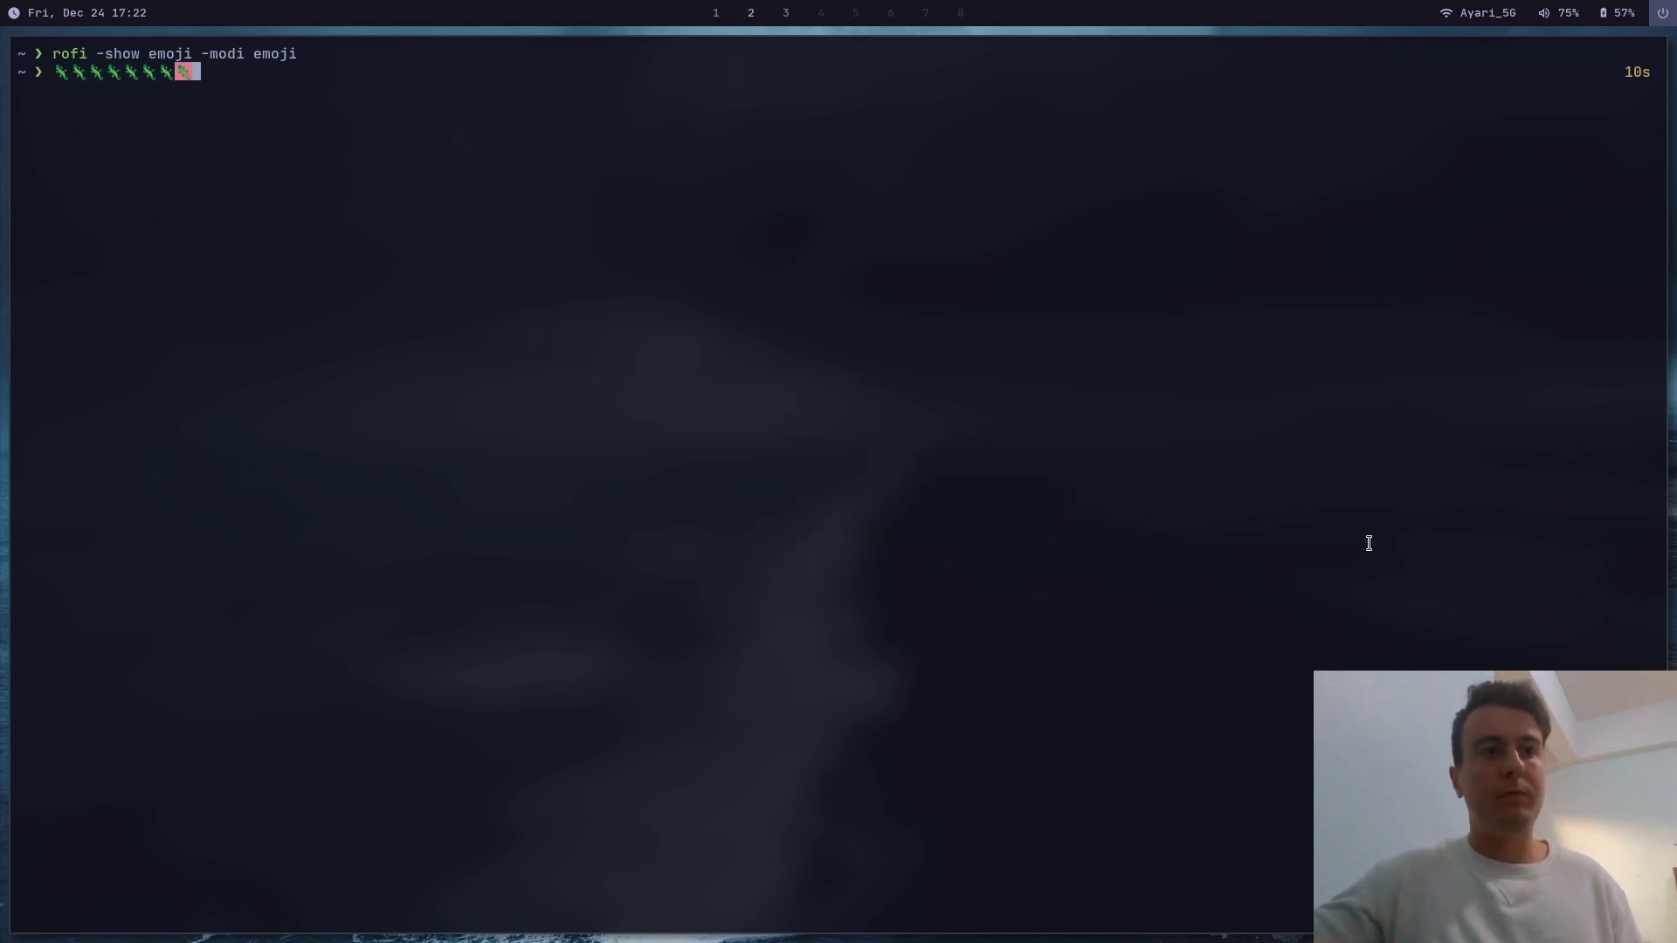
left_click(1661, 19)
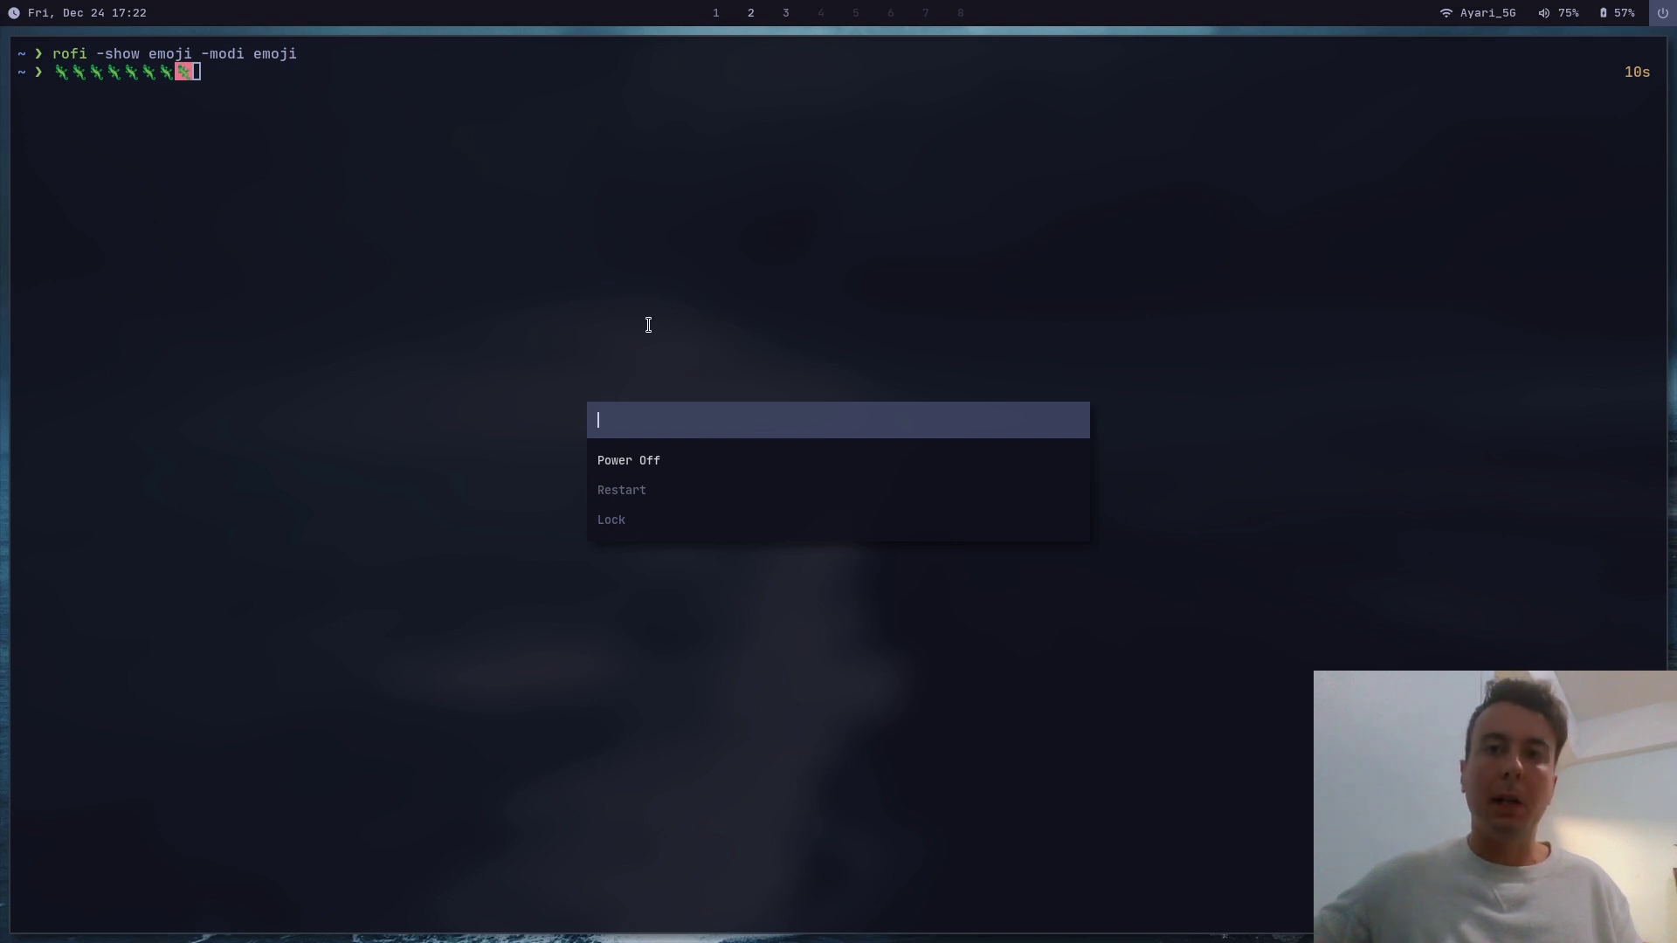
key("Escape")
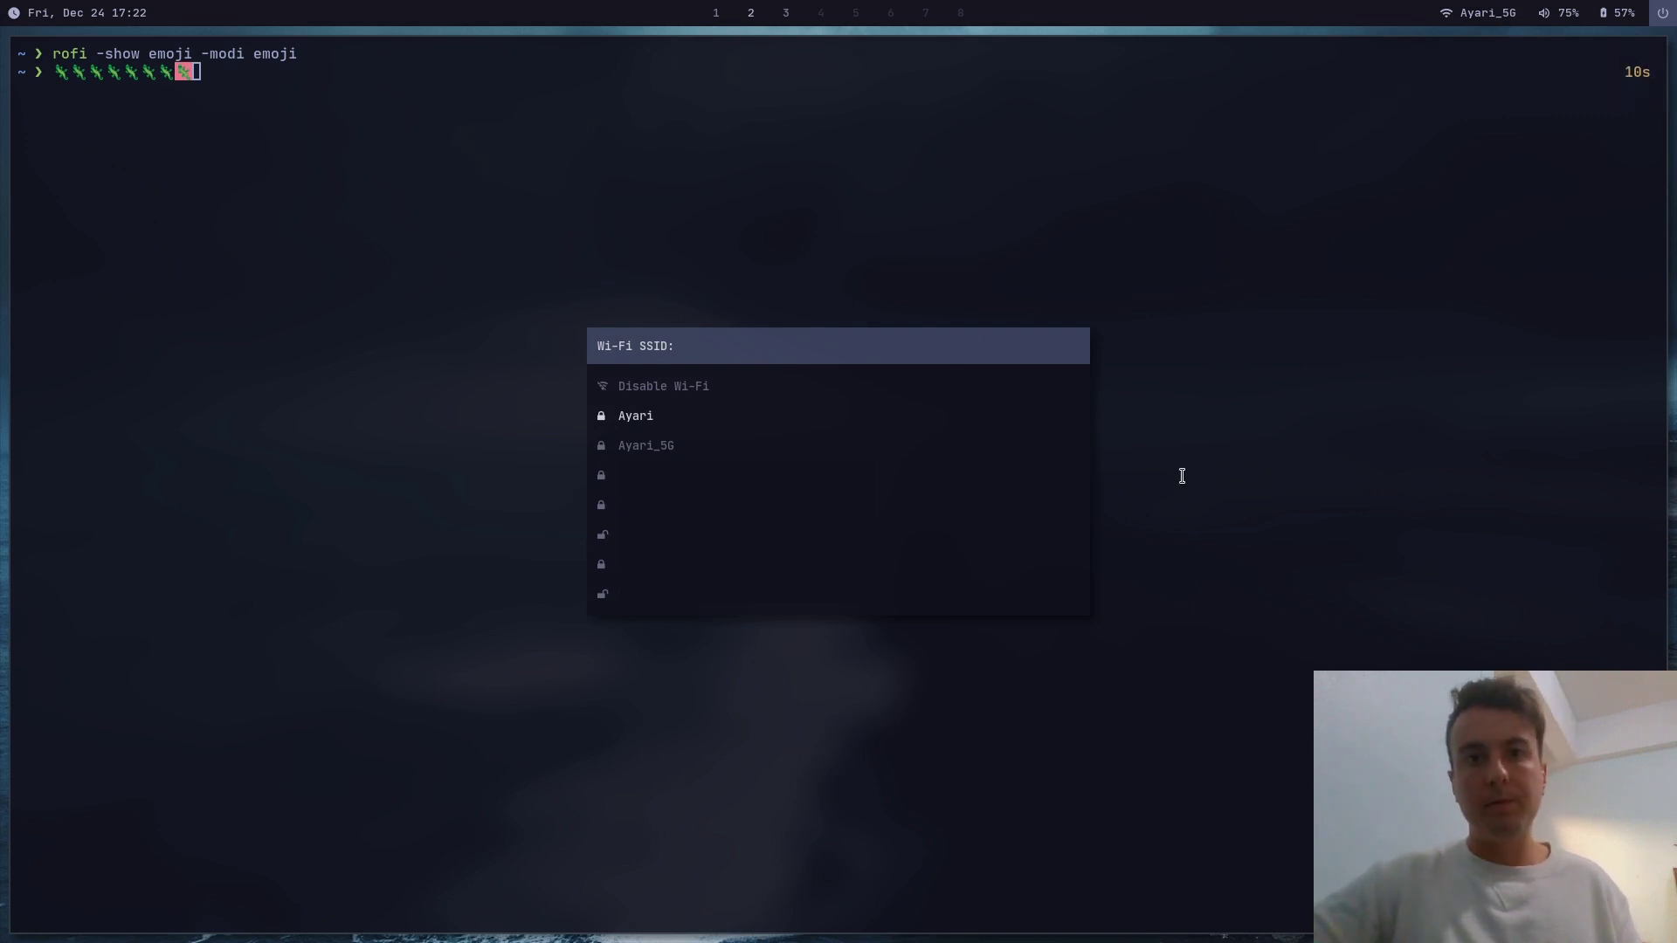
- Close the Wi-Fi list, erase the lizard emojis, and recall rofi -show emoji -modi emoji
key("Escape")
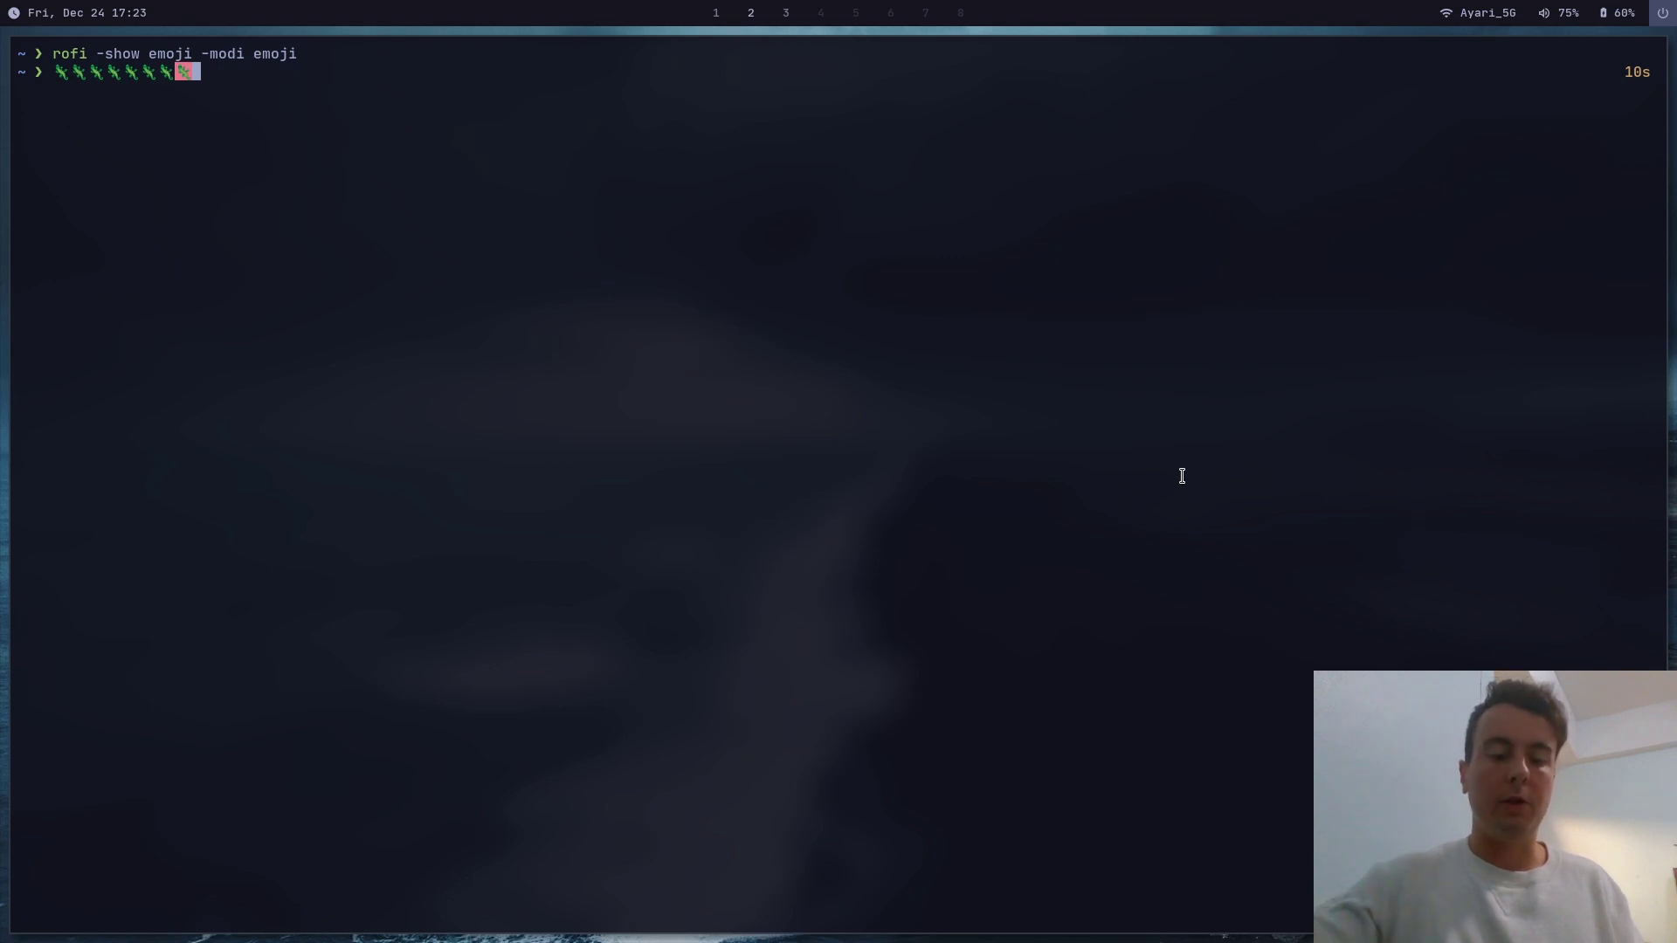
key("BackSpace")
key("BackSpace")
key("BackSpace")
key("BackSpace")
key("BackSpace")
key("BackSpace")
key("BackSpace")
key("BackSpace")
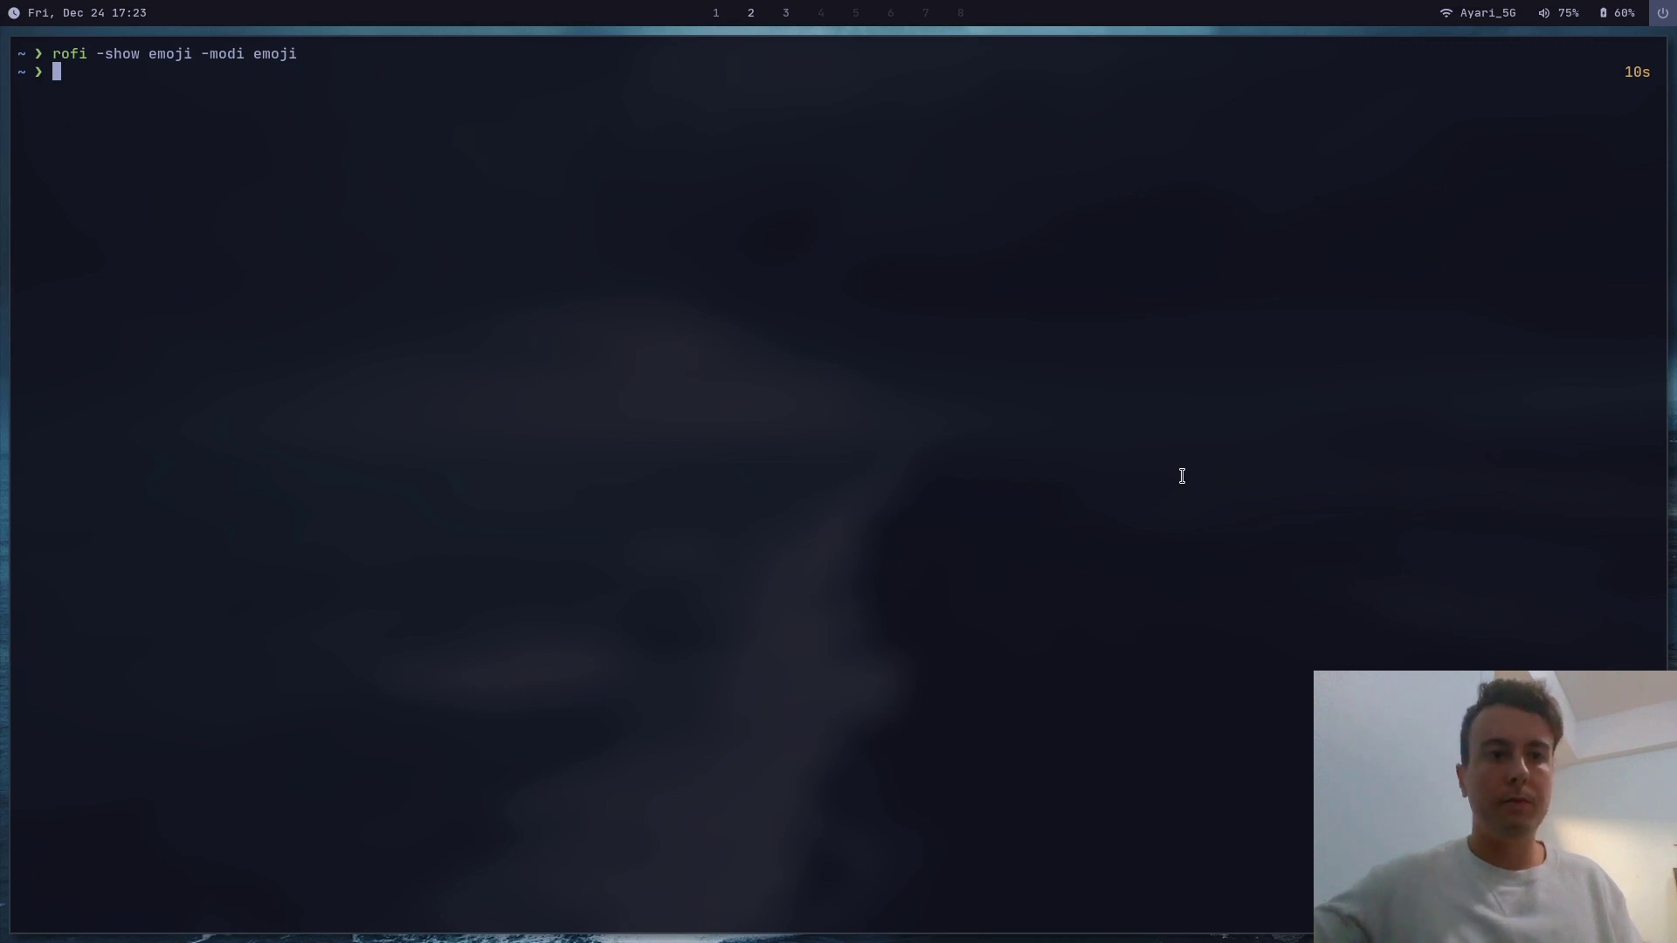
key("Up")
- Clear and enlarge the terminal, then zoom into the rofi-emoji repository page in Brave
key("ctrl+l")
key("ctrl+plus")
key("ctrl+plus")
key("ctrl+plus")
key("ctrl+plus")
key("ctrl+plus")
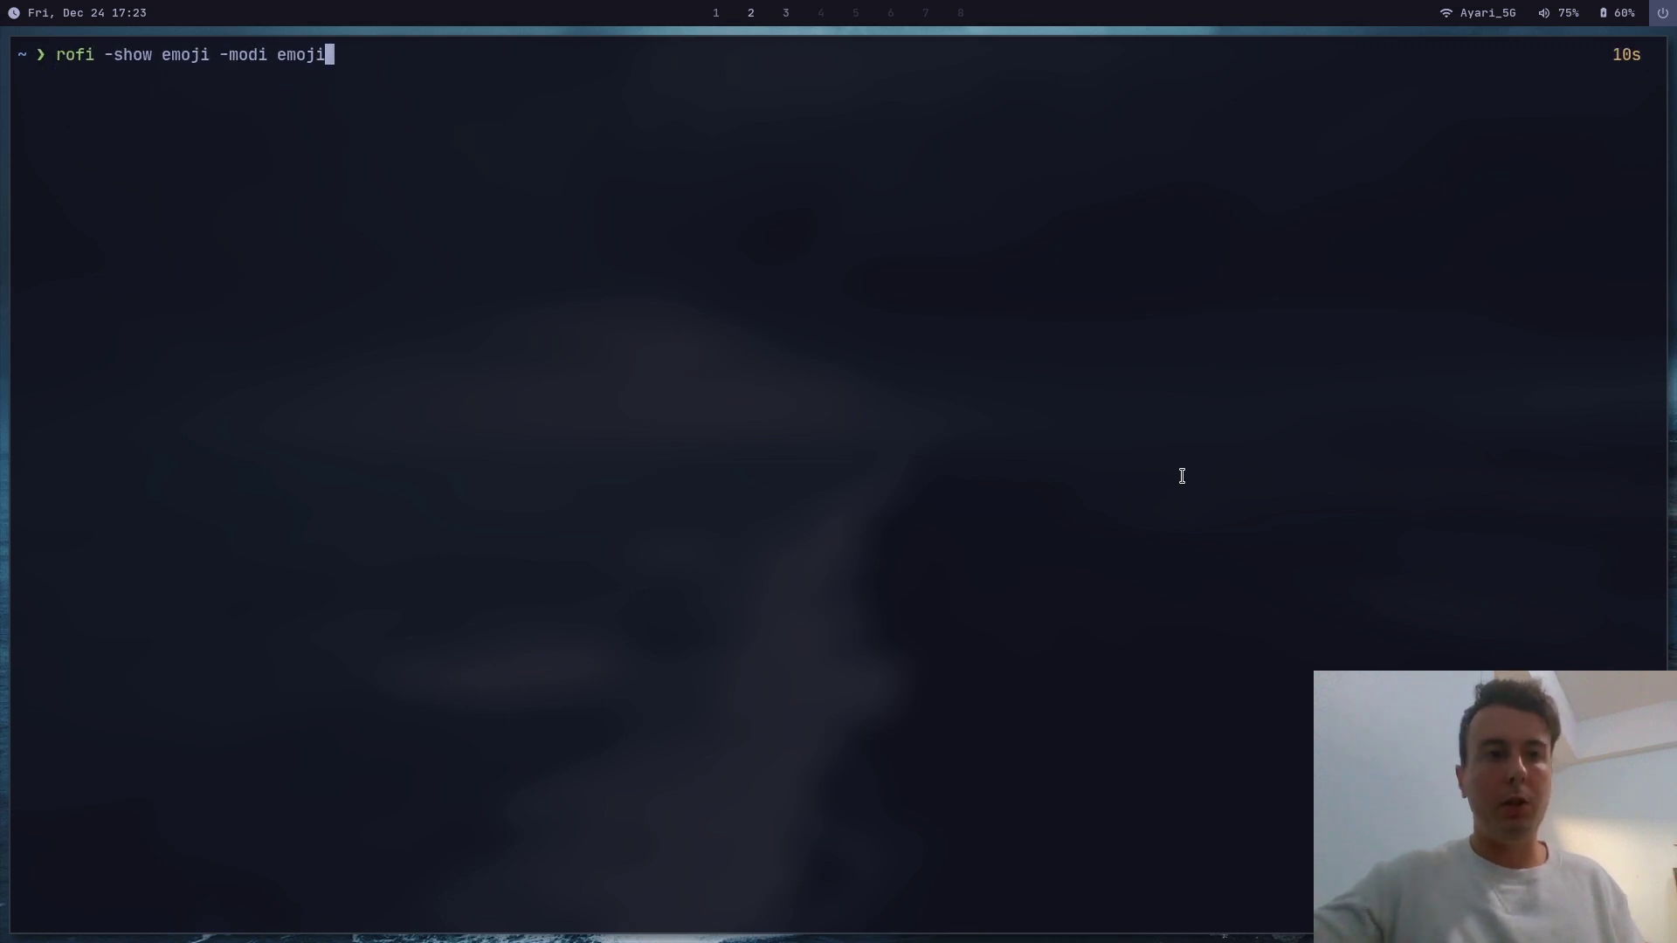
key("super+1")
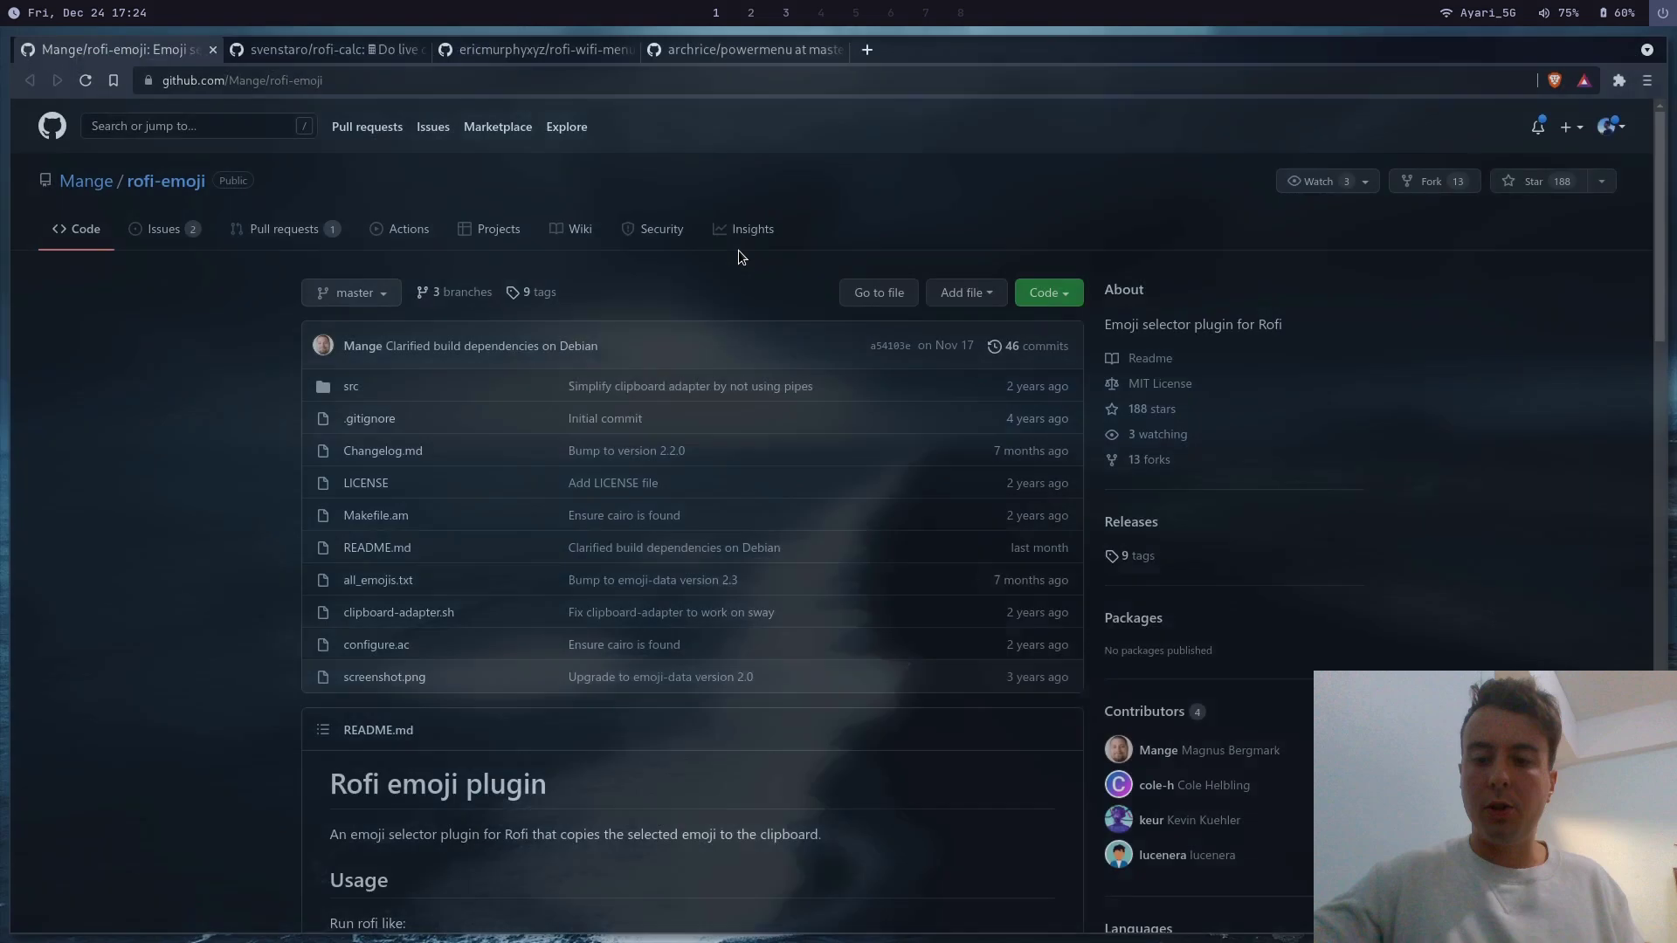
key("ctrl+plus")
key("ctrl+plus")
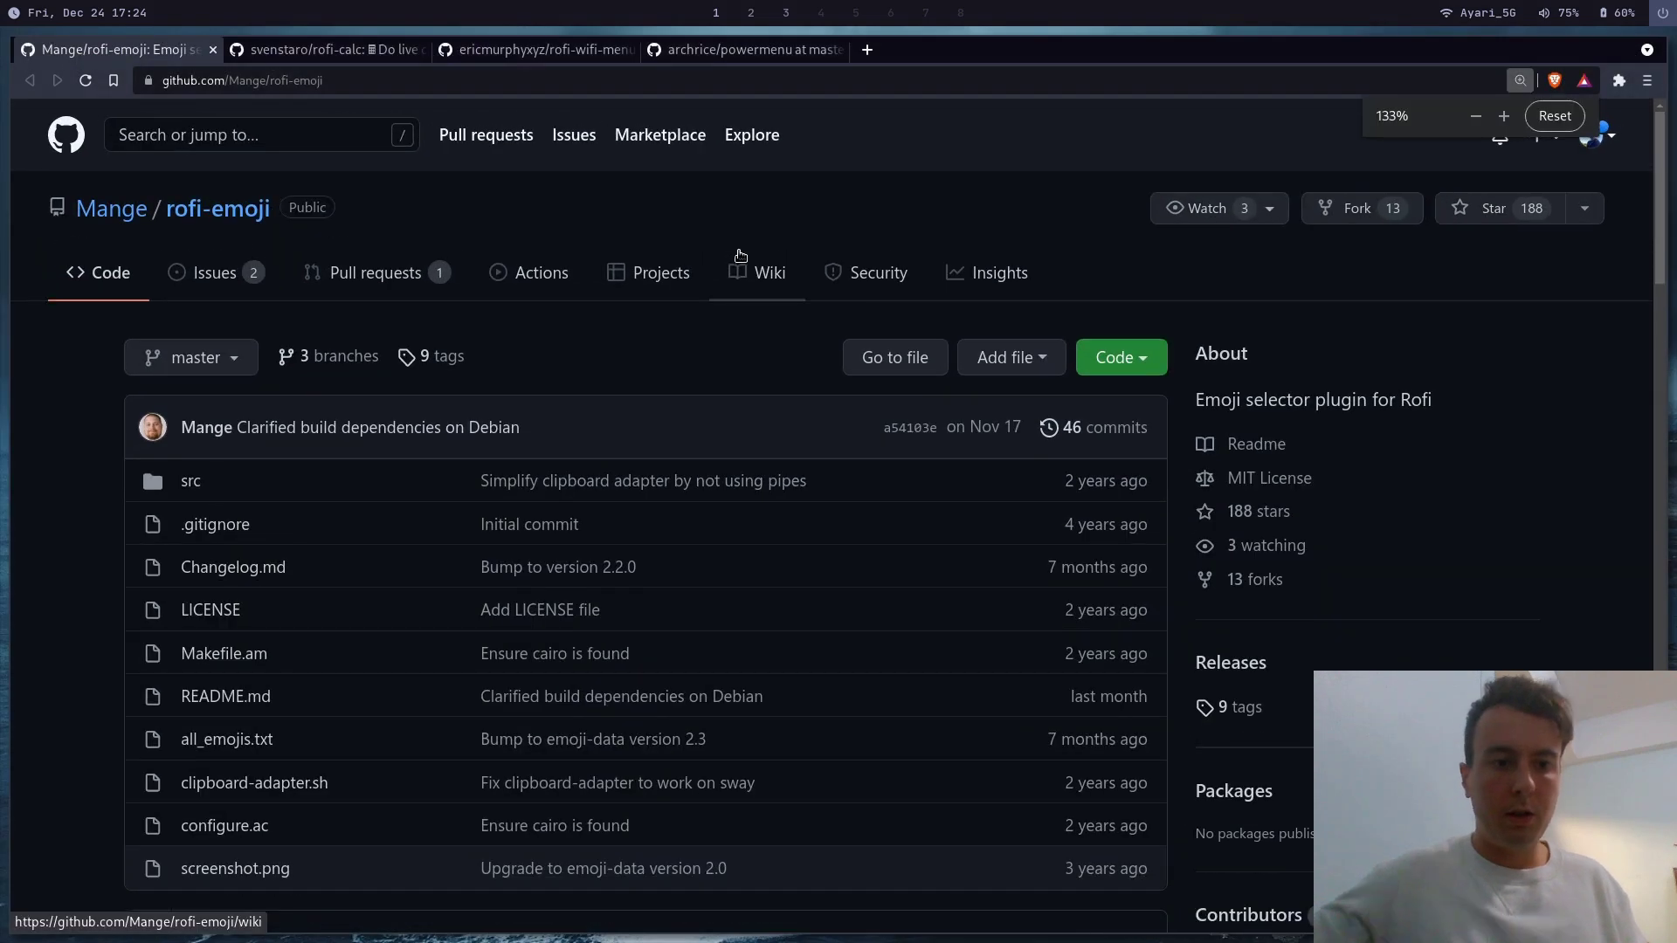
- Scroll through the rofi-emoji README's usage, installation and build instructions
scroll(739, 250, "down", 1)
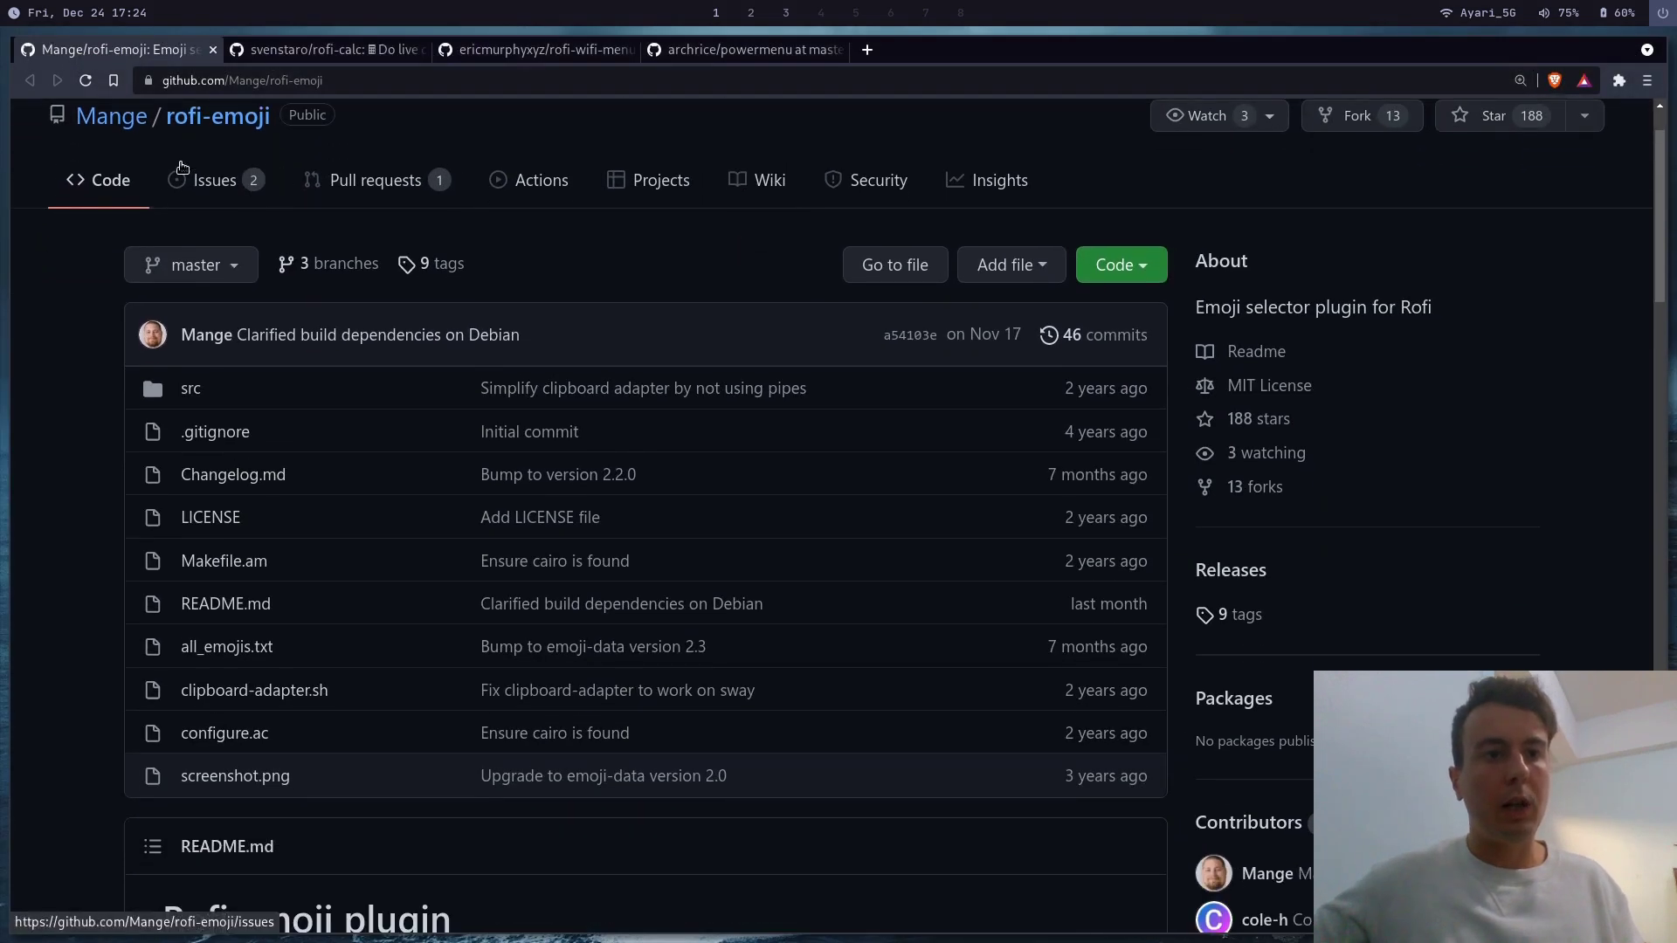
scroll(202, 179, "down", 1)
scroll(201, 179, "up", 1)
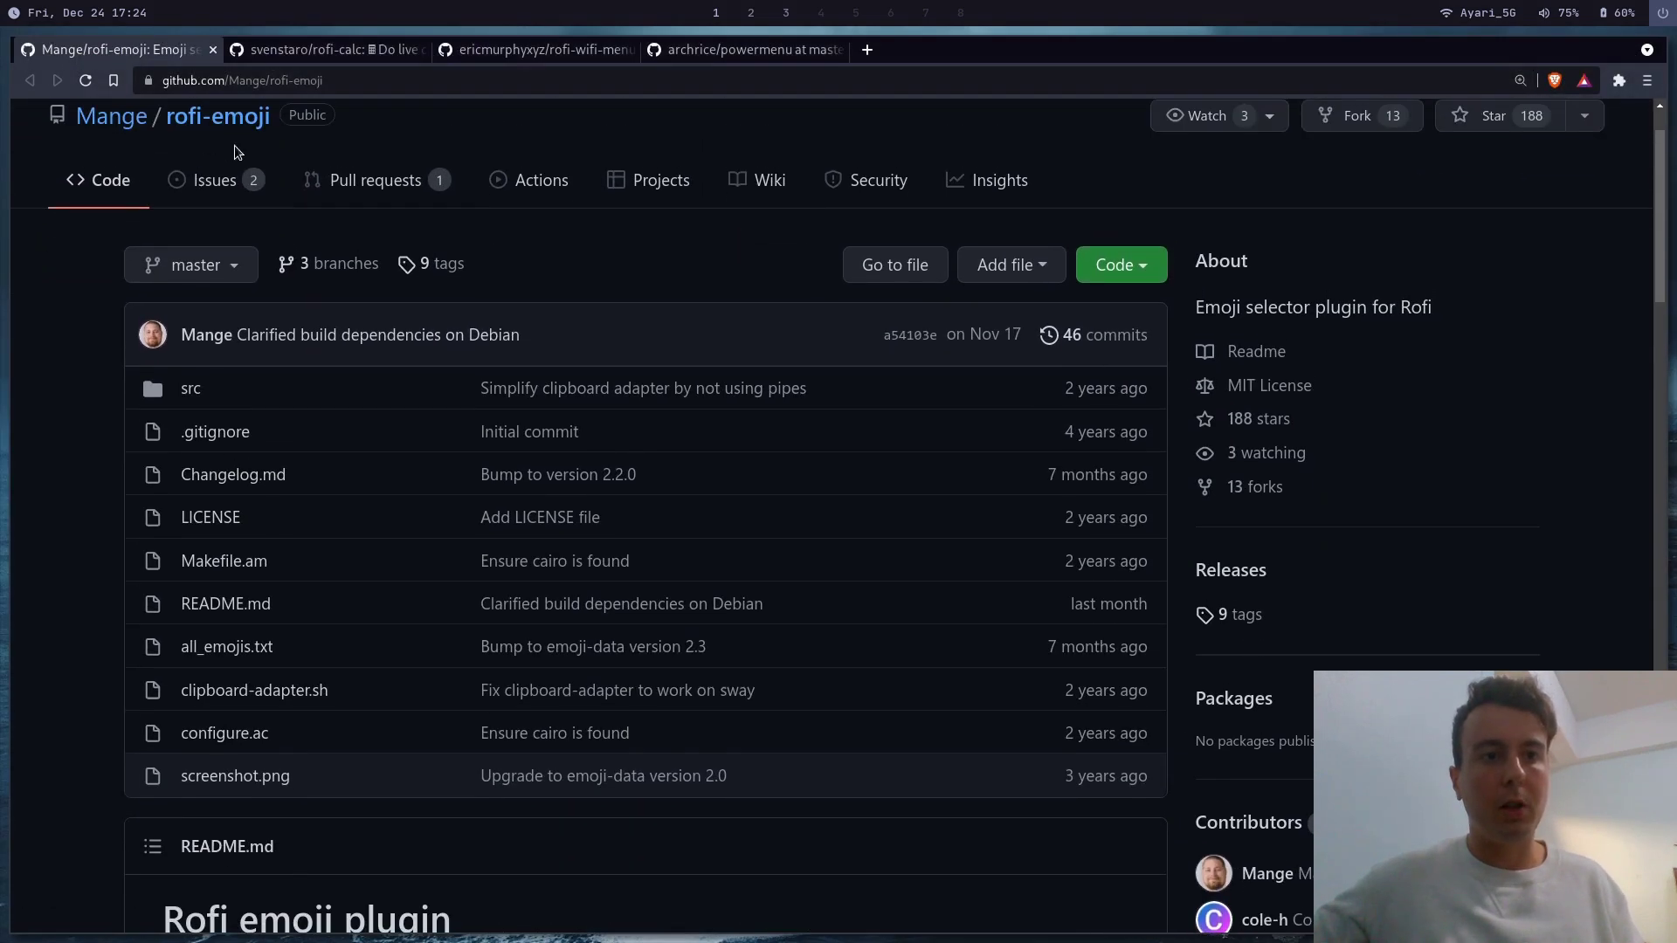
scroll(201, 182, "down", 8)
scroll(202, 183, "down", 10)
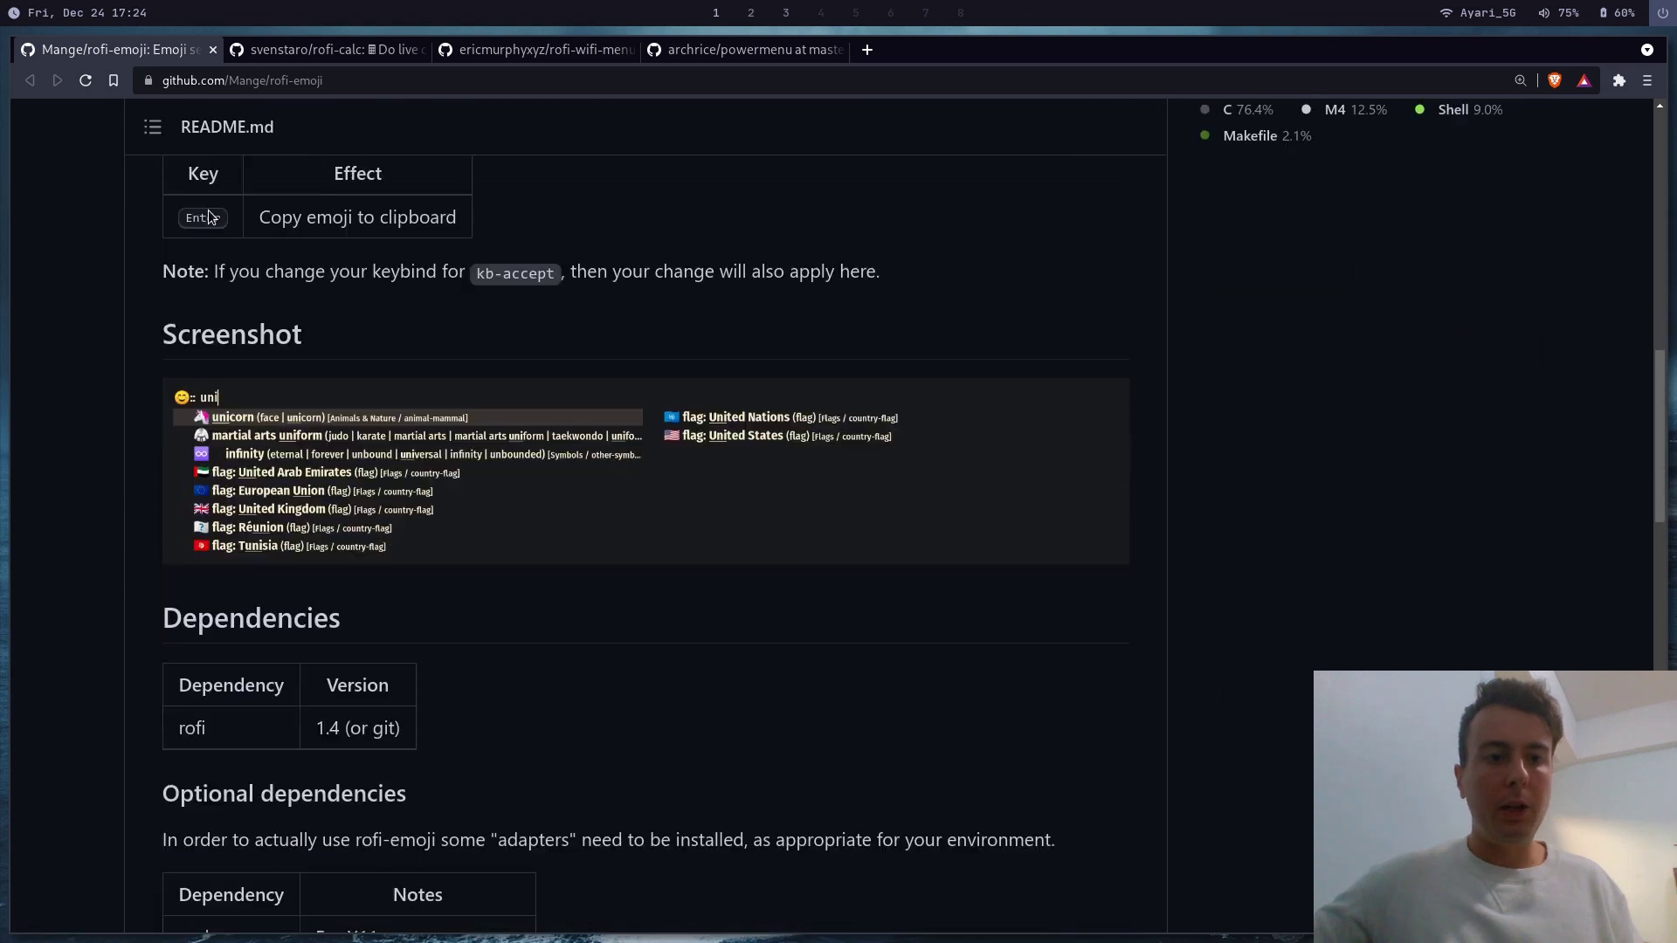
scroll(201, 225, "down", 8)
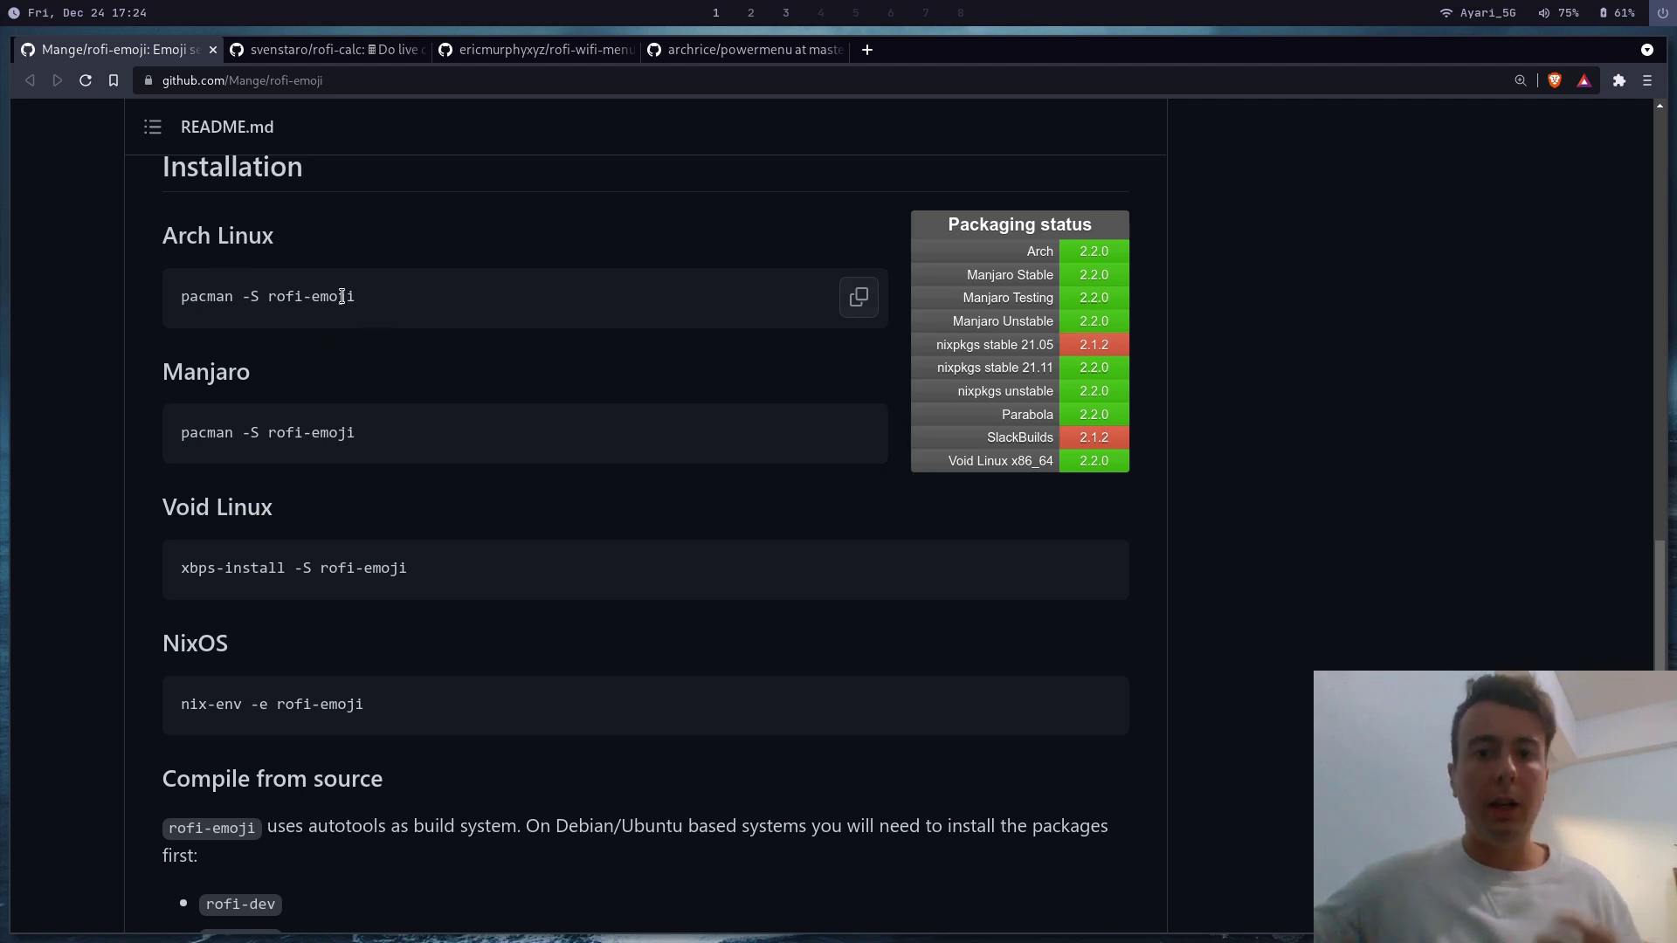
scroll(344, 302, "down", 4)
scroll(342, 298, "down", 6)
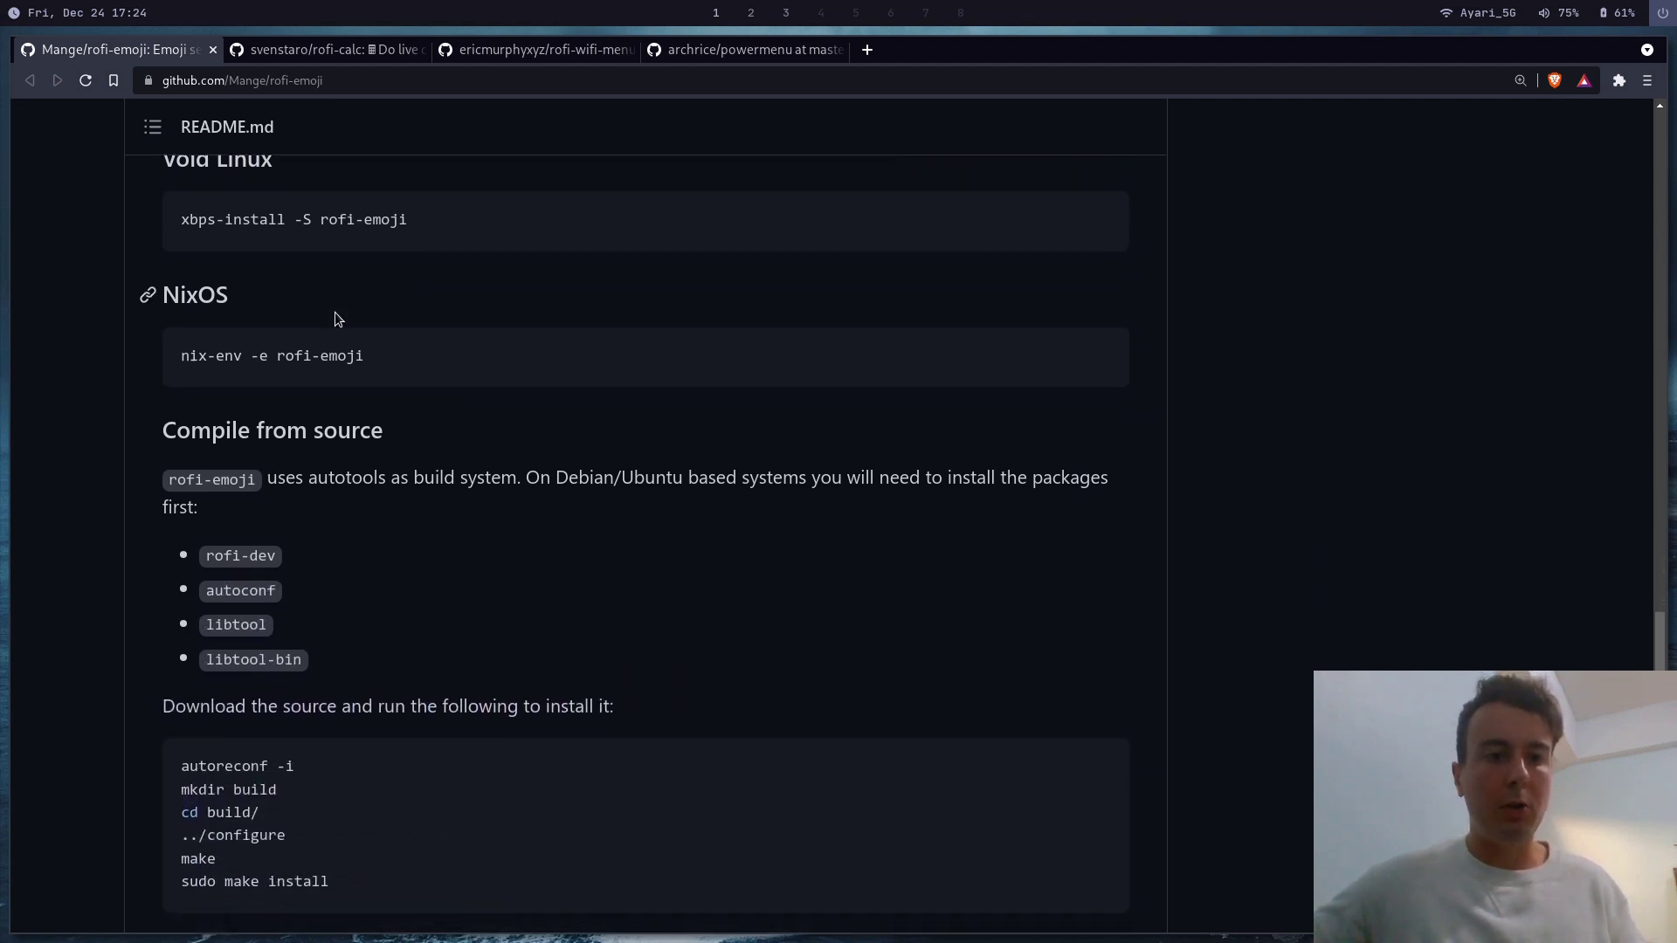
scroll(330, 298, "down", 1)
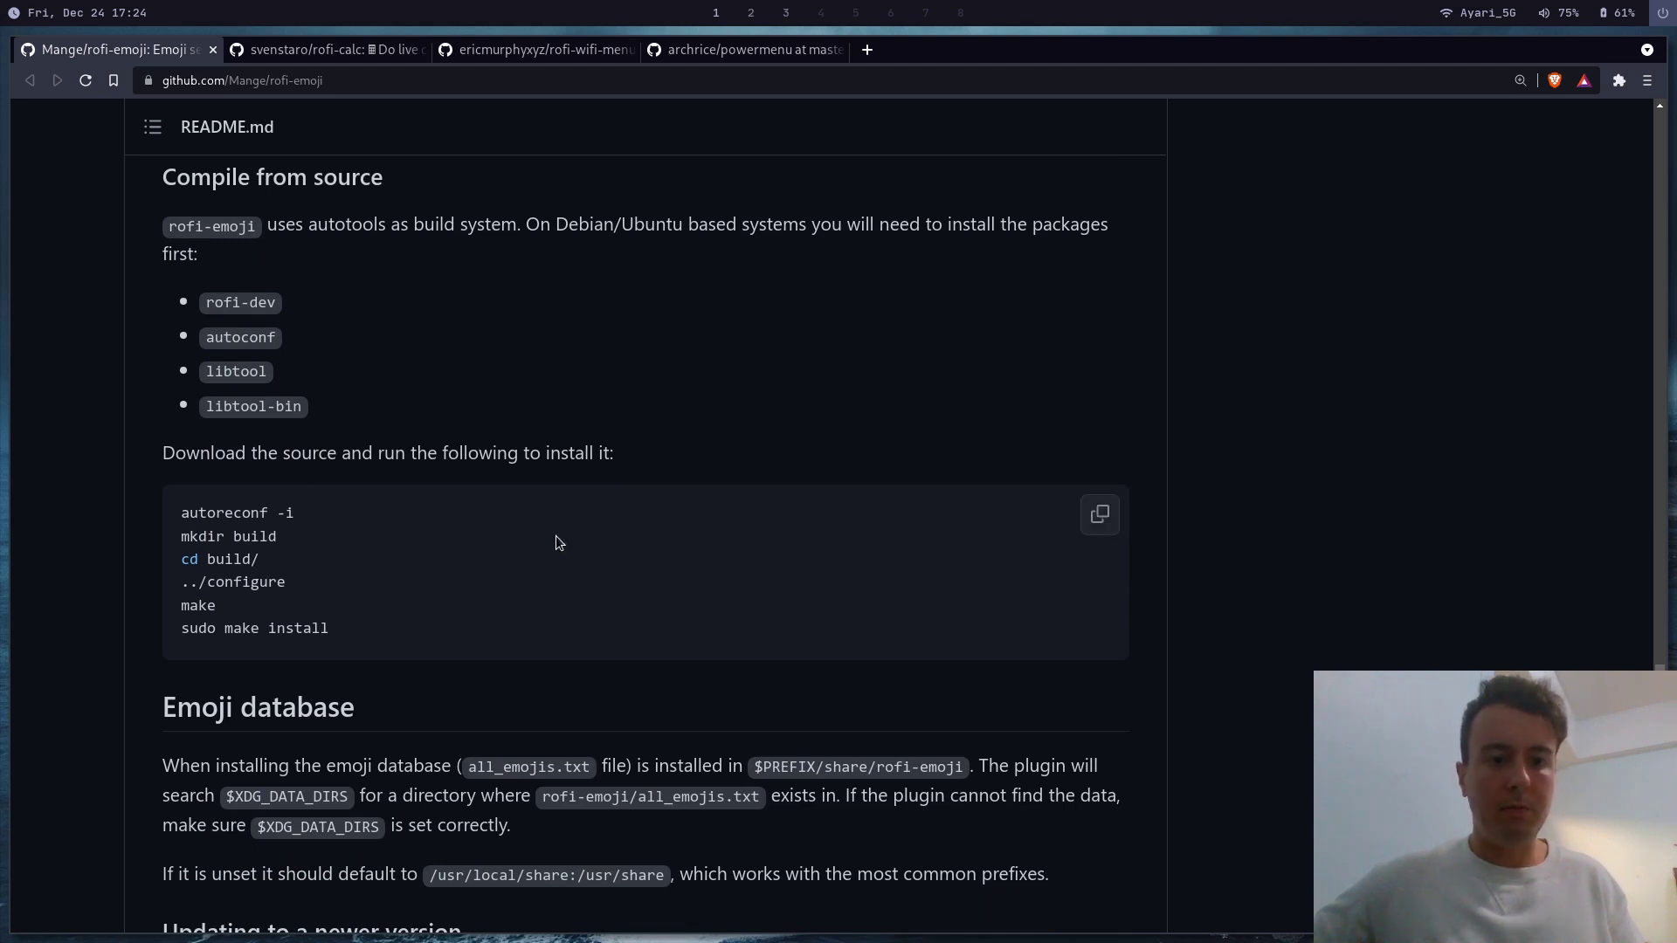
scroll(555, 536, "down", 7)
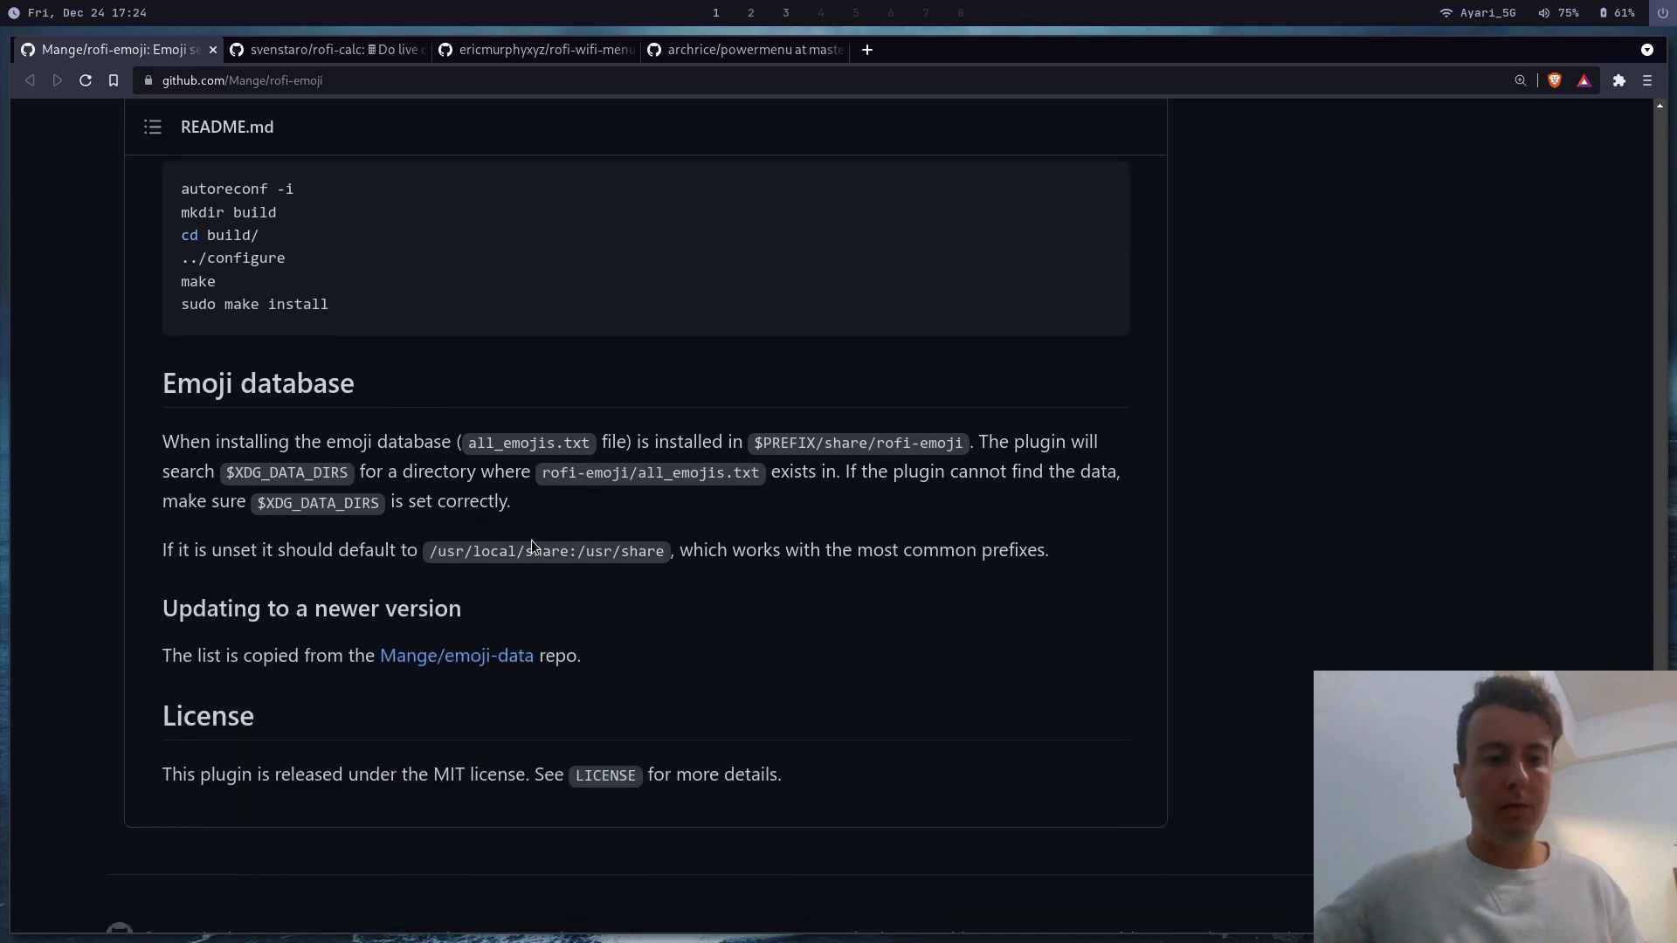
scroll(678, 385, "up", 20)
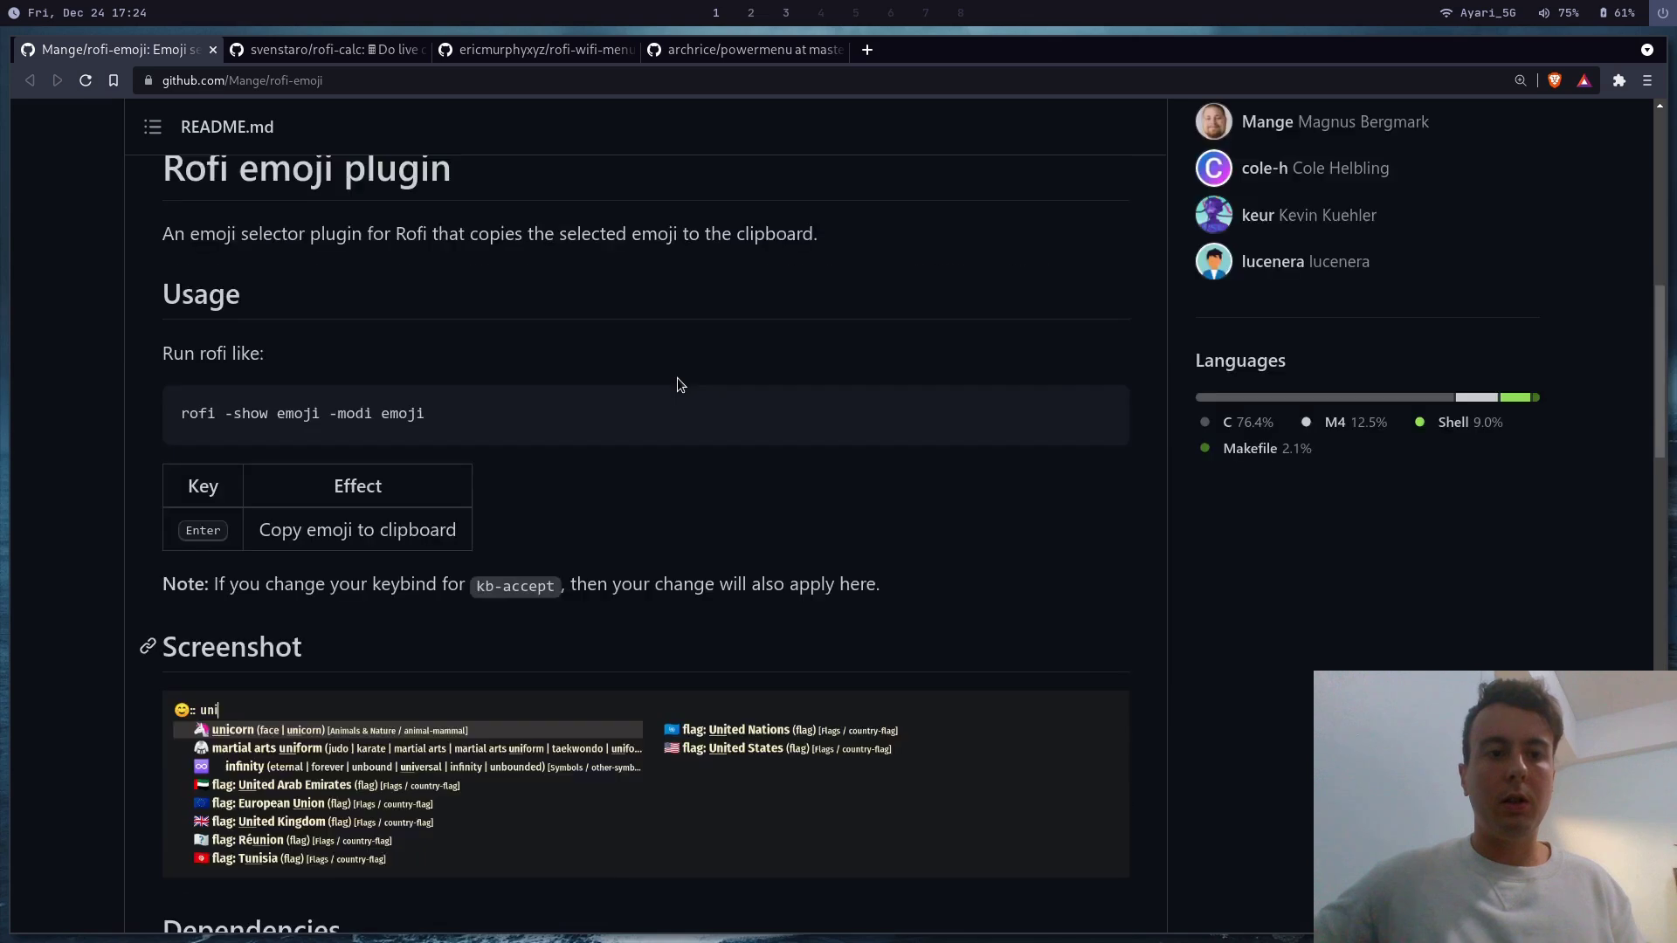
- Run rofi -show emoji without -modi, triggering the 'mode not enabled' warning
key("super+2")
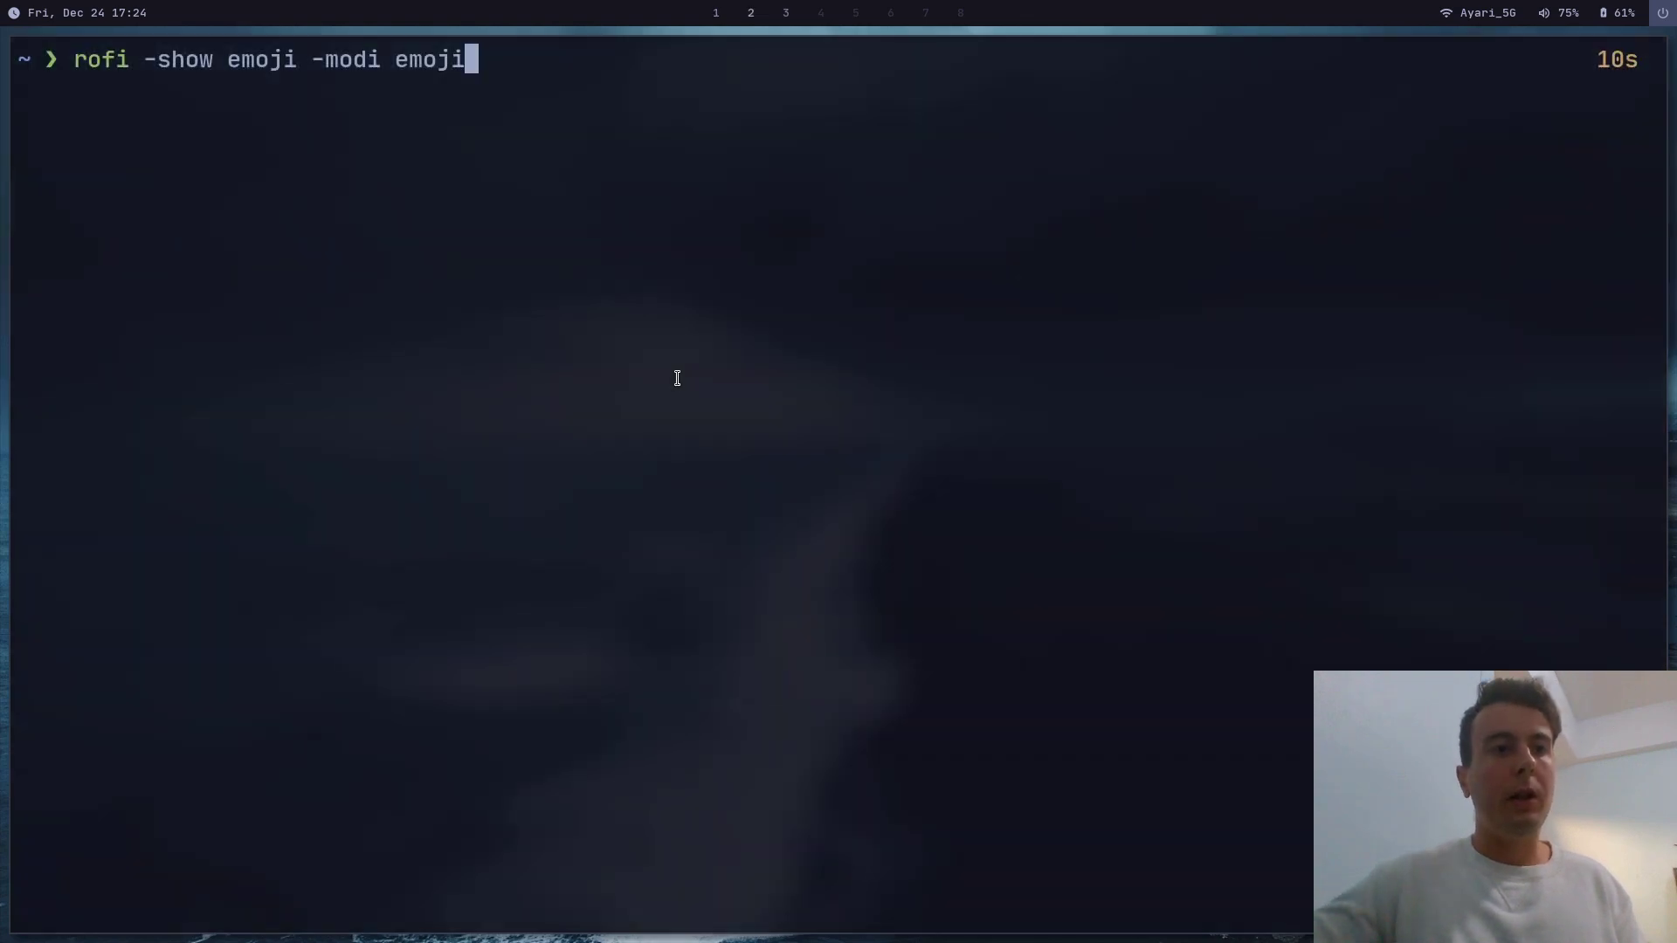
key("BackSpace")
key("BackSpace")
key("BackSpace")
key("BackSpace")
key("BackSpace")
key("BackSpace")
key("BackSpace")
key("BackSpace")
key("BackSpace")
key("BackSpace")
key("BackSpace")
key("BackSpace")
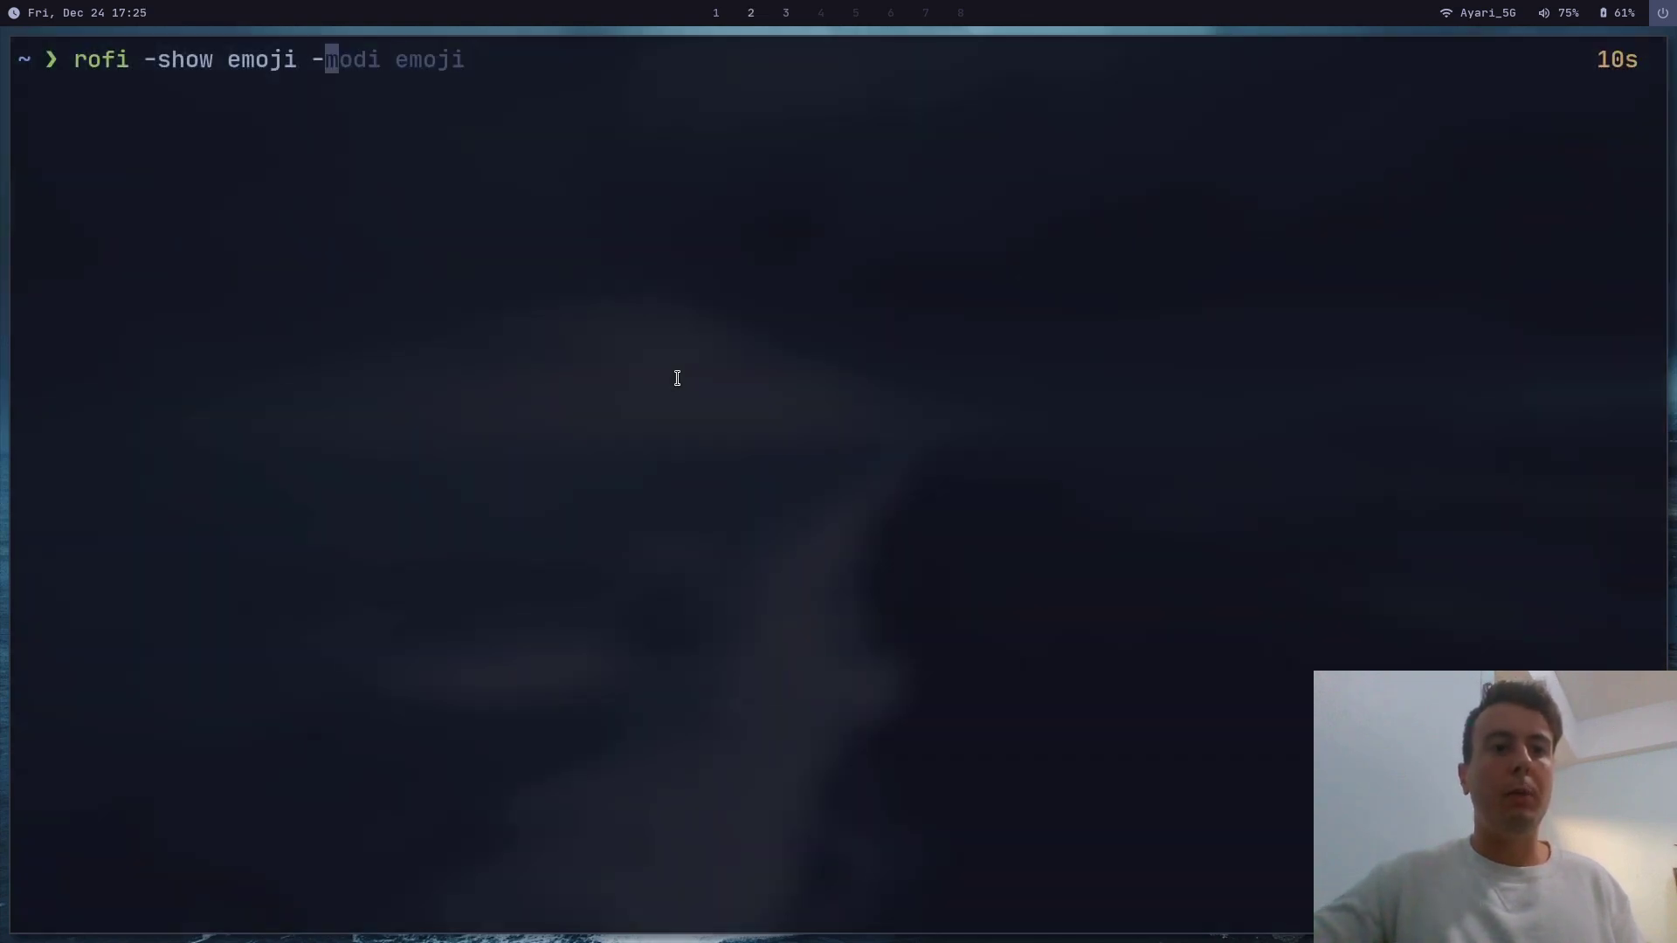
key("Return")
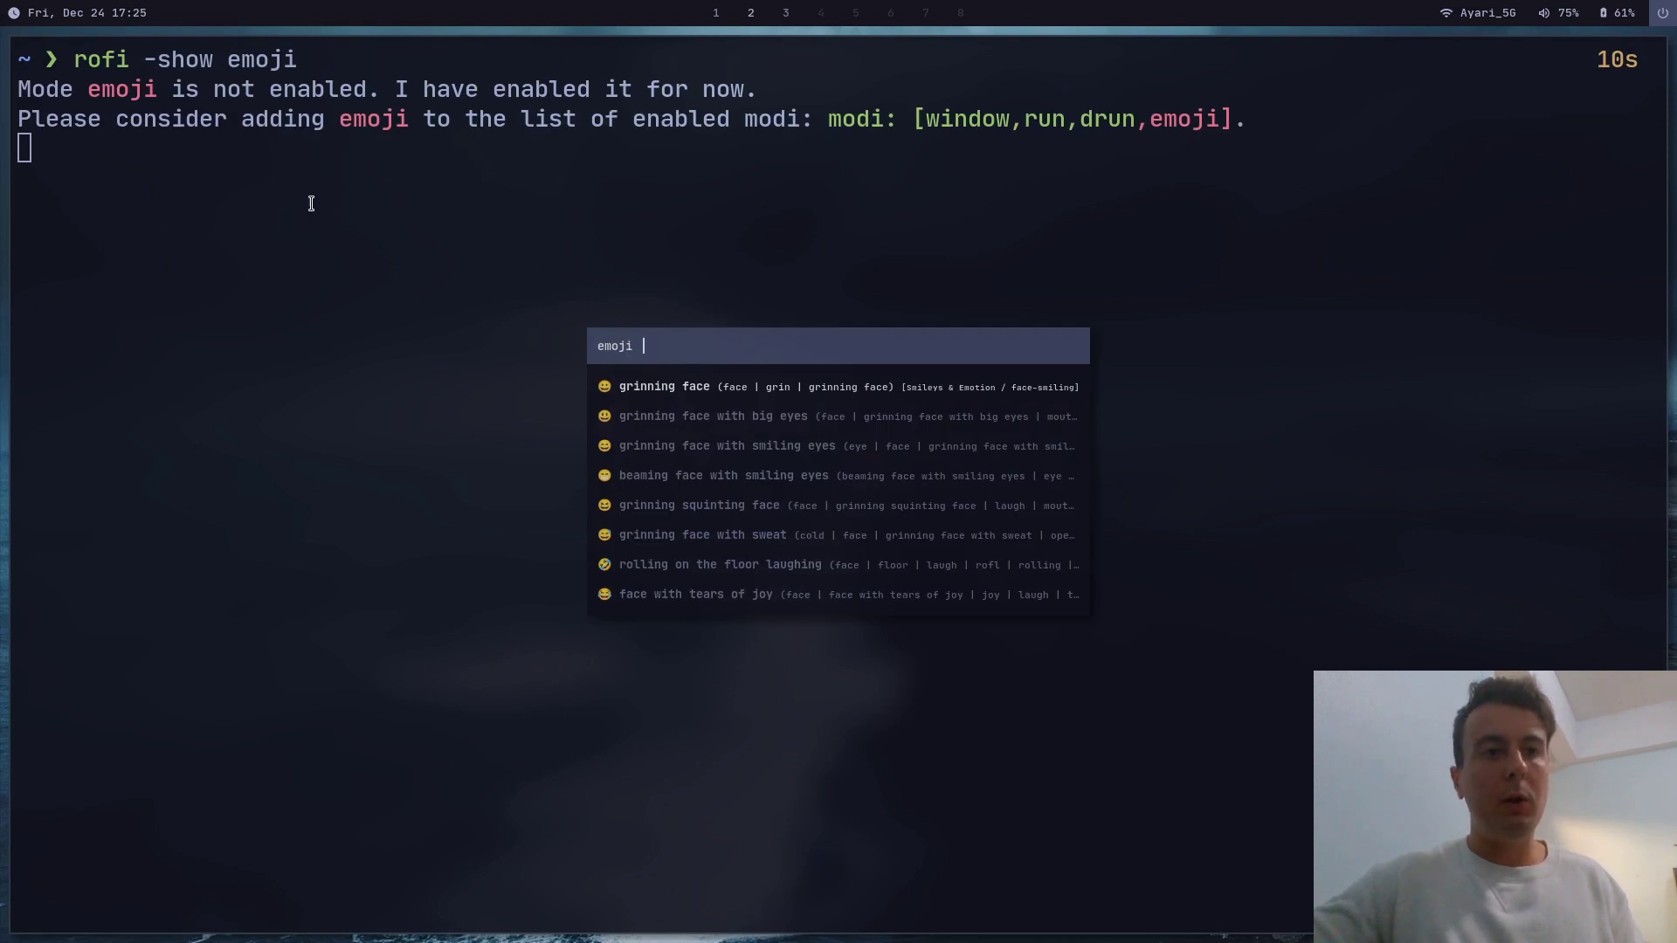
key("Escape")
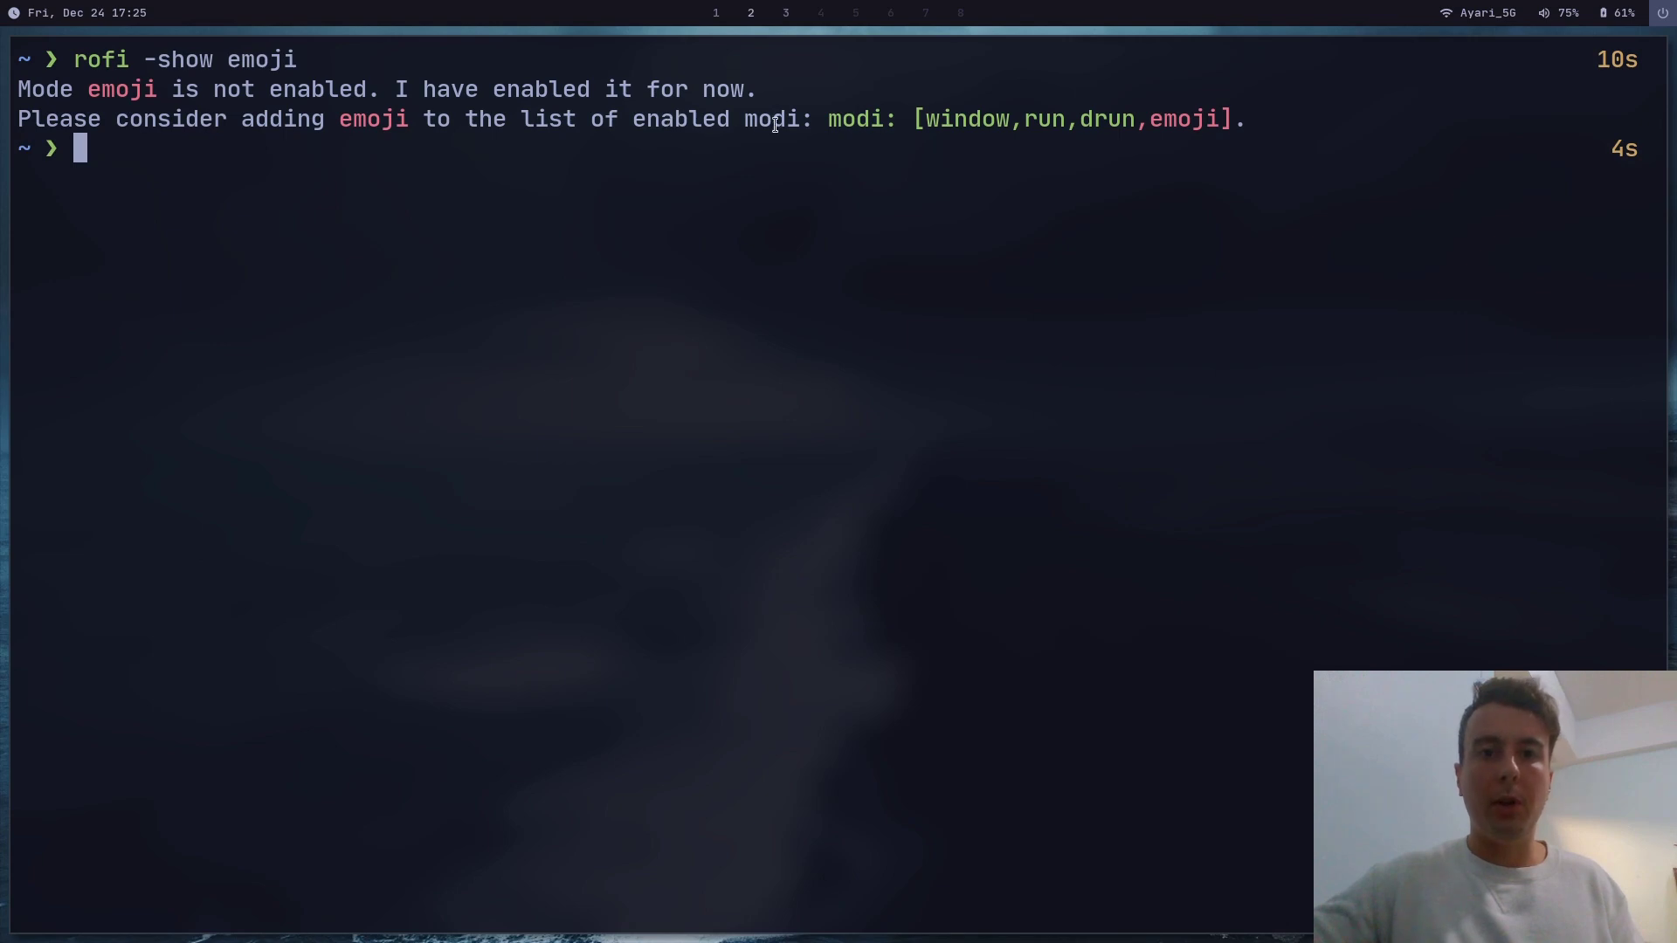
- Relaunch the picker with -modi emoji, then type vim .config/rofi/config.rasi
key("Up")
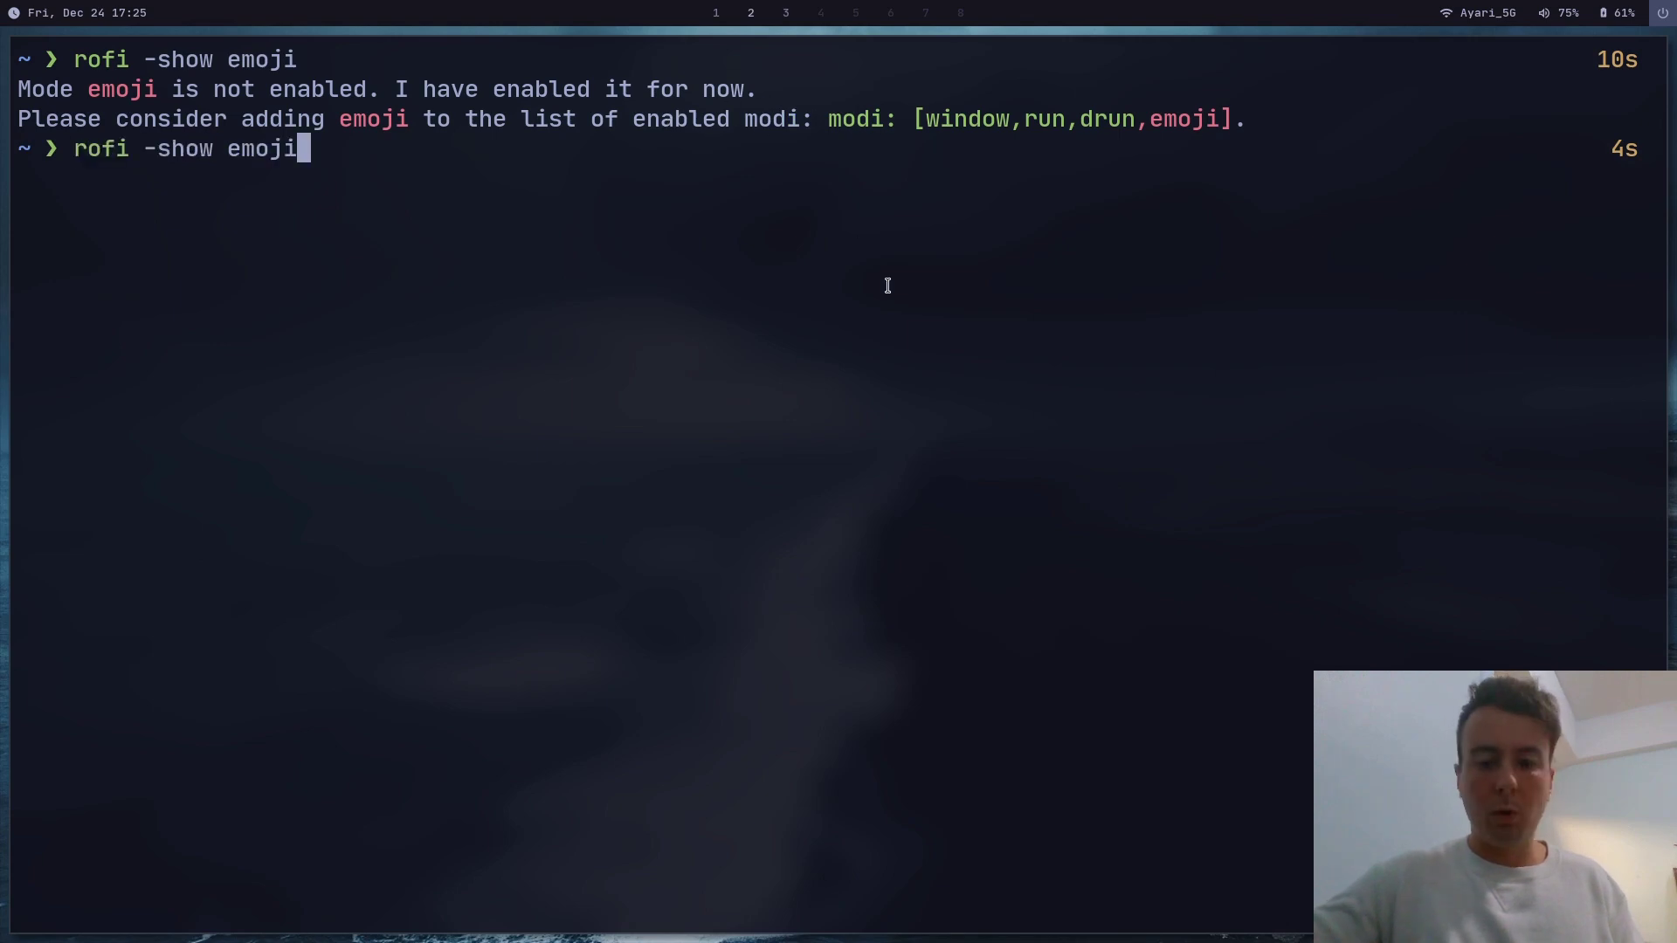
type("-mod")
key("Right")
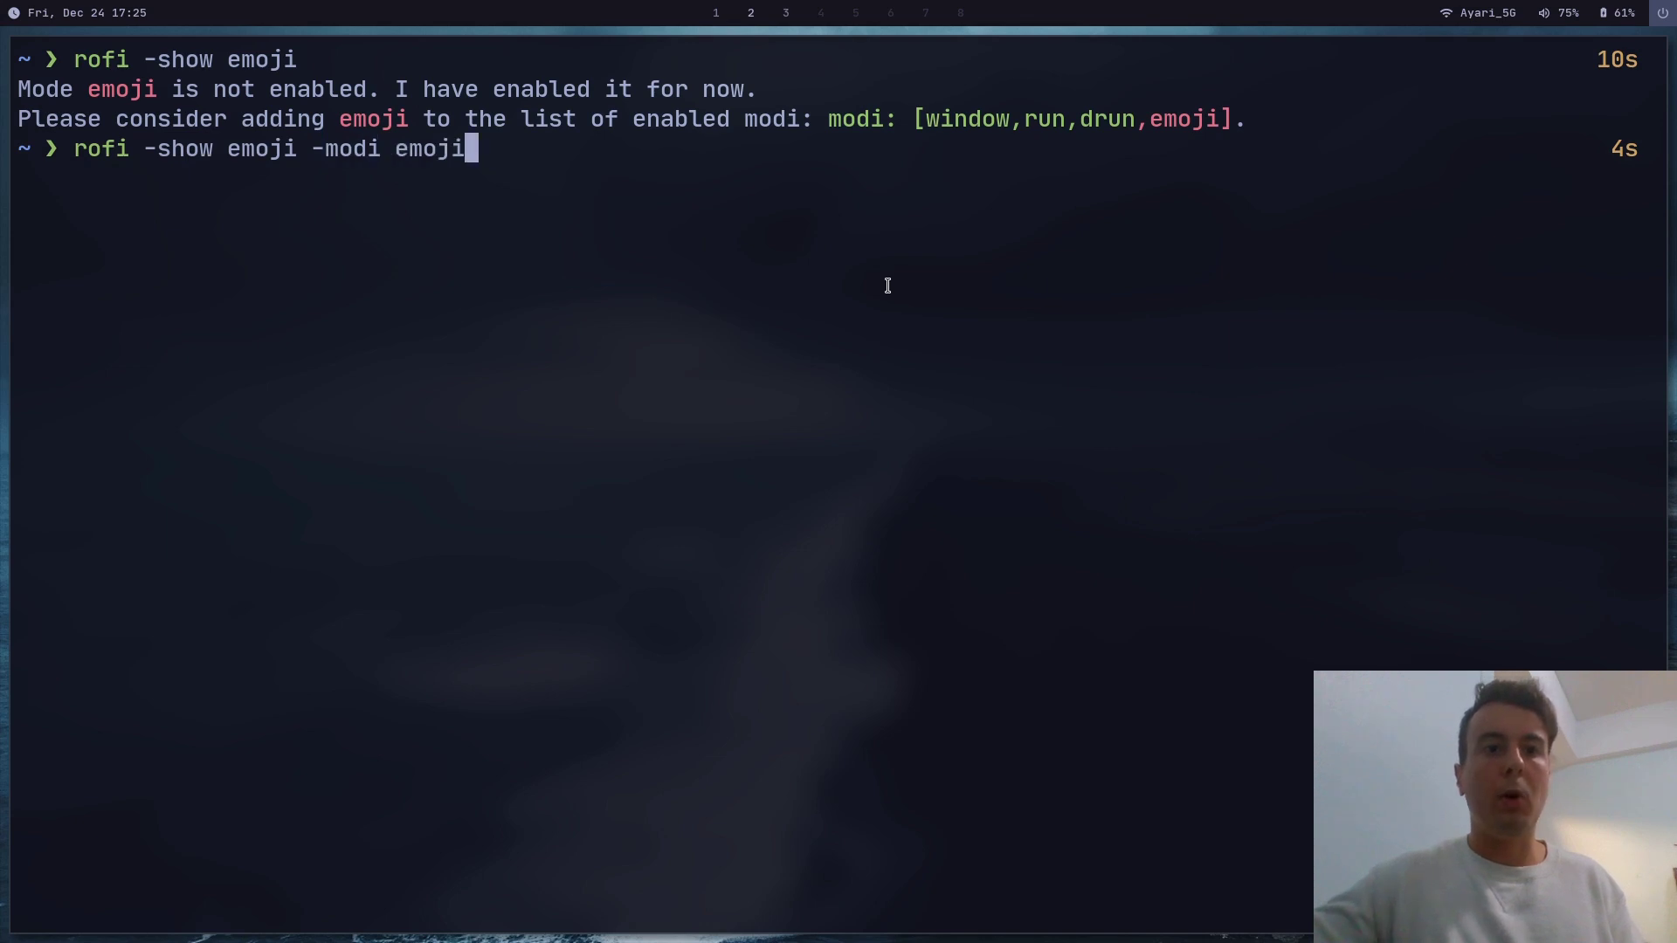
key("Return")
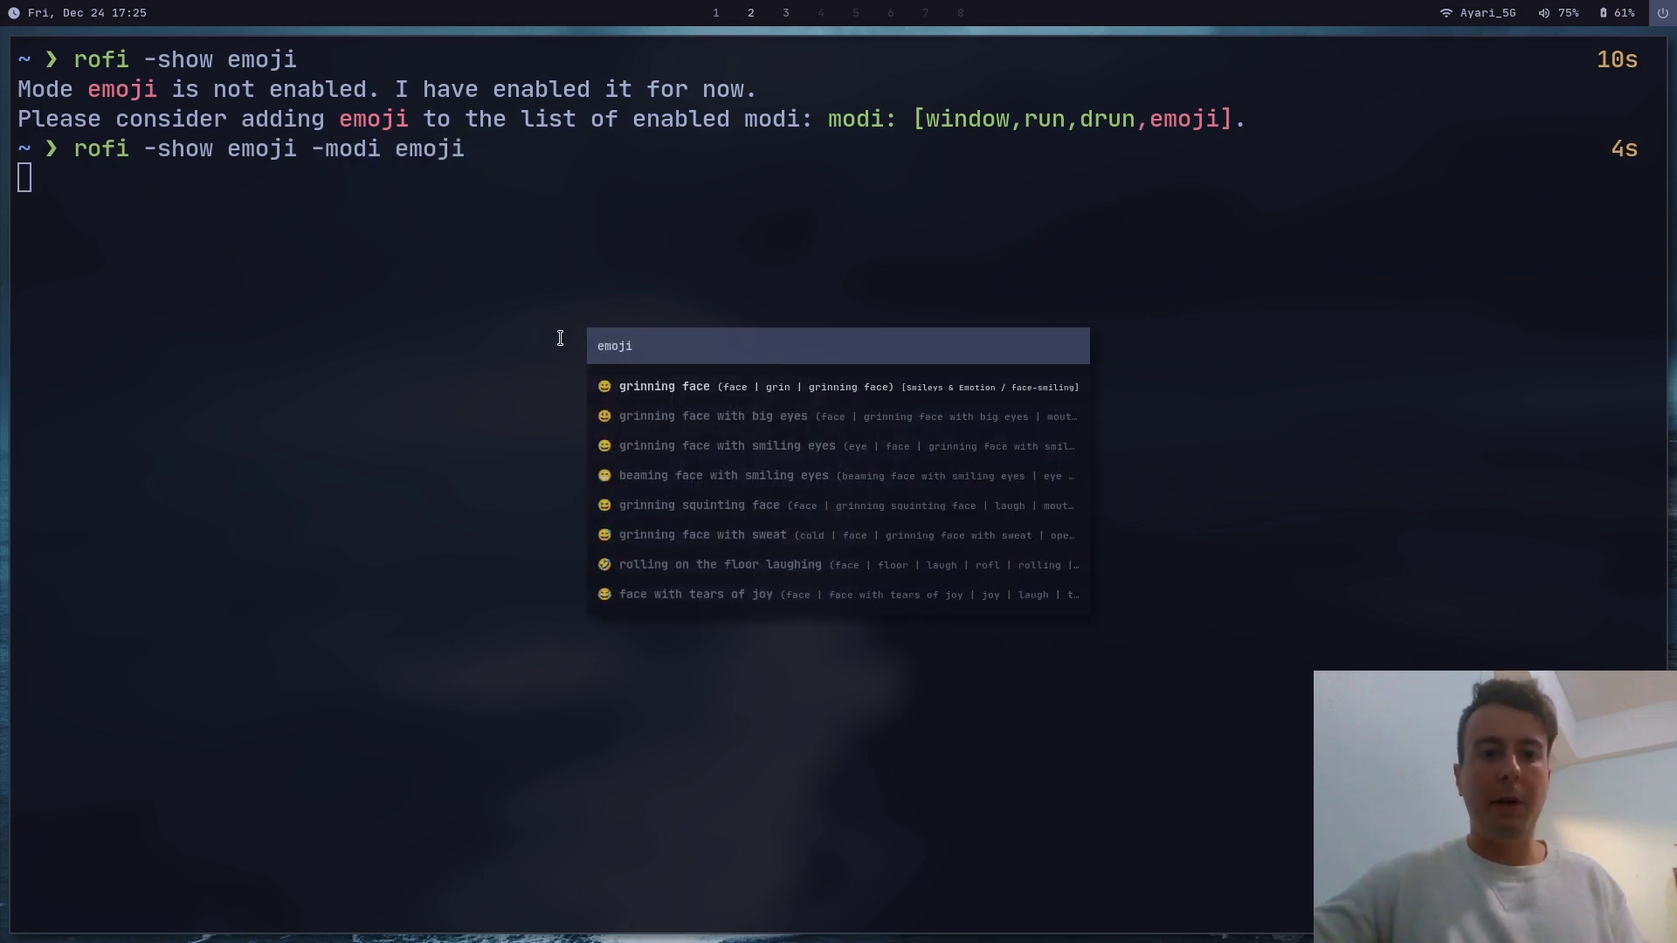
key("Escape")
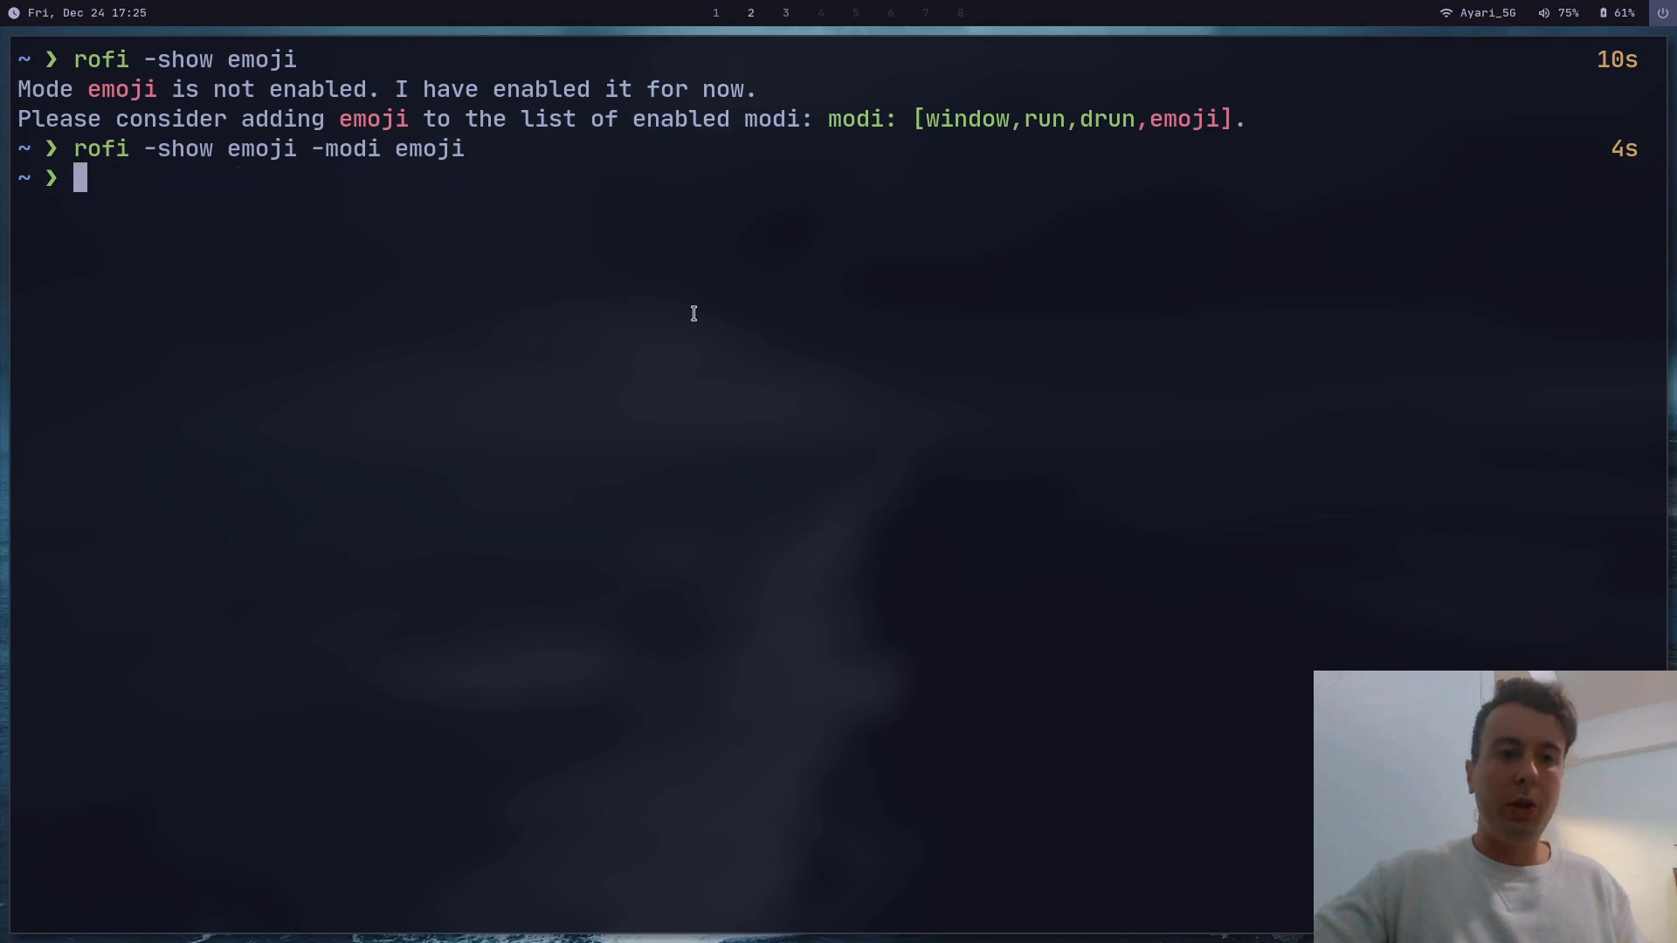
type("vim")
key("Right")
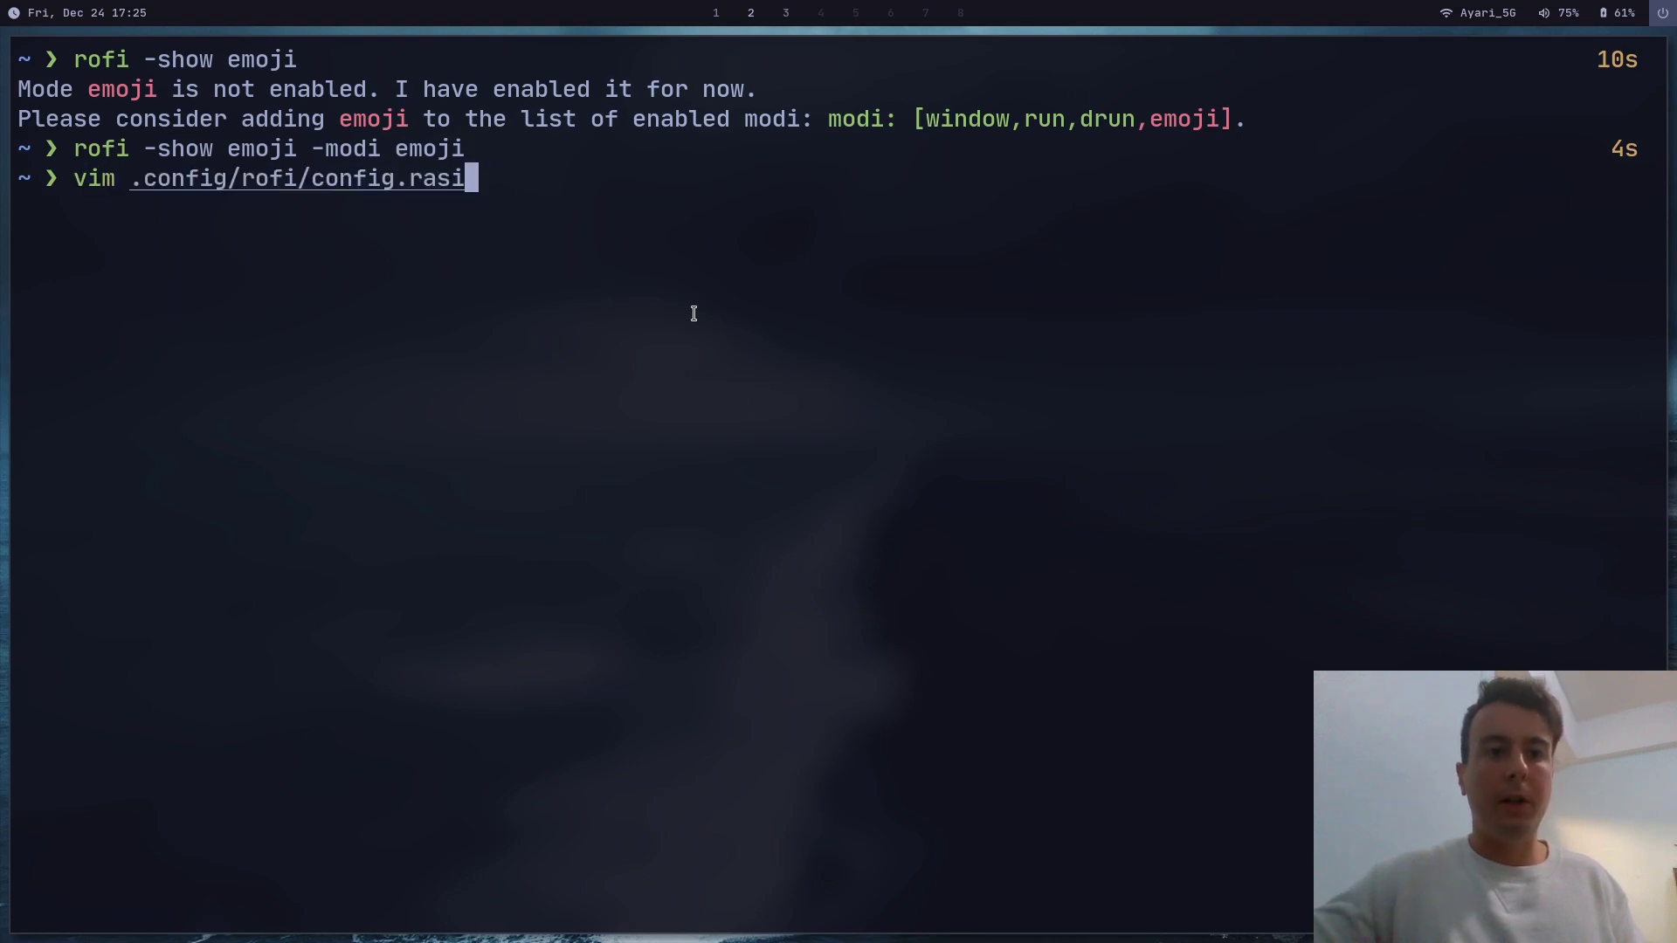
- Append ,emoji,calc to config.rasi's modi line, making it "window,run,drun,emoji,calc", and save
key("Return")
key("j")
key("j")
key("j")
key("j")
key("j")
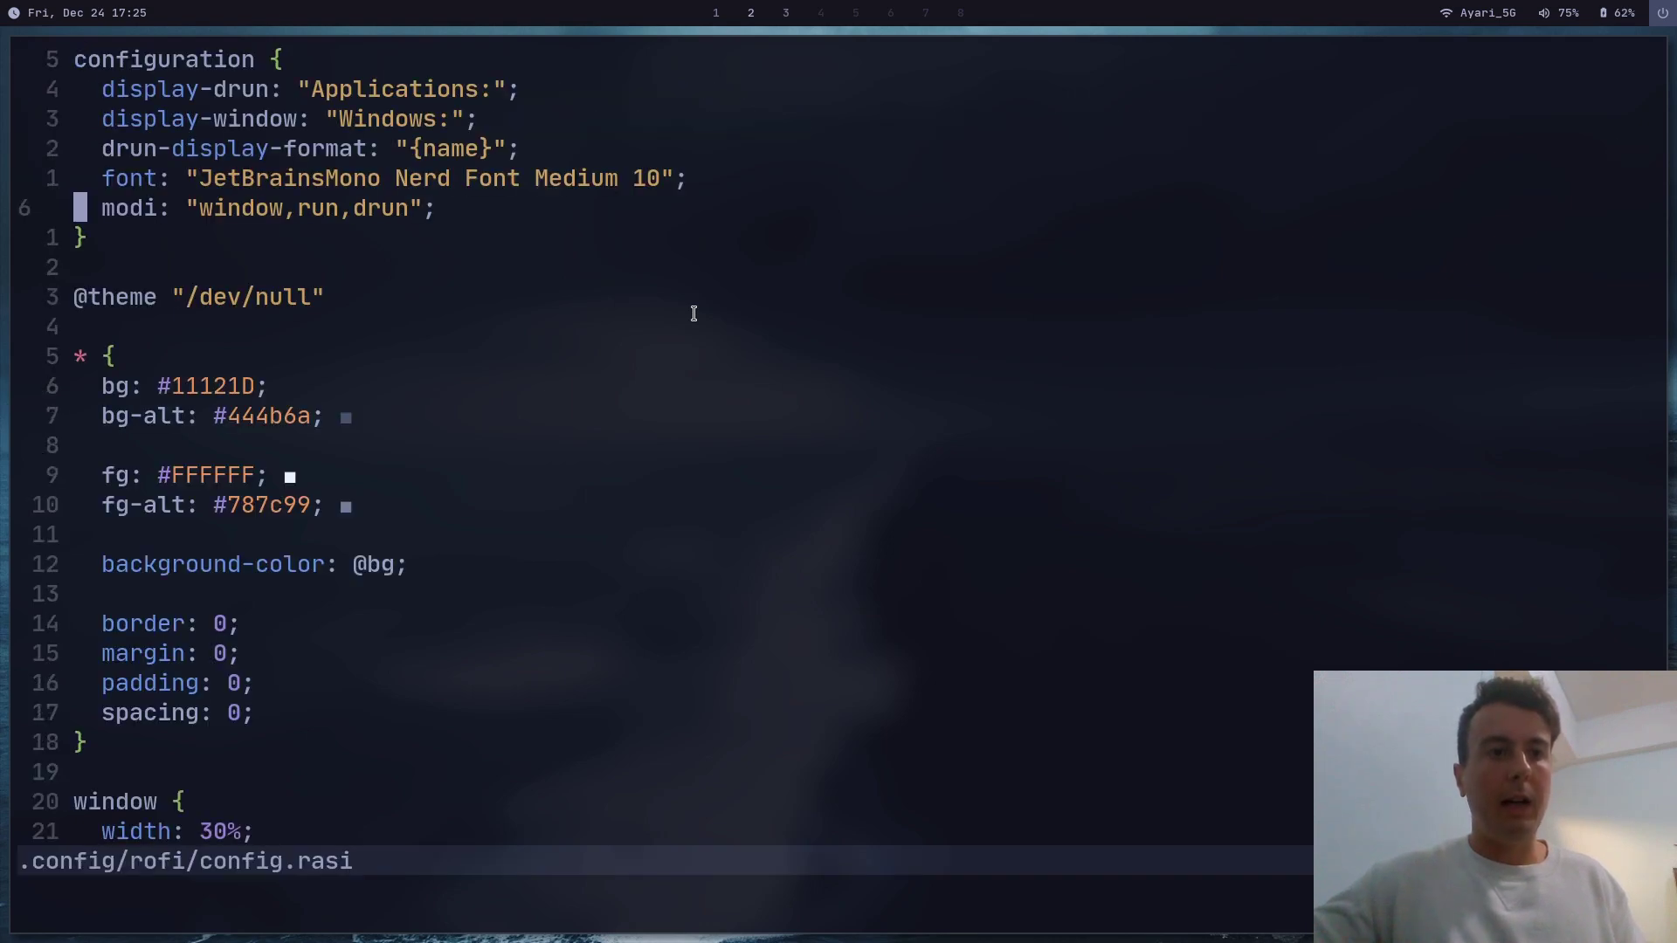
key("l")
key("l")
key("l")
key("l")
key("l")
key("l")
key("A")
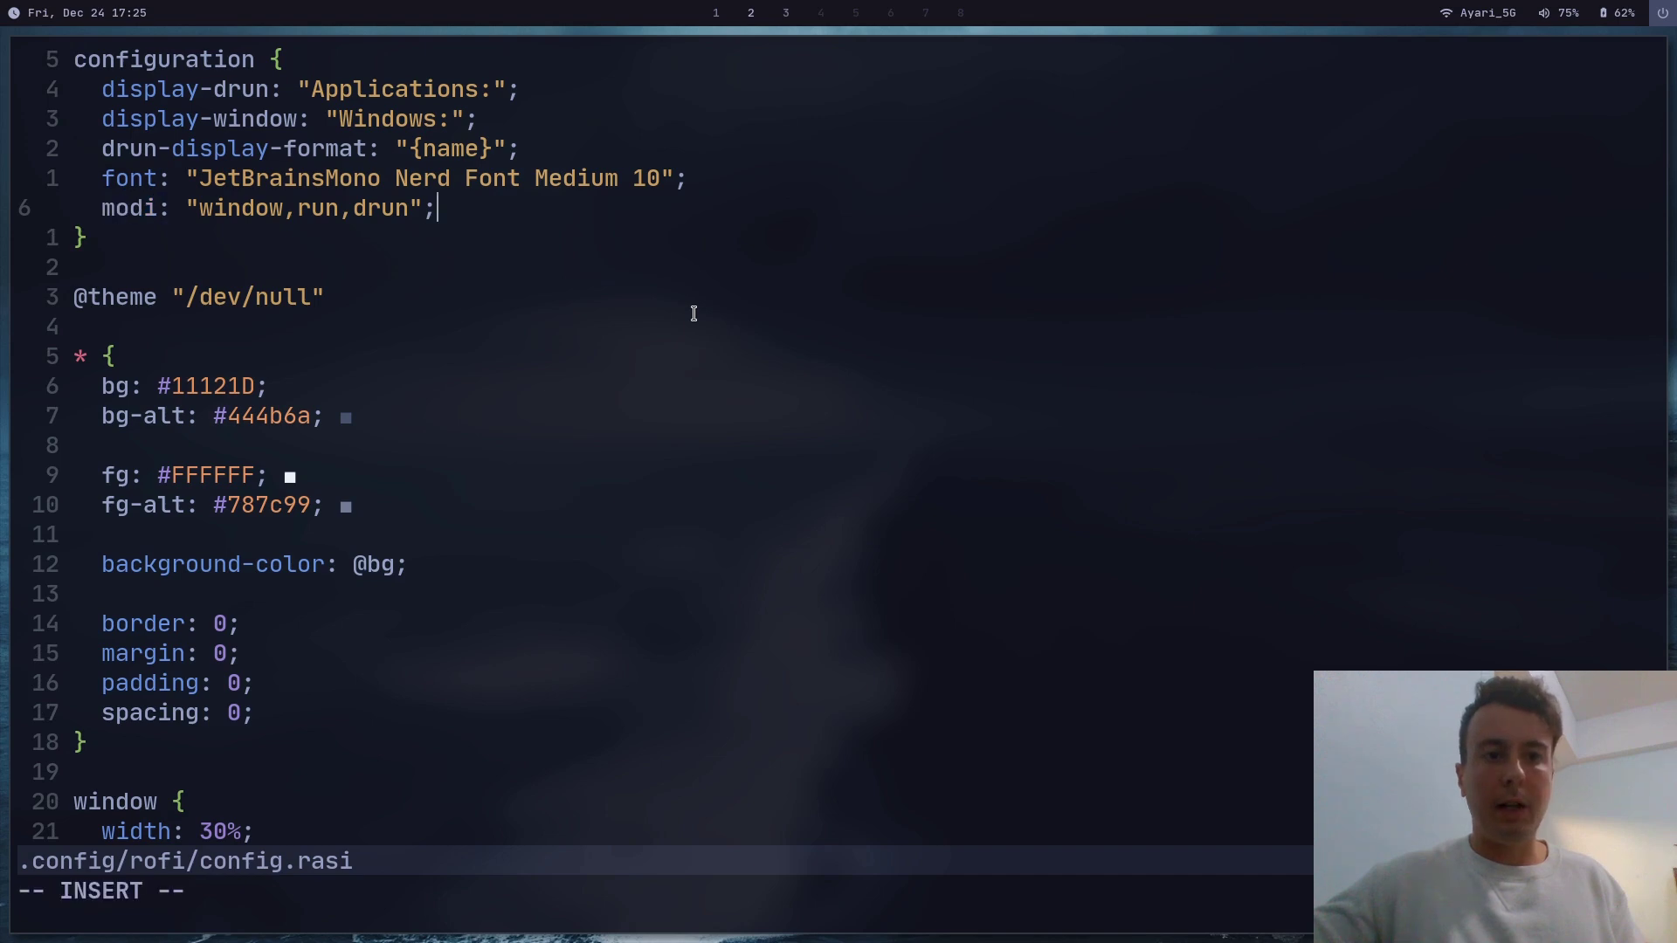
key("Left")
key("Left")
type(",")
type("emoji,")
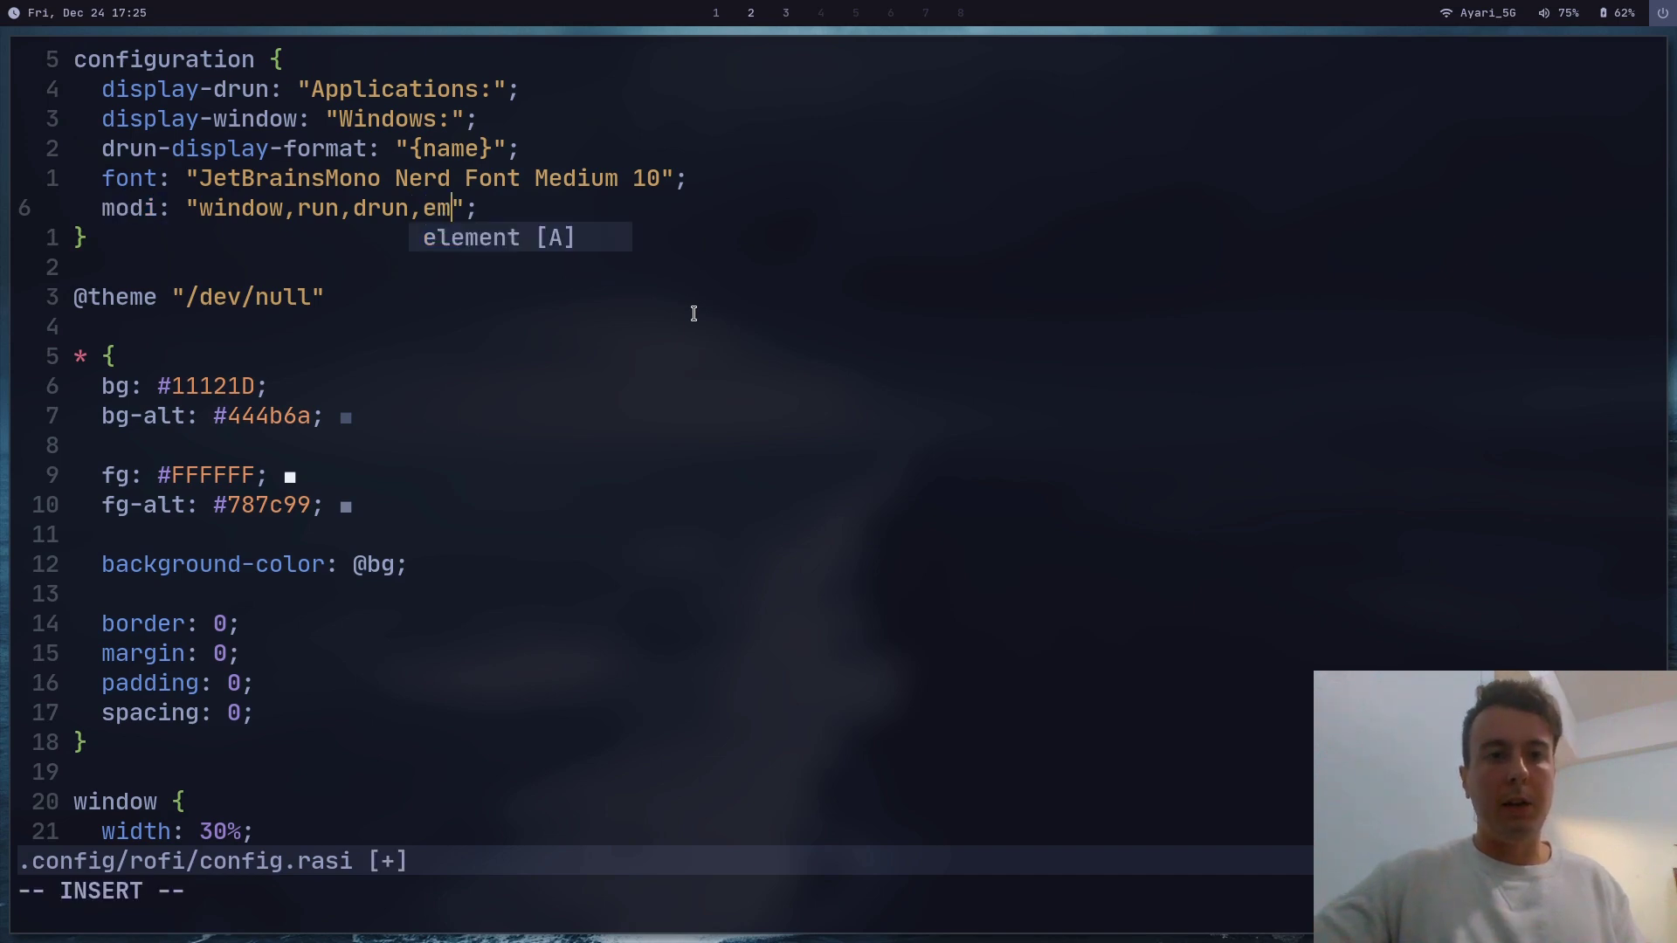
type("calc")
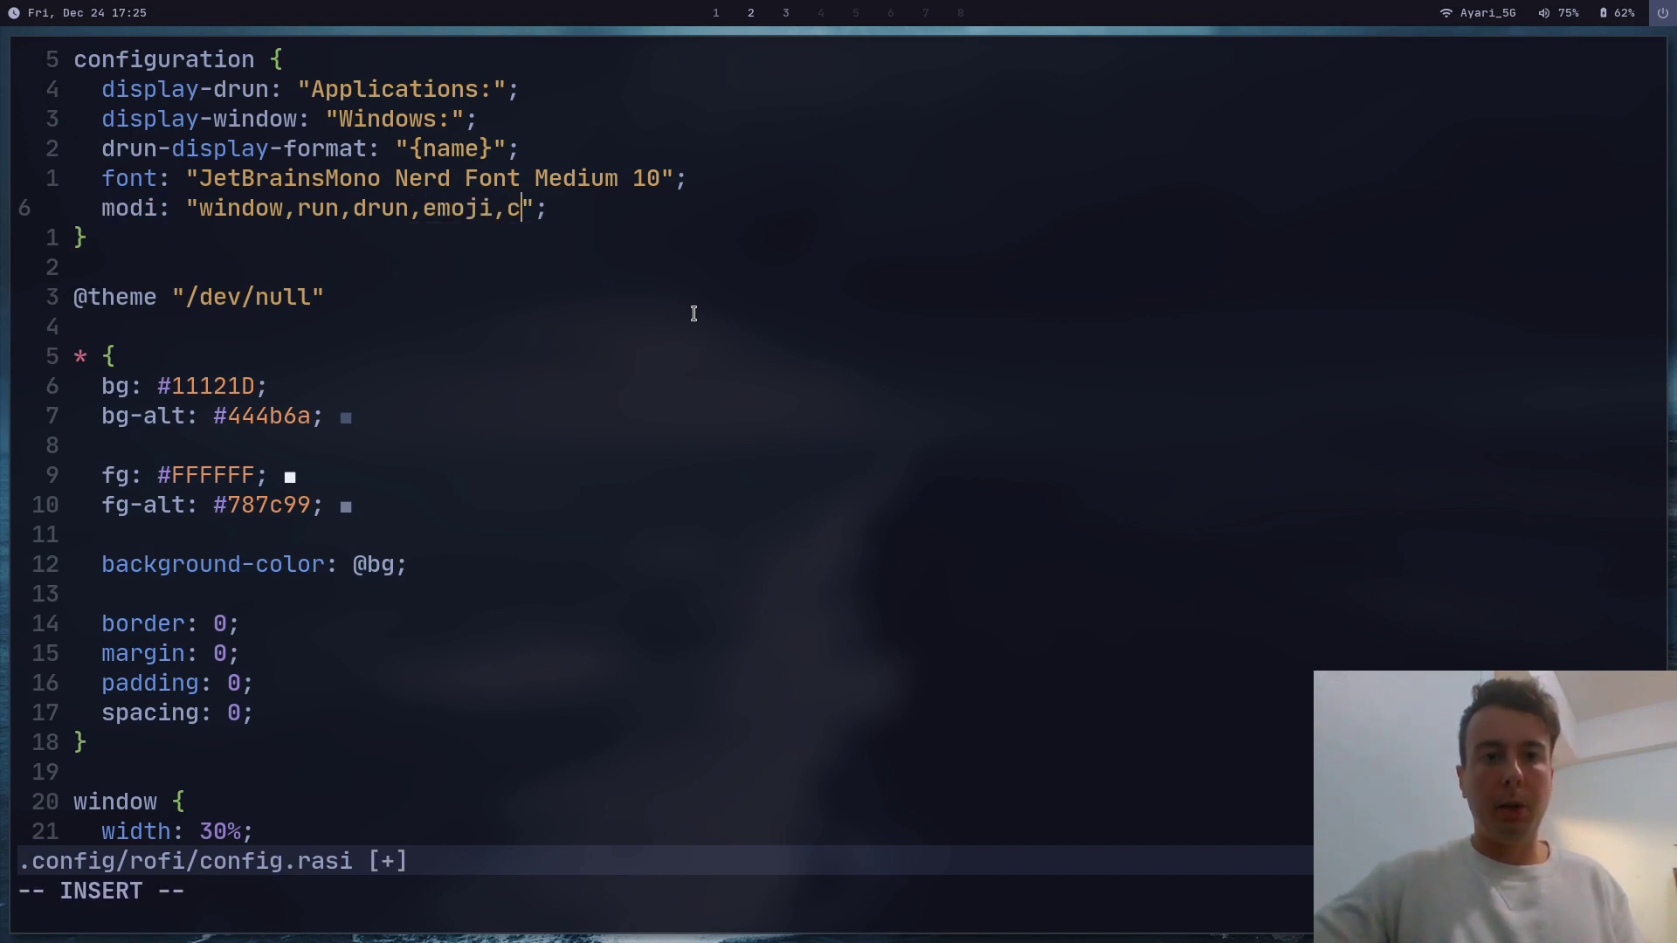
key("Escape")
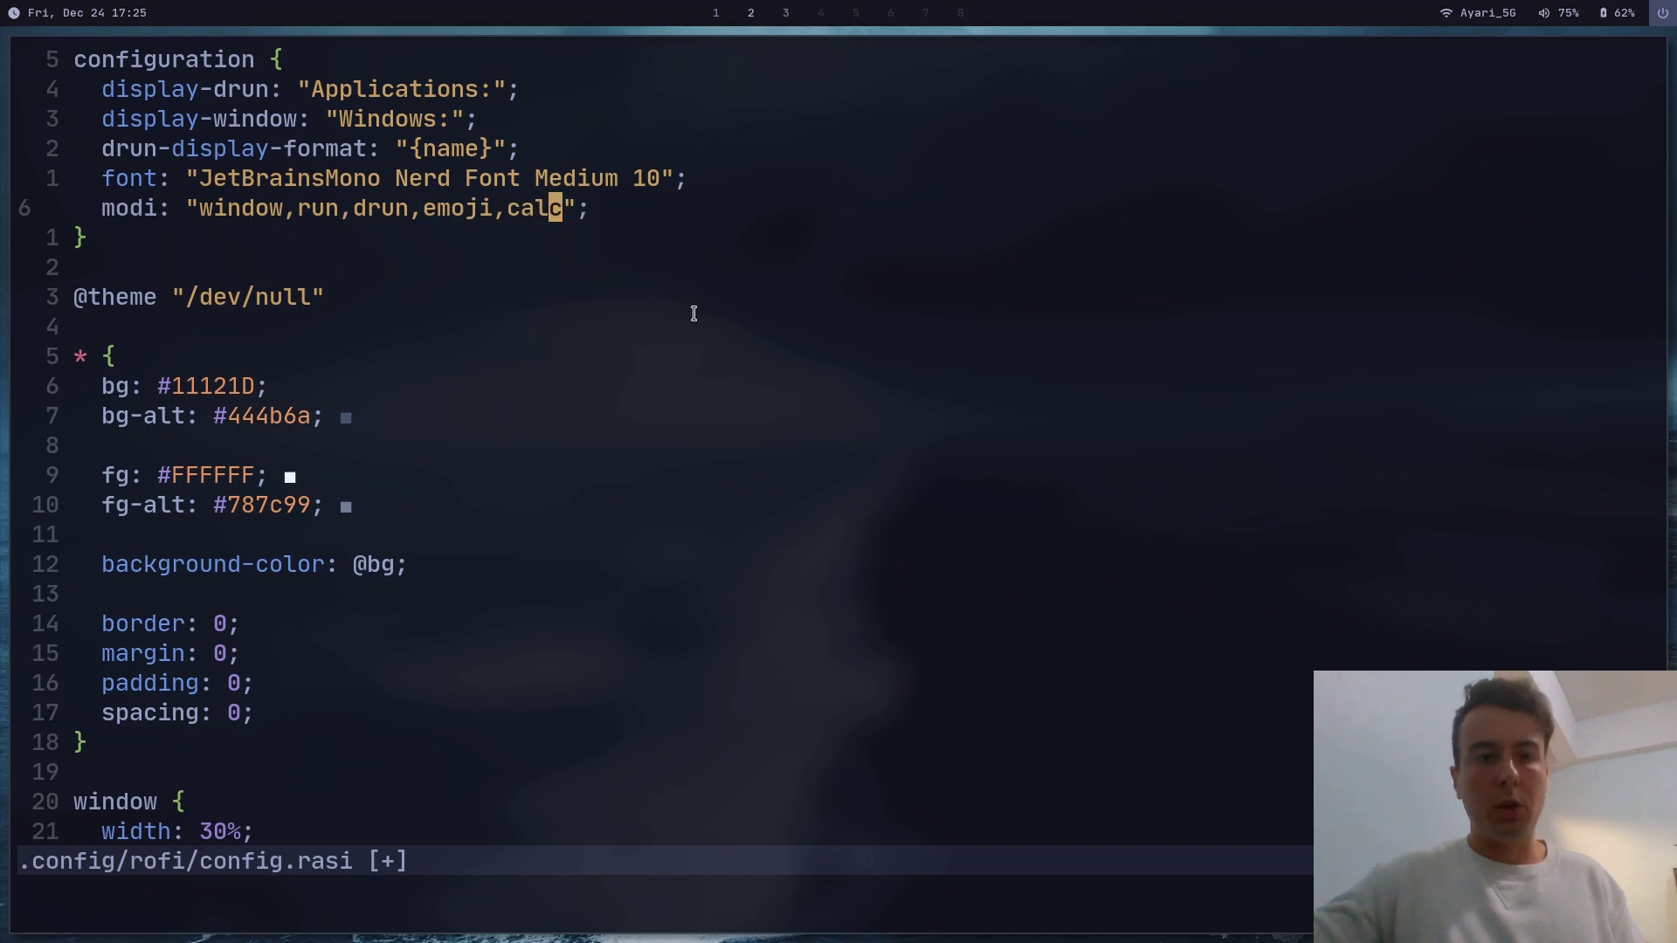
type(":wq")
key("Return")
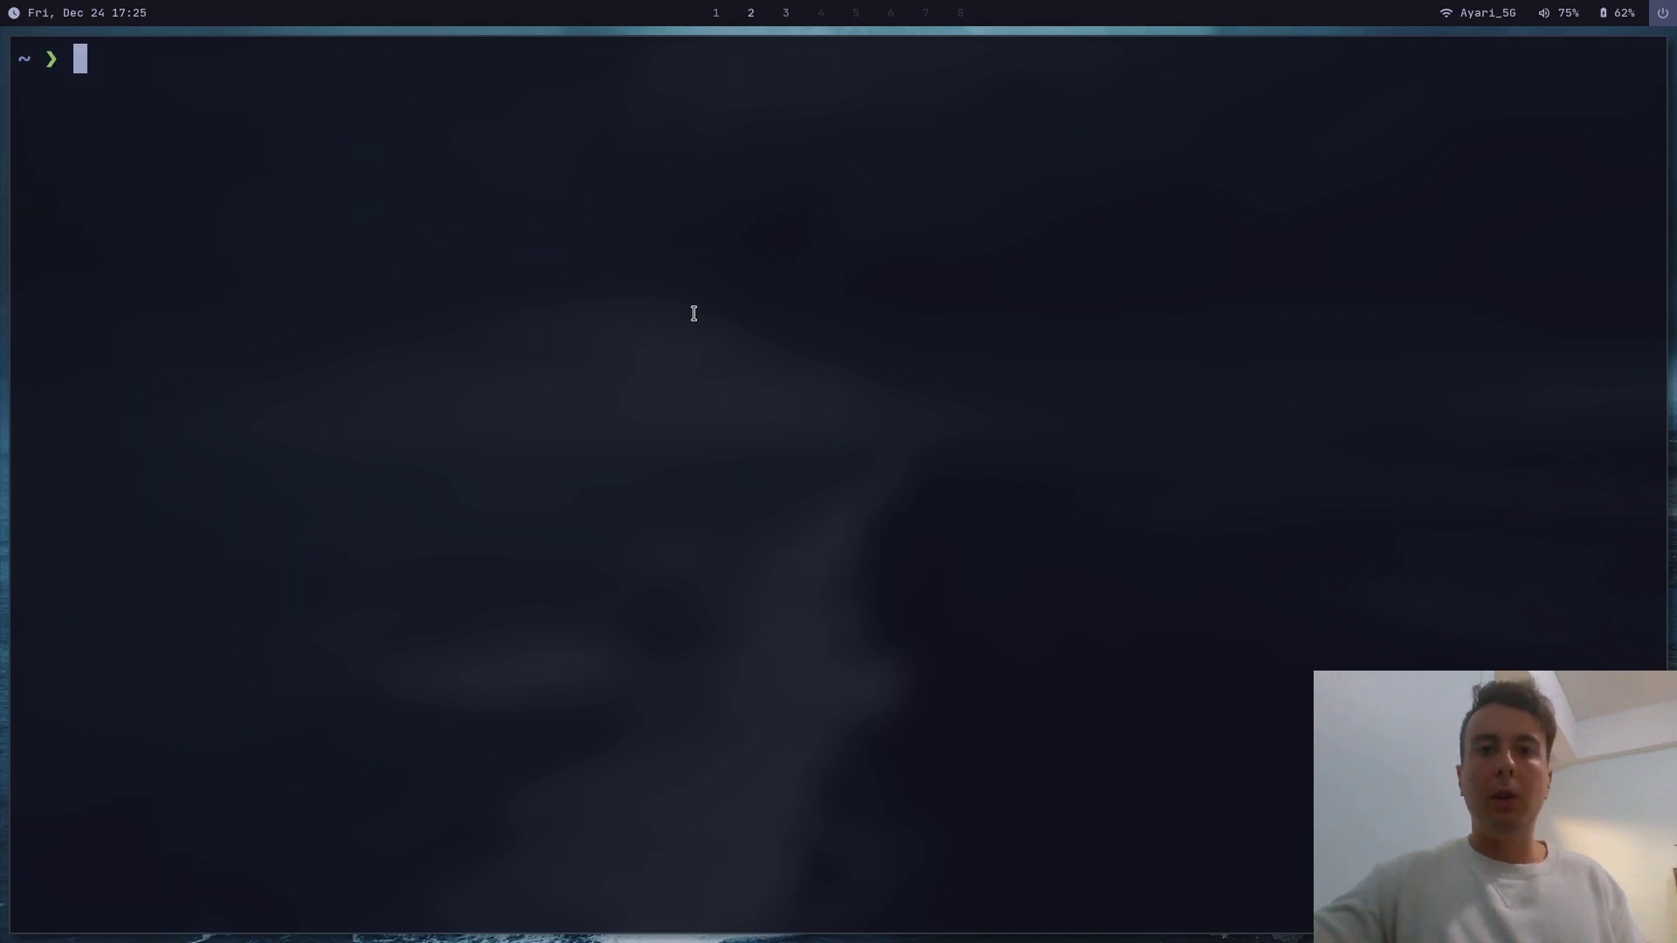
type("rofi -s")
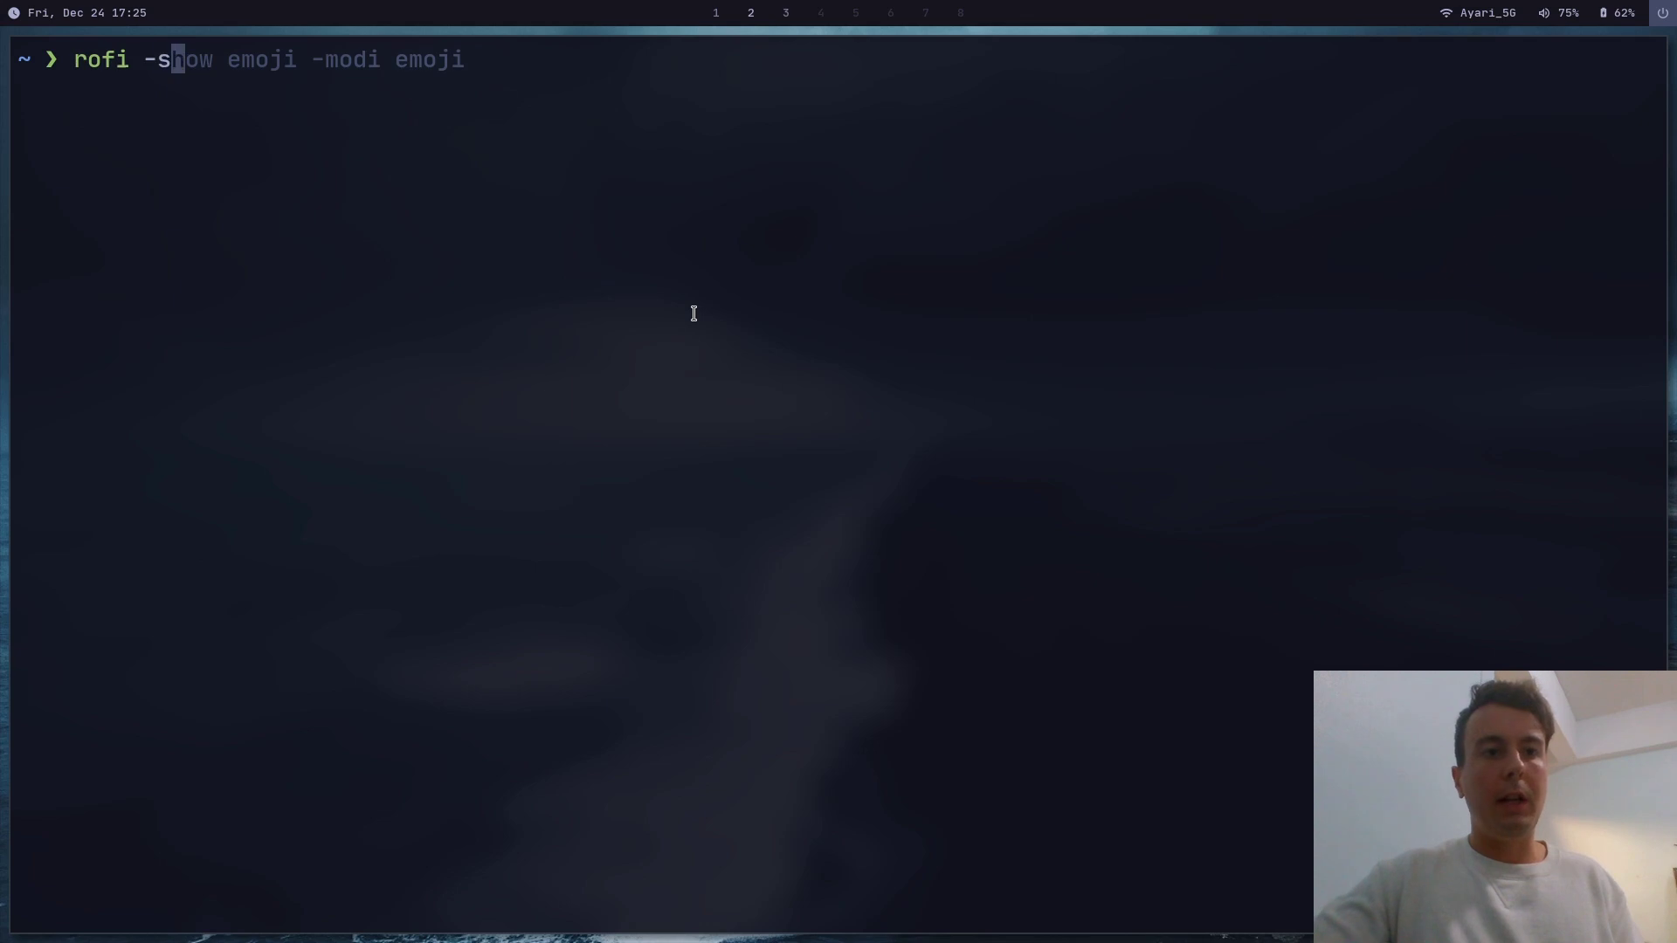
type("how emoji")
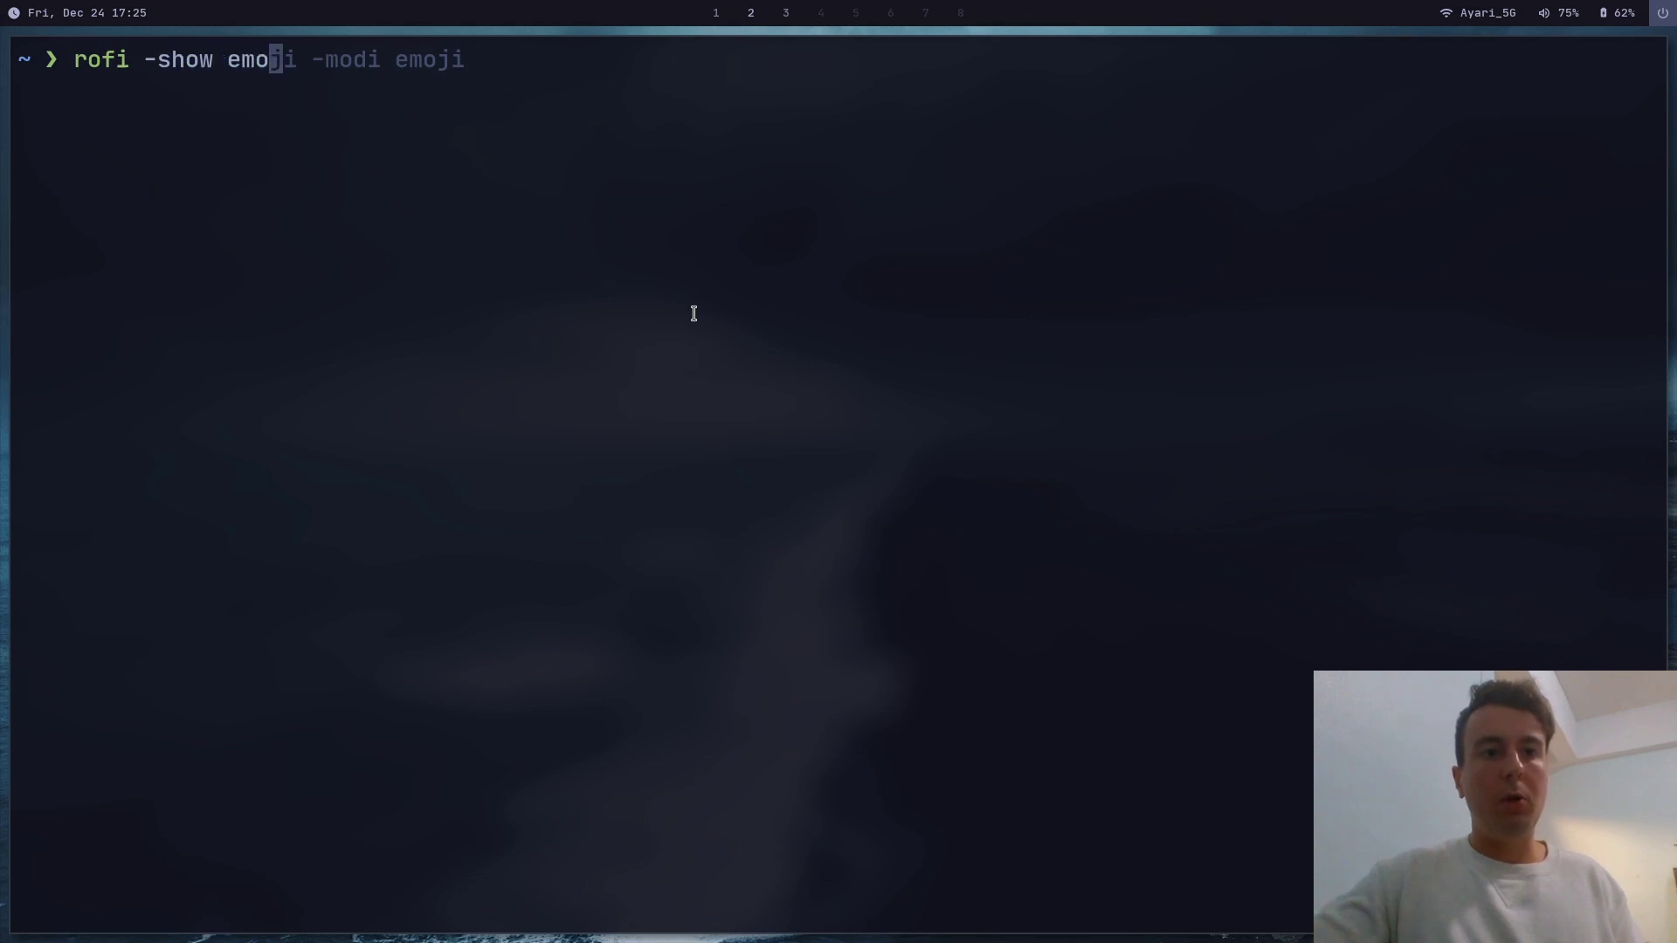
- Launch plain rofi -show emoji, close it, and run it again
key("Return")
key("Escape")
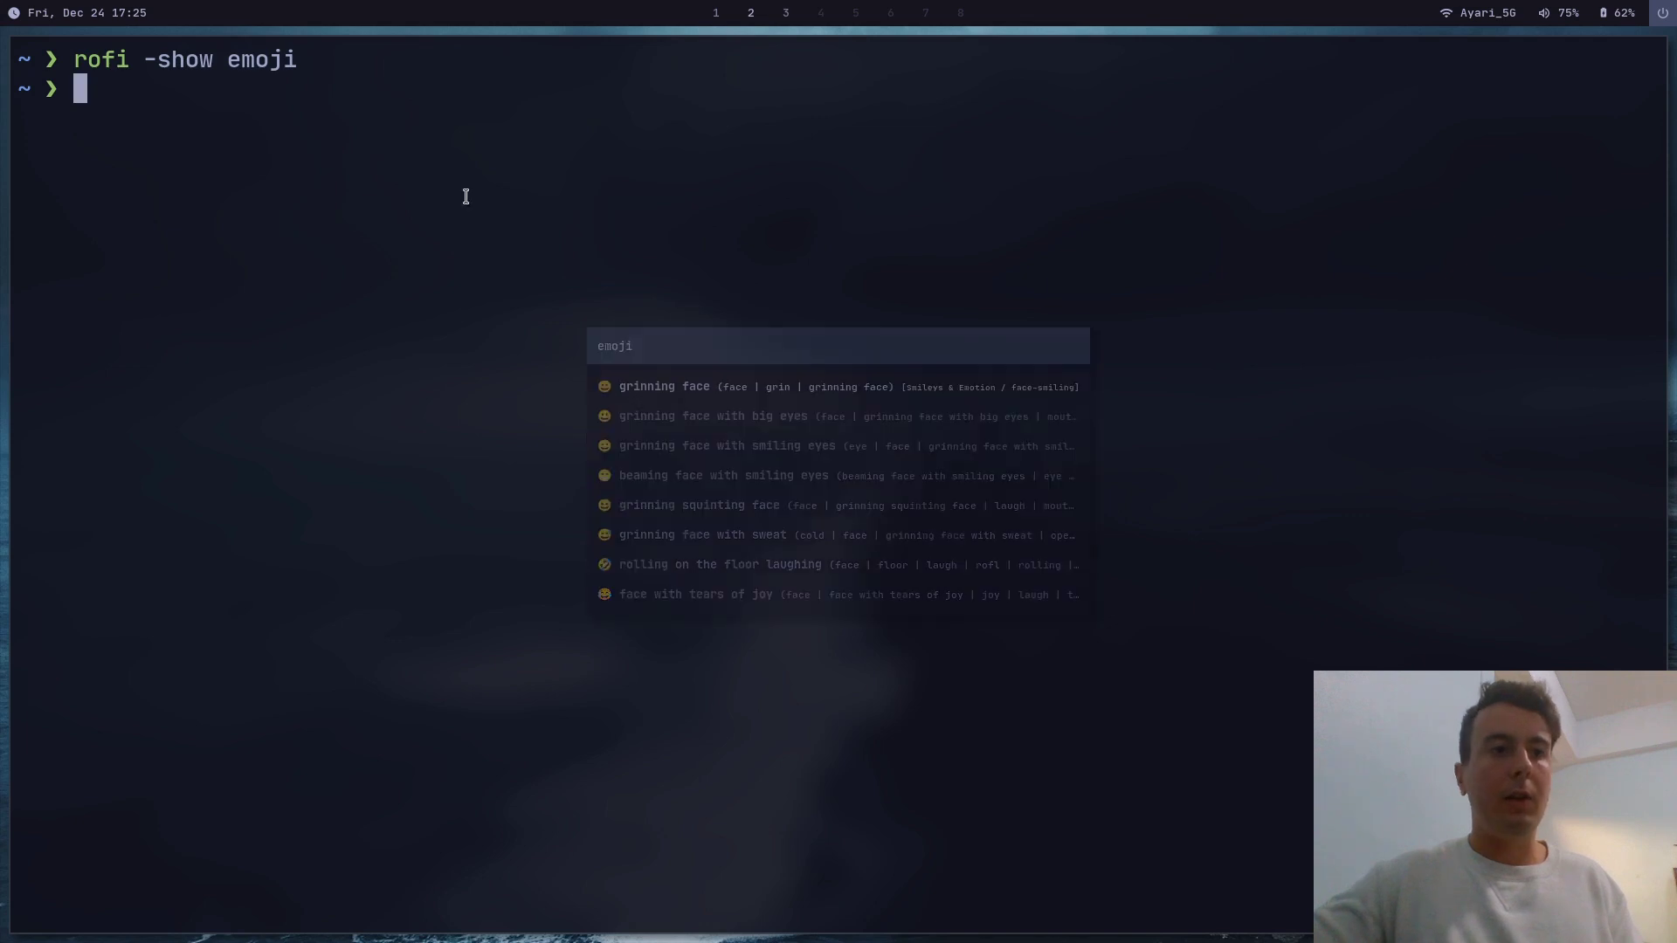
key("Up")
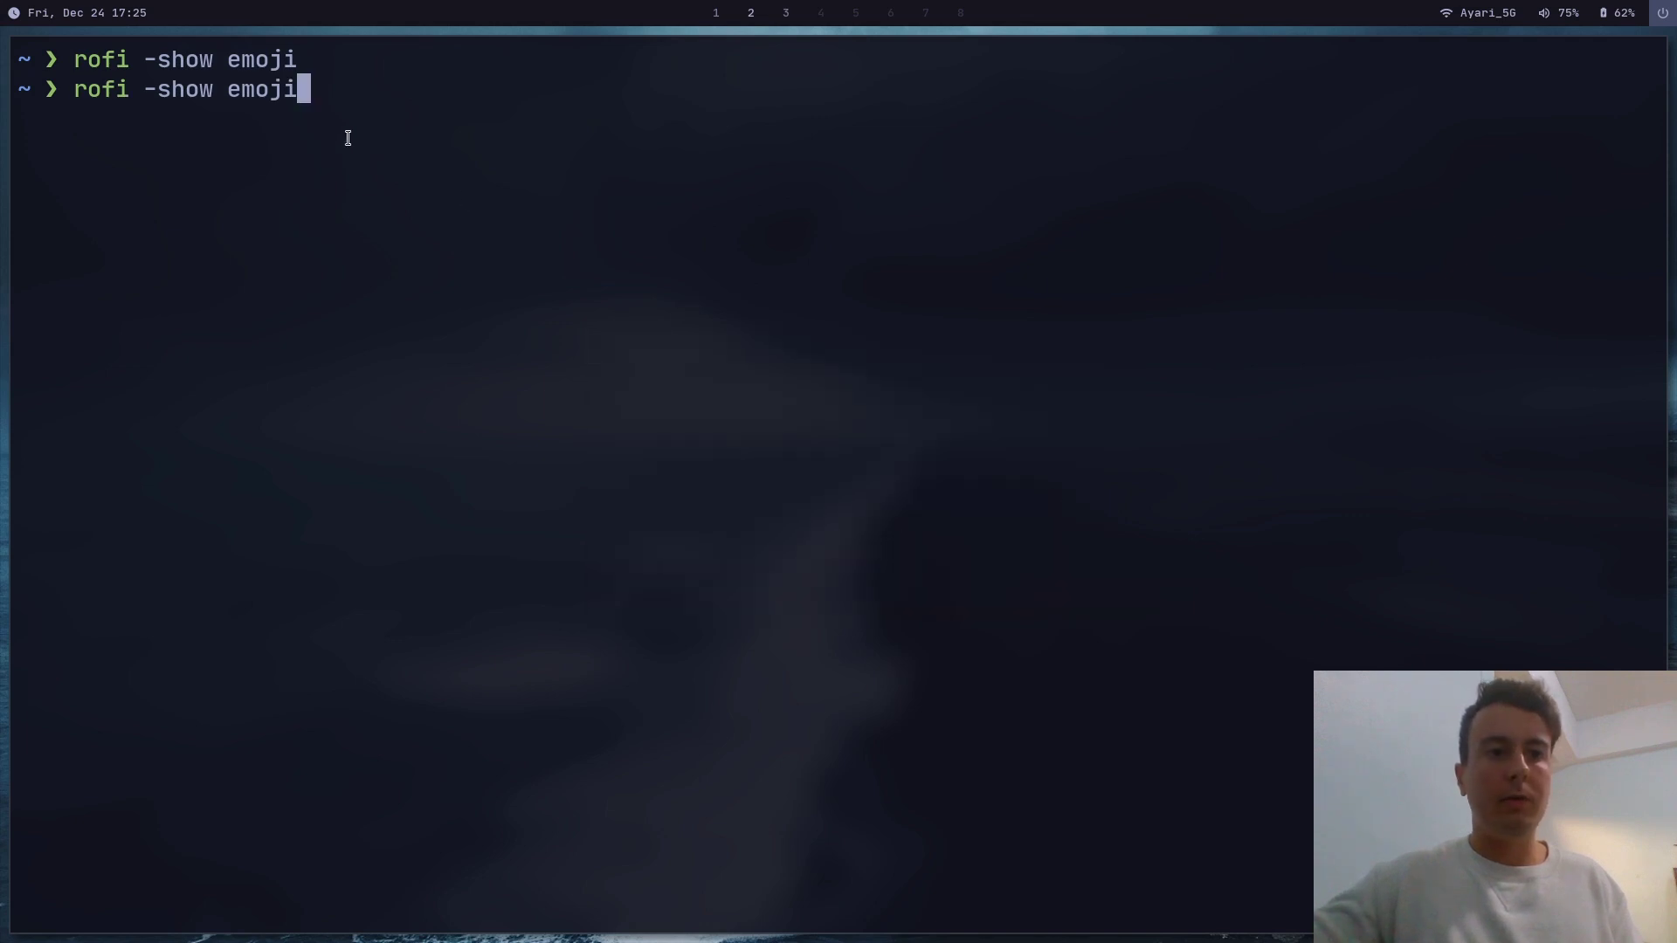
key("Return")
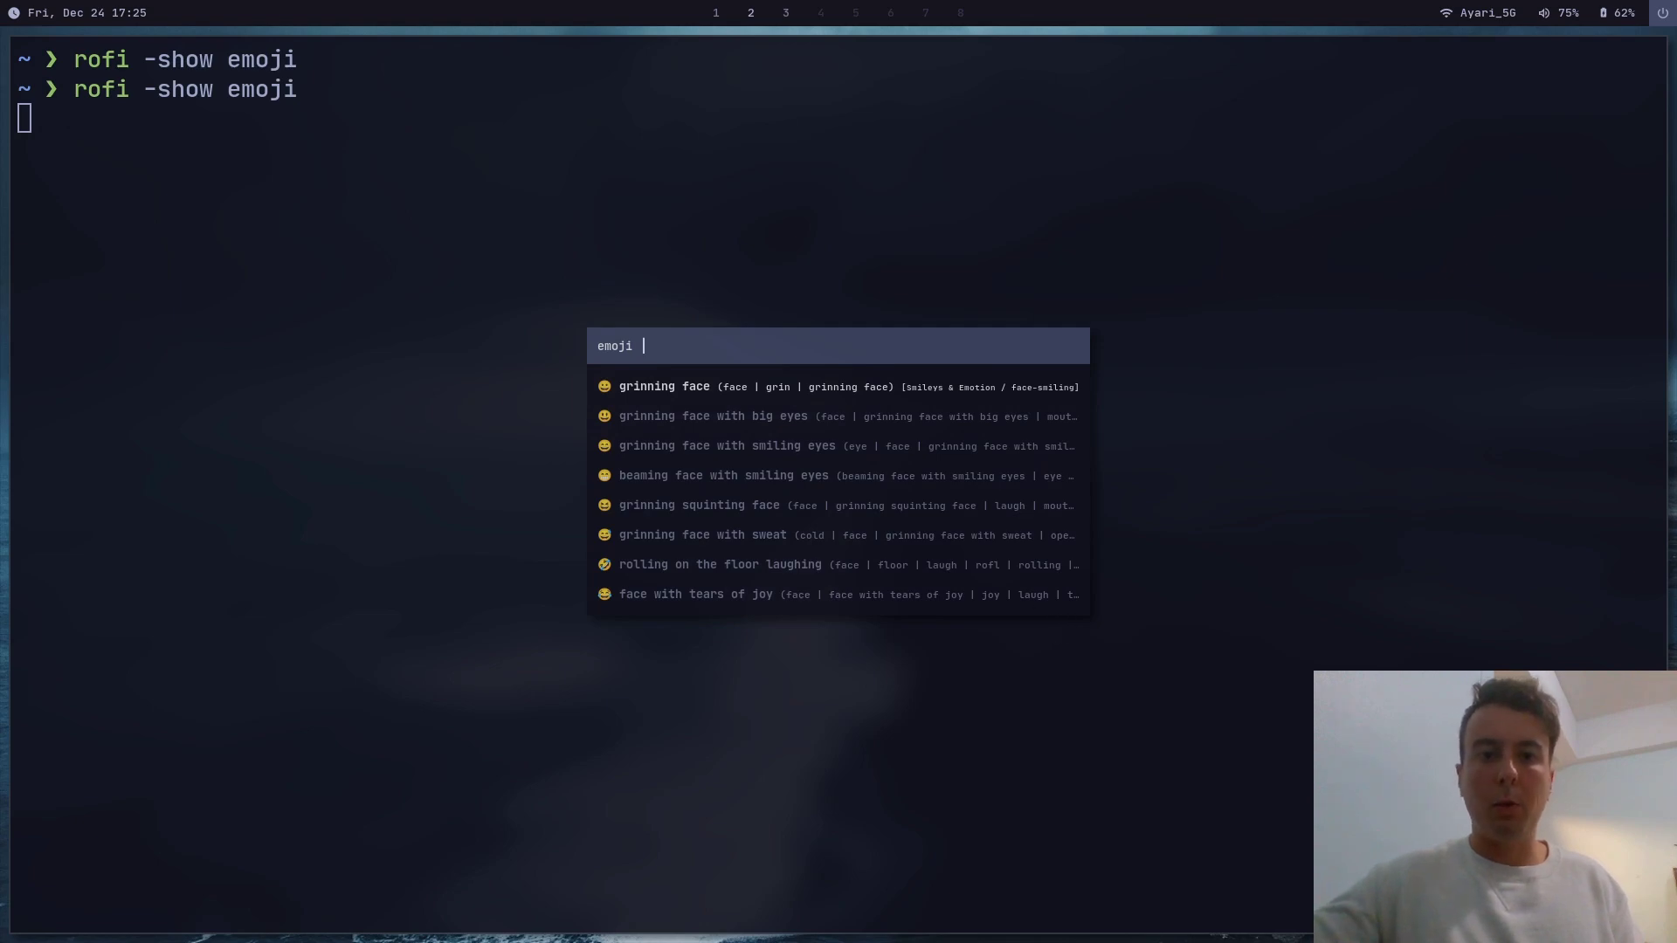
- Search for pizza, paste several pizza emojis at the prompt, then clear them
type("pizza")
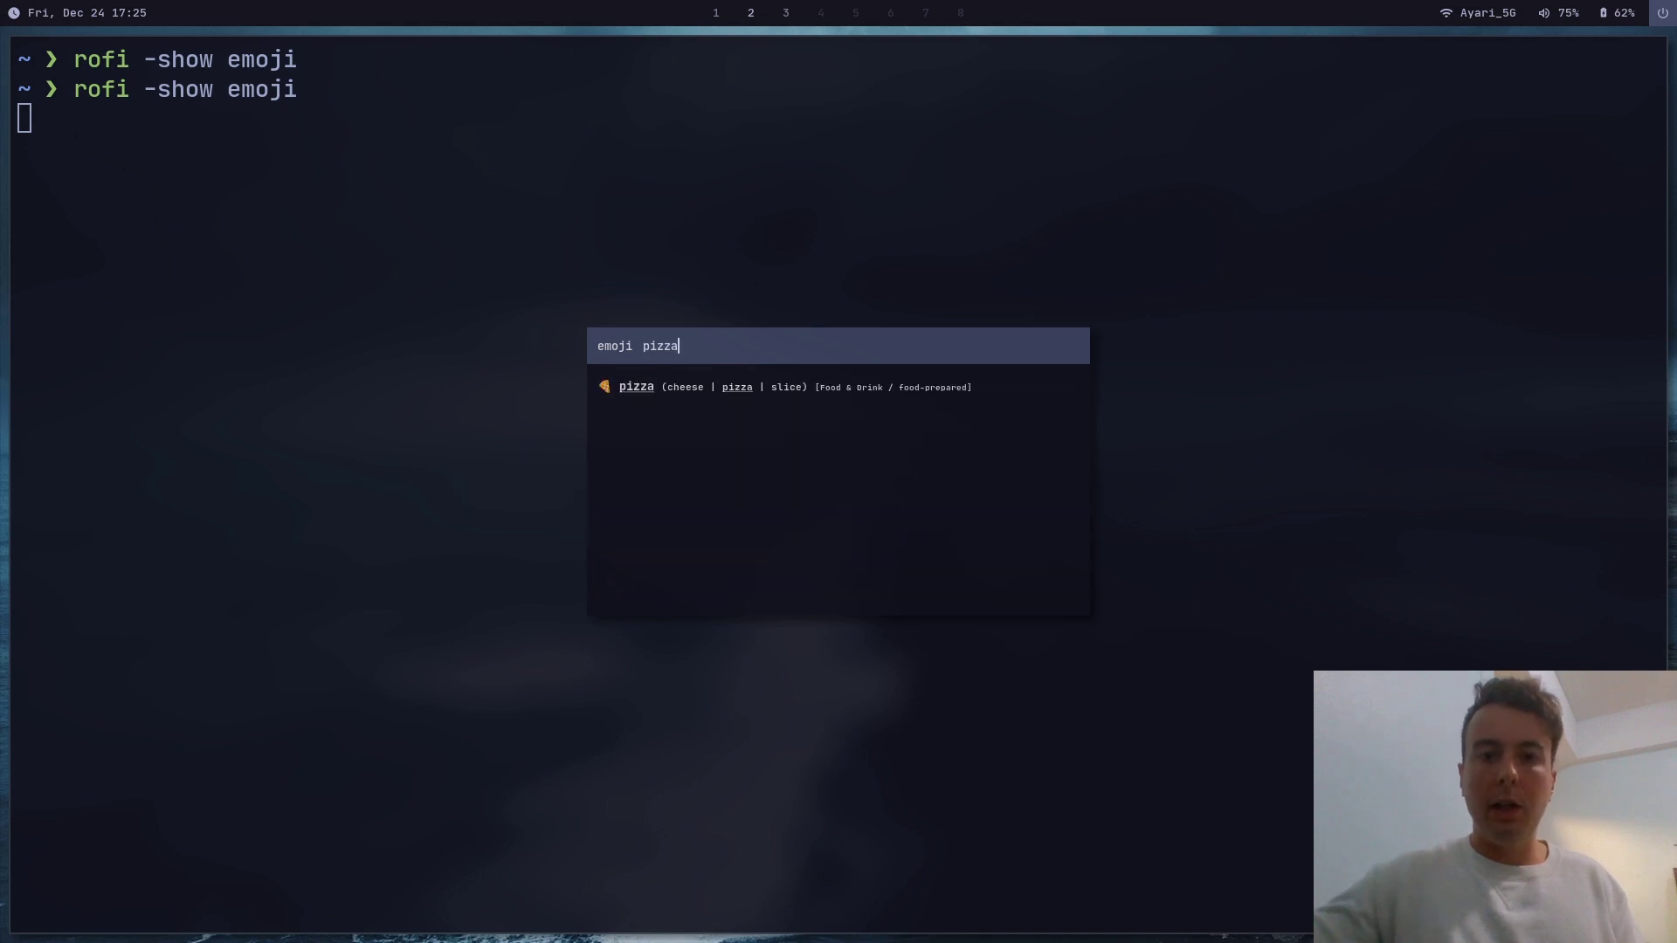
key("Return")
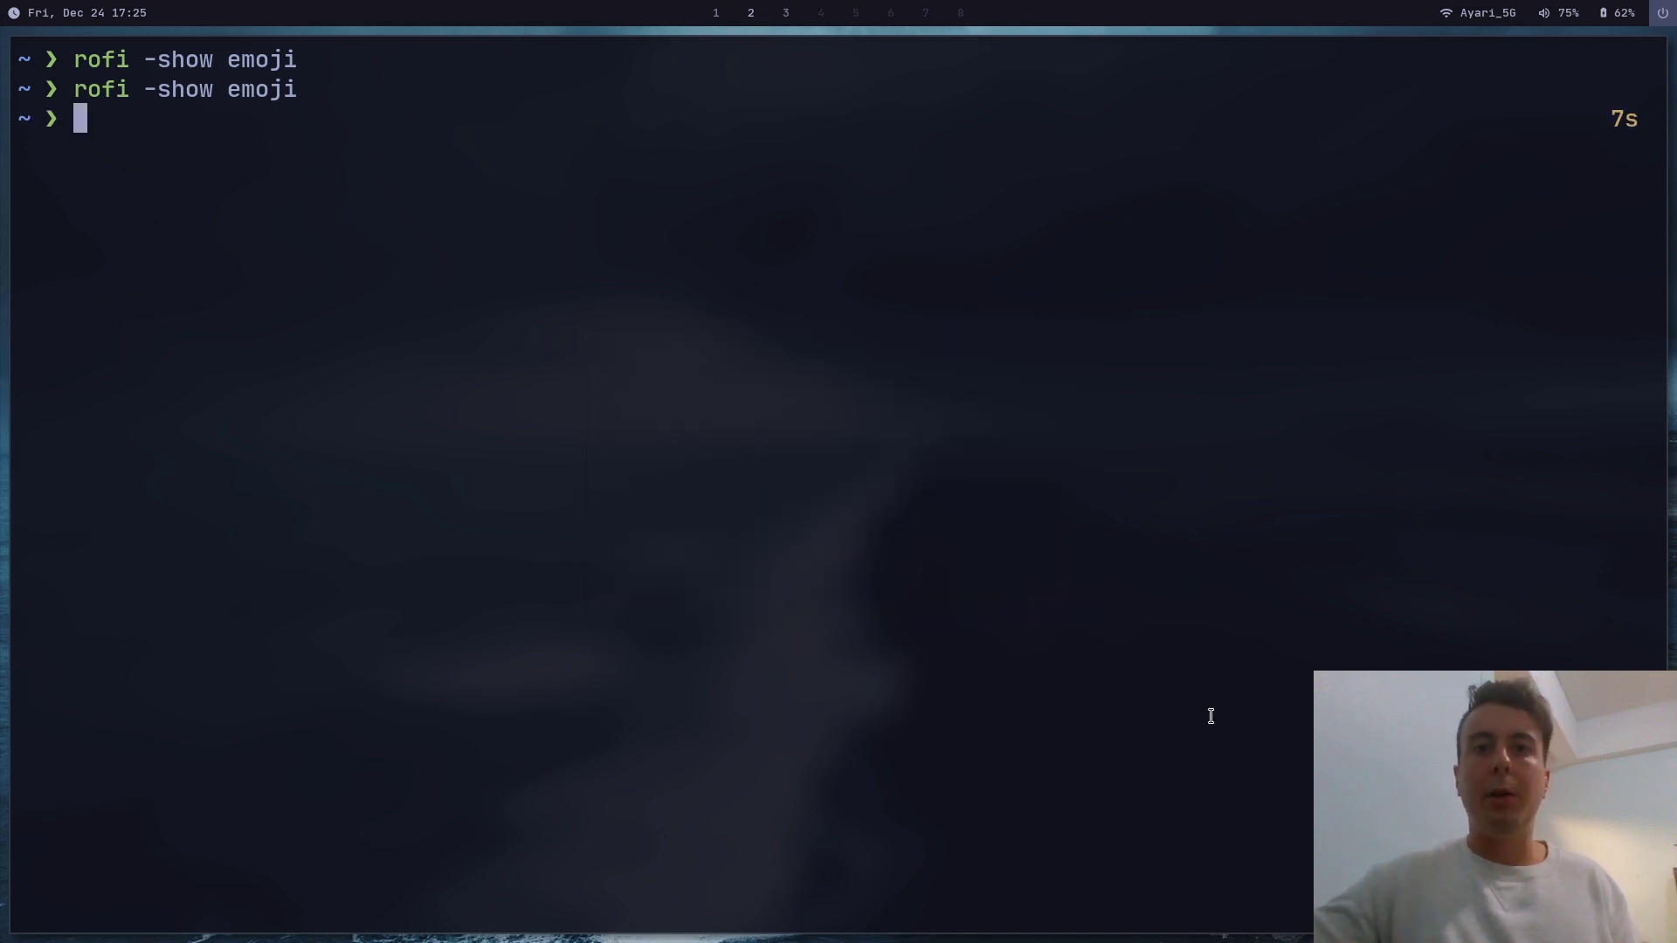
key("ctrl+shift+v")
key("ctrl+shift+v")
key("ctrl+shift+v")
key("ctrl+shift+v")
key("ctrl+shift+v")
key("ctrl+shift+v")
key("ctrl+shift+v")
key("ctrl+shift+v")
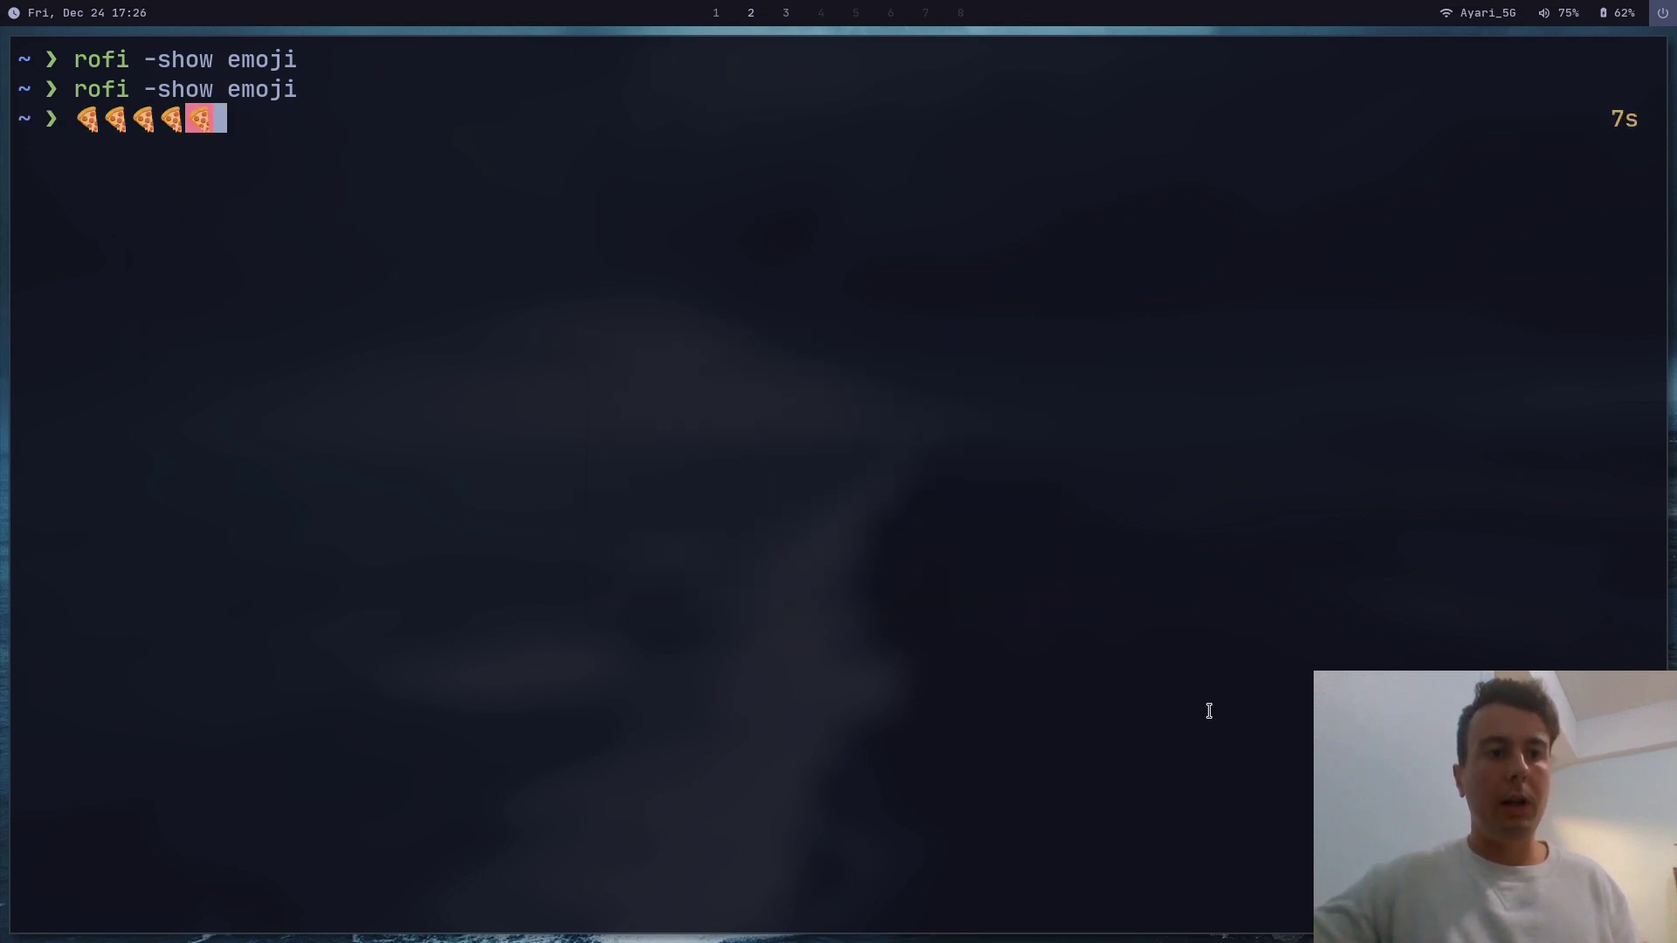
key("ctrl+shift+v")
key("ctrl+shift+v")
key("ctrl+shift+v")
key("ctrl+shift+v")
key("ctrl+shift+v")
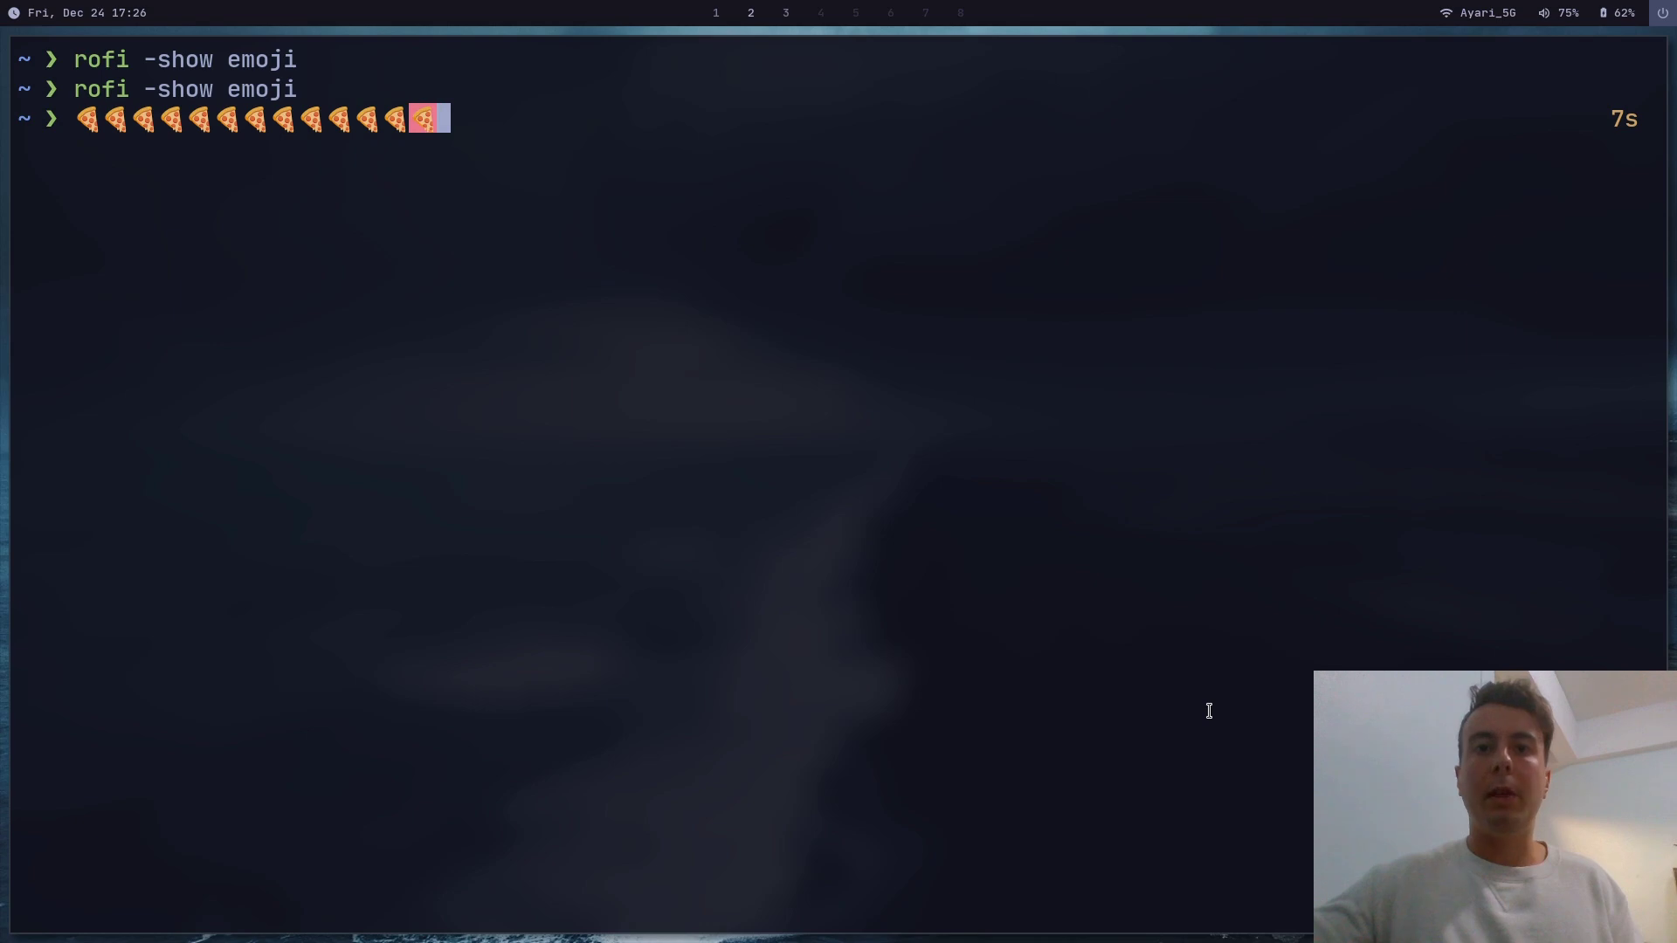
key("ctrl+u")
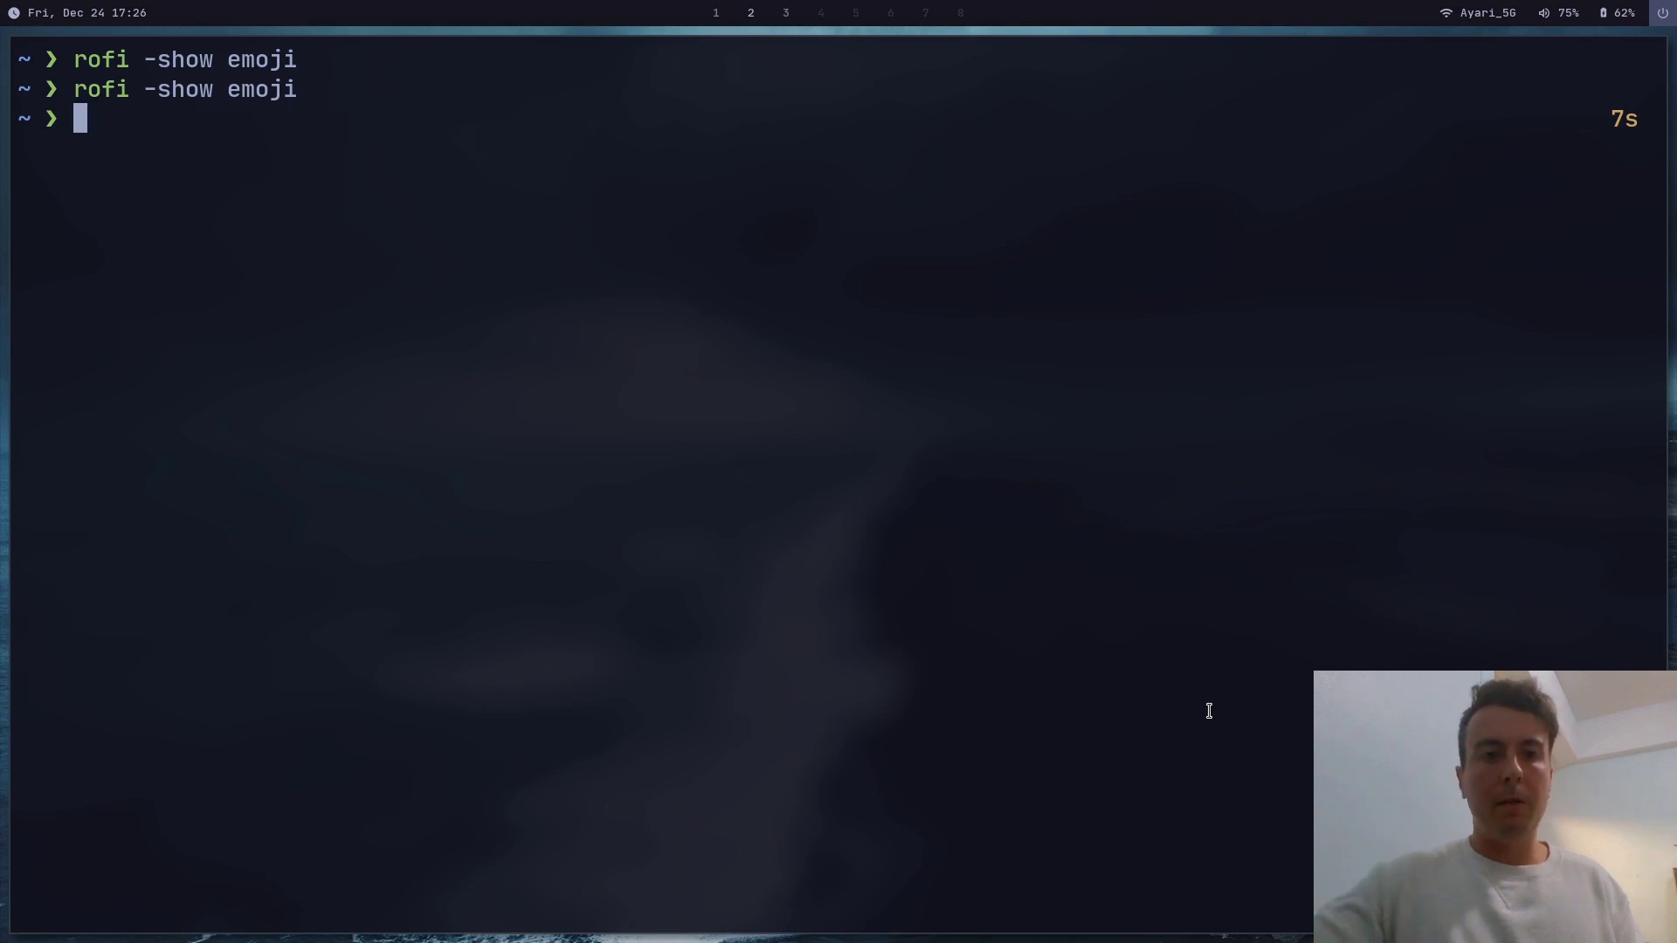
- Open ~/.config/sxhkd/sxhkdrc in vim
type("vim .")
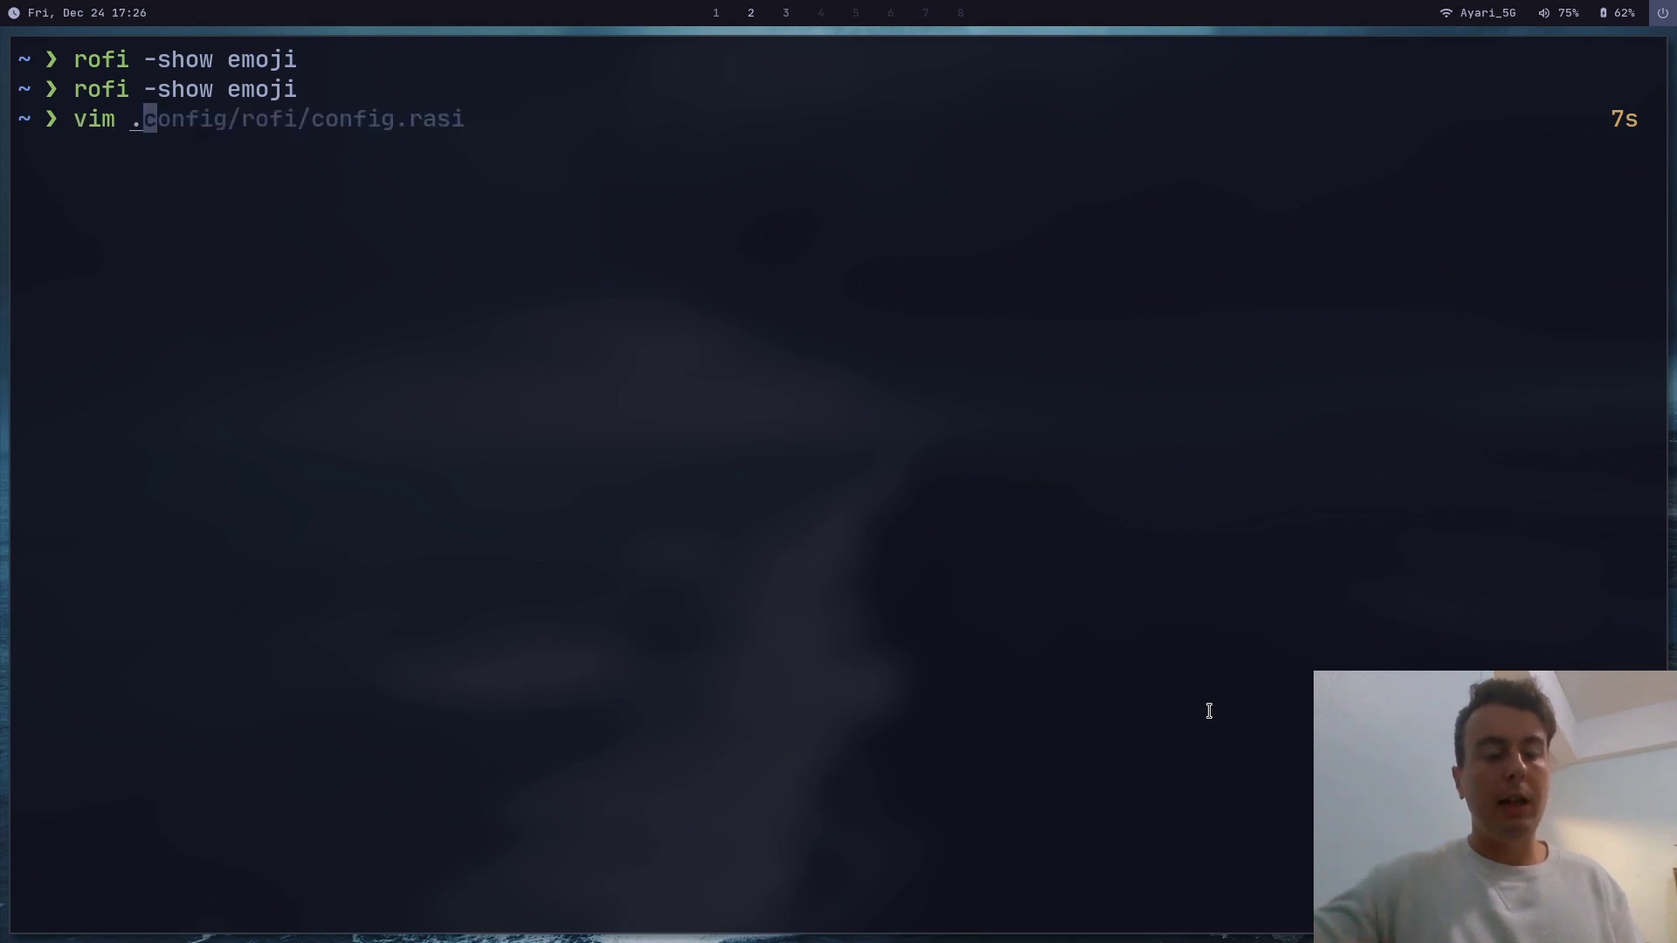
key("Right")
key("BackSpace")
key("BackSpace")
key("BackSpace")
key("BackSpace")
key("BackSpace")
key("BackSpace")
key("BackSpace")
key("BackSpace")
key("BackSpace")
key("BackSpace")
key("BackSpace")
key("BackSpace")
key("BackSpace")
key("BackSpace")
key("BackSpace")
key("BackSpace")
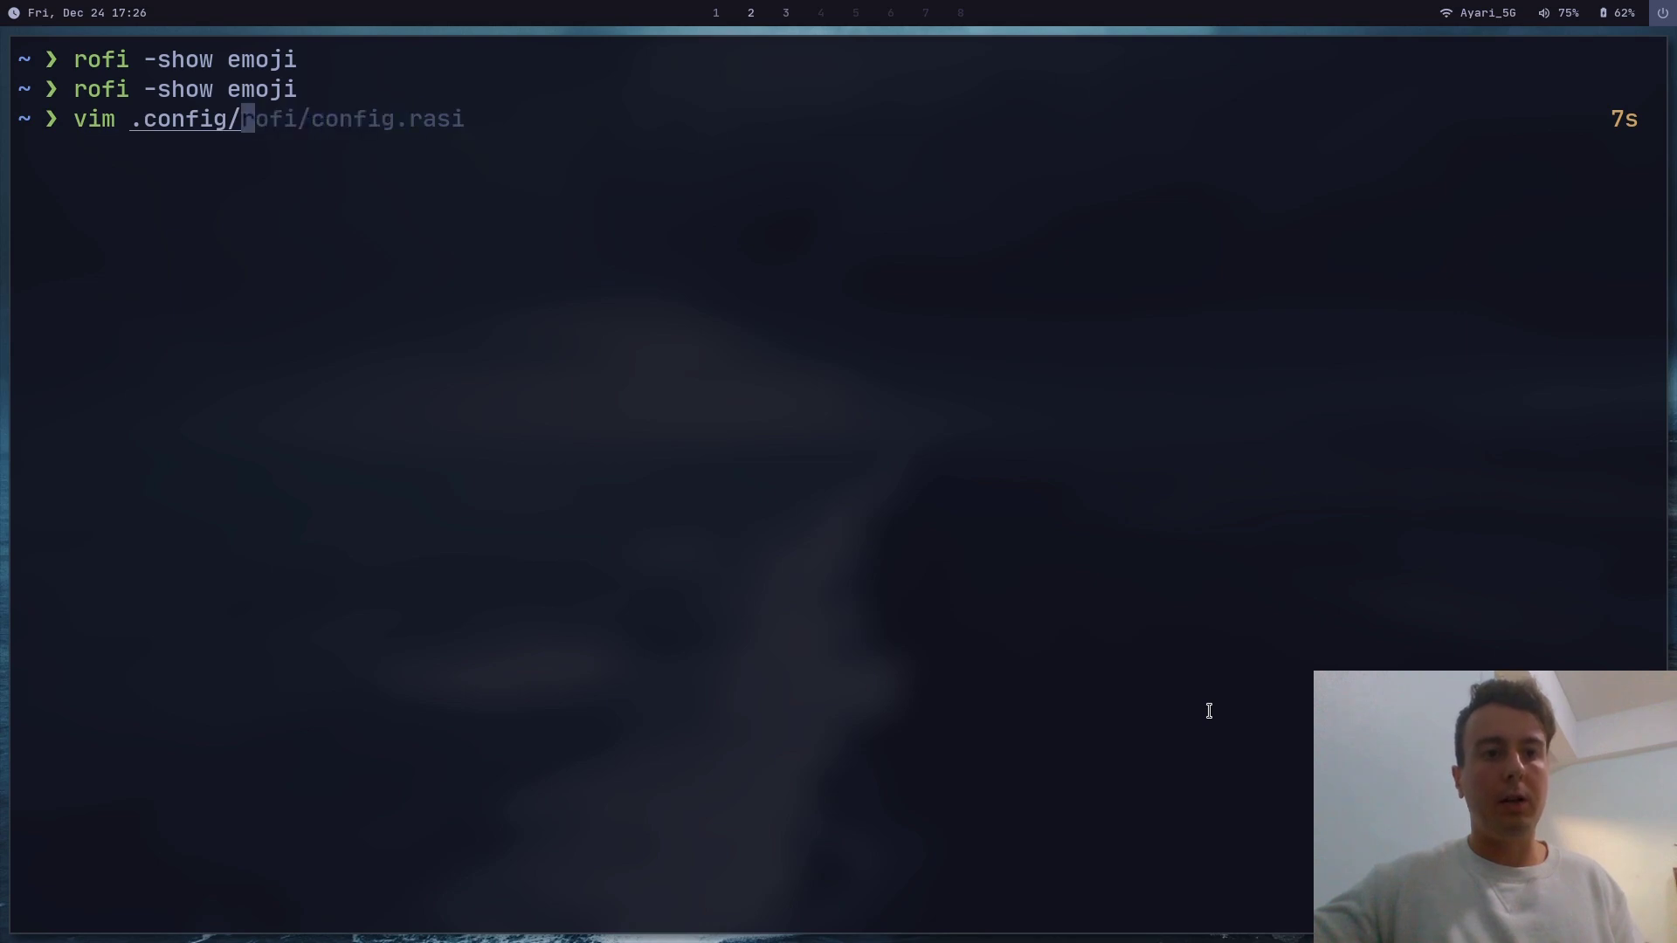
type("sx")
key("Right")
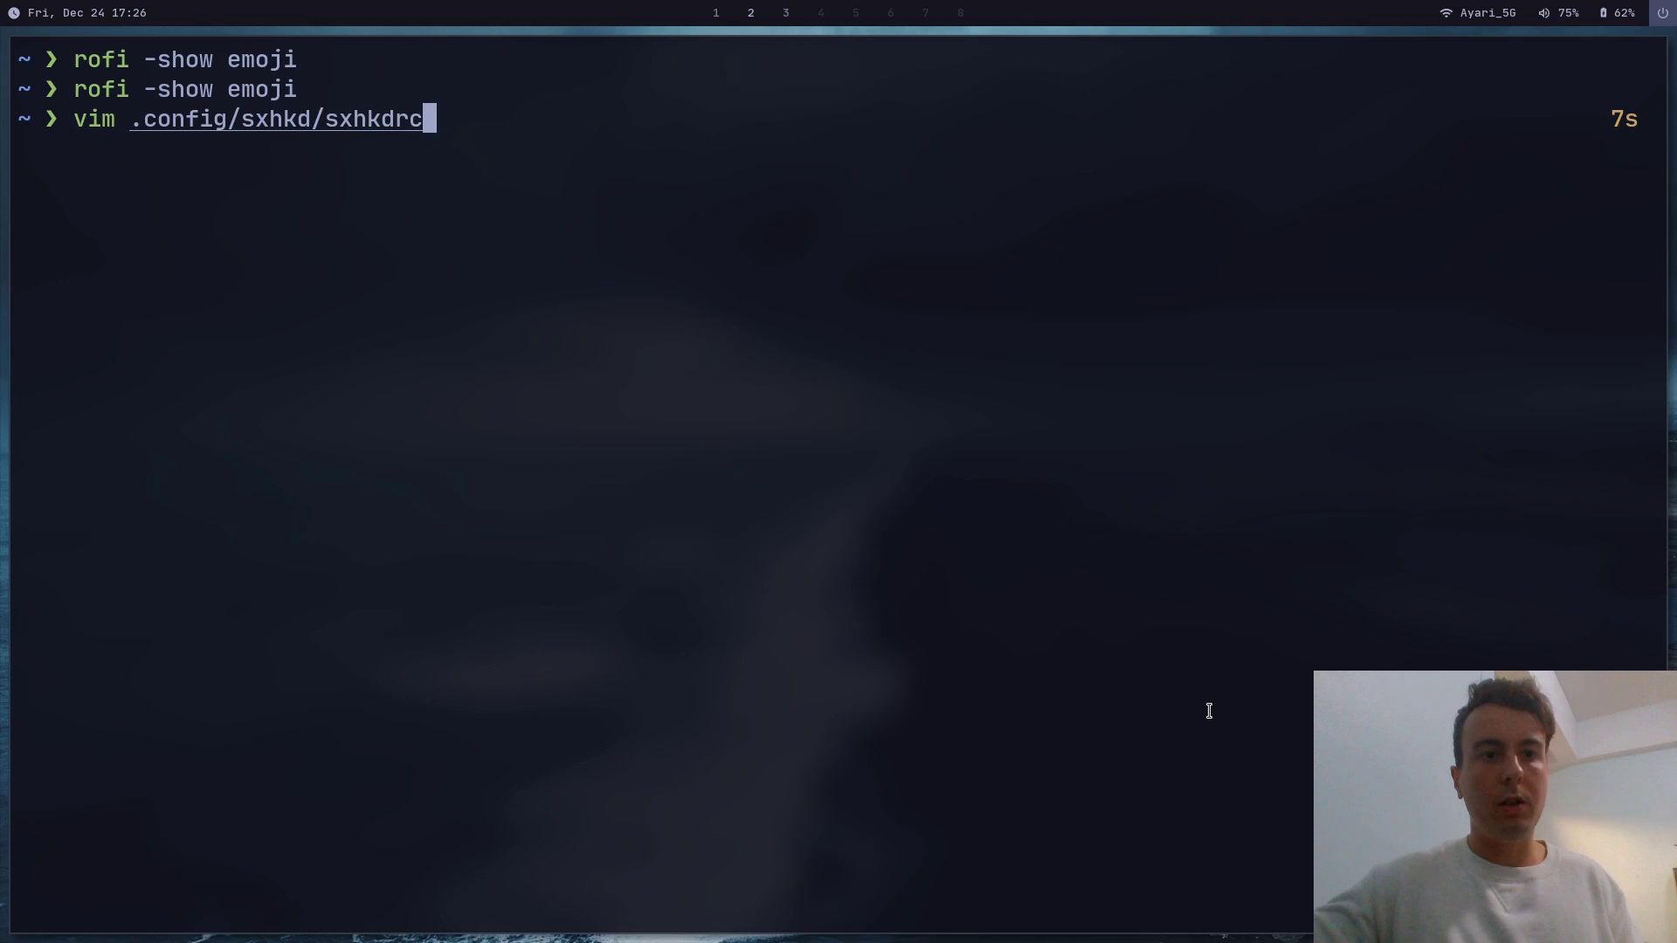
key("Return")
- Add a 'super + shift + e' binding running rofi -show emoji, save it, and test the hotkey
key("j")
key("j")
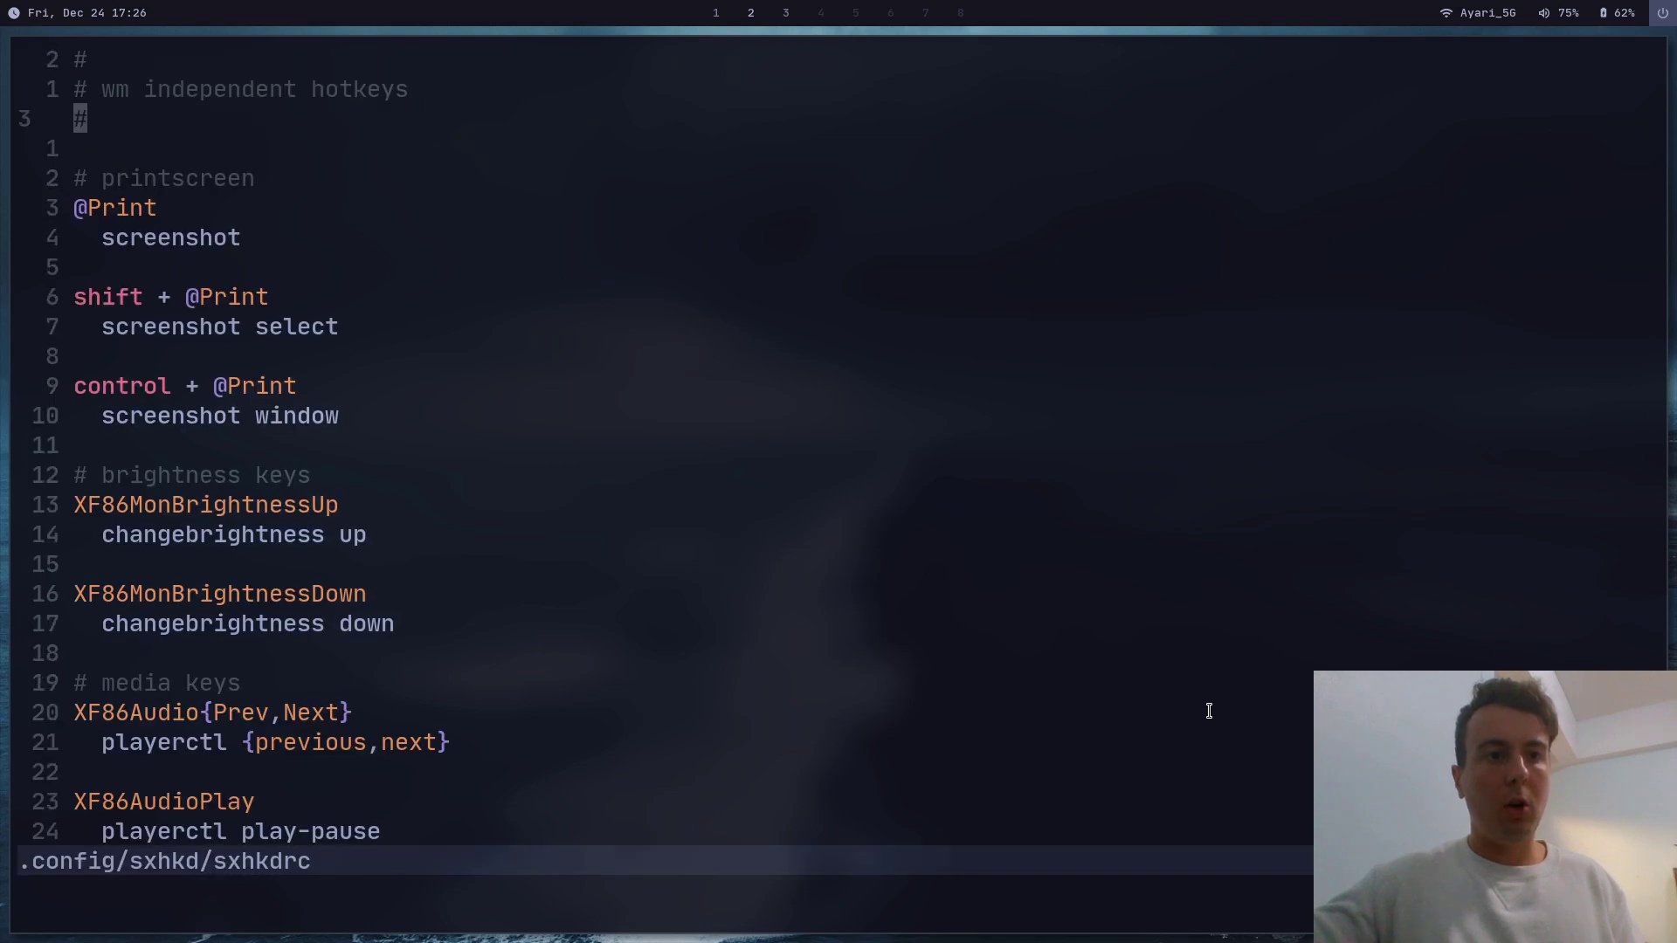
key("o")
key("Return")
type("su")
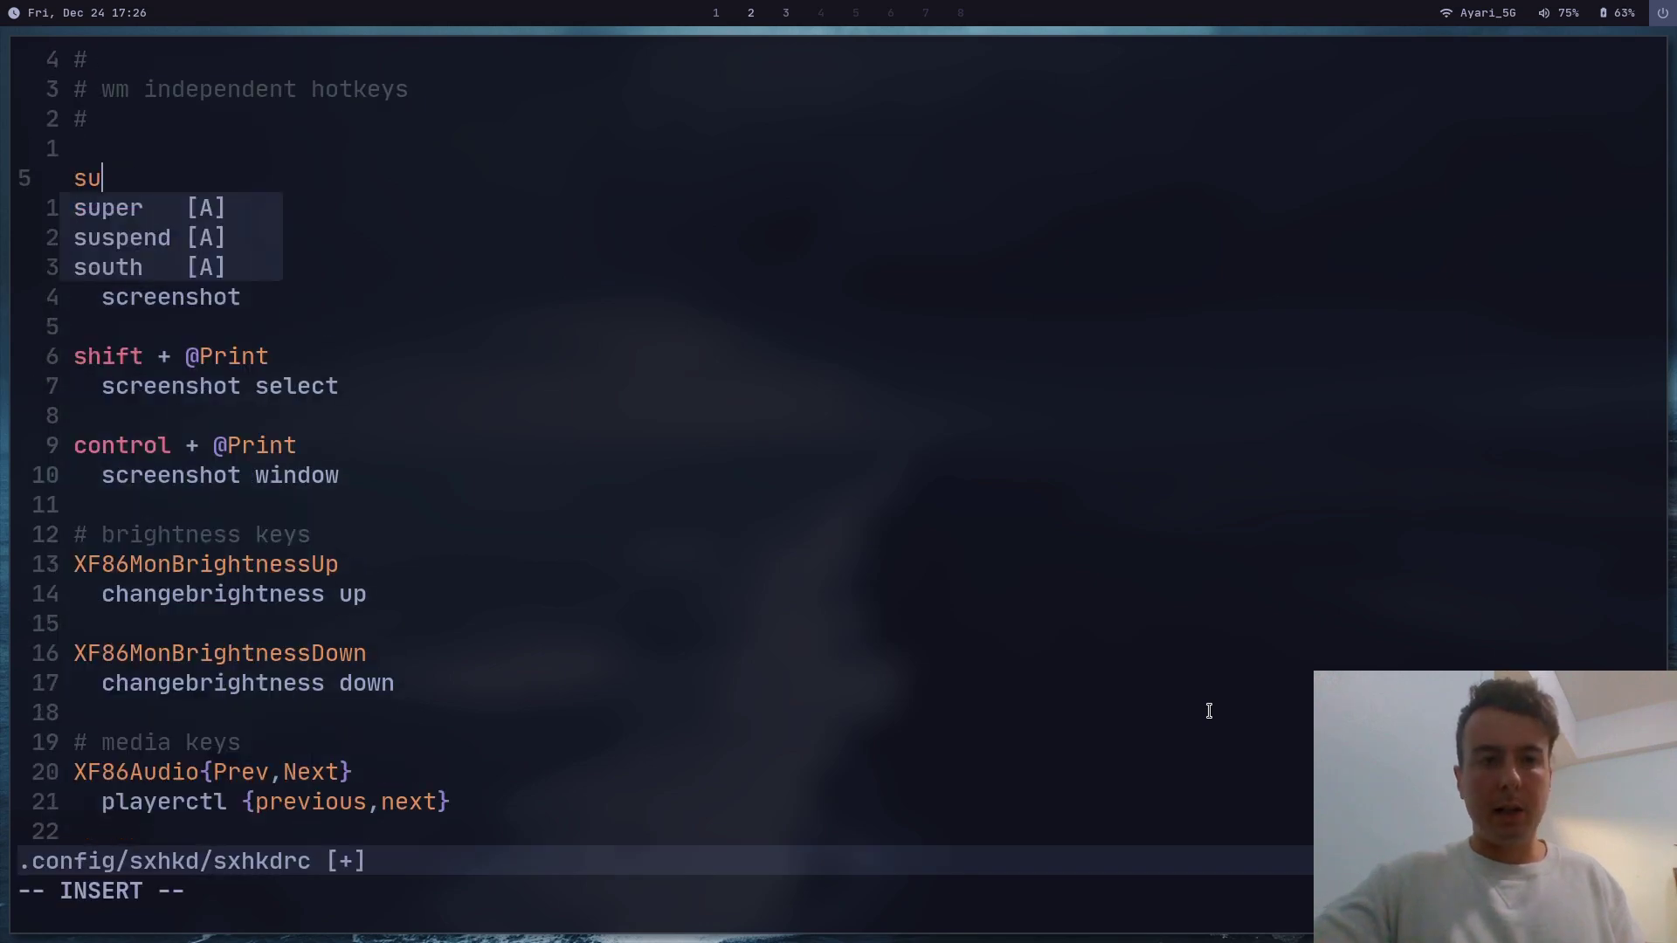
type("per + s")
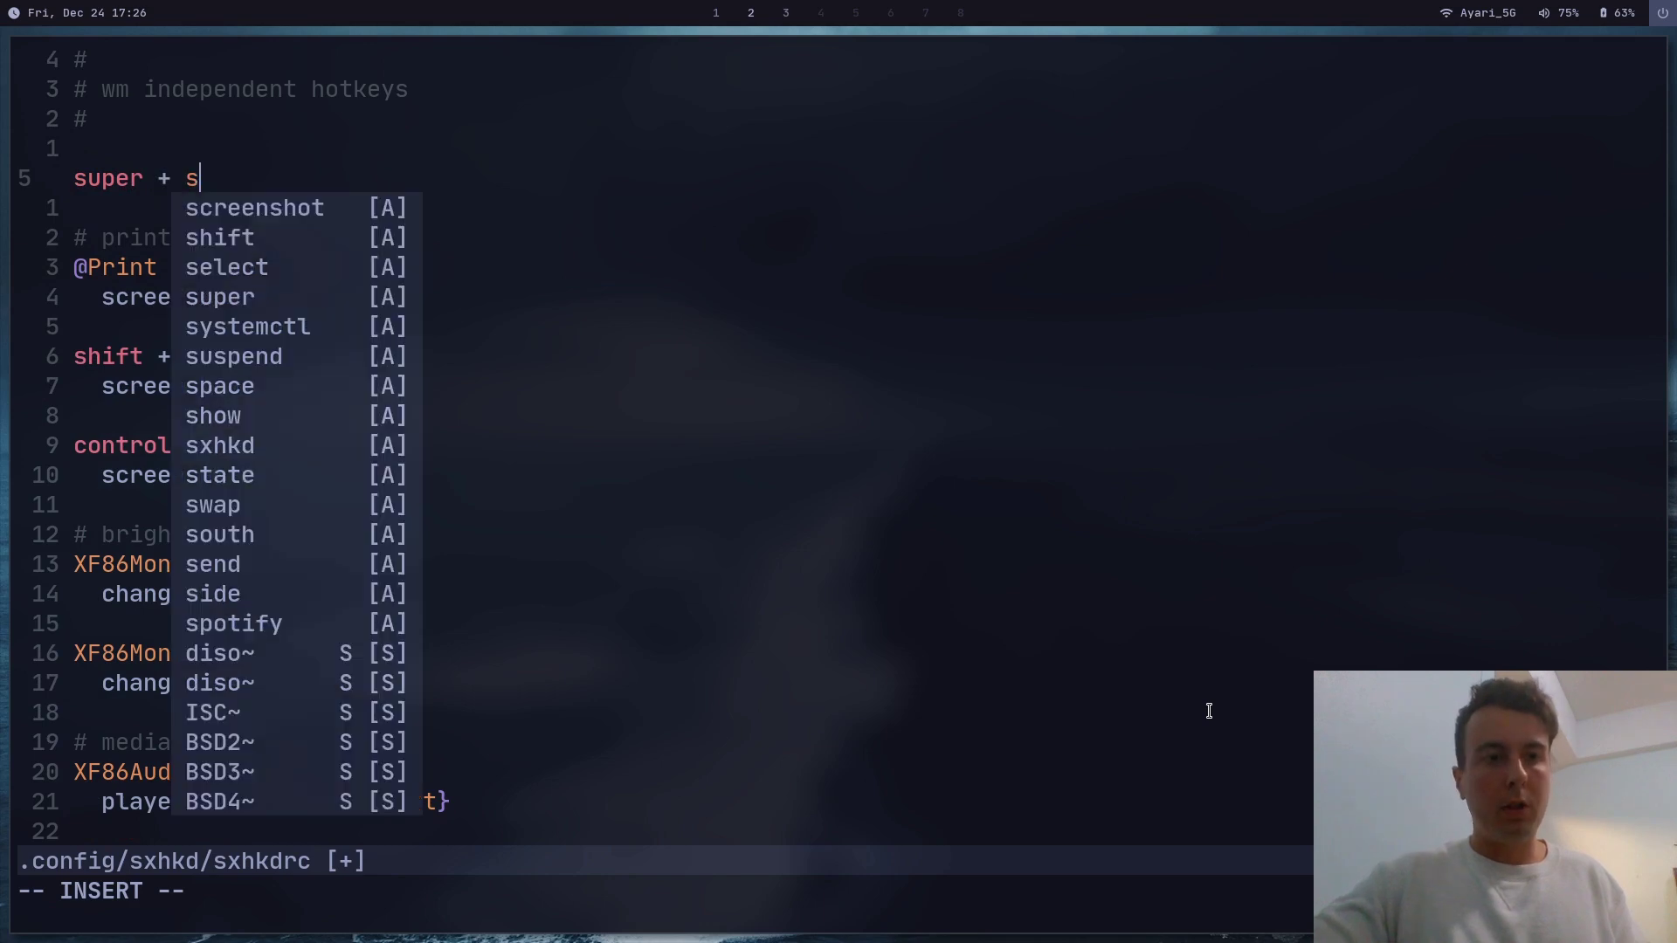
type("hift + e")
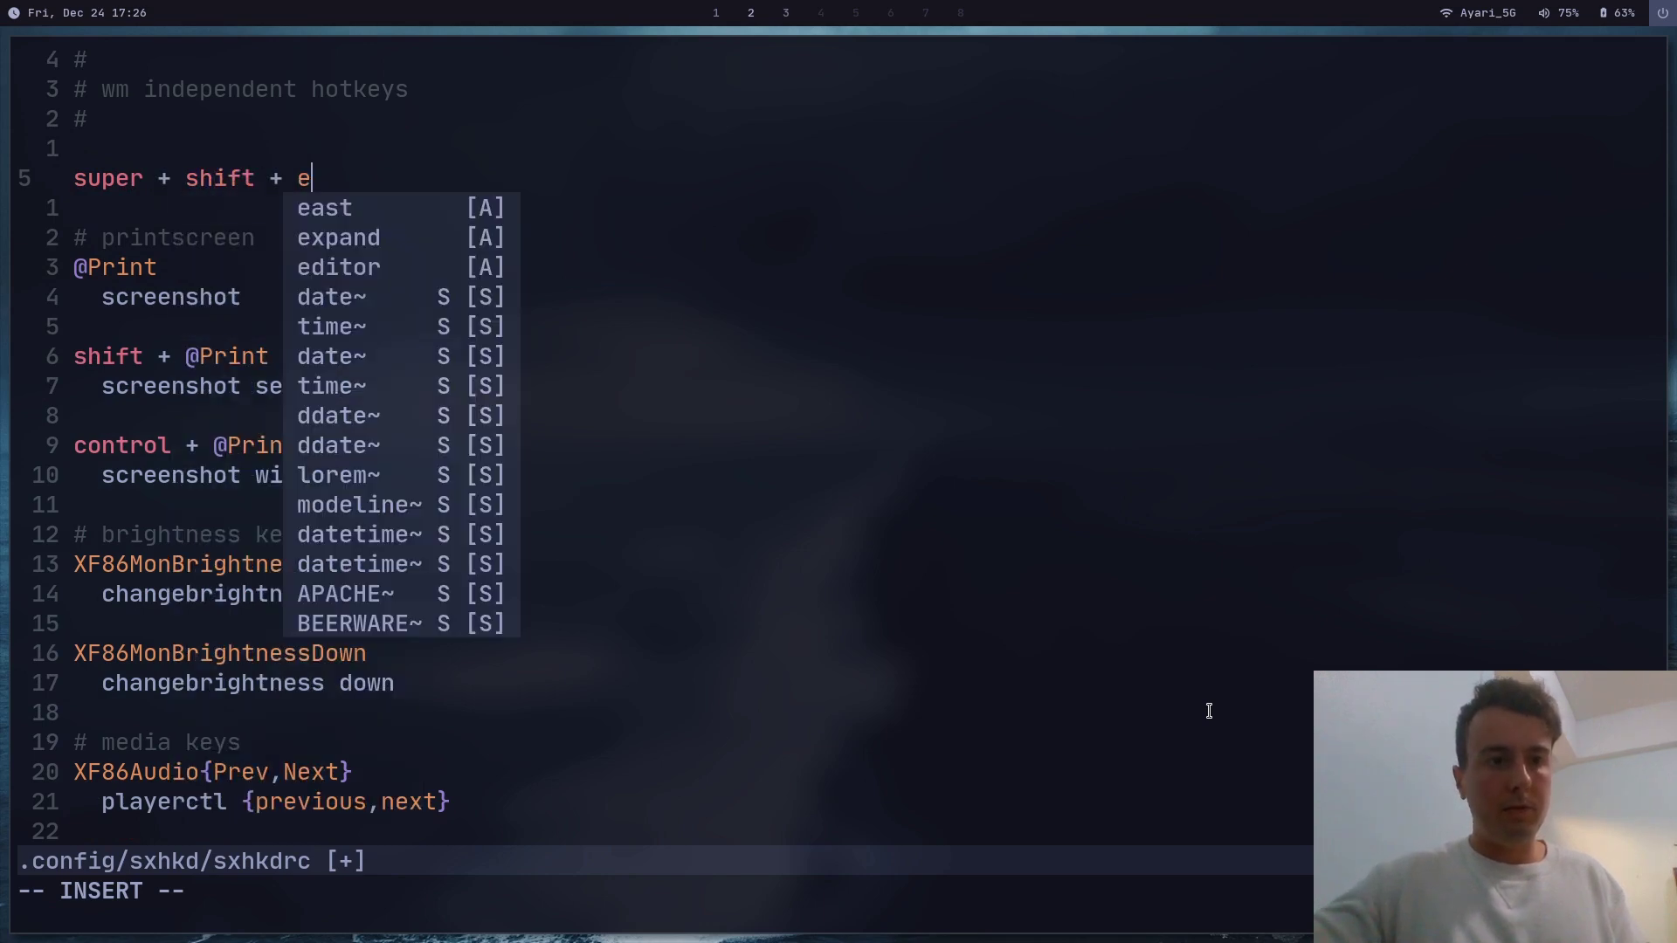
key("Return")
type("rofi -s")
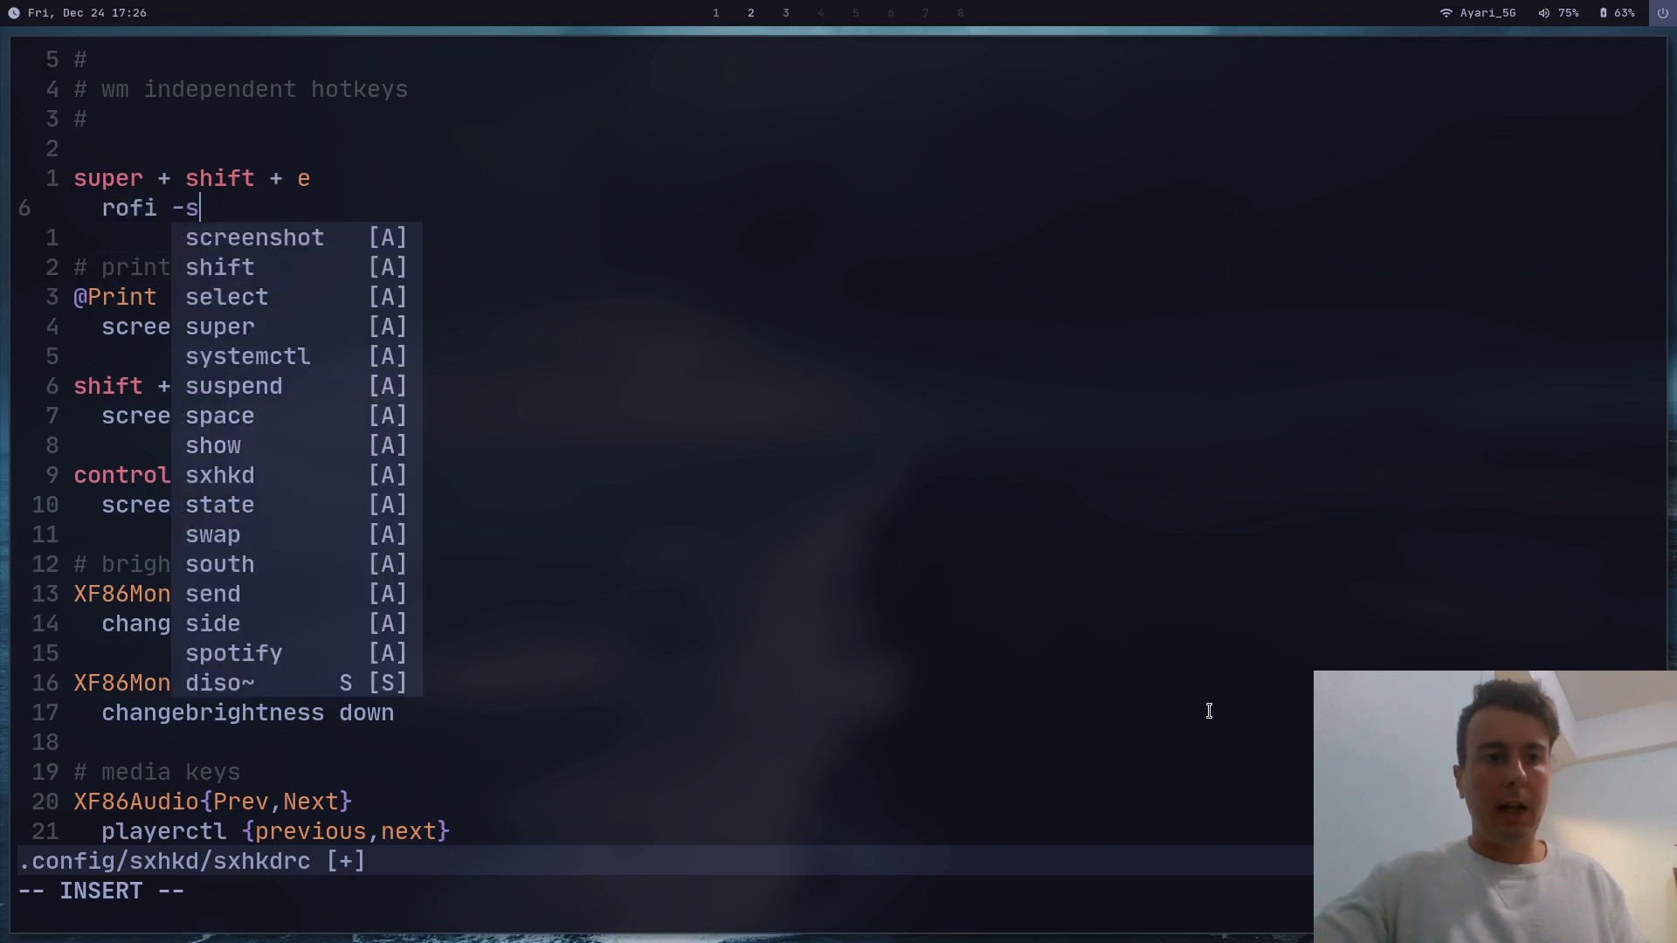
type("how emoji")
key("Escape")
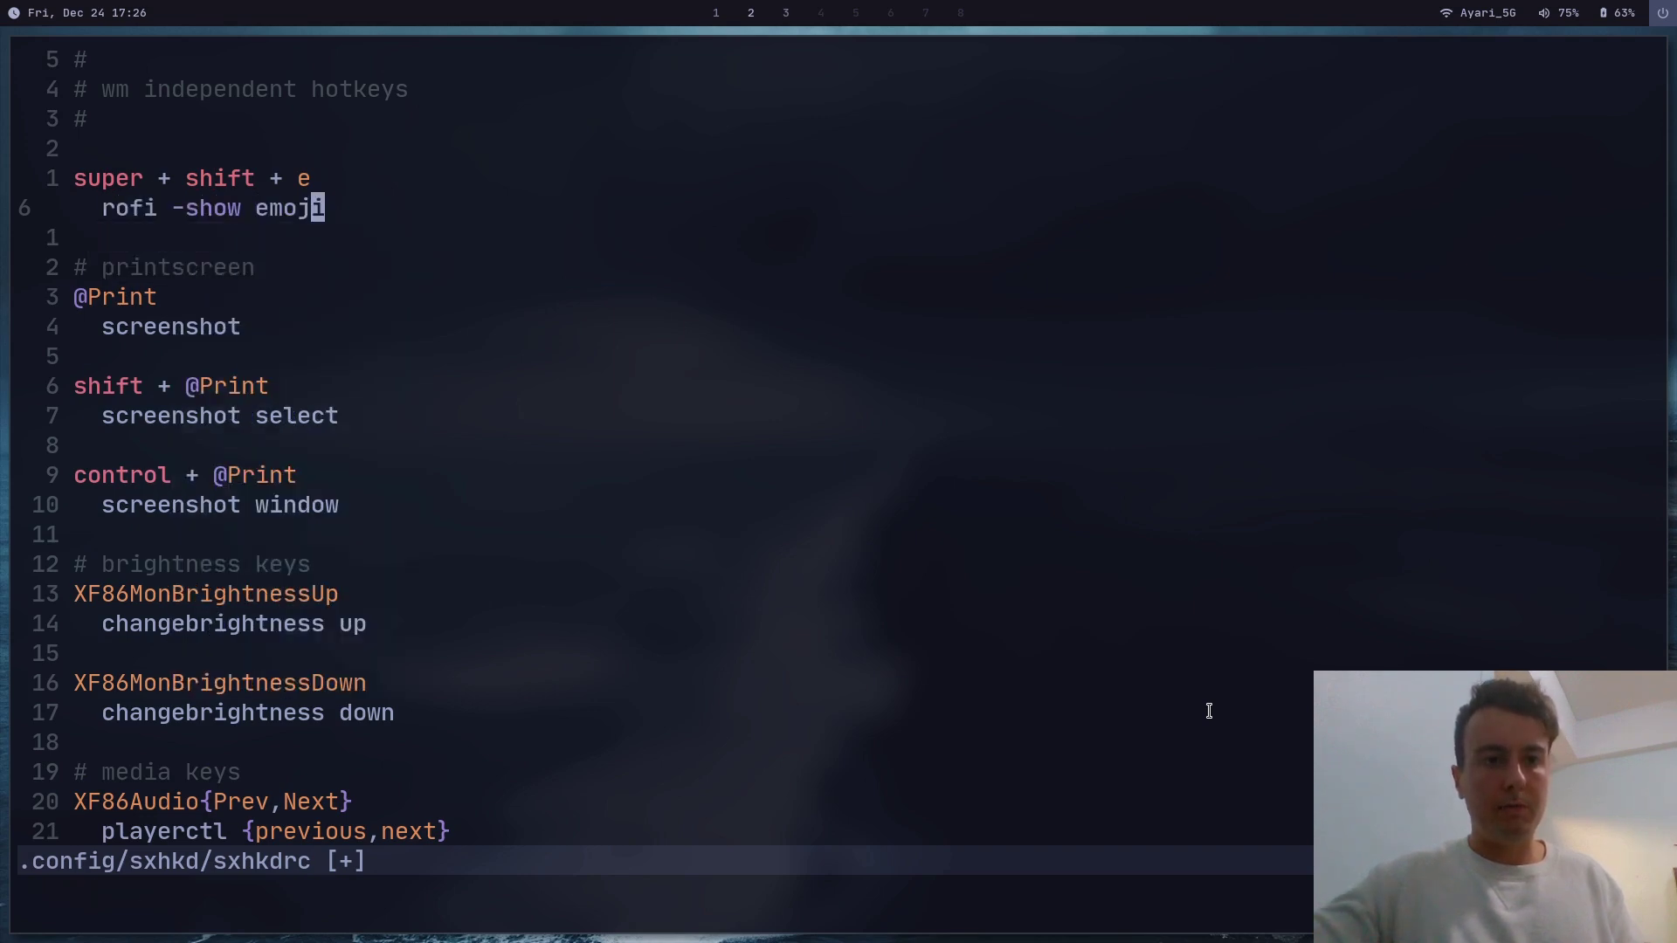
key("u")
key("super+shift+e")
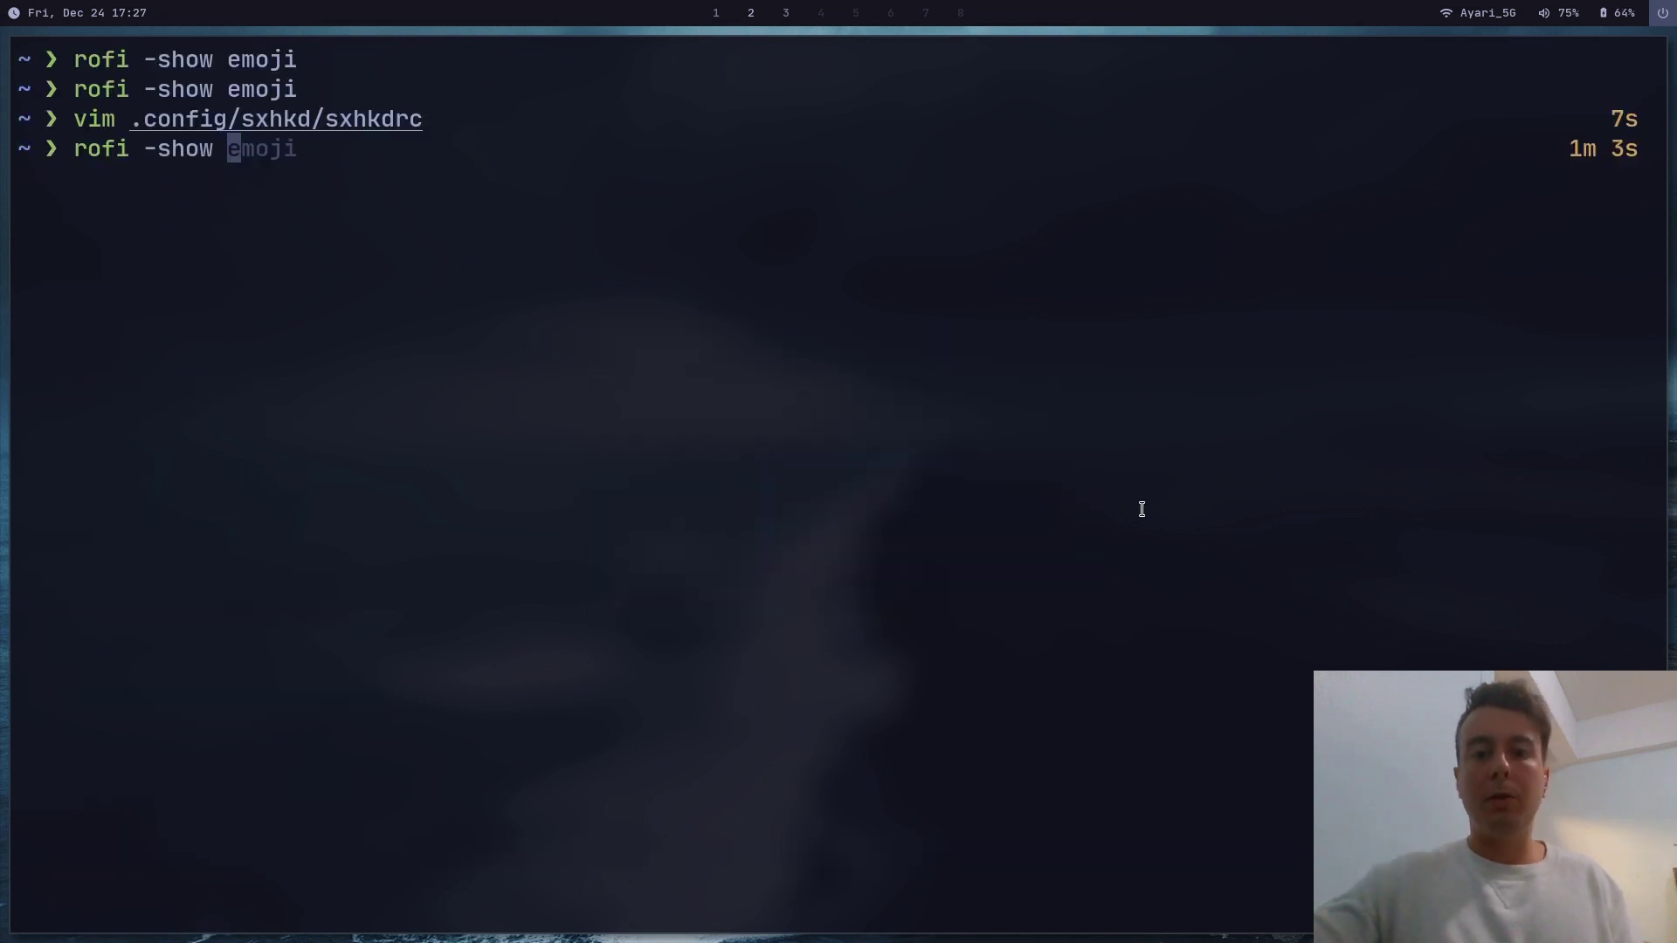
- Run rofi -show calc and close the calculator menu
type("calc")
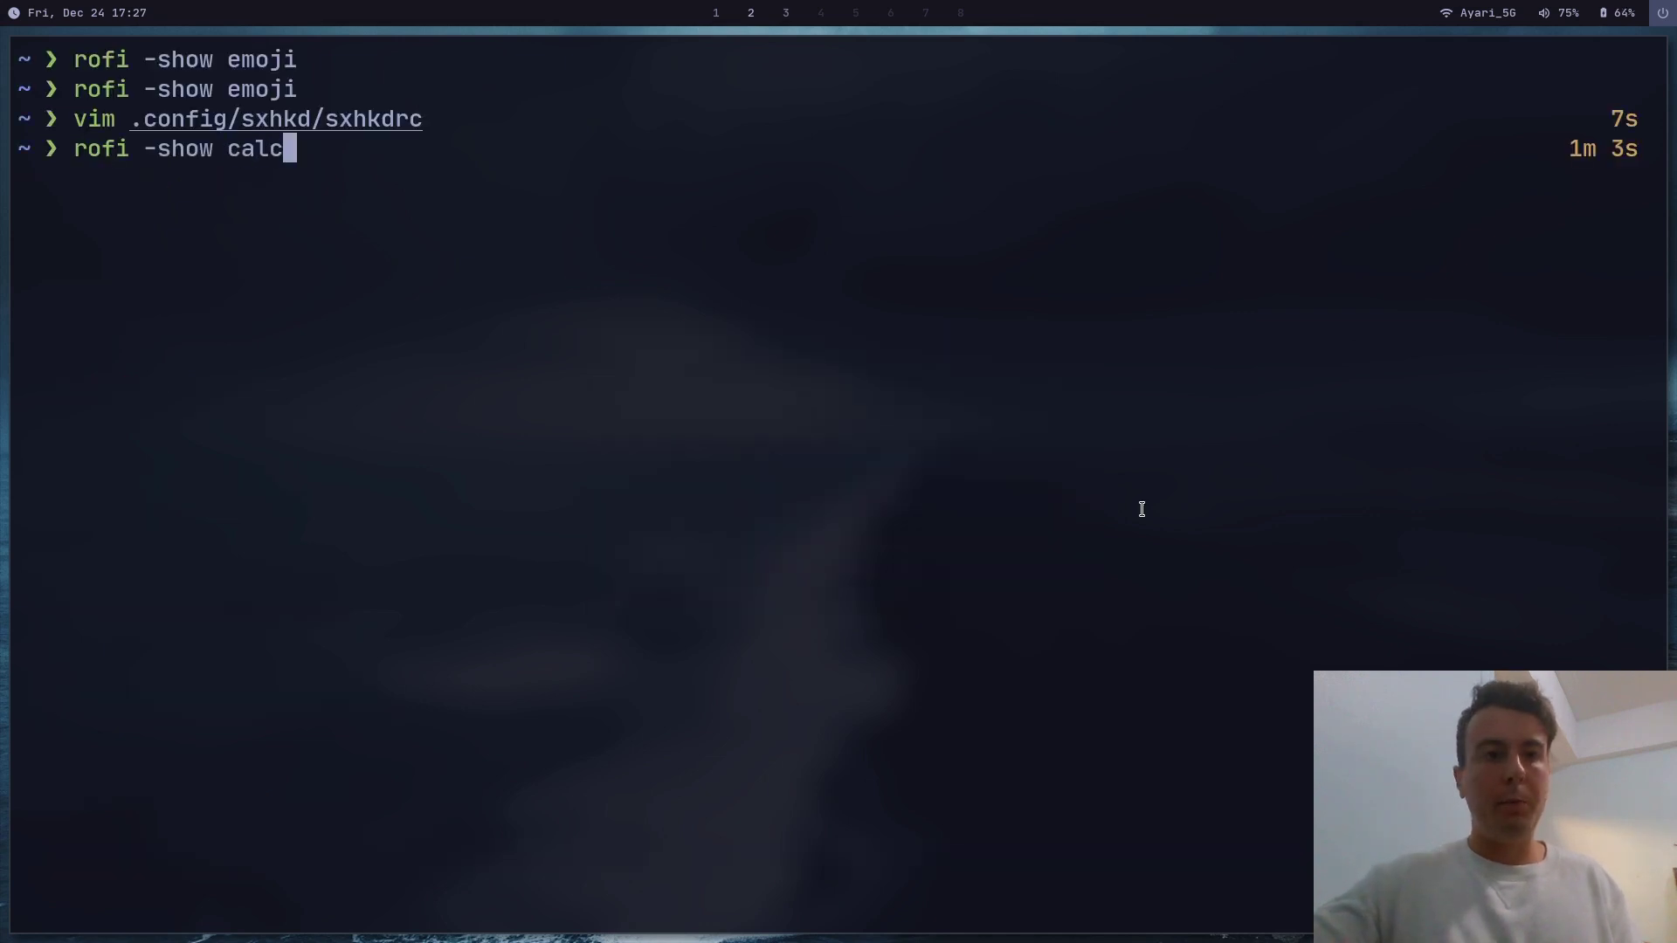
key("Return")
key("Escape")
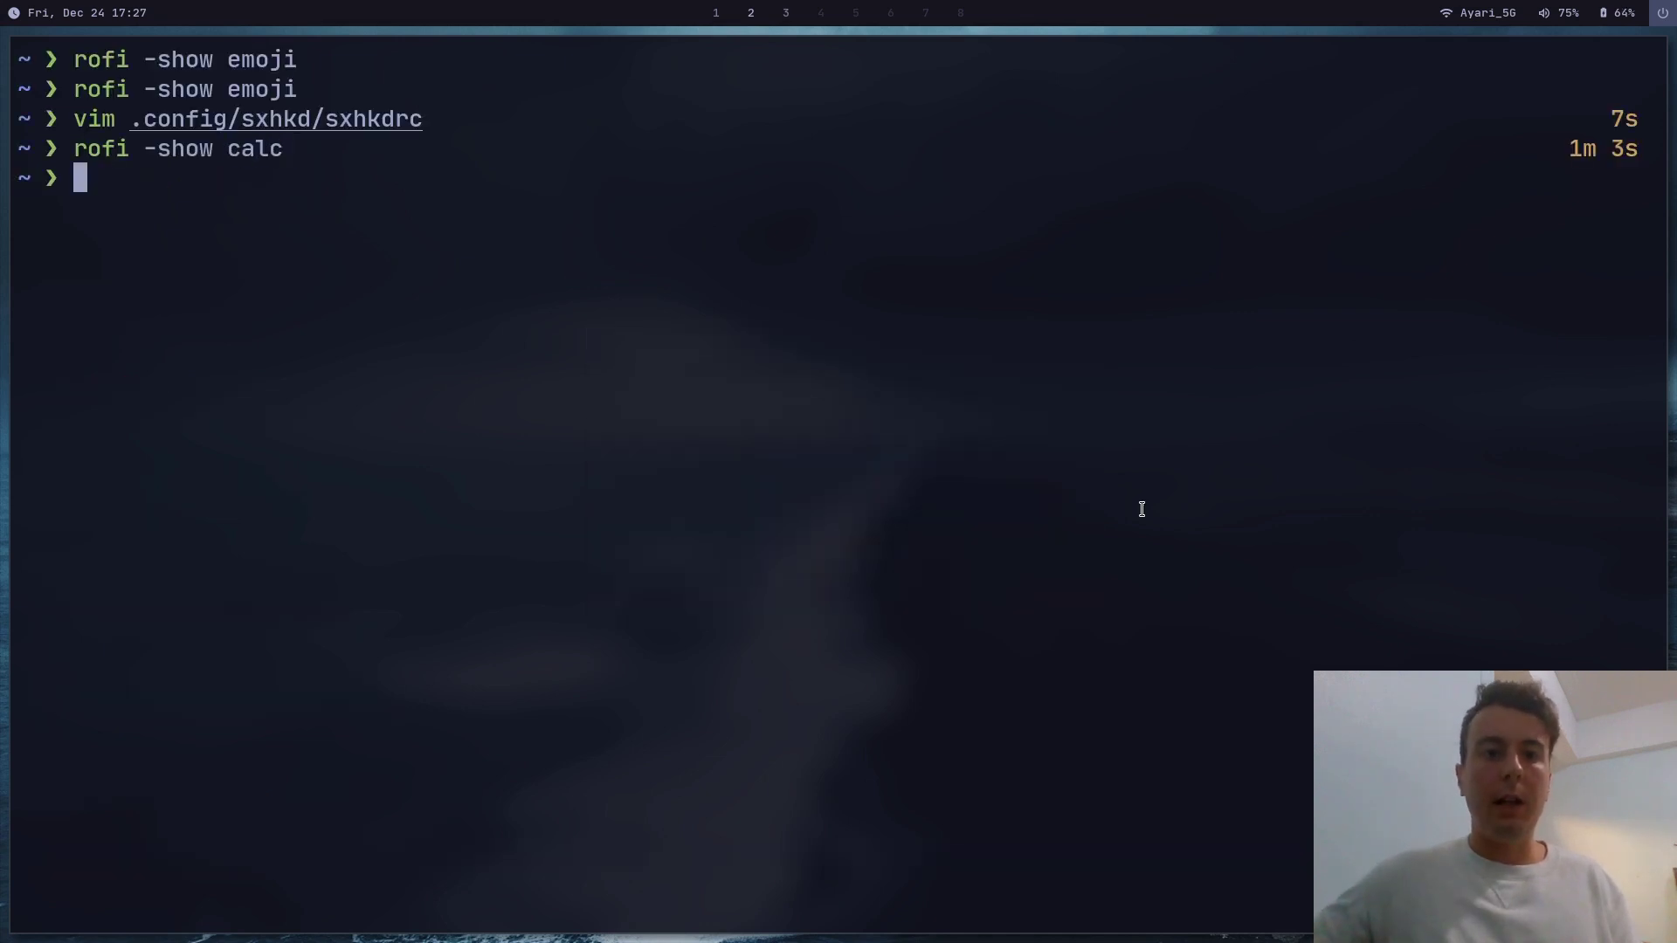
- Go to the rofi-calc repository in Brave and scroll to its From source build steps
key("super+1")
key("ctrl+Tab")
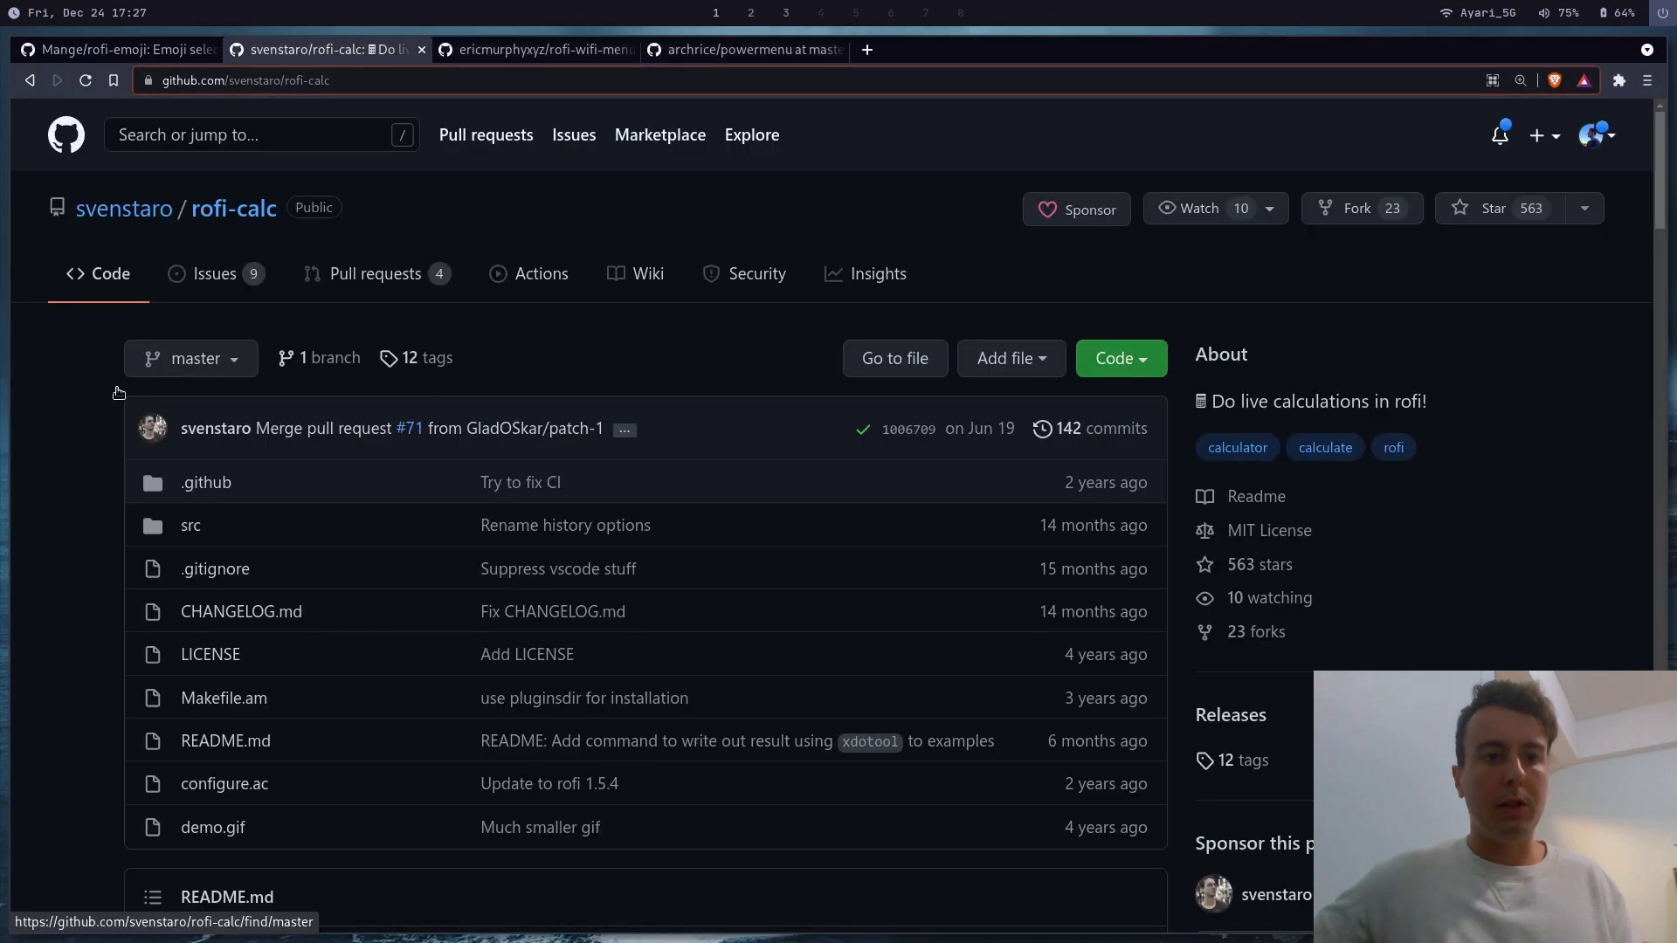
scroll(96, 423, "down", 5)
scroll(96, 422, "down", 12)
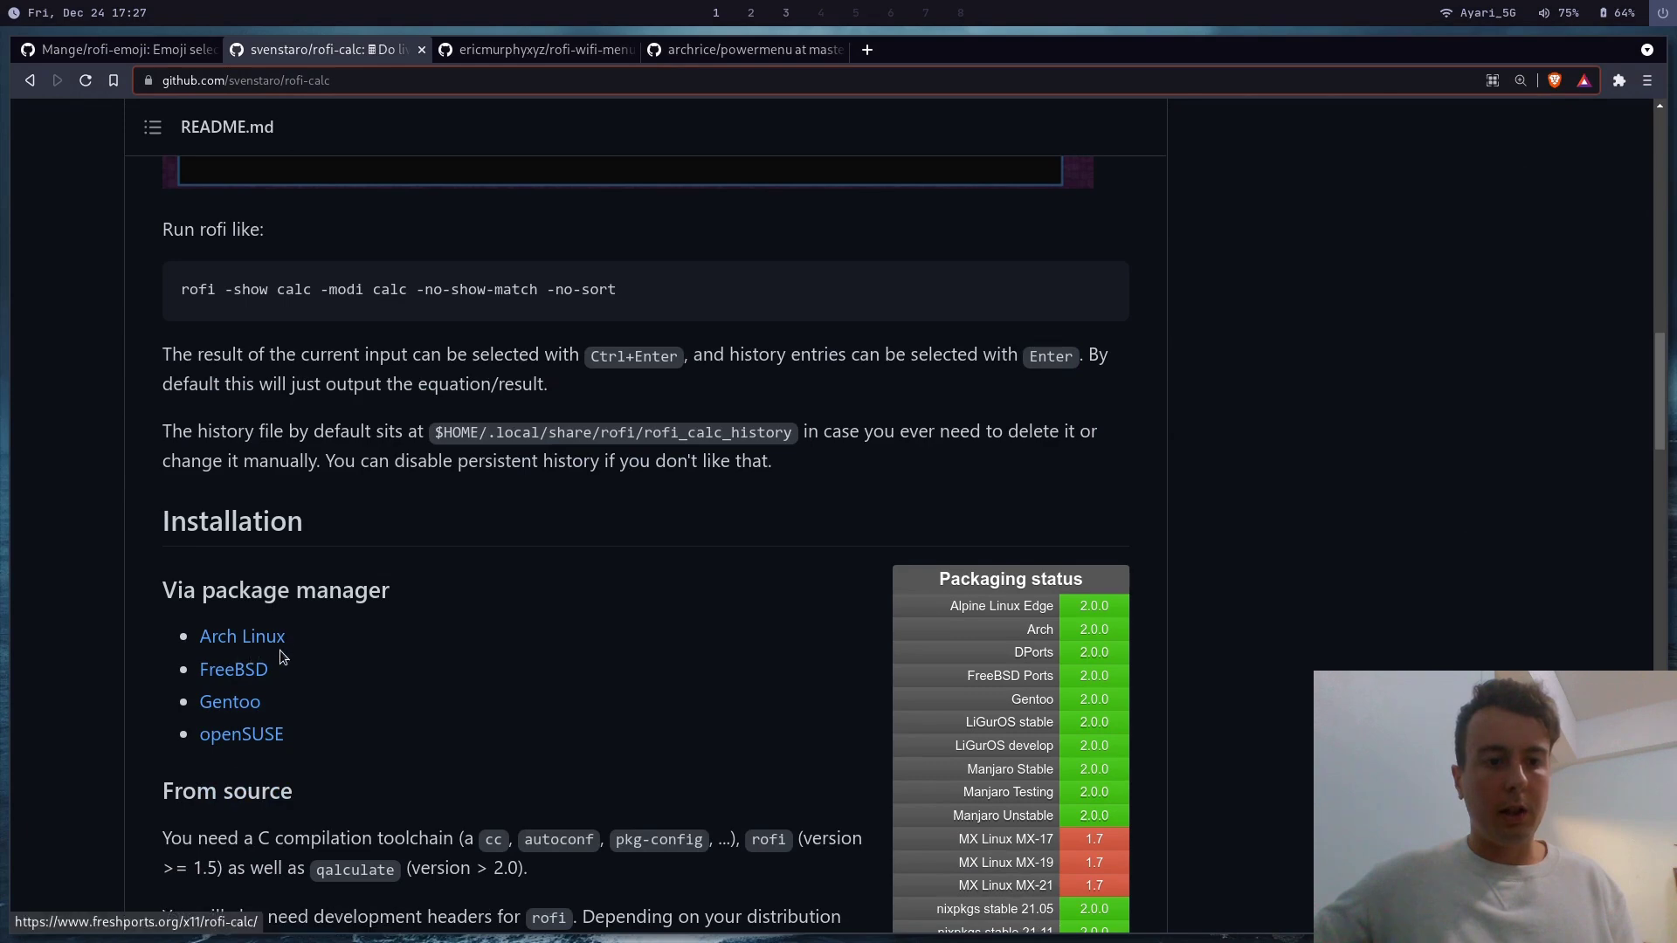
scroll(289, 646, "down", 3)
scroll(347, 588, "down", 2)
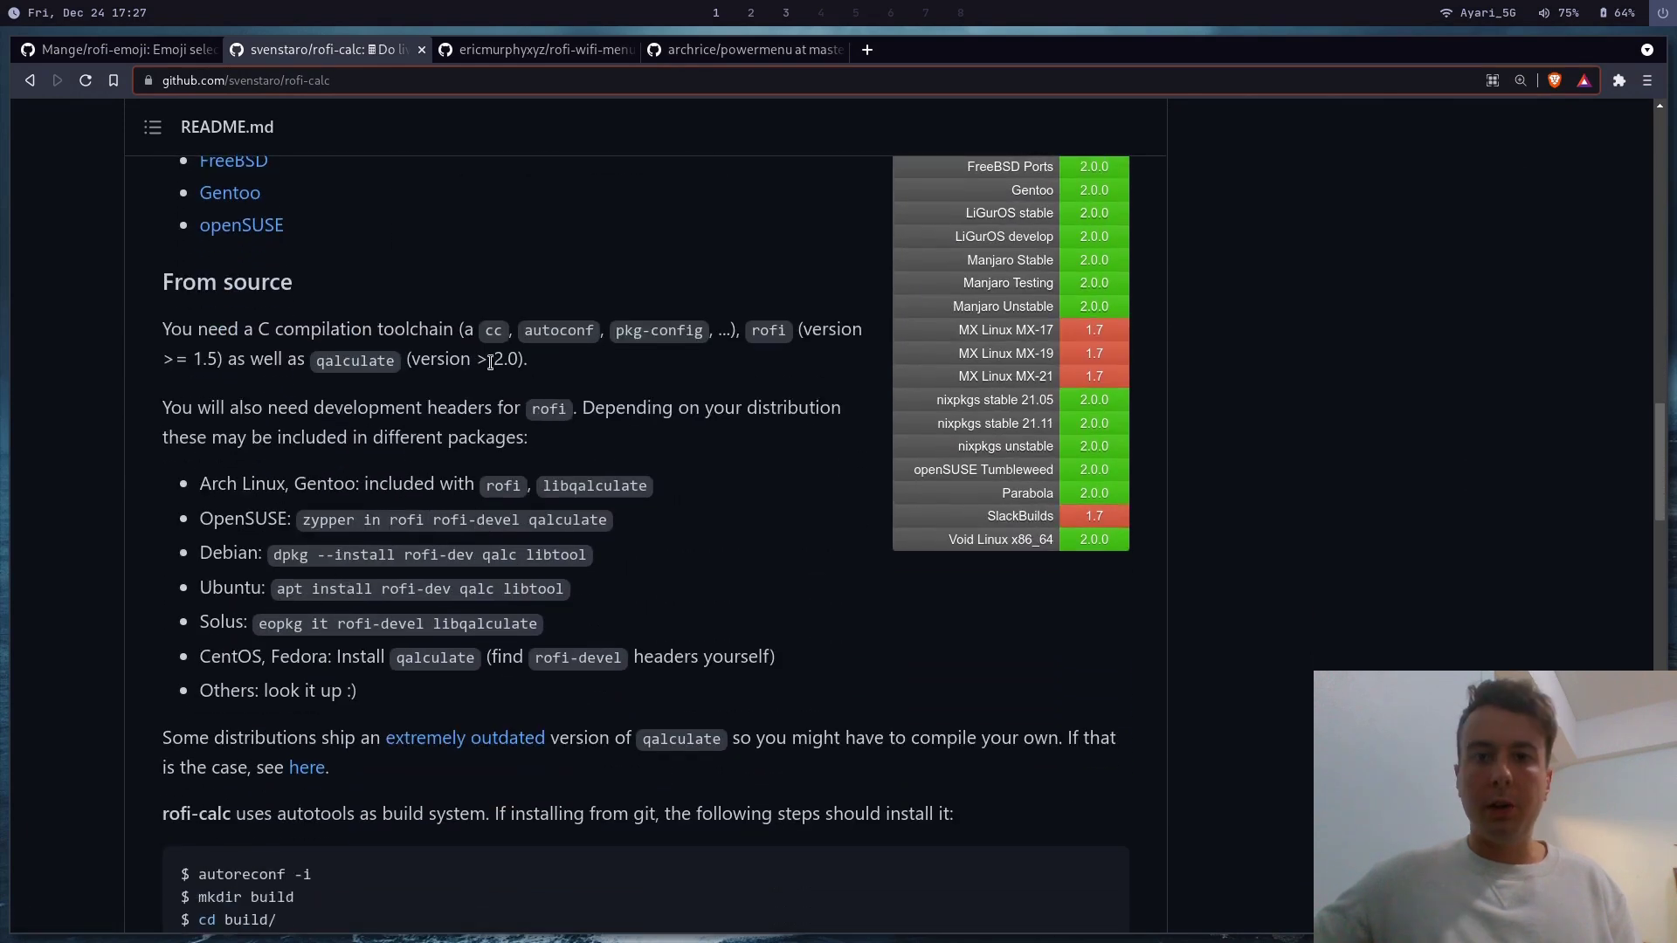
scroll(280, 543, "down", 4)
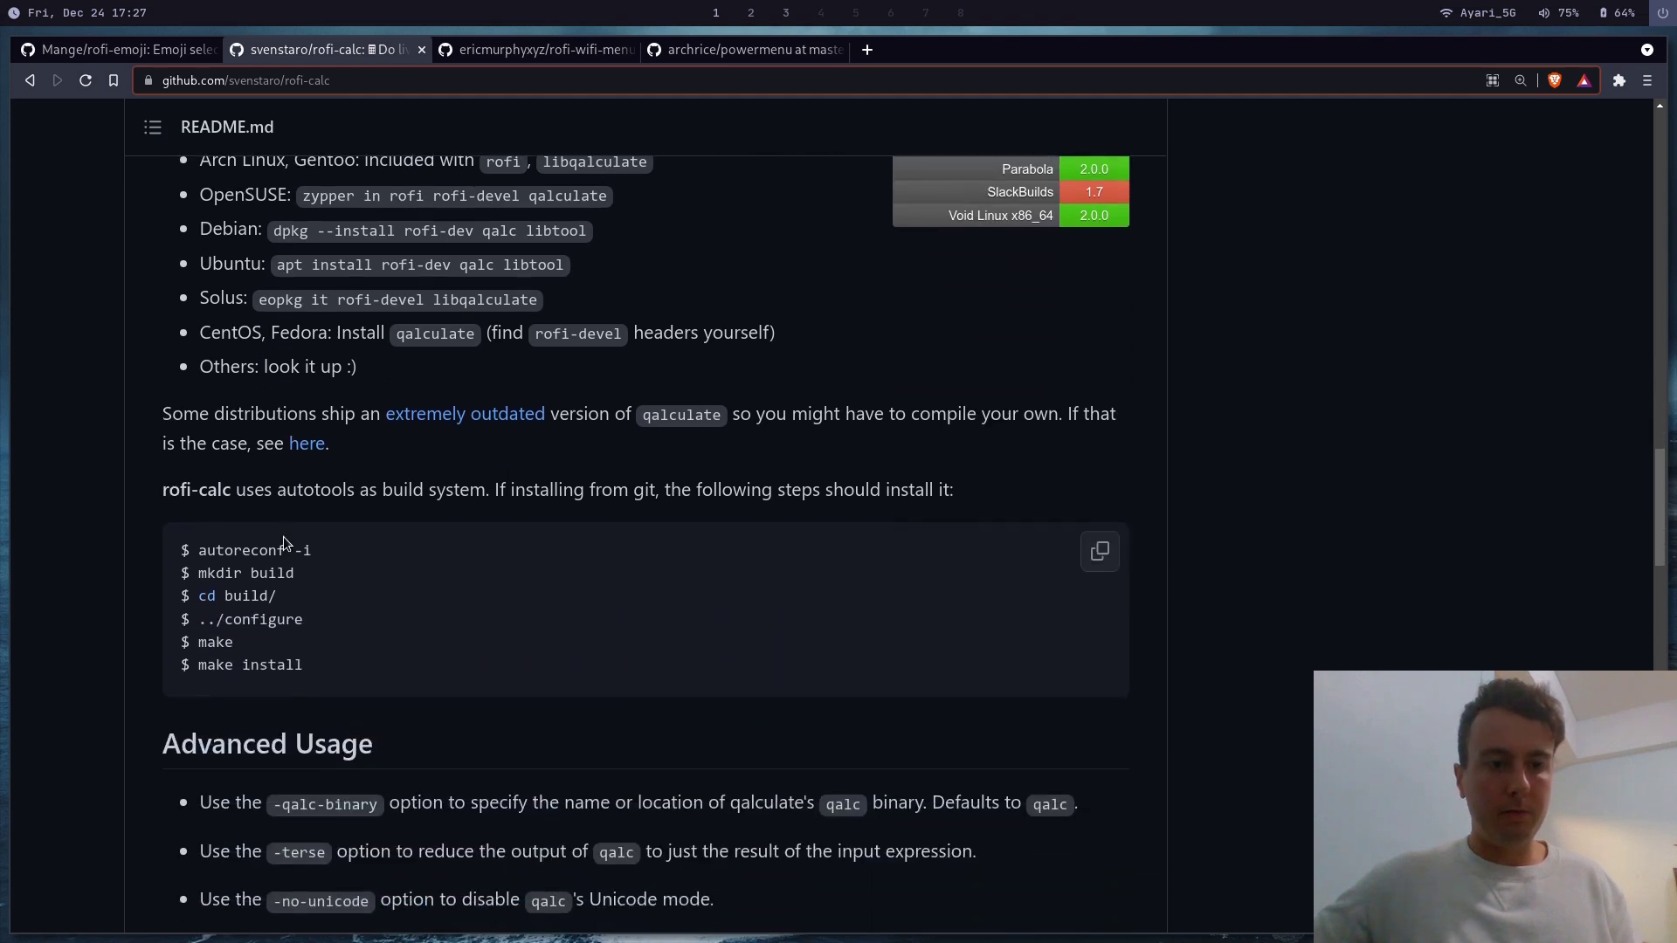
- Paste the rofi calc command, delete '-modi calc', and run rofi -show calc -no-show-match -no-sort
key("super+2")
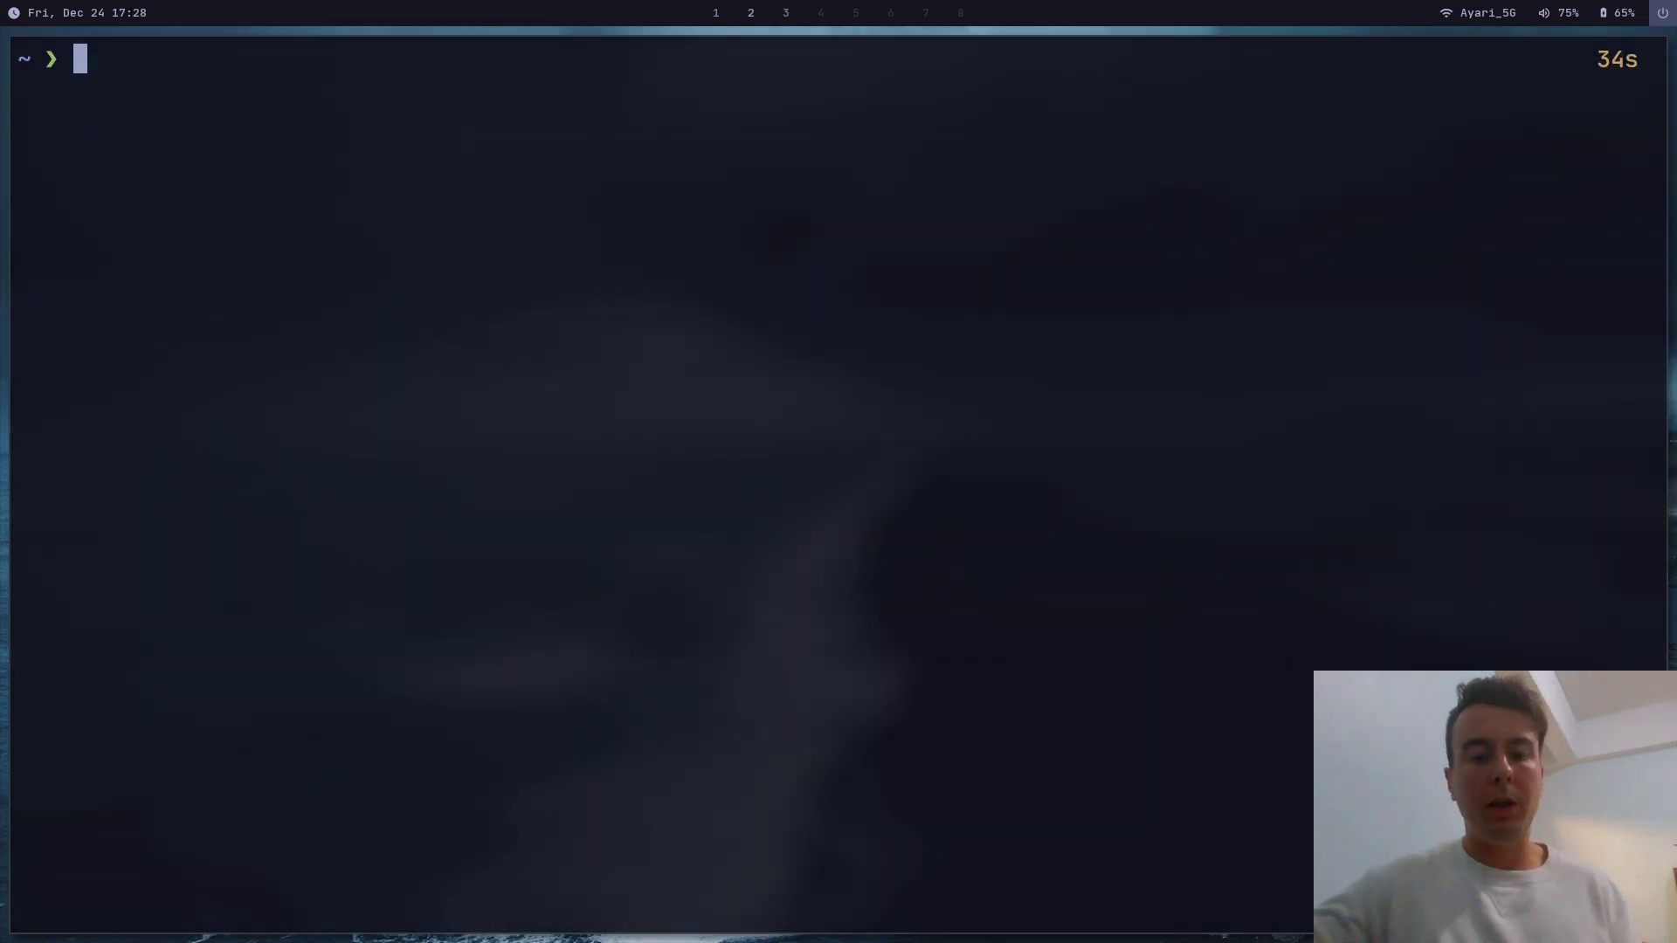
type("rofi -show calc -modi calc -no-show-match -no-sort")
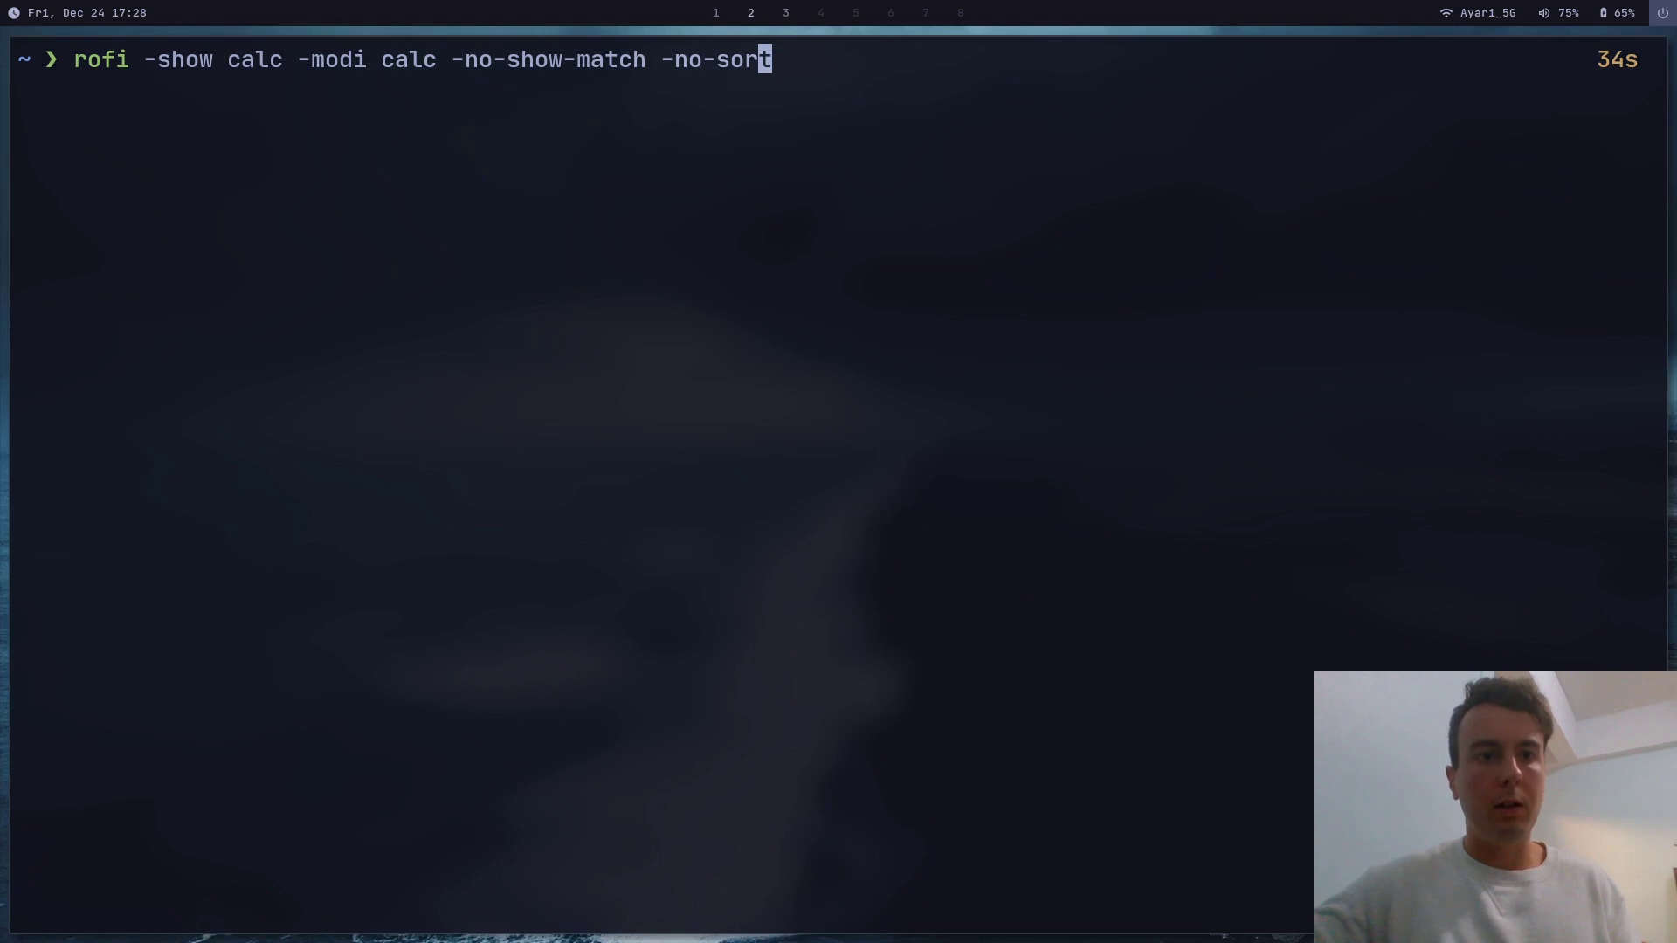
key("Left")
key("Left")
key("Left")
key("Left")
key("Left")
key("Left")
key("Left")
key("Left")
key("Left")
key("Left")
key("Left")
key("Left")
key("Left")
key("Left")
key("Left")
key("Left")
key("Left")
key("Left")
key("Left")
key("Left")
key("BackSpace")
key("BackSpace")
key("BackSpace")
key("BackSpace")
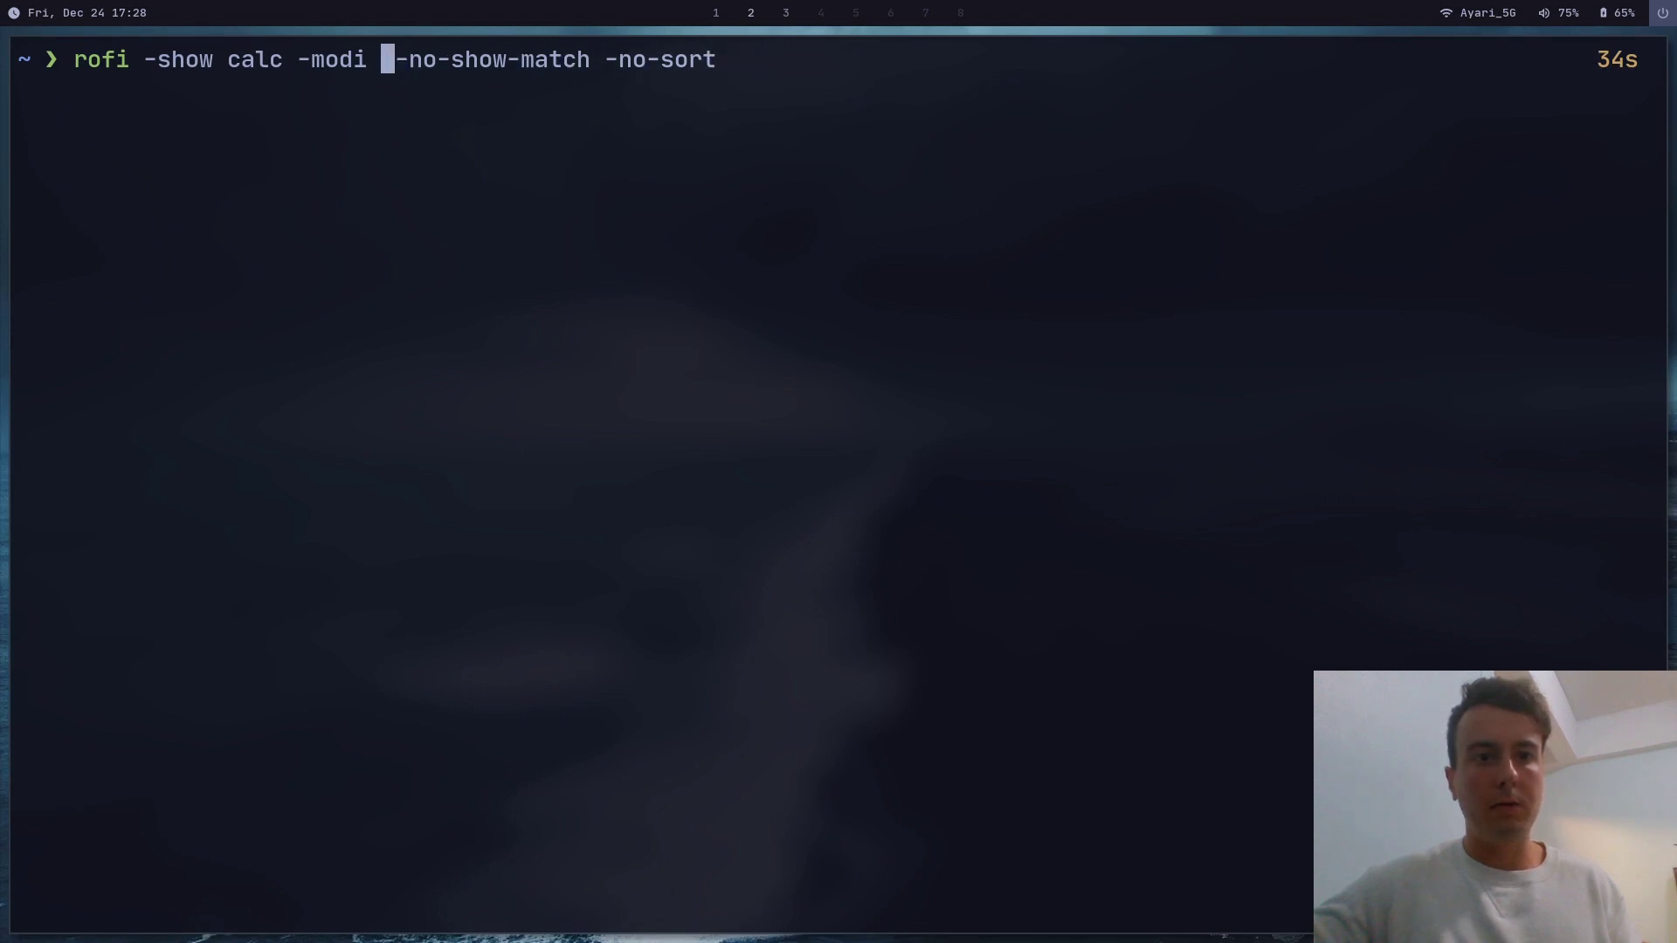
key("BackSpace")
key("BackSpace")
key("BackSpace")
key("BackSpace")
key("BackSpace")
key("BackSpace")
key("Delete")
key("Right")
key("Right")
key("Right")
key("Right")
key("Right")
key("Right")
key("Right")
key("Right")
key("Right")
key("Right")
key("Right")
key("Right")
key("Right")
key("Right")
key("Right")
key("Right")
key("Right")
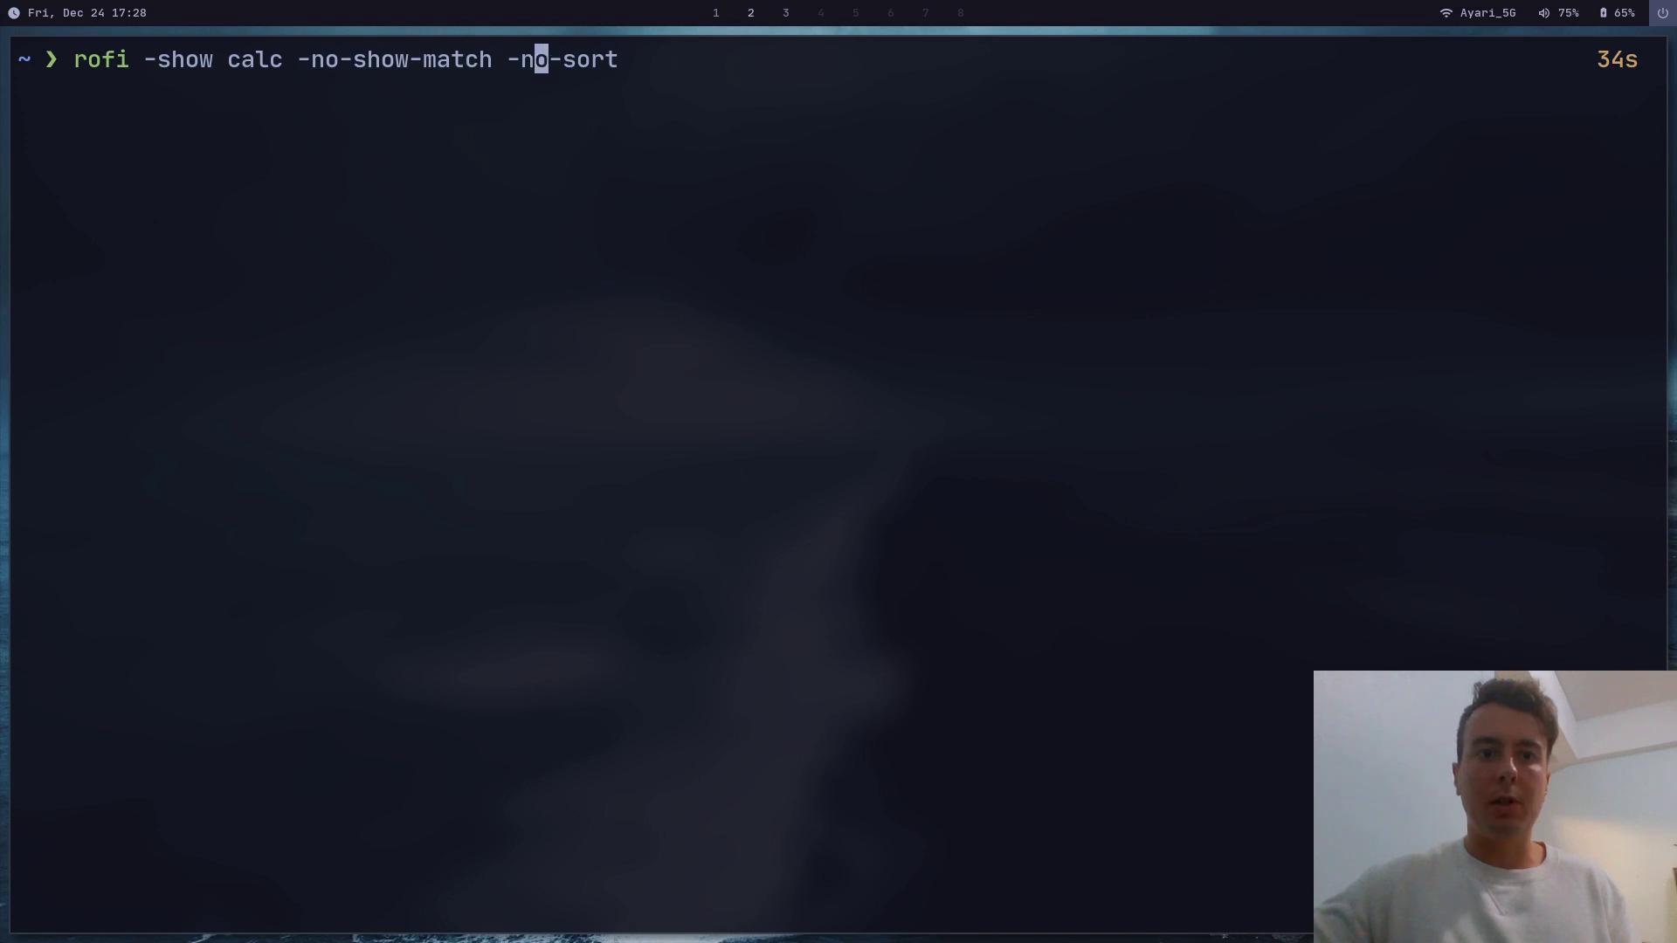
key("Right")
key("Right")
key("Right")
key("Right")
key("Right")
key("Right")
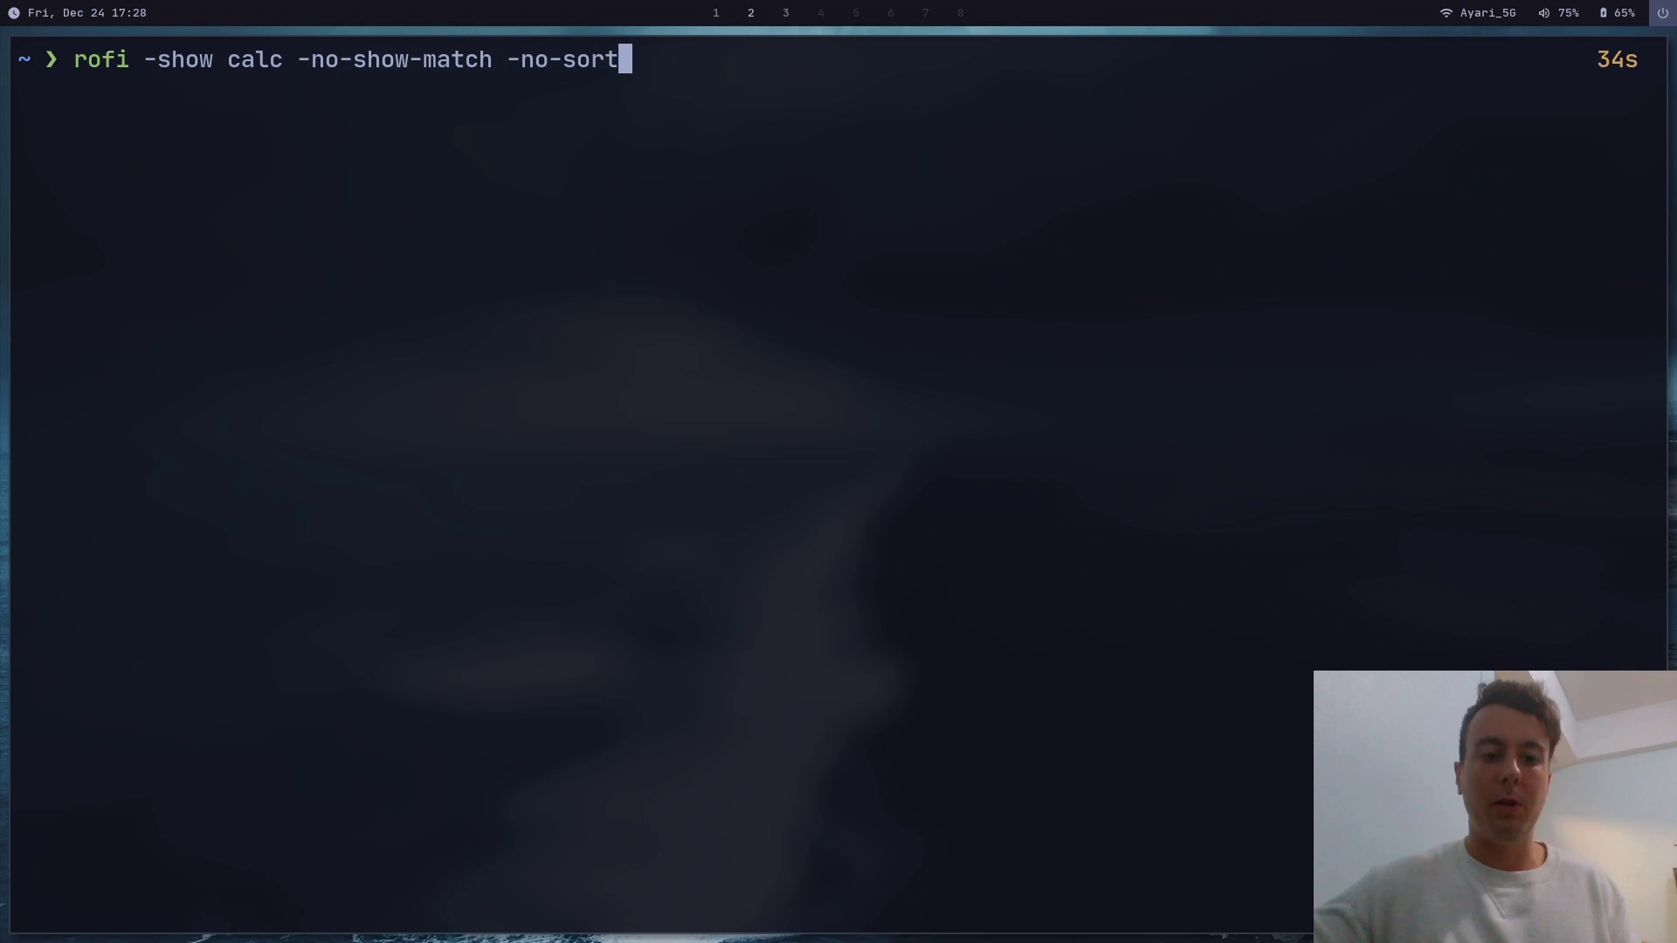
key("Left")
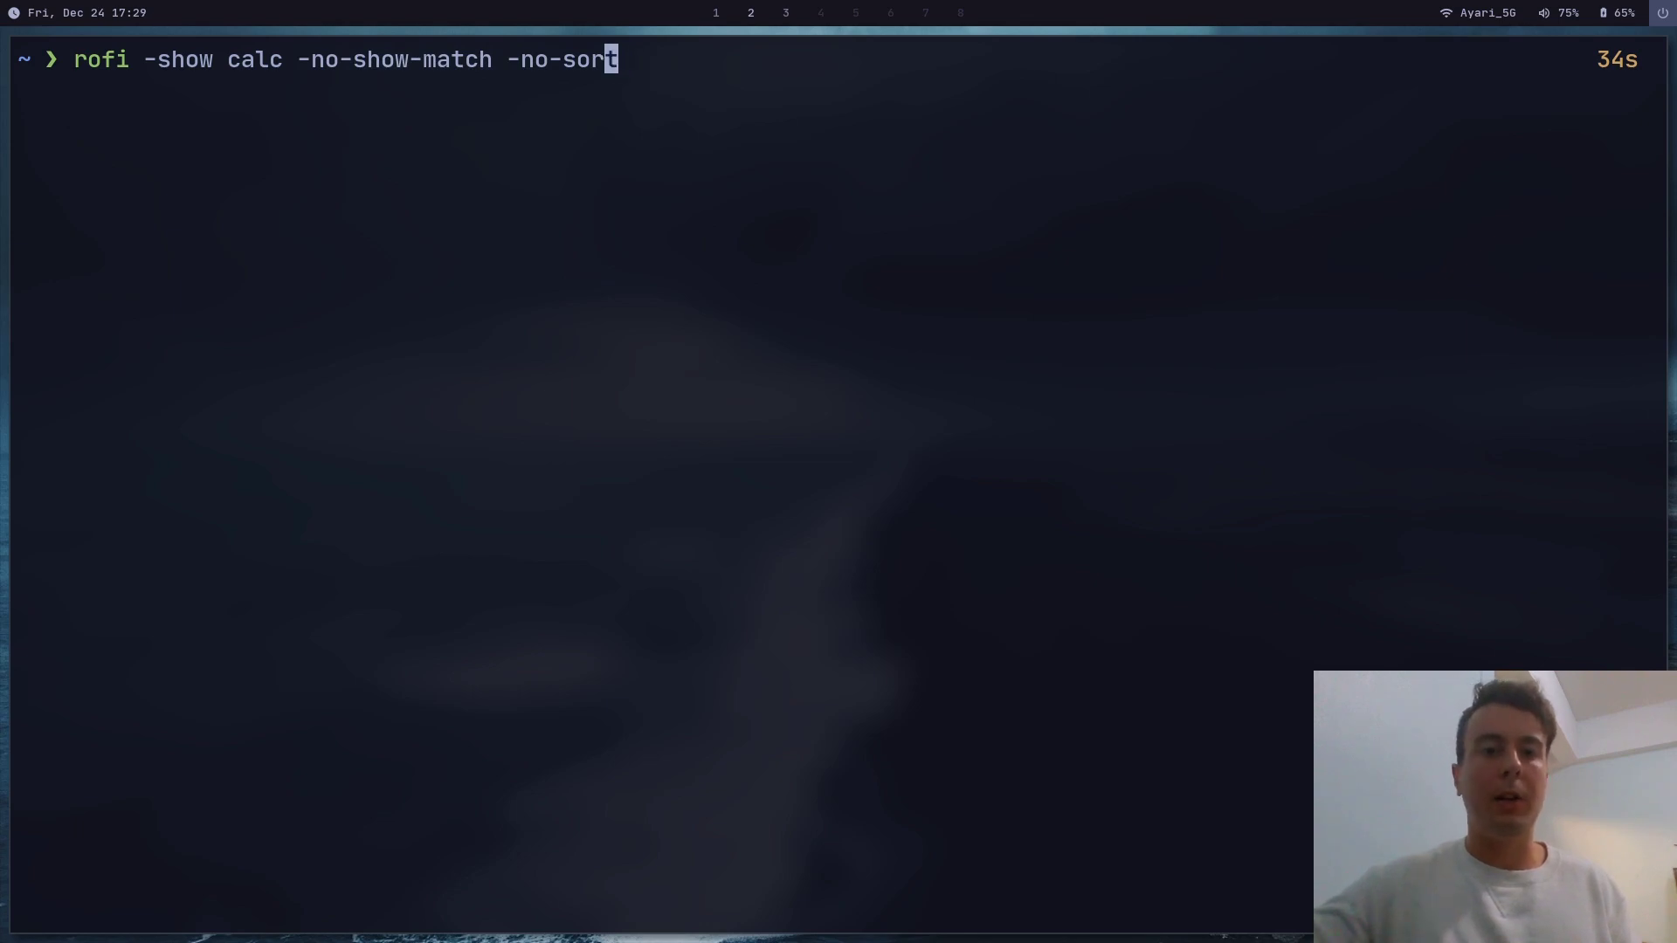
key("Right")
key("Left")
key("Right")
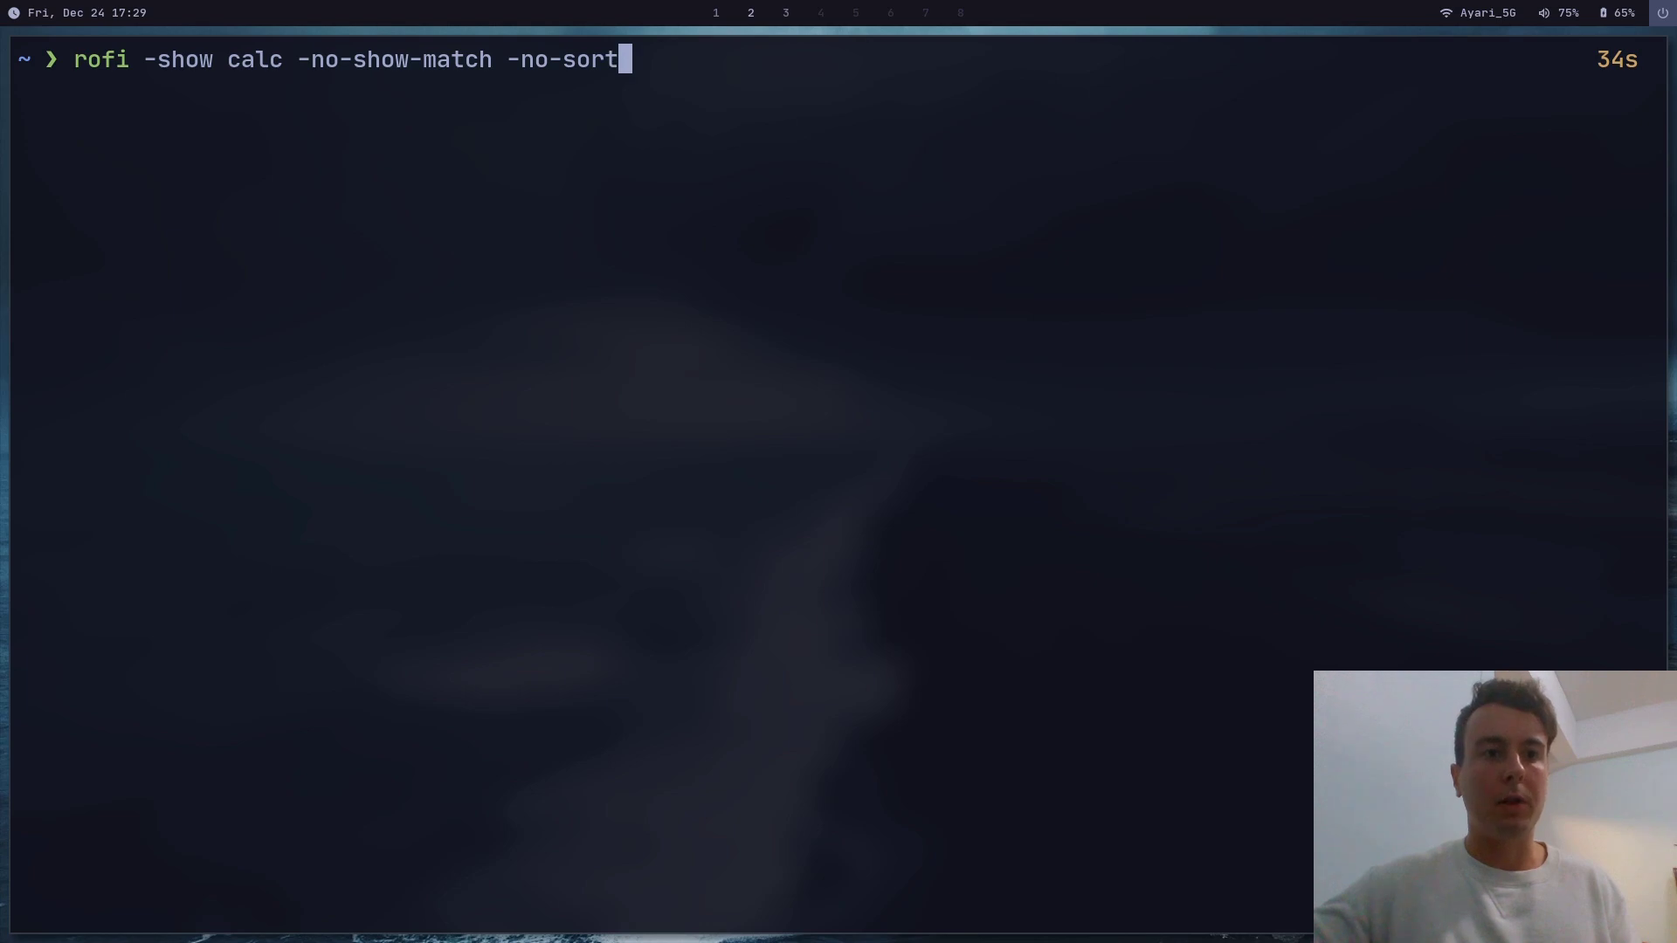
key("Return")
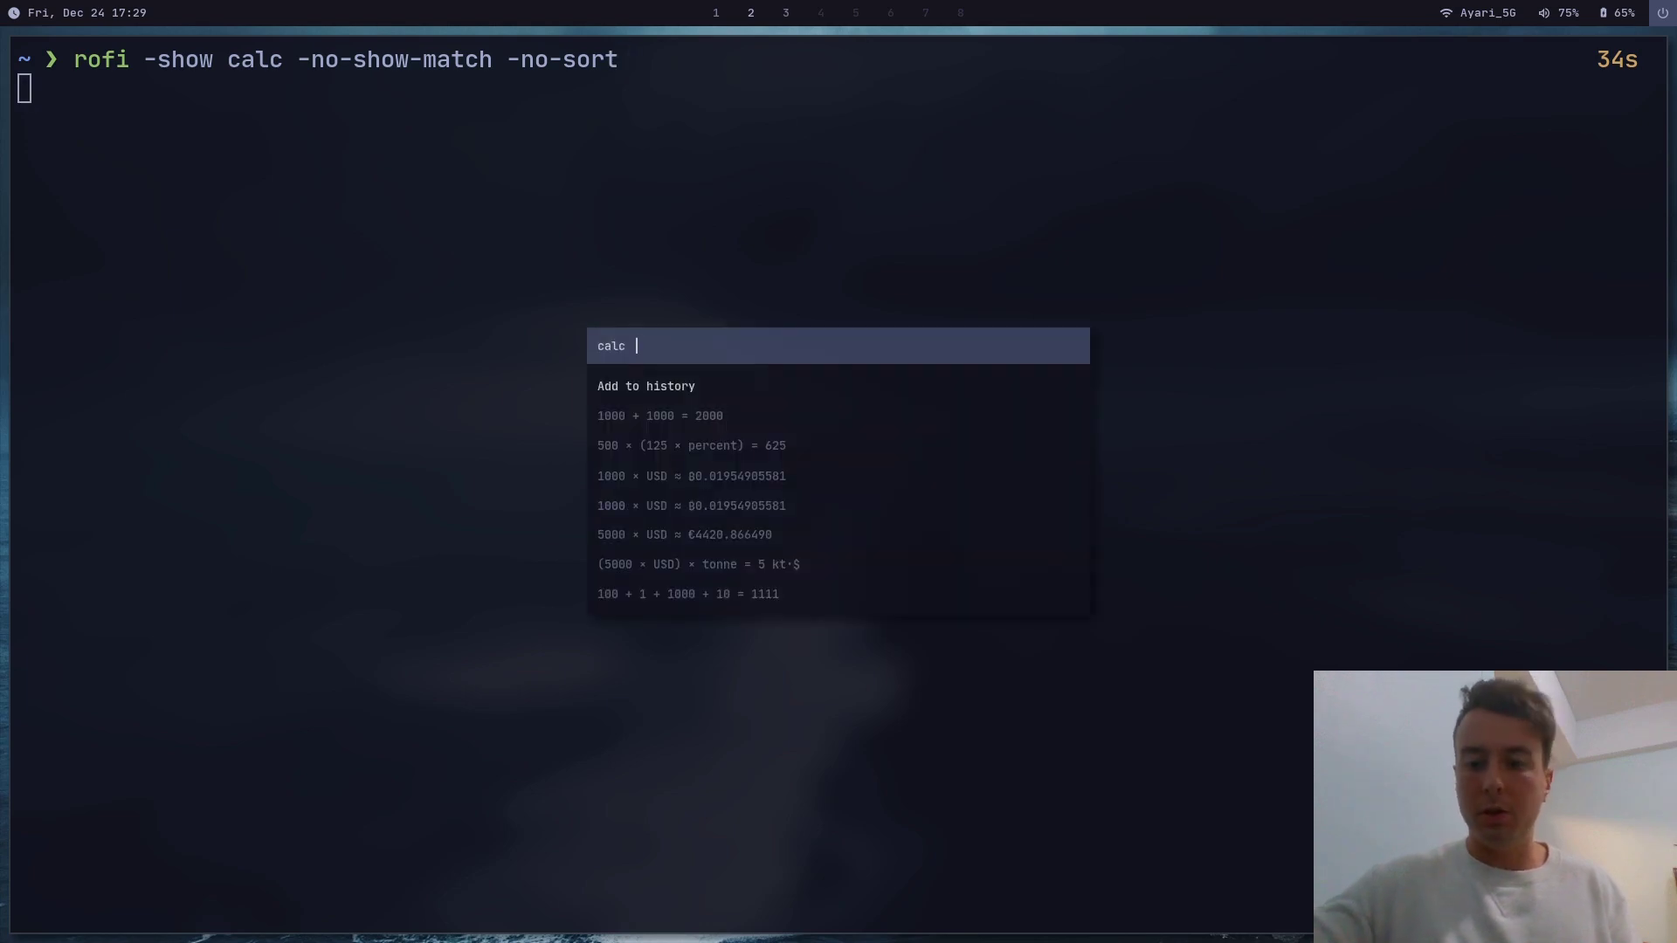
- Calculate 1 + 1 and 1 BTC to USD, saving the BTC result to history
type("1 + 1")
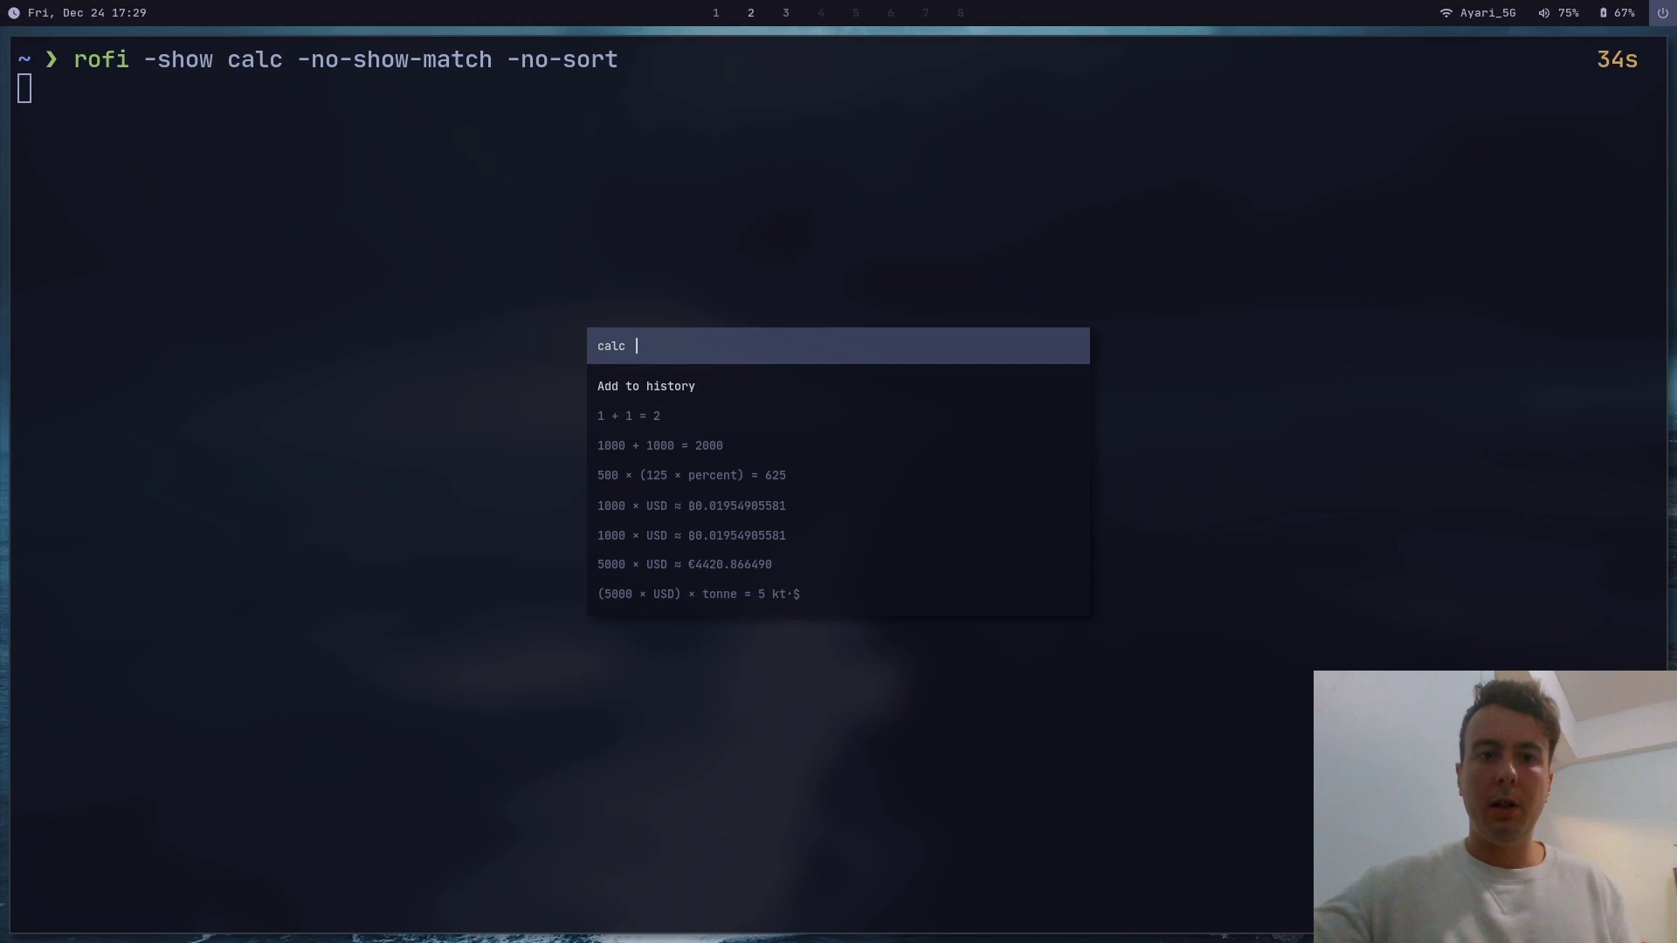
type("1")
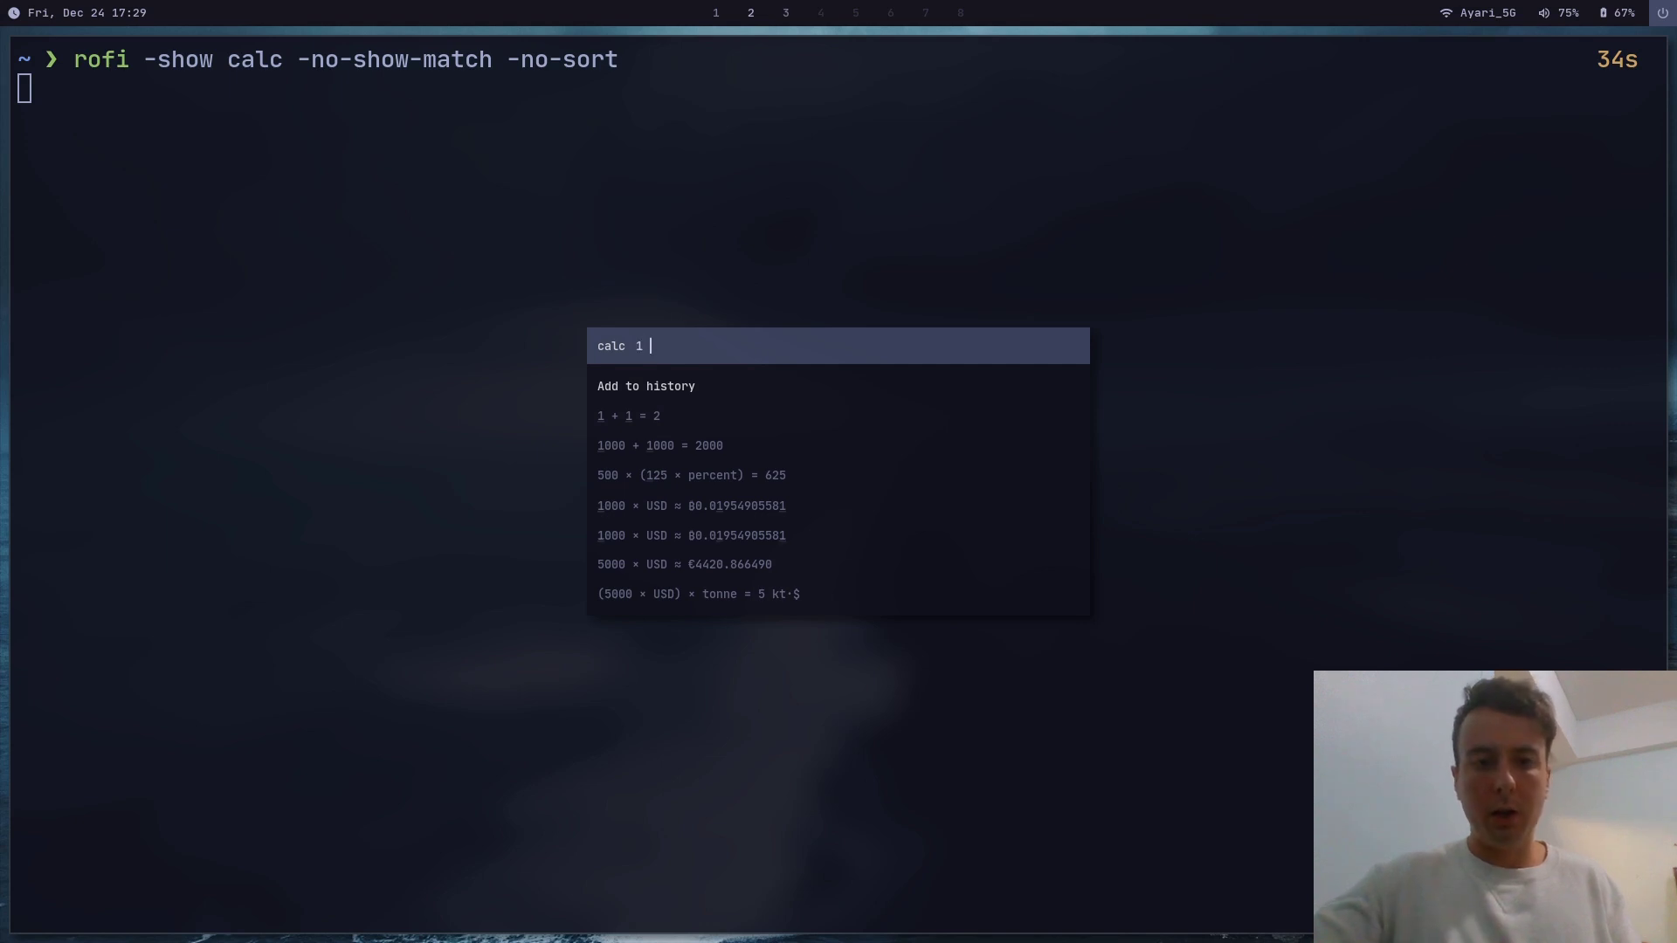
type(" BTC t")
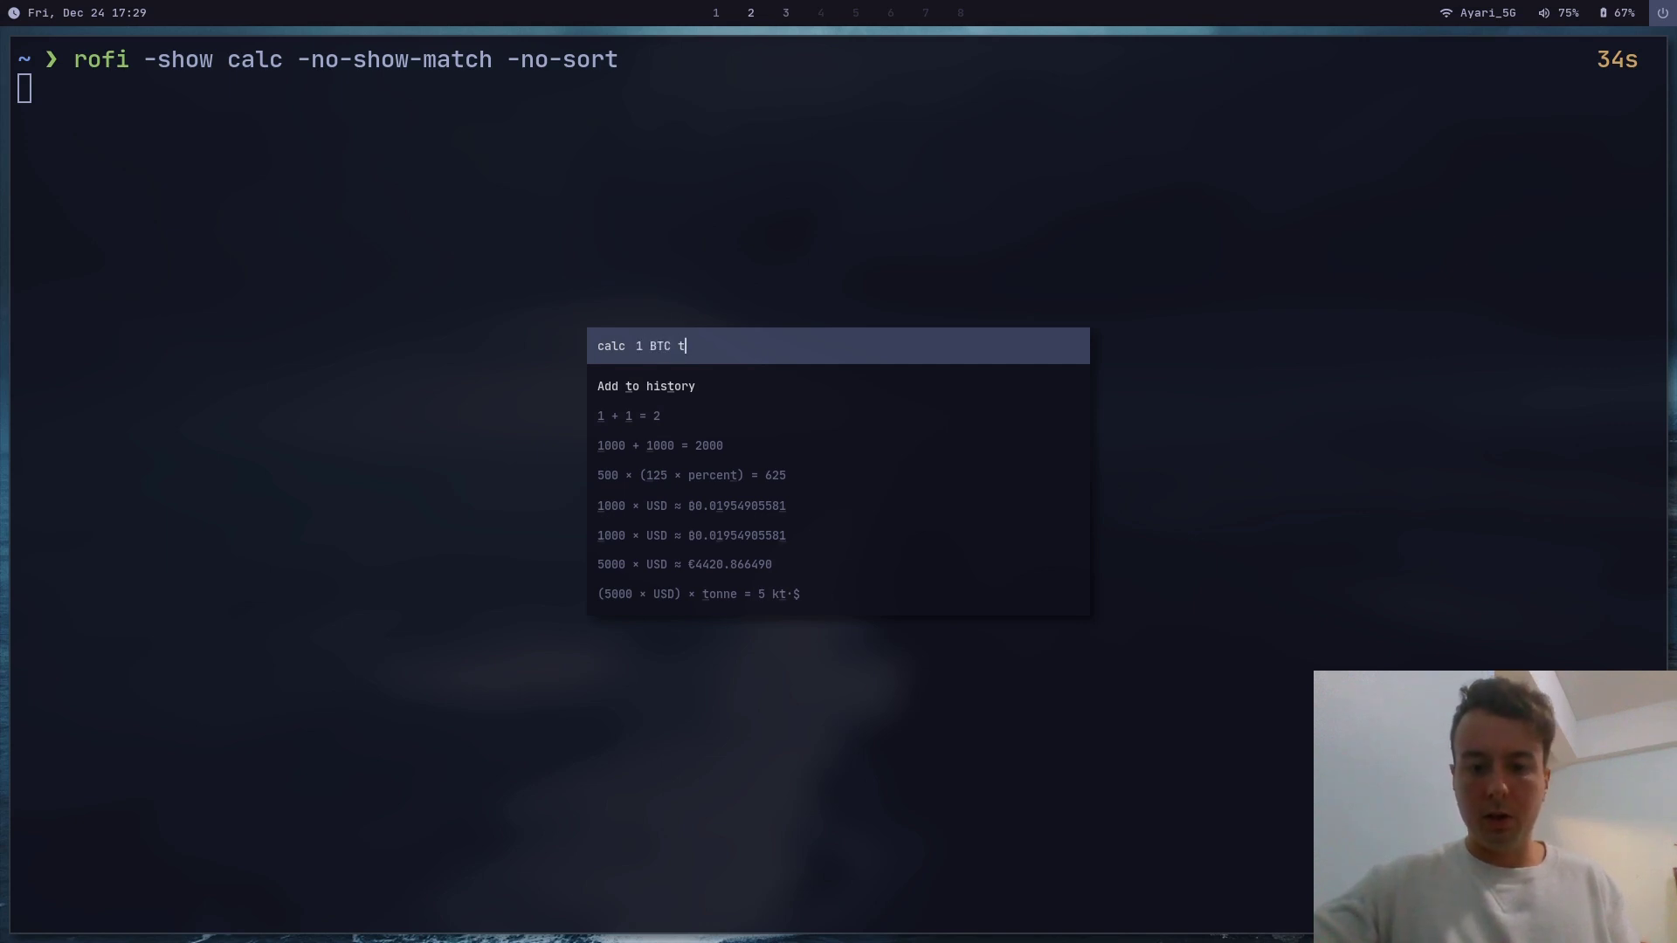
type("o USD")
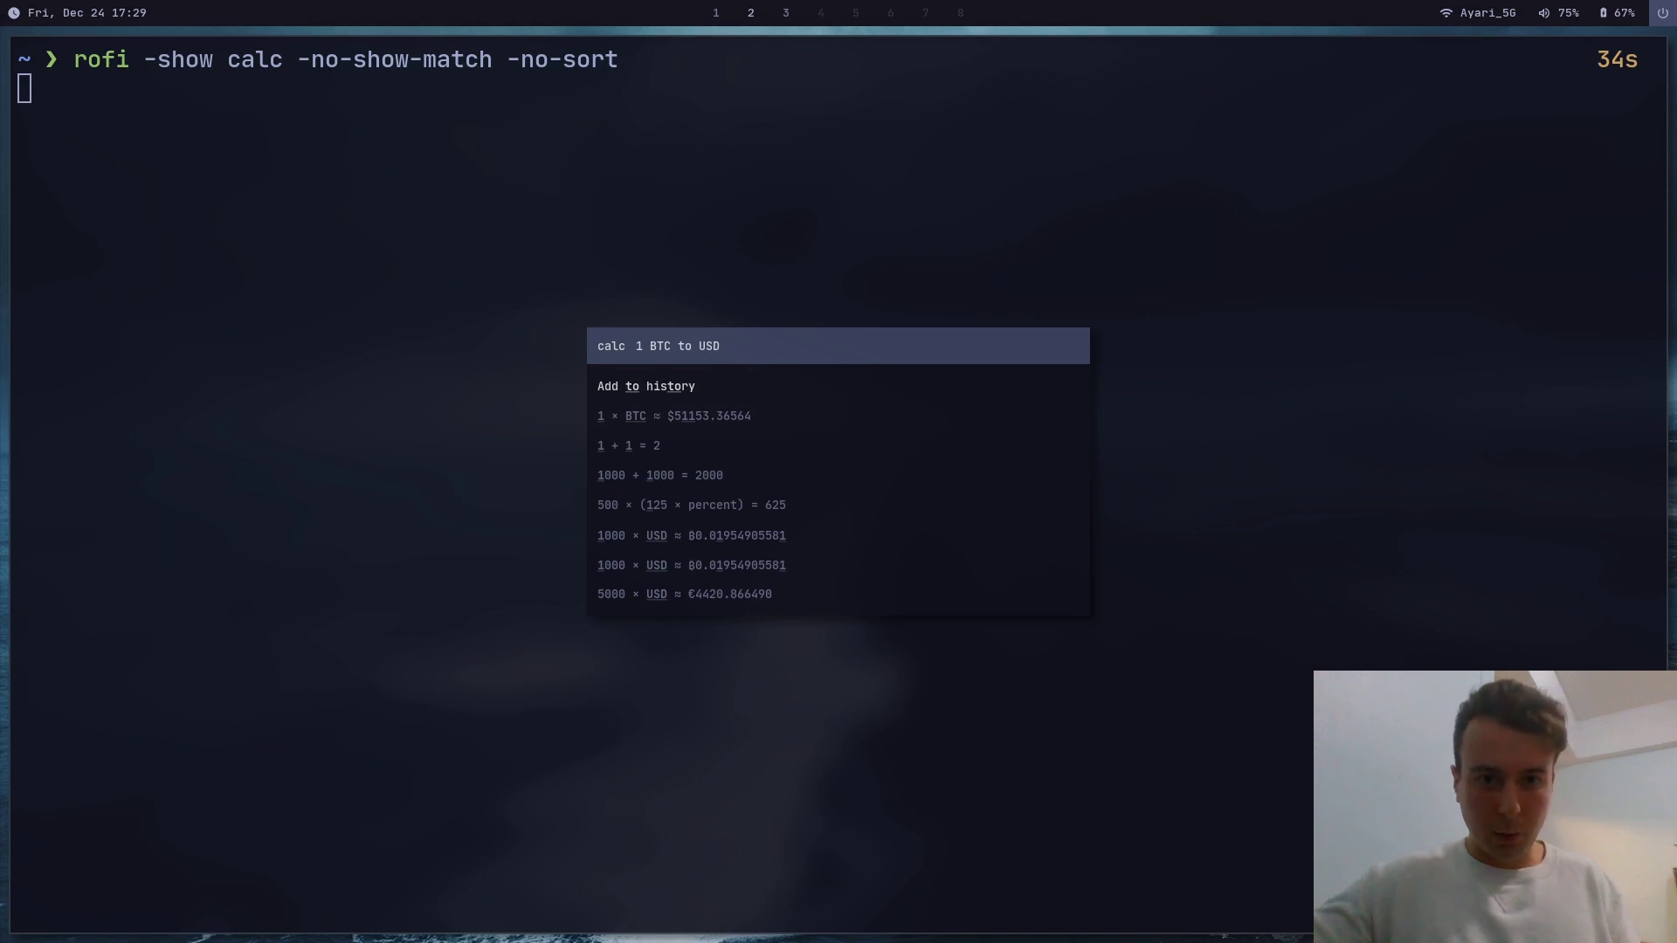
key("Return")
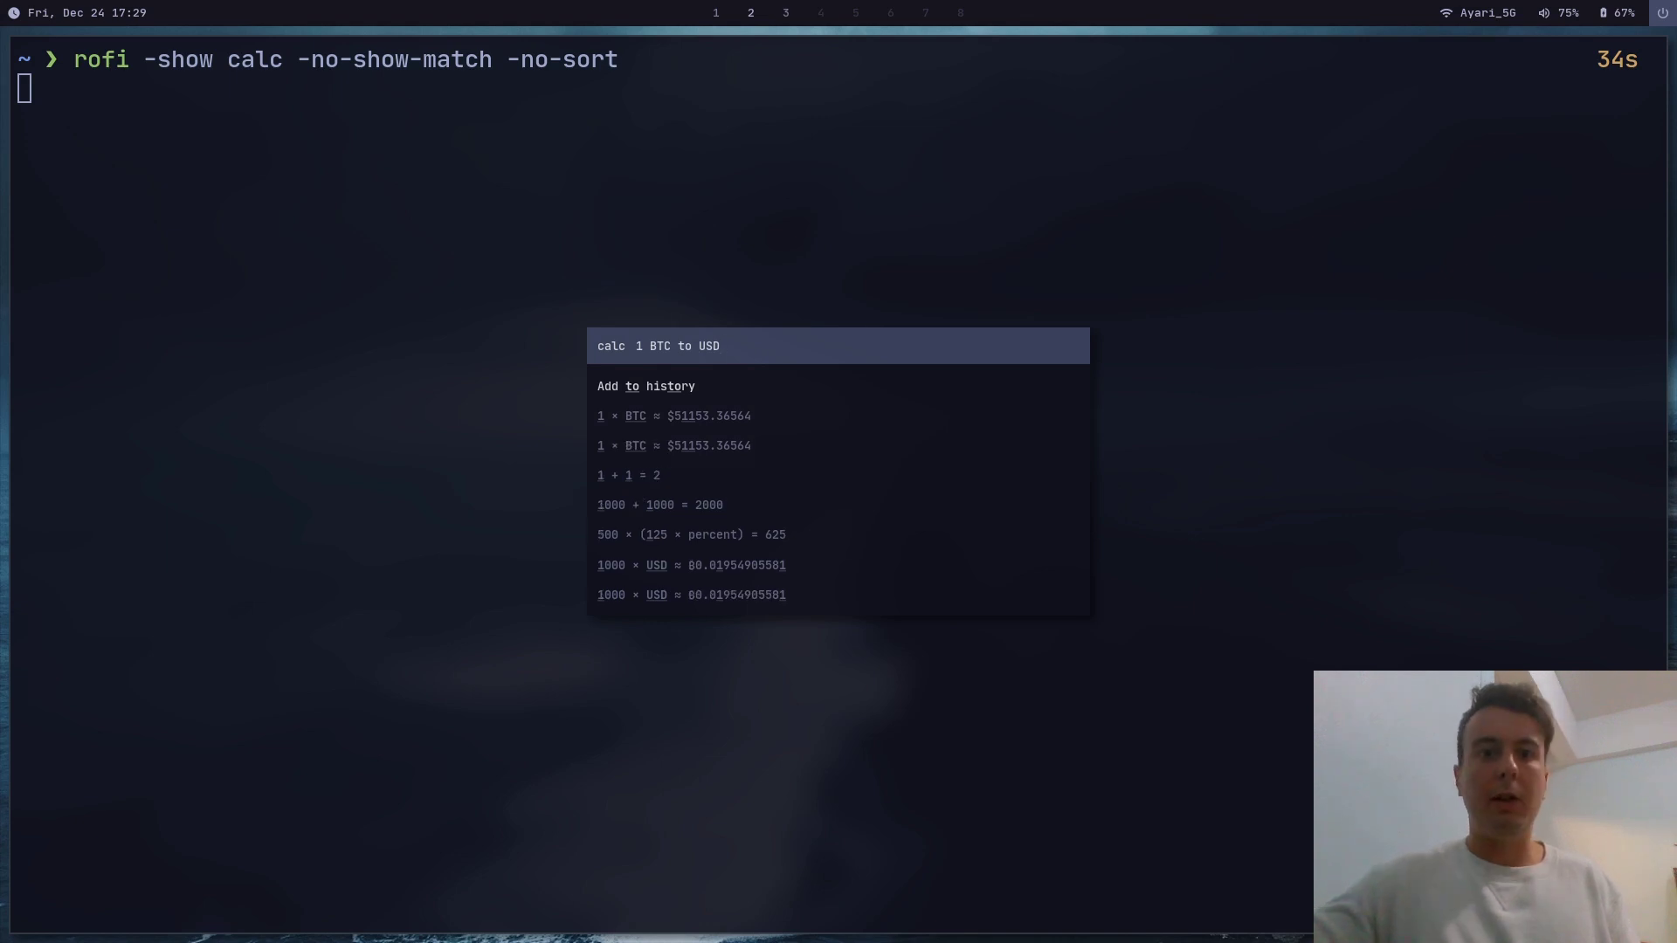
- Convert 1 EUR to USD and compute 500 + 25%, then close the calculator
key("Left")
key("BackSpace")
key("BackSpace")
key("BackSpace")
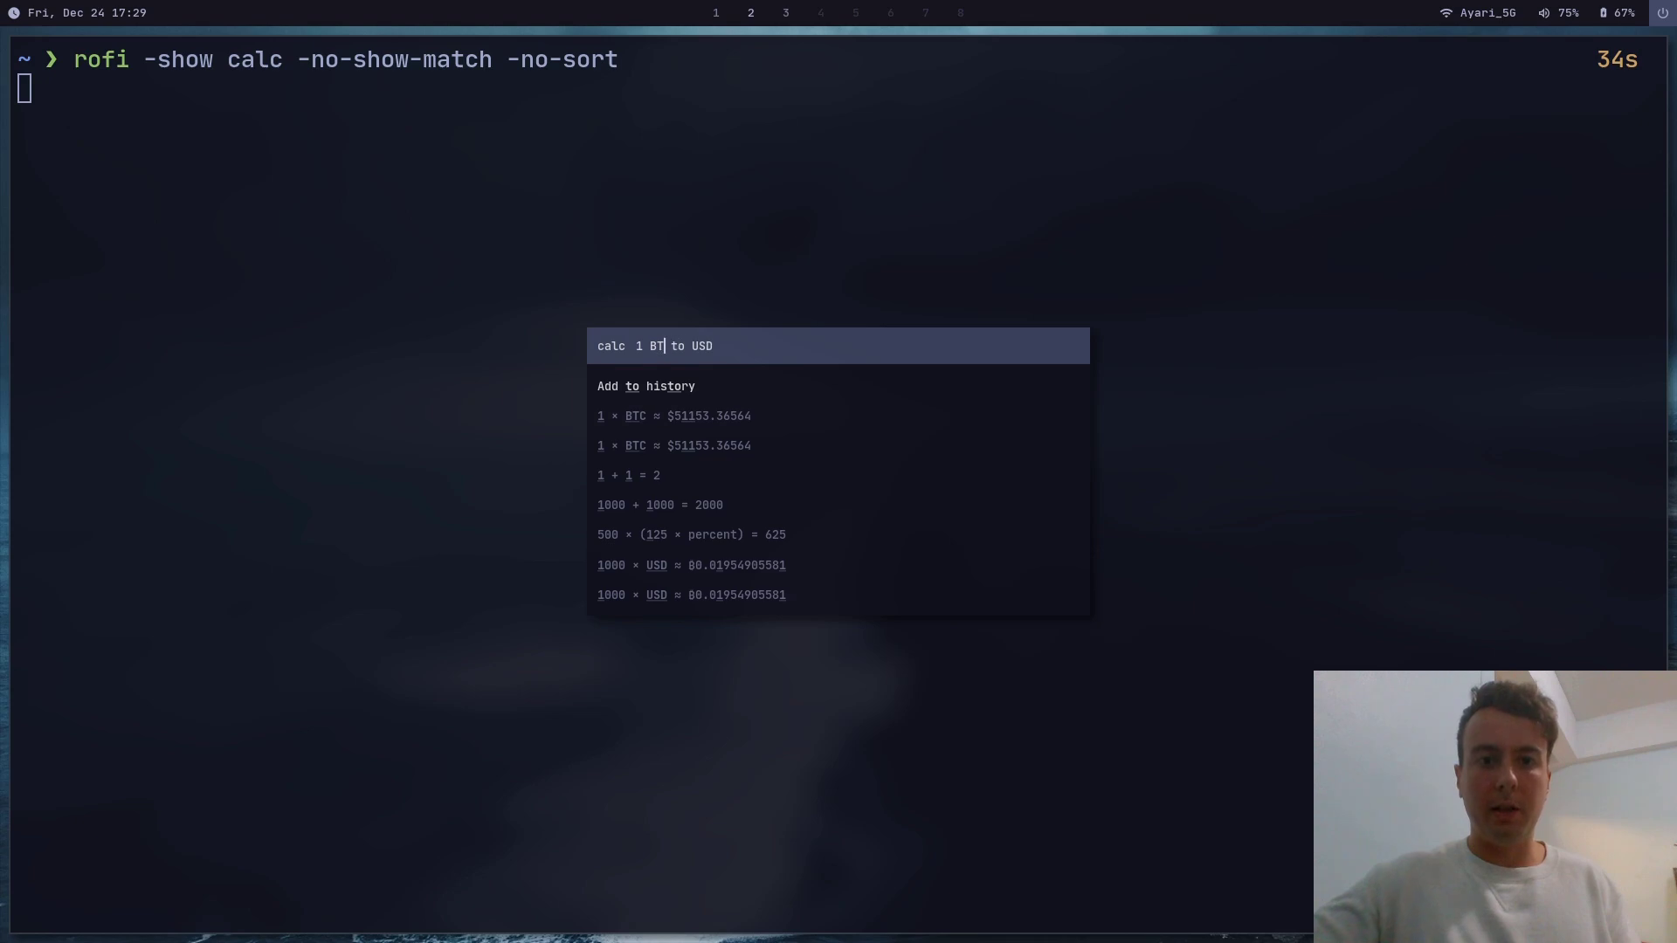
type("EUR")
key("Return")
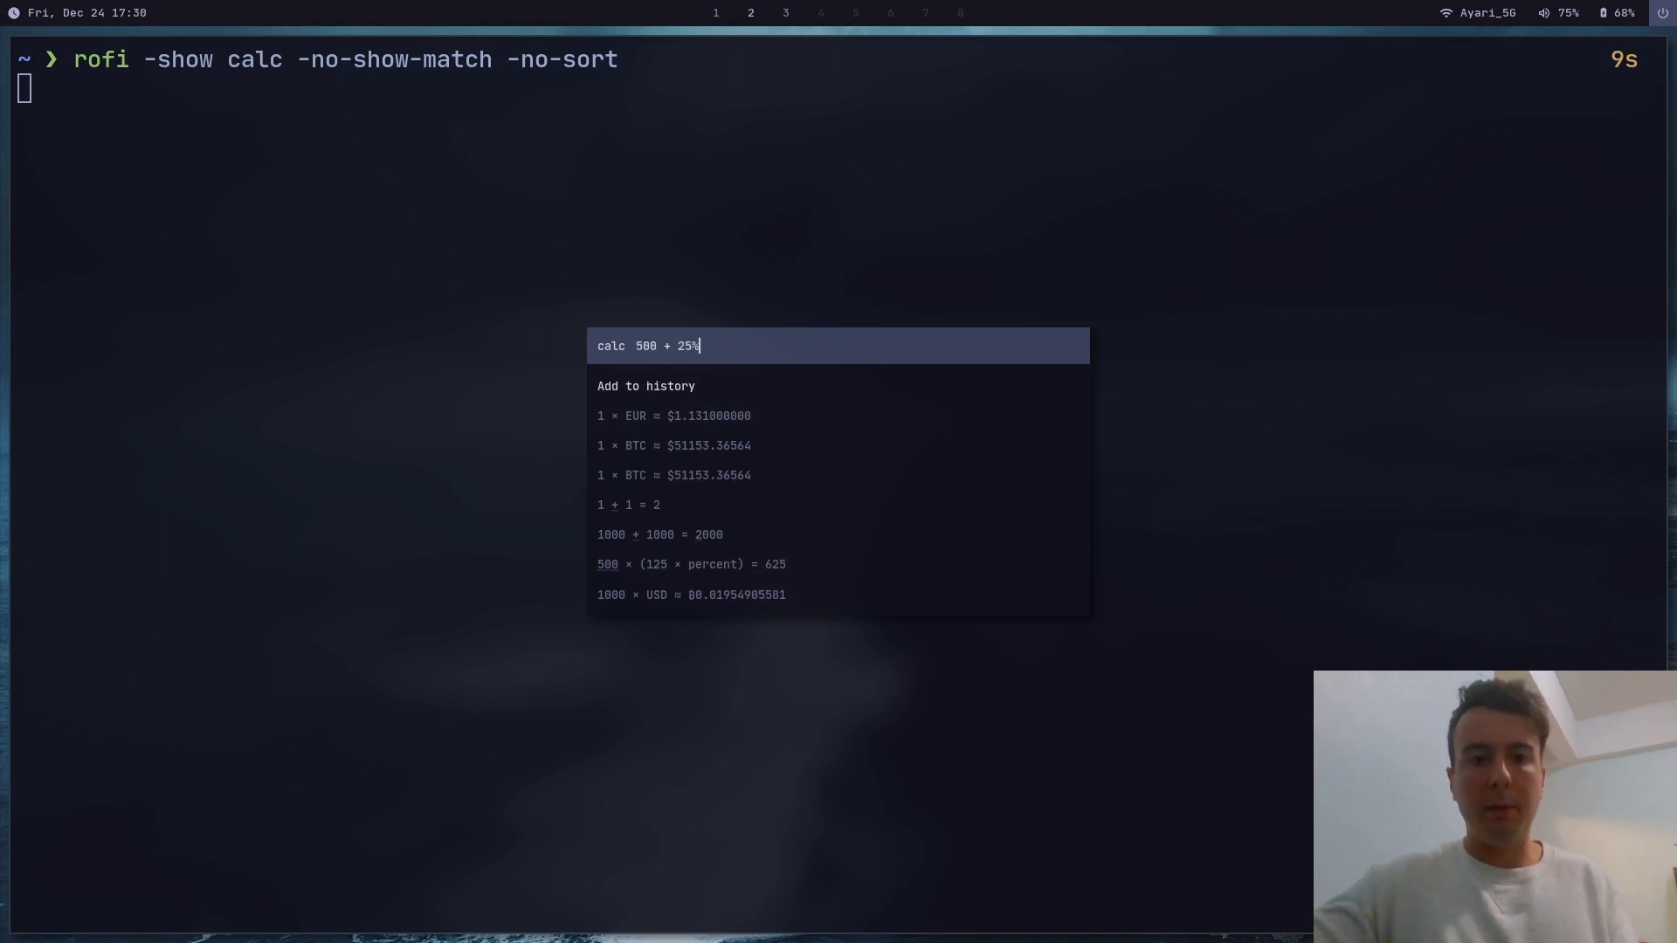
key("Return")
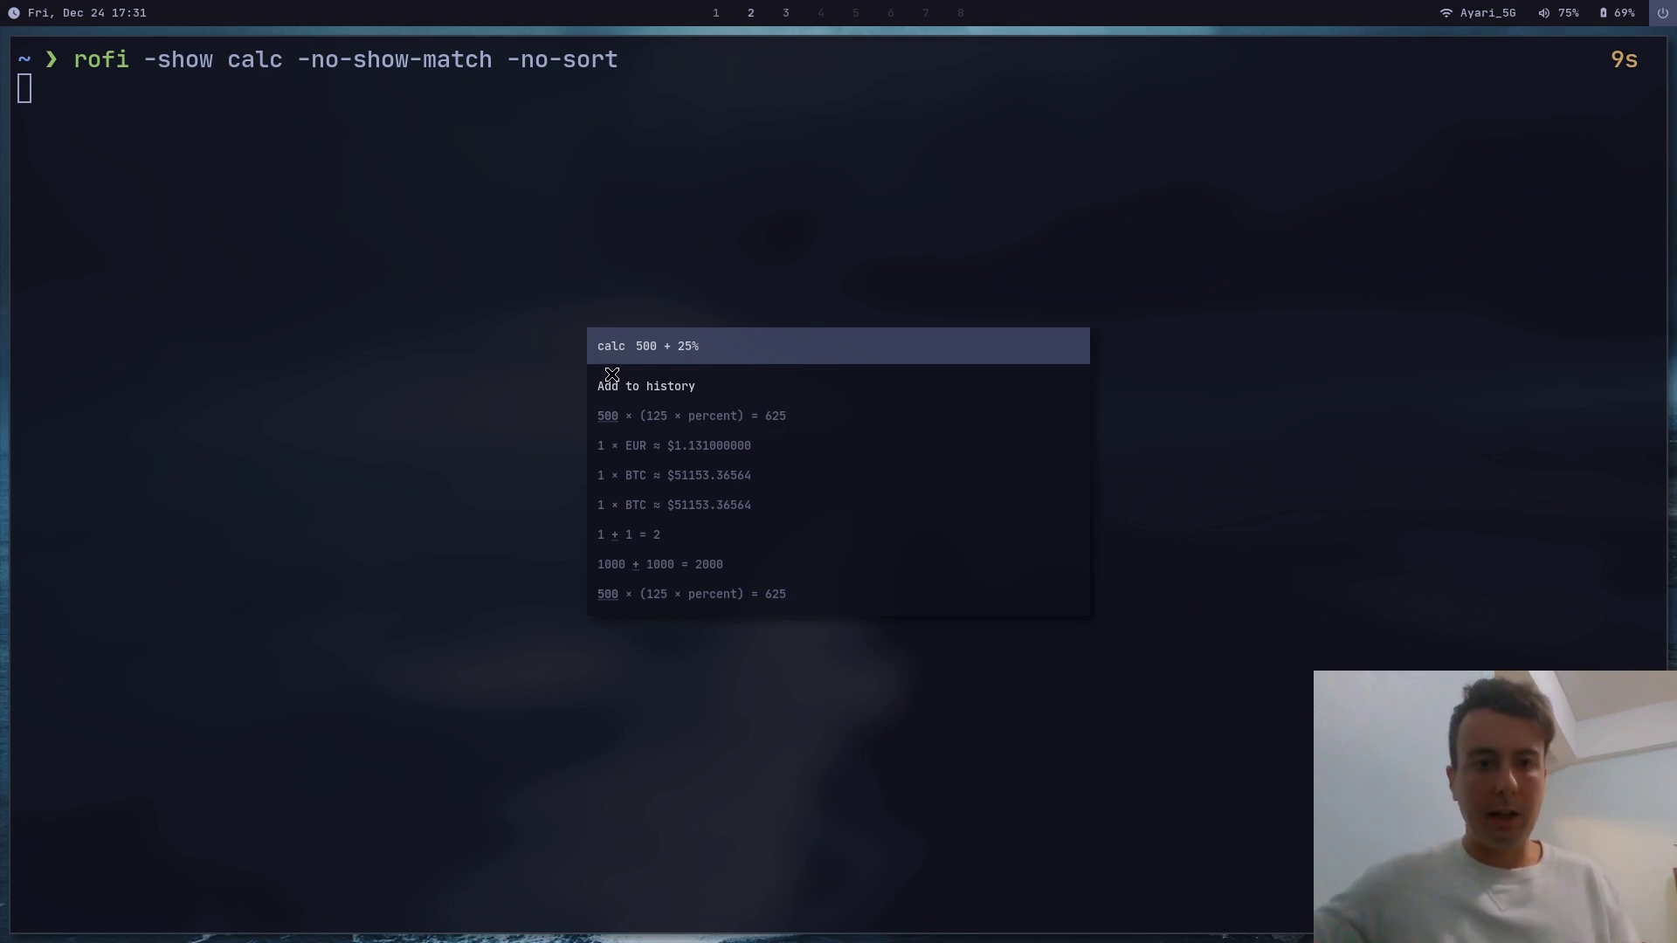
key("Escape")
key("super+1")
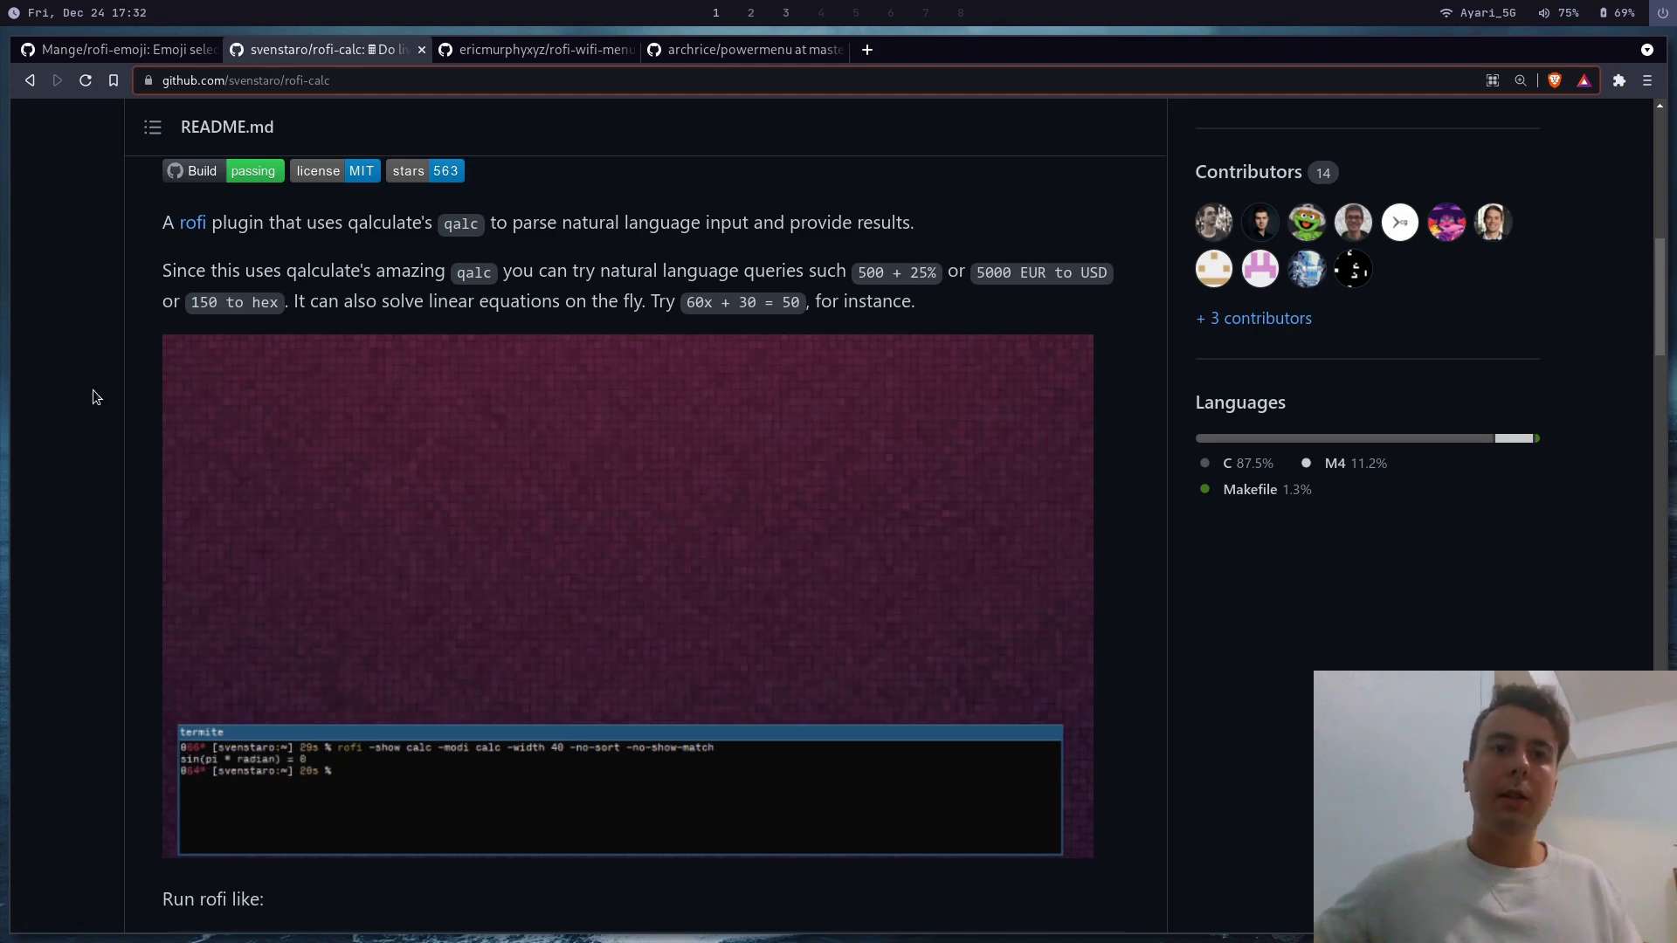
- Open the rofi-wifi-menu repository and follow its 'forked from' link to read the original's README
key("ctrl+Tab")
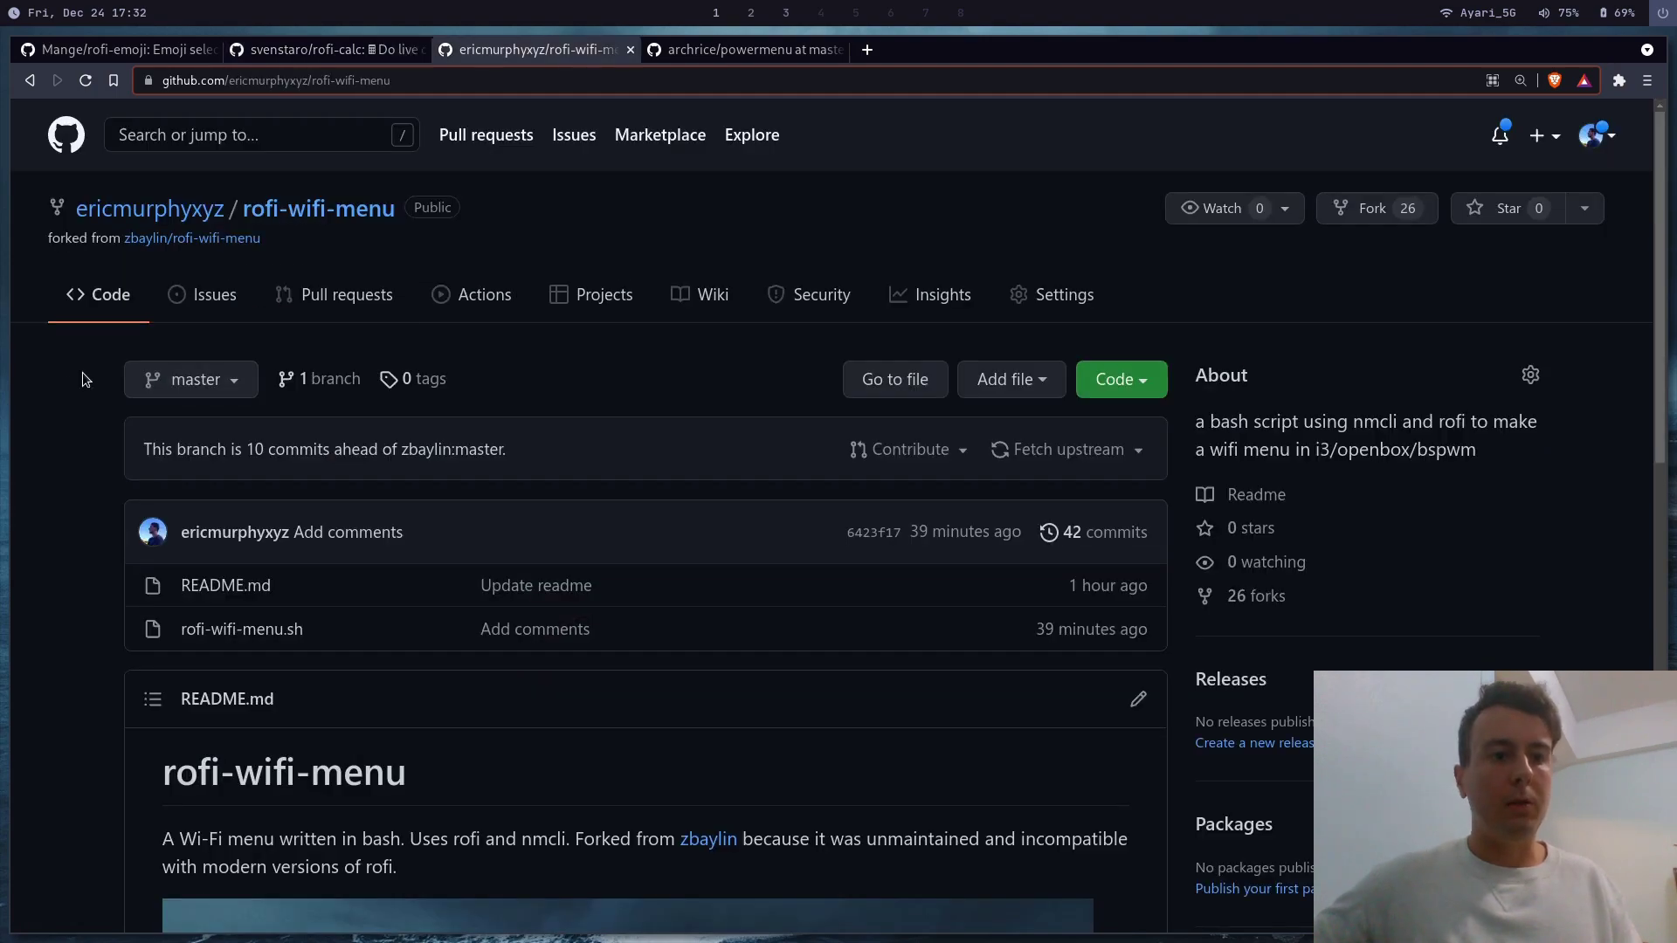
scroll(66, 379, "down", 5)
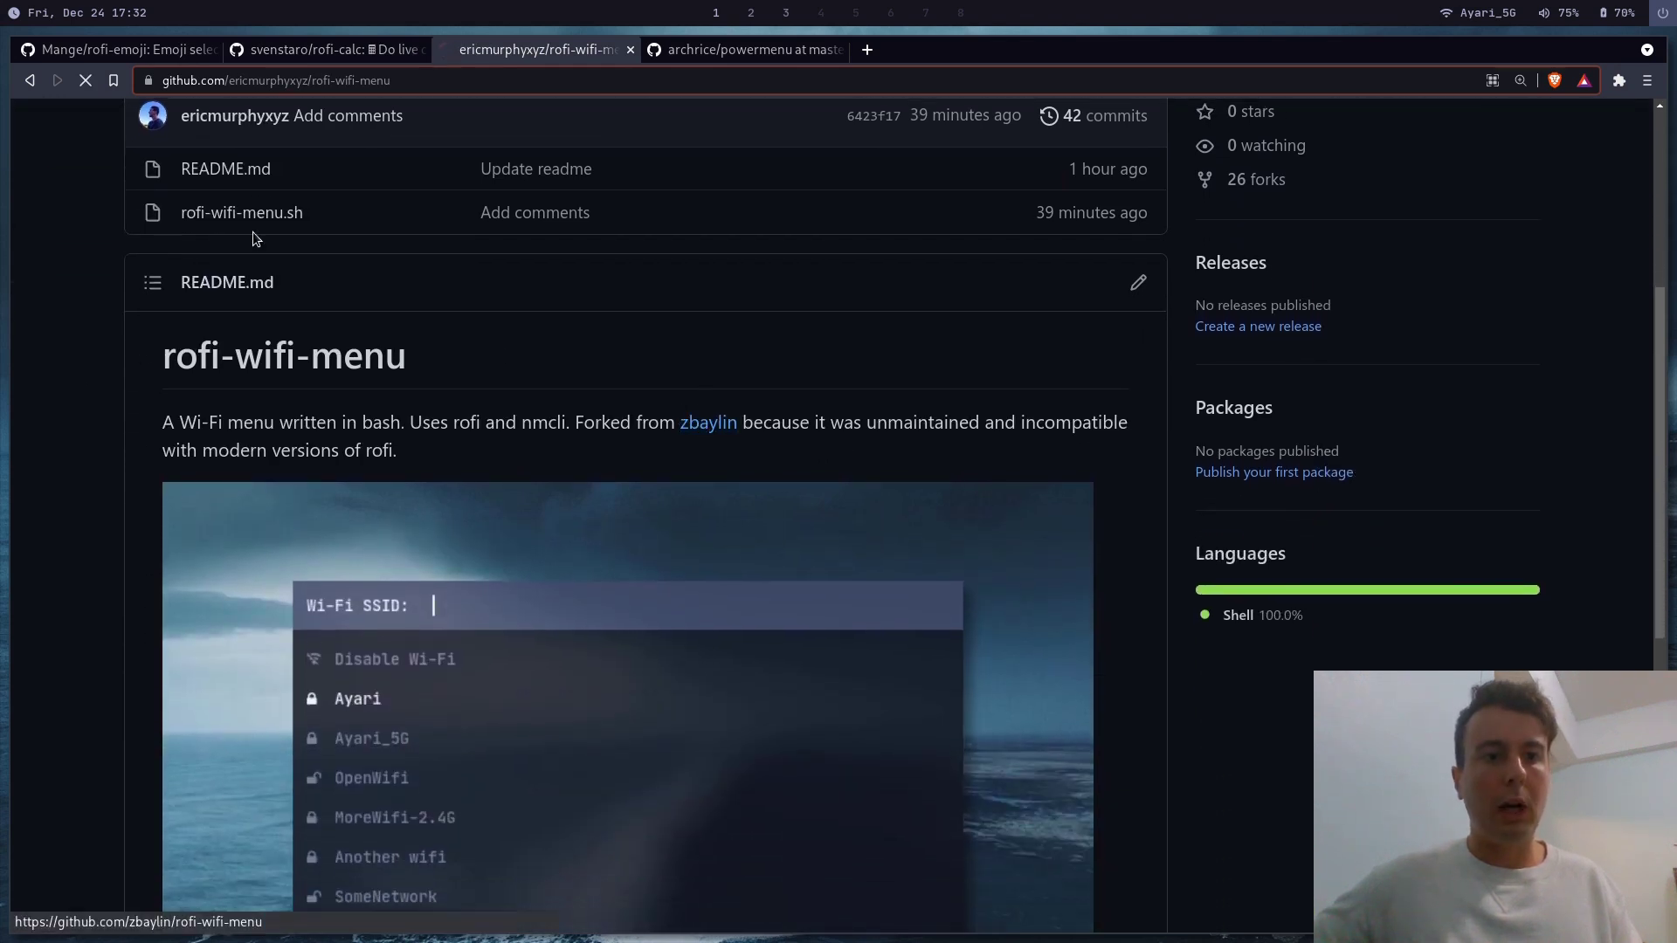
left_click(254, 229)
scroll(27, 198, "down", 2)
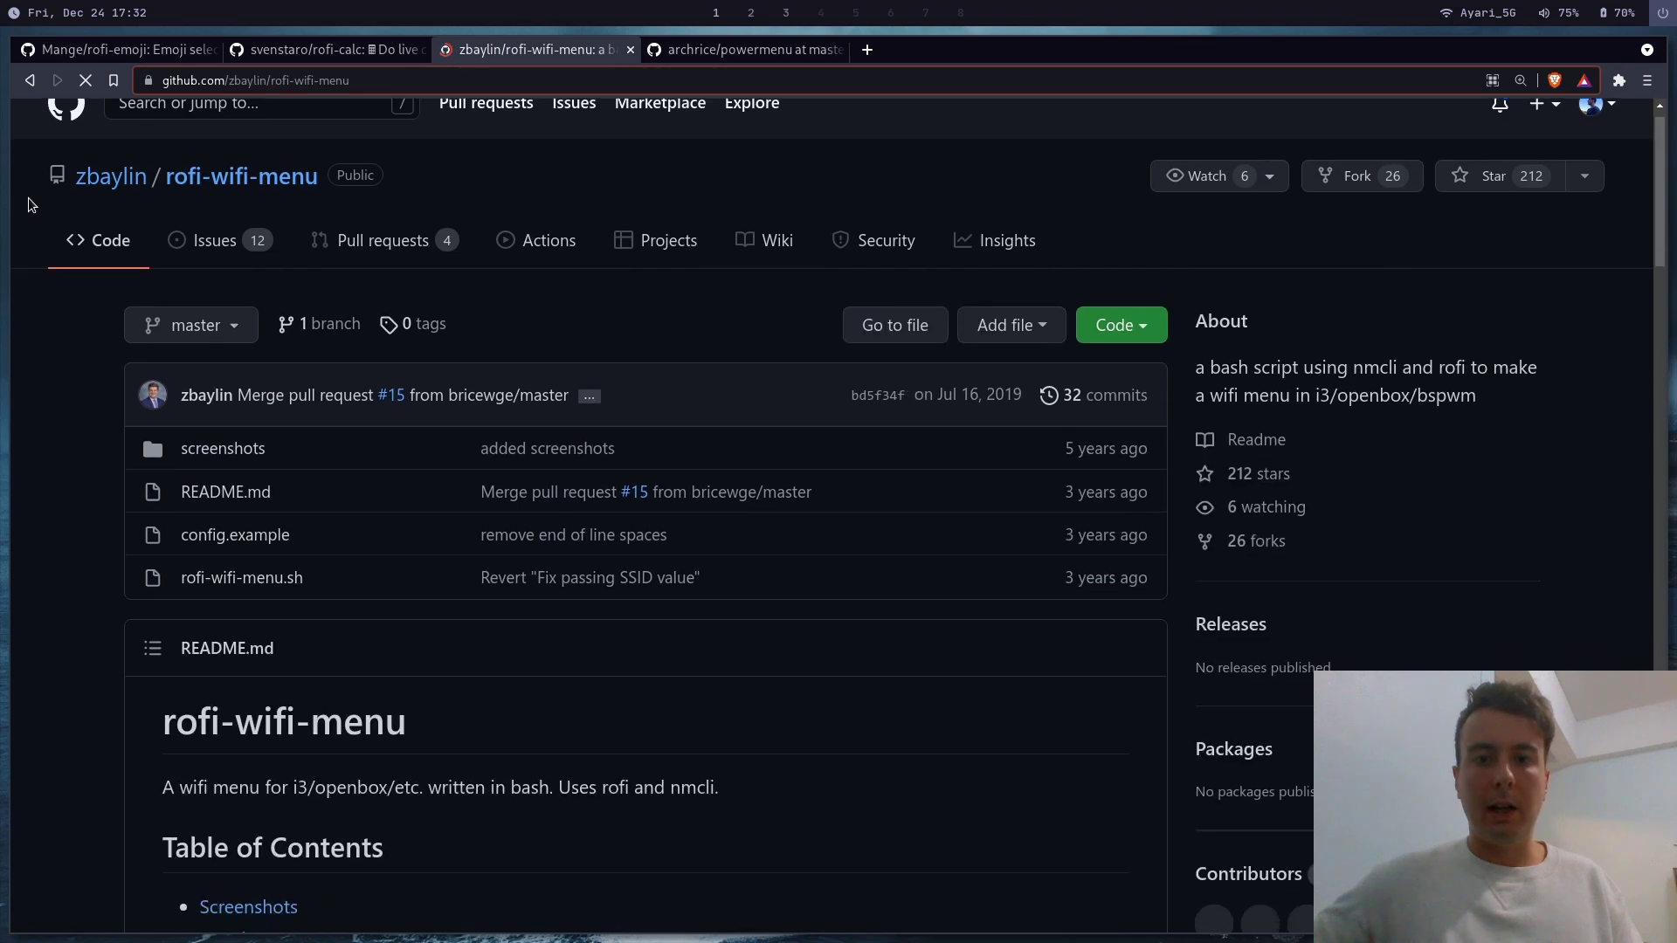
scroll(1081, 450, "down", 10)
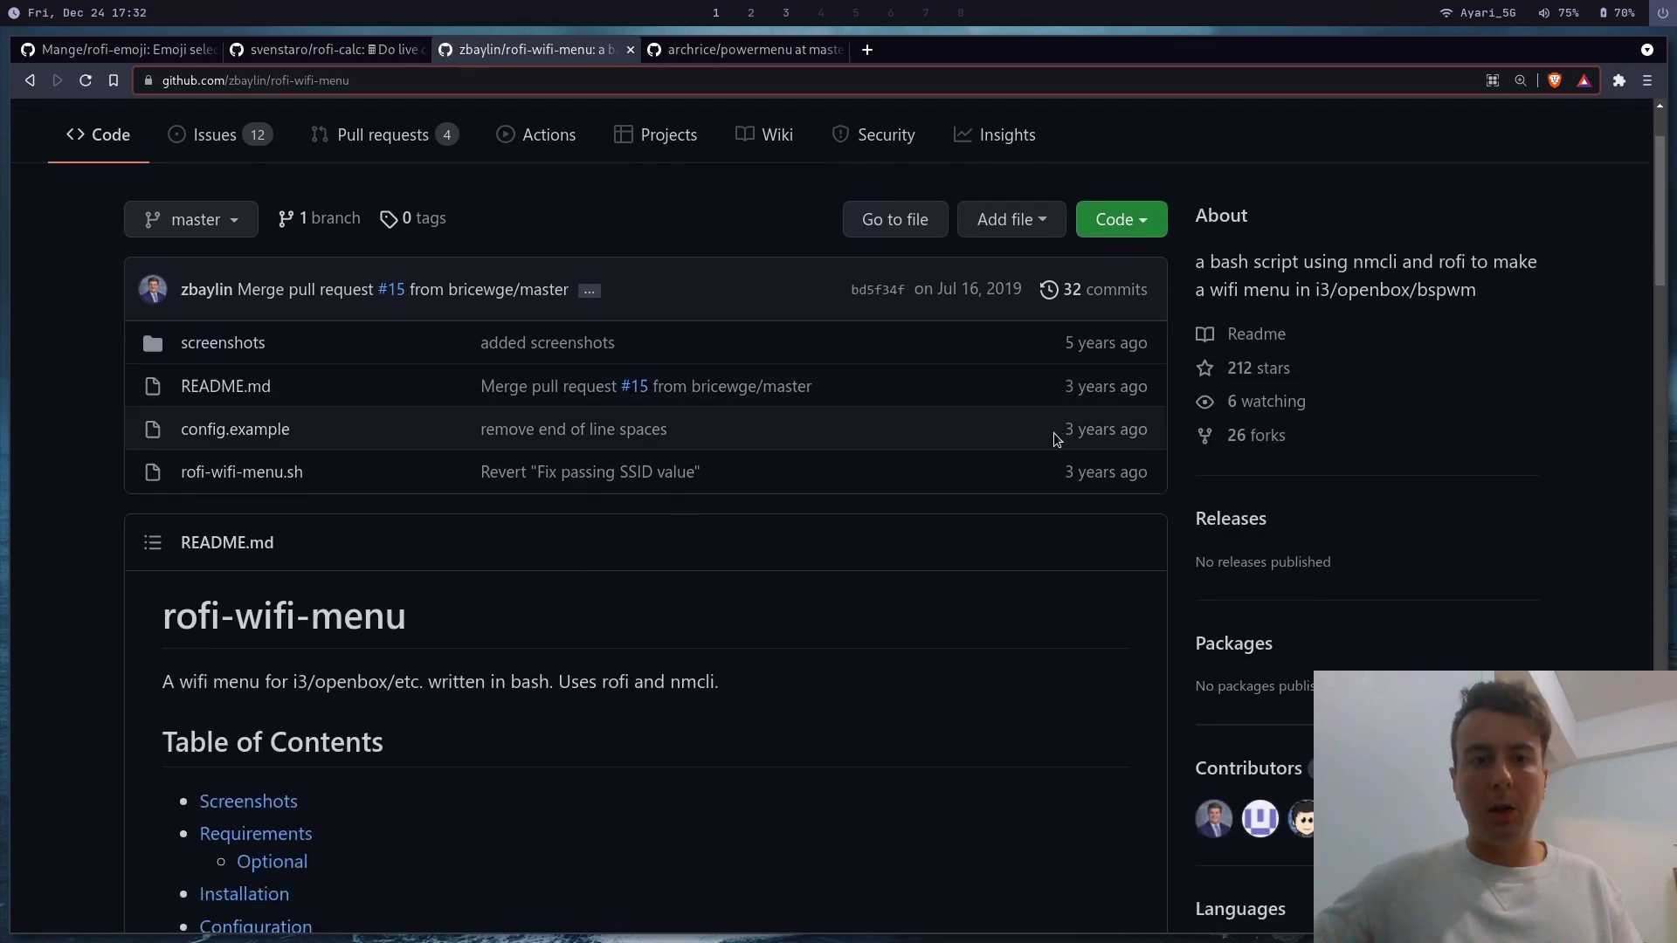
scroll(370, 289, "up", 2)
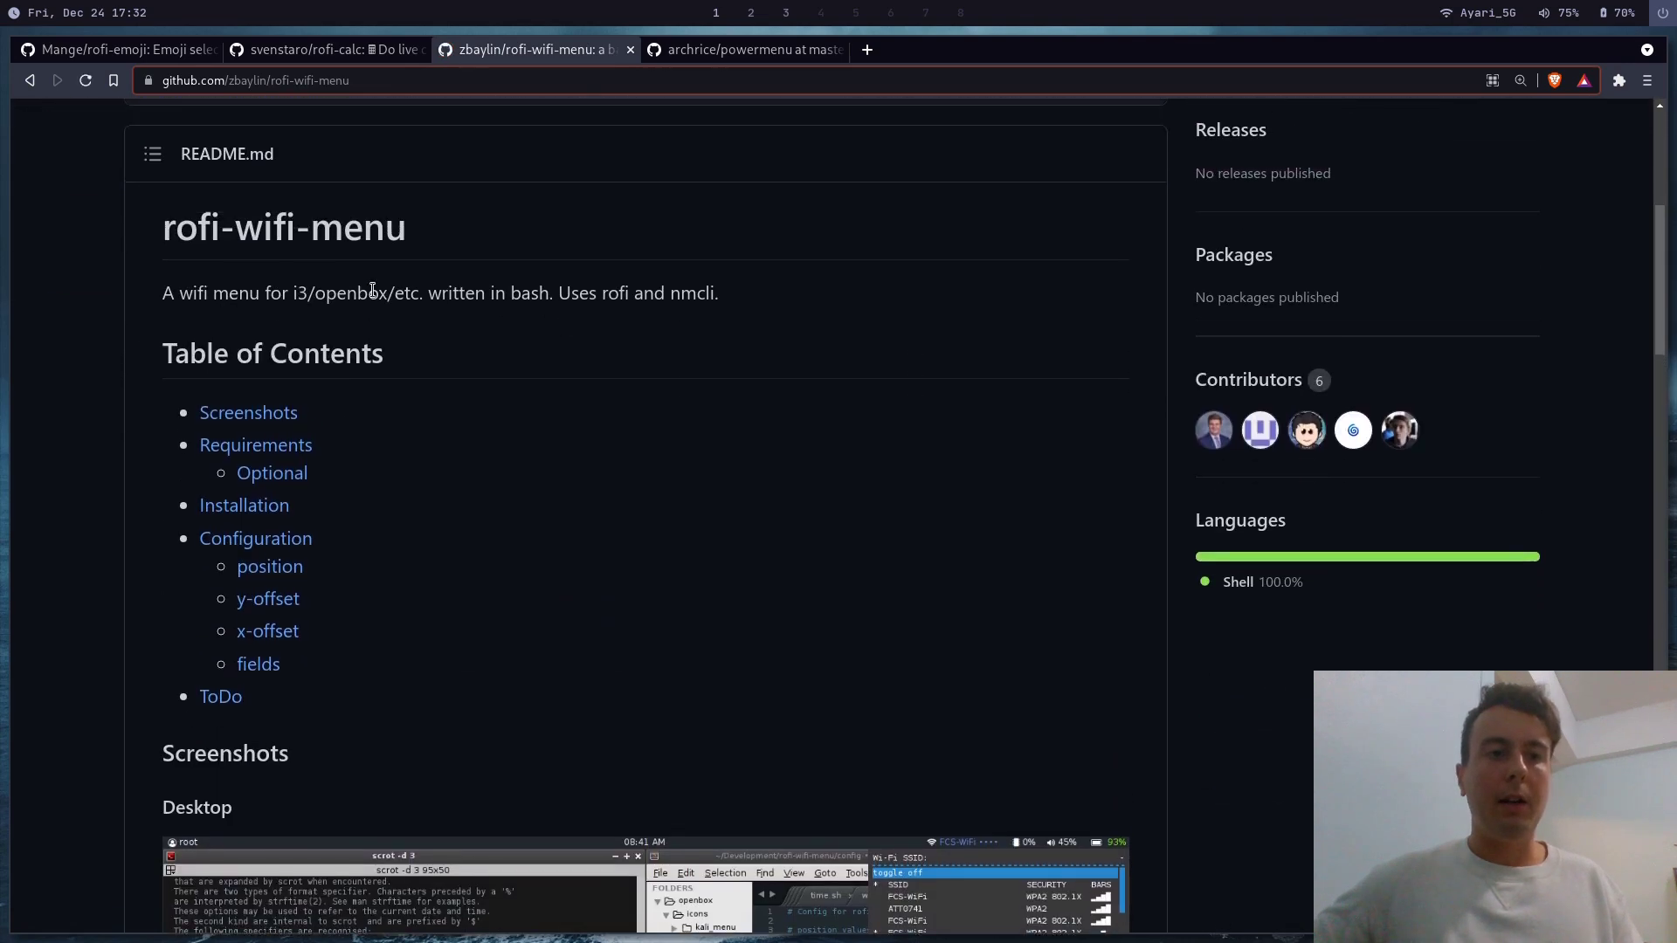
- Return to the rofi-wifi-menu fork page, skim its README, then switch to workspace 2
left_click(29, 80)
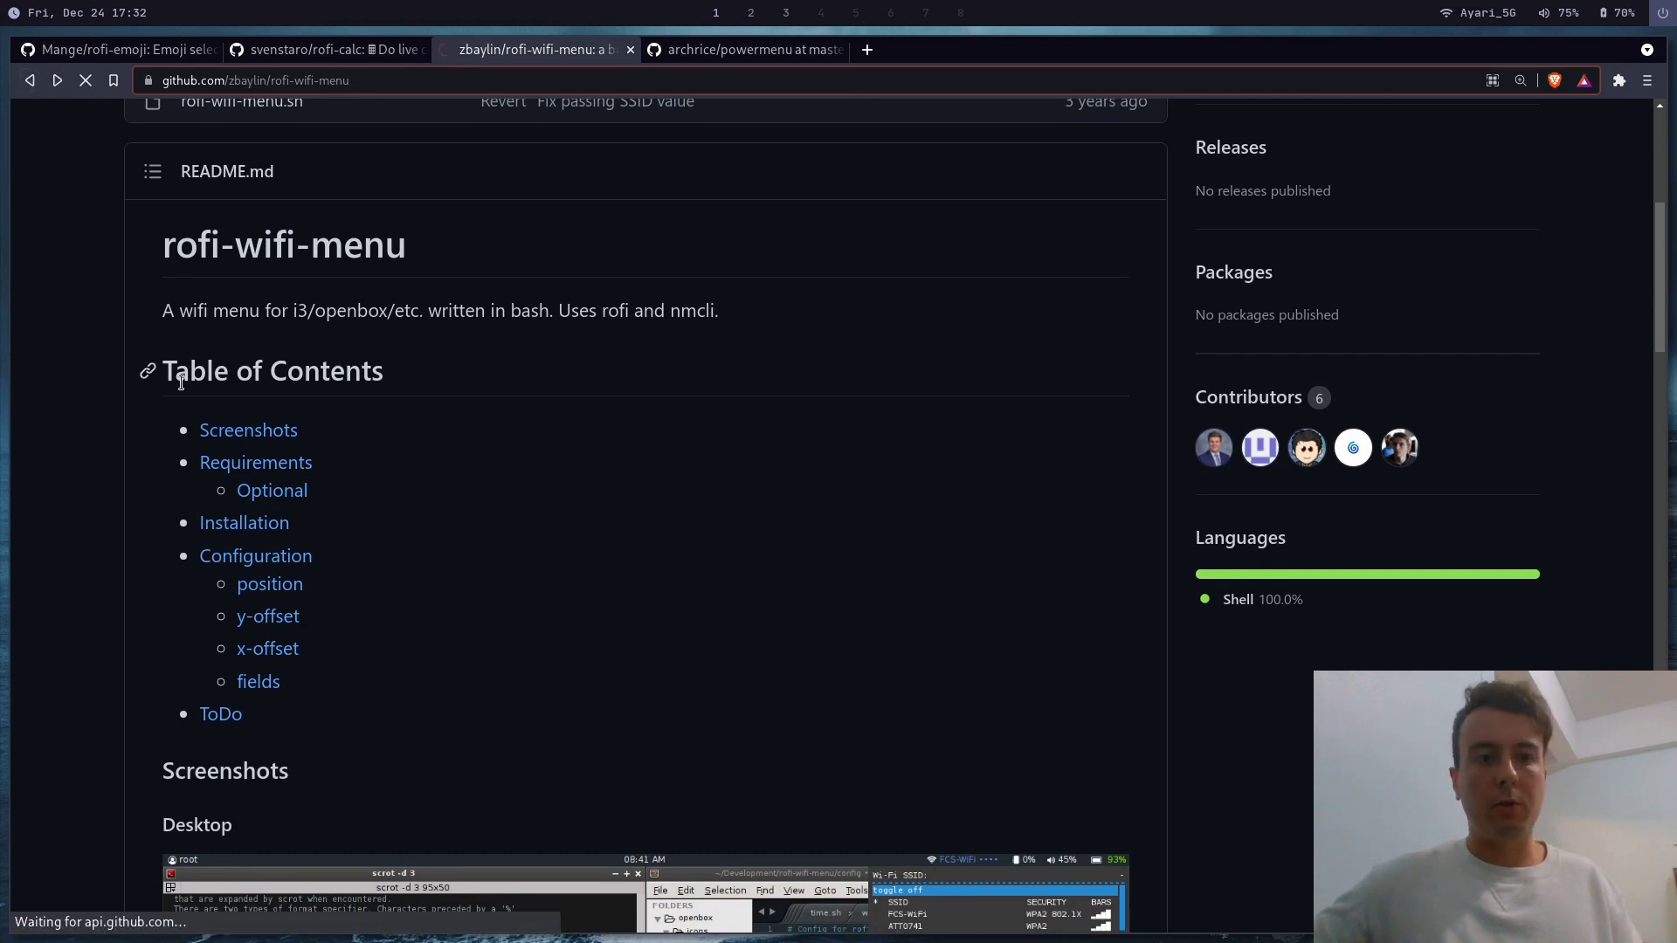
scroll(66, 454, "down", 10)
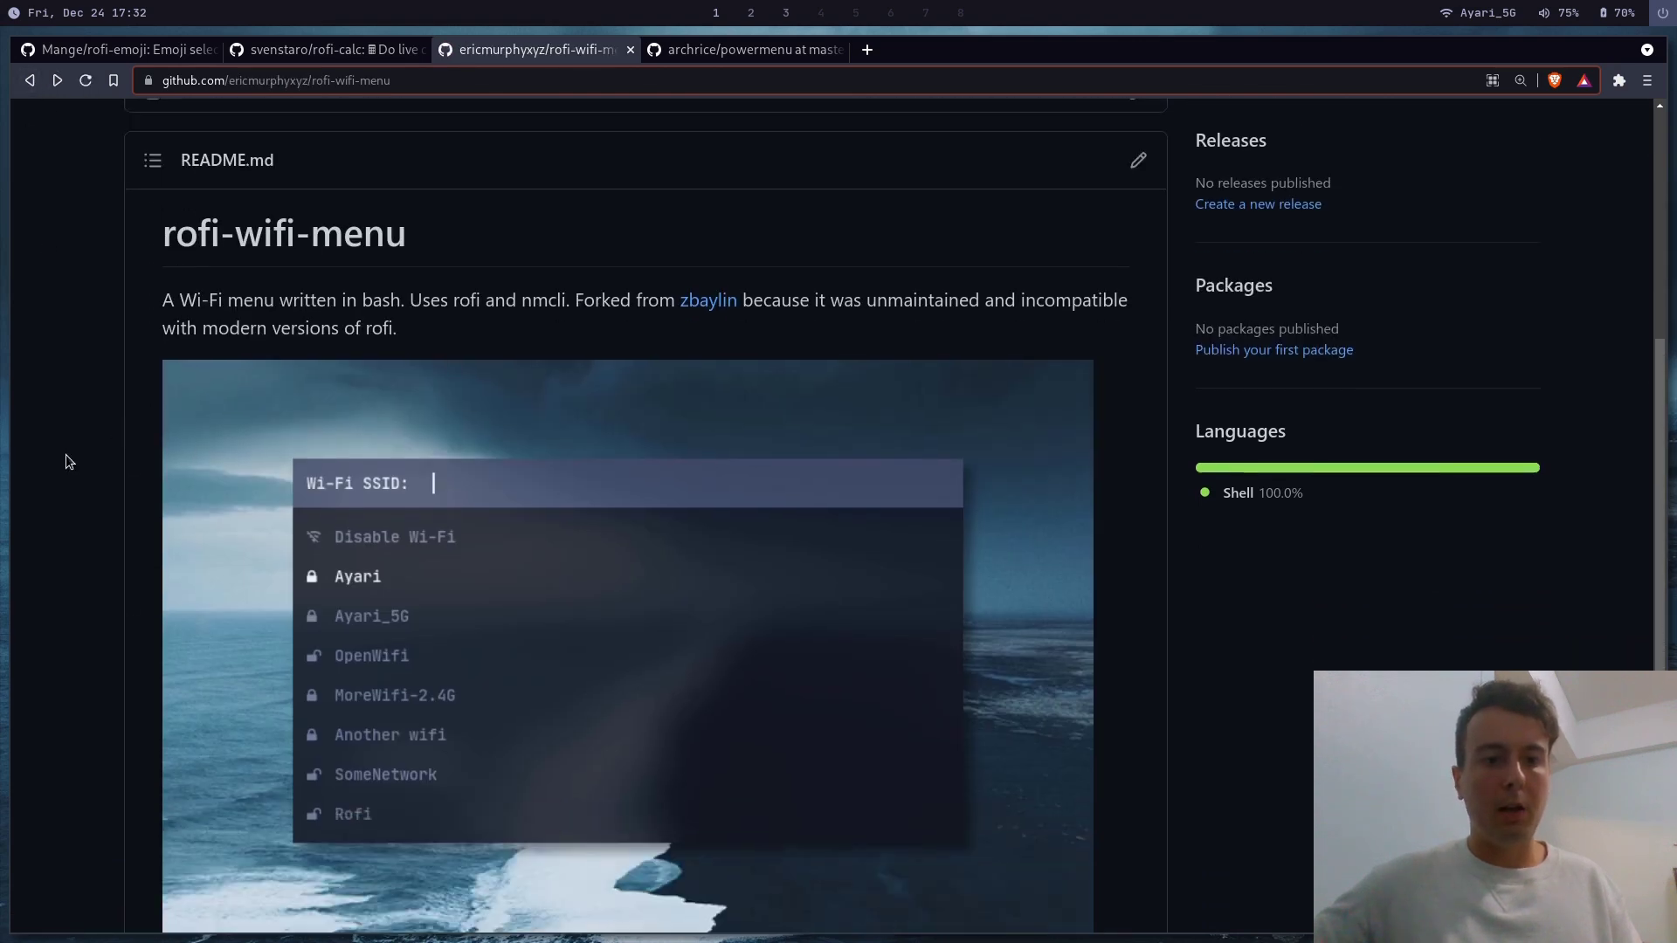
scroll(66, 454, "up", 6)
scroll(66, 453, "up", 5)
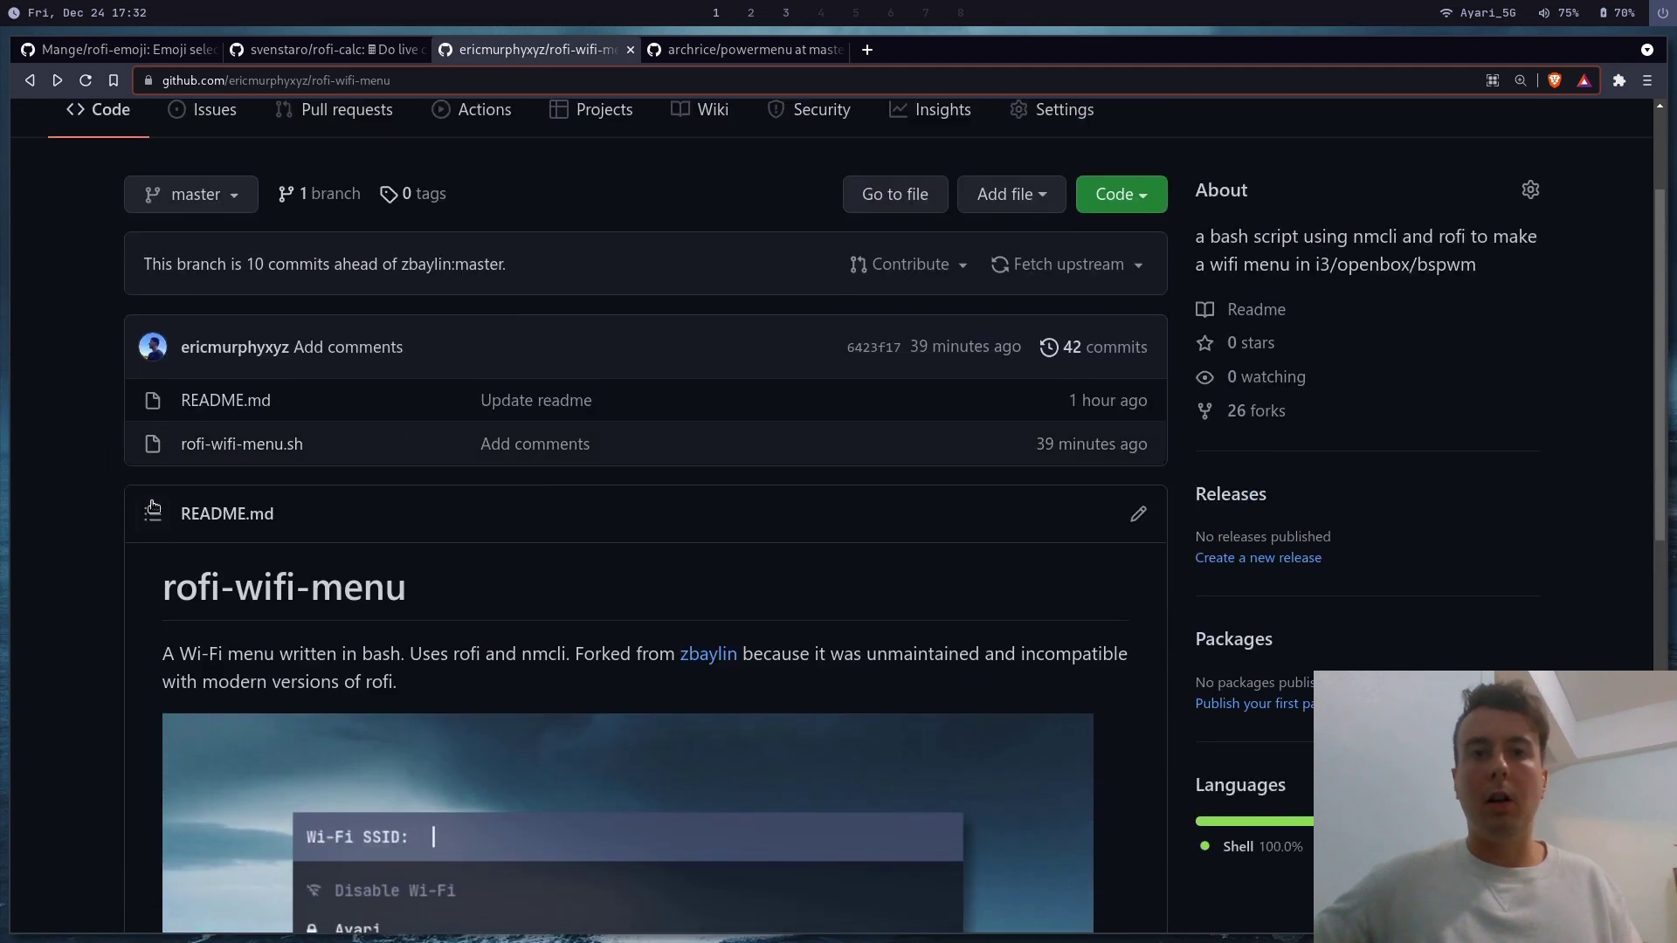
scroll(94, 480, "down", 1)
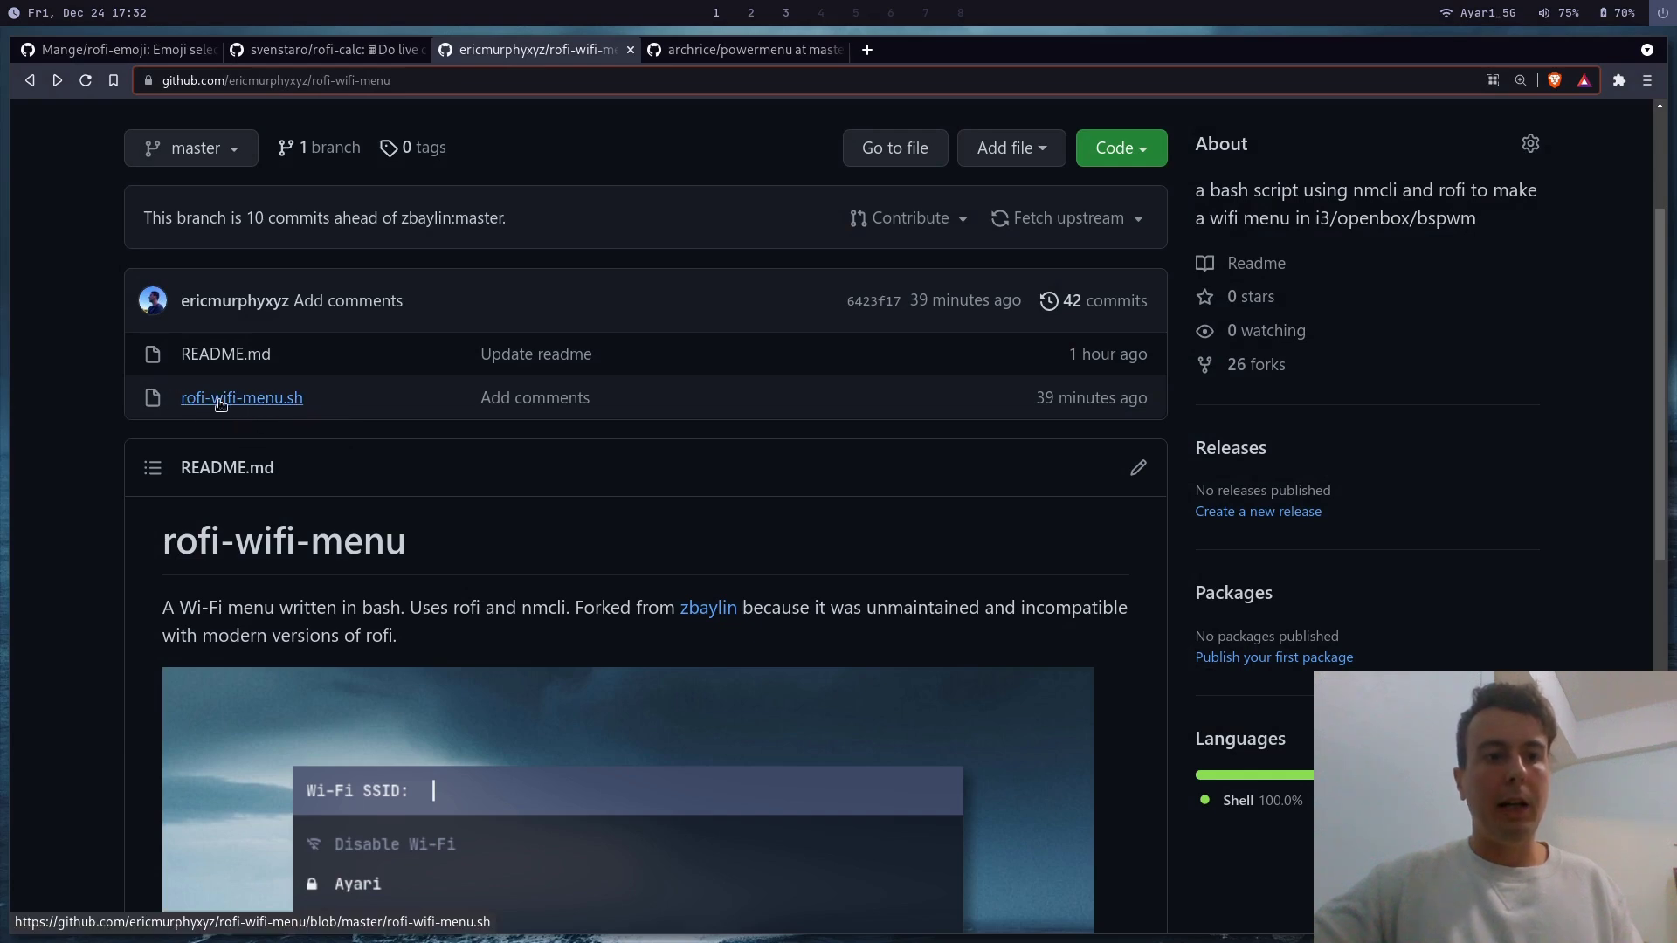
key("super+2")
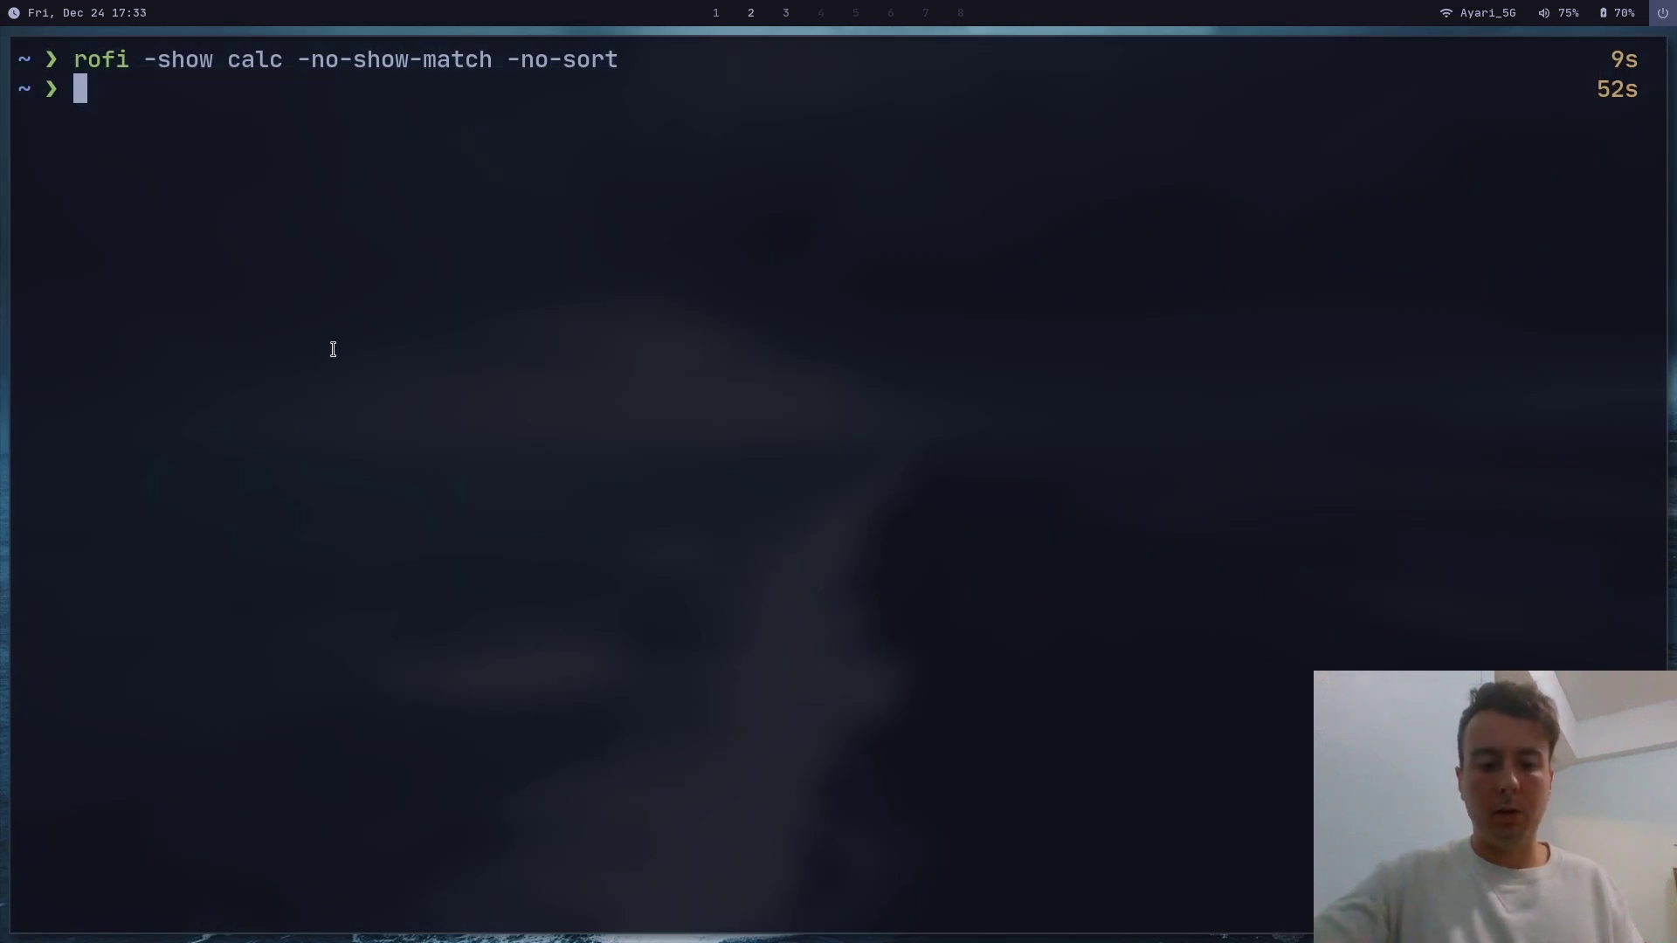
- Print $PATH with echo to confirm the local bin directory is included
type("echo $PATH")
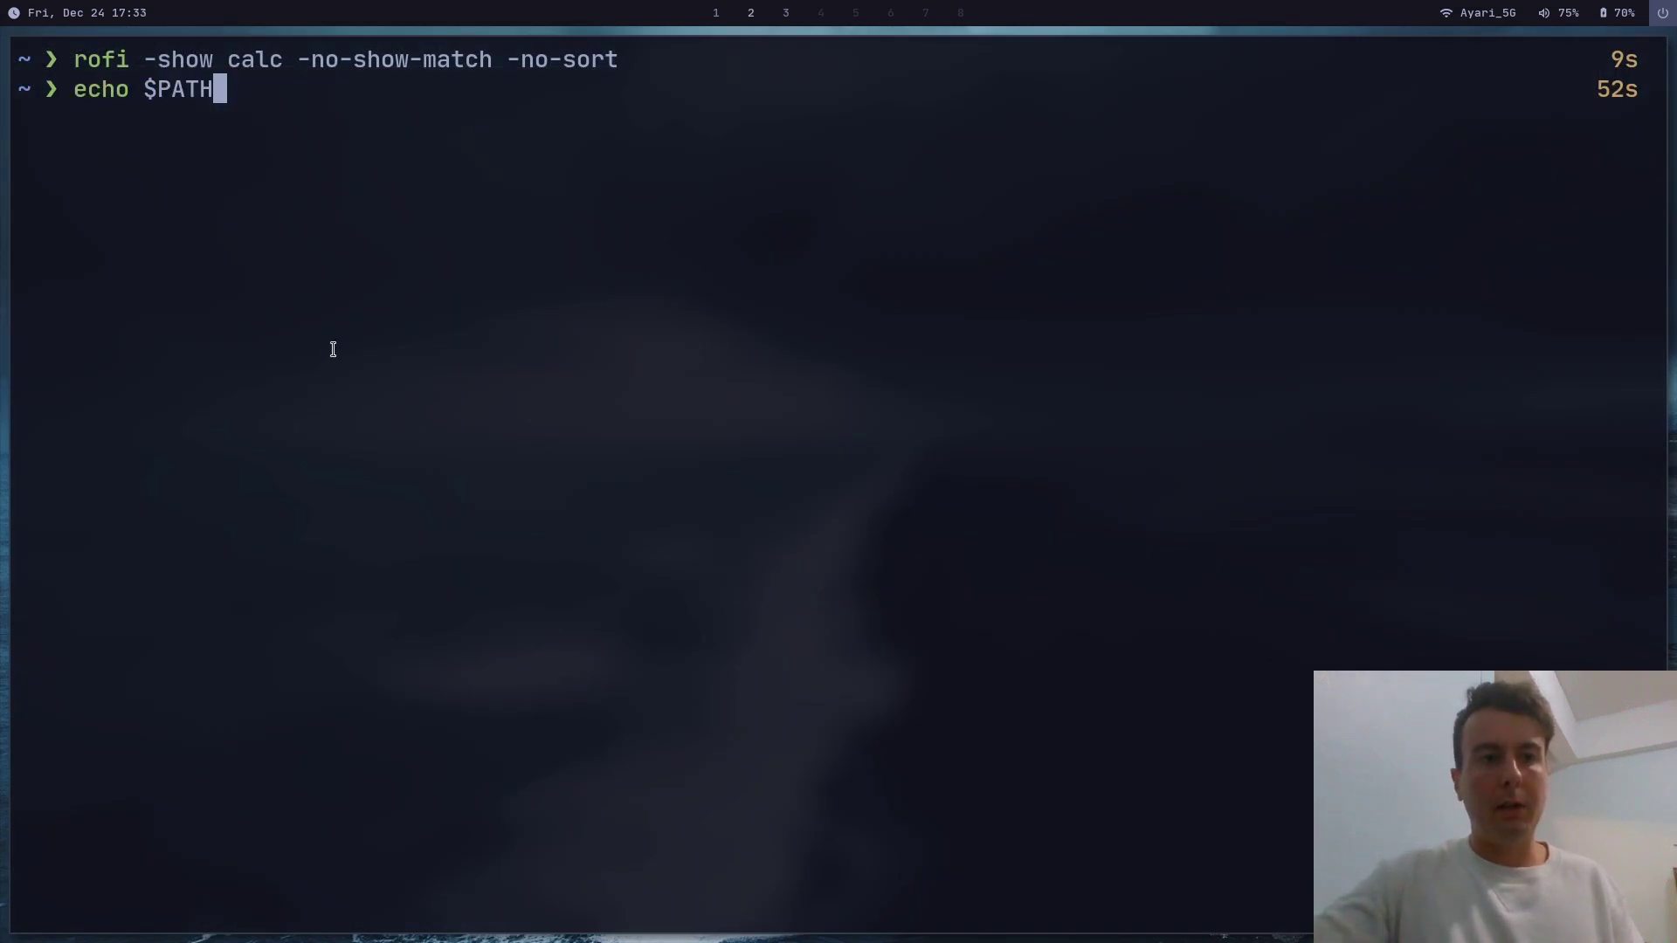
key("Return")
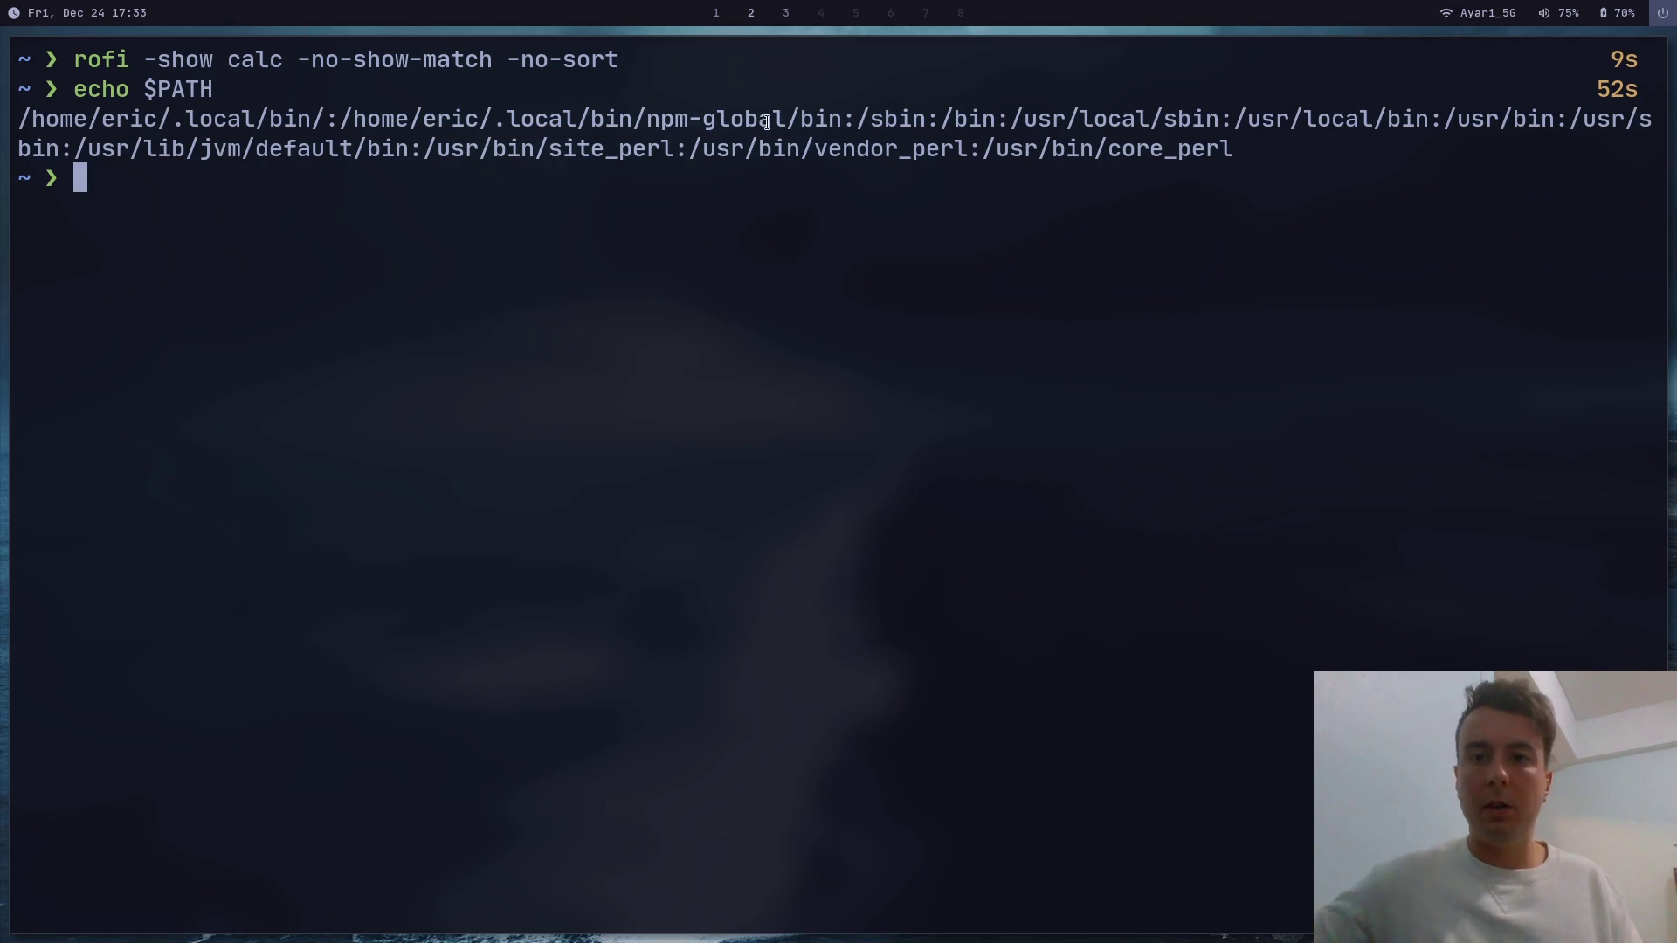
double_click(46, 118)
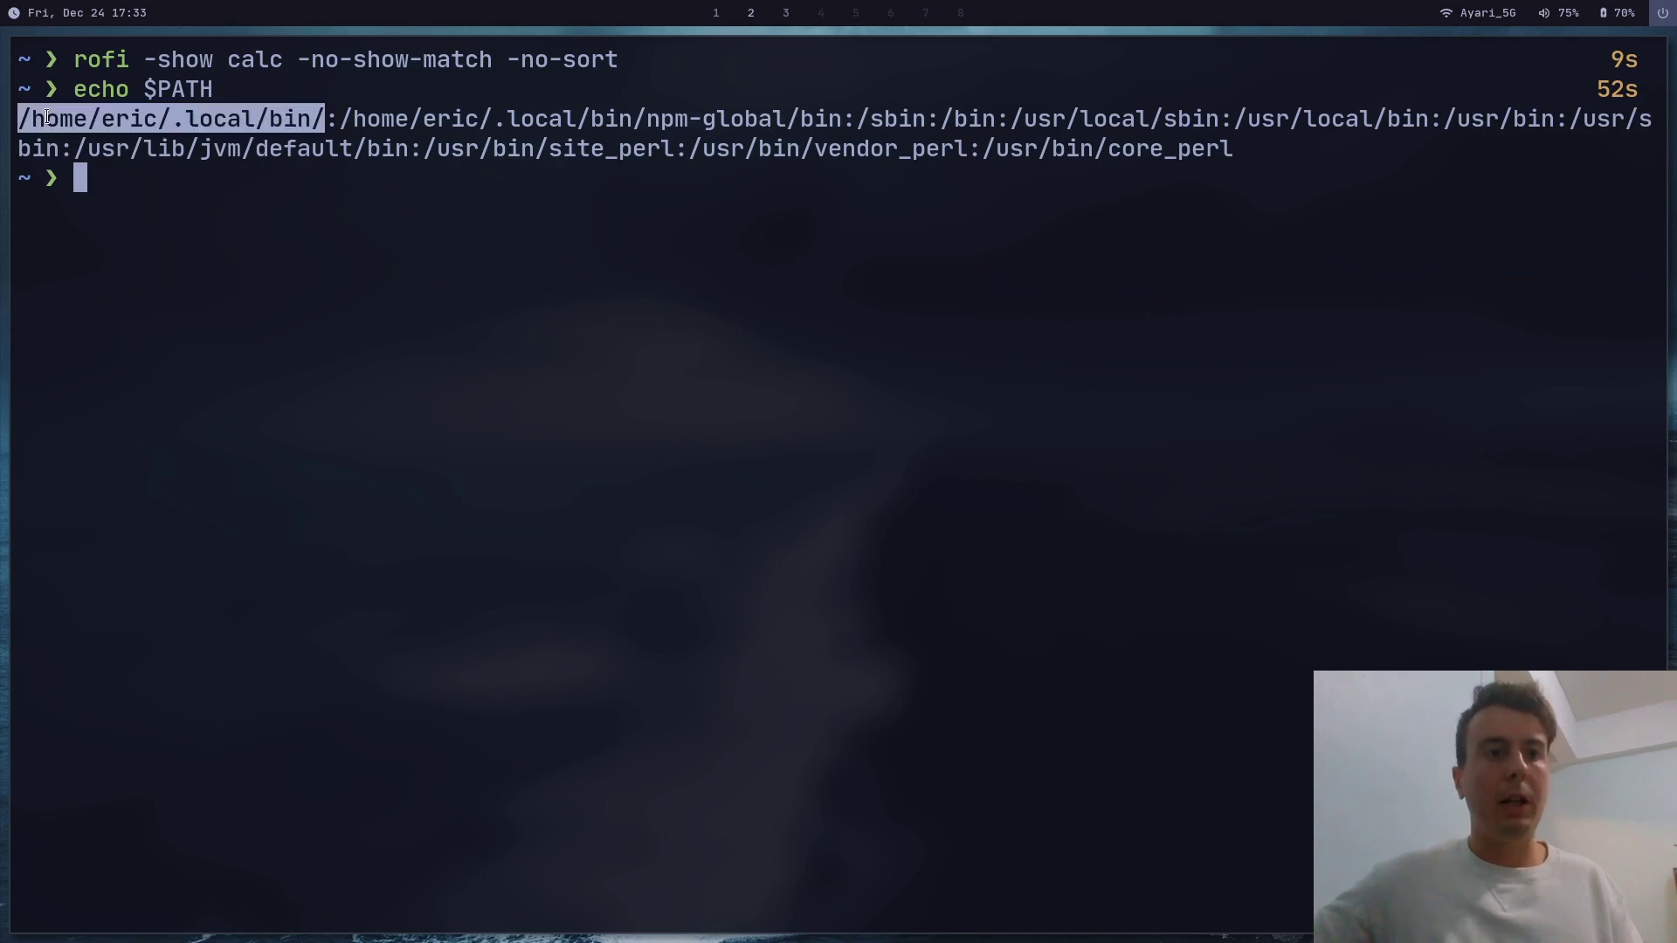
left_click(297, 127)
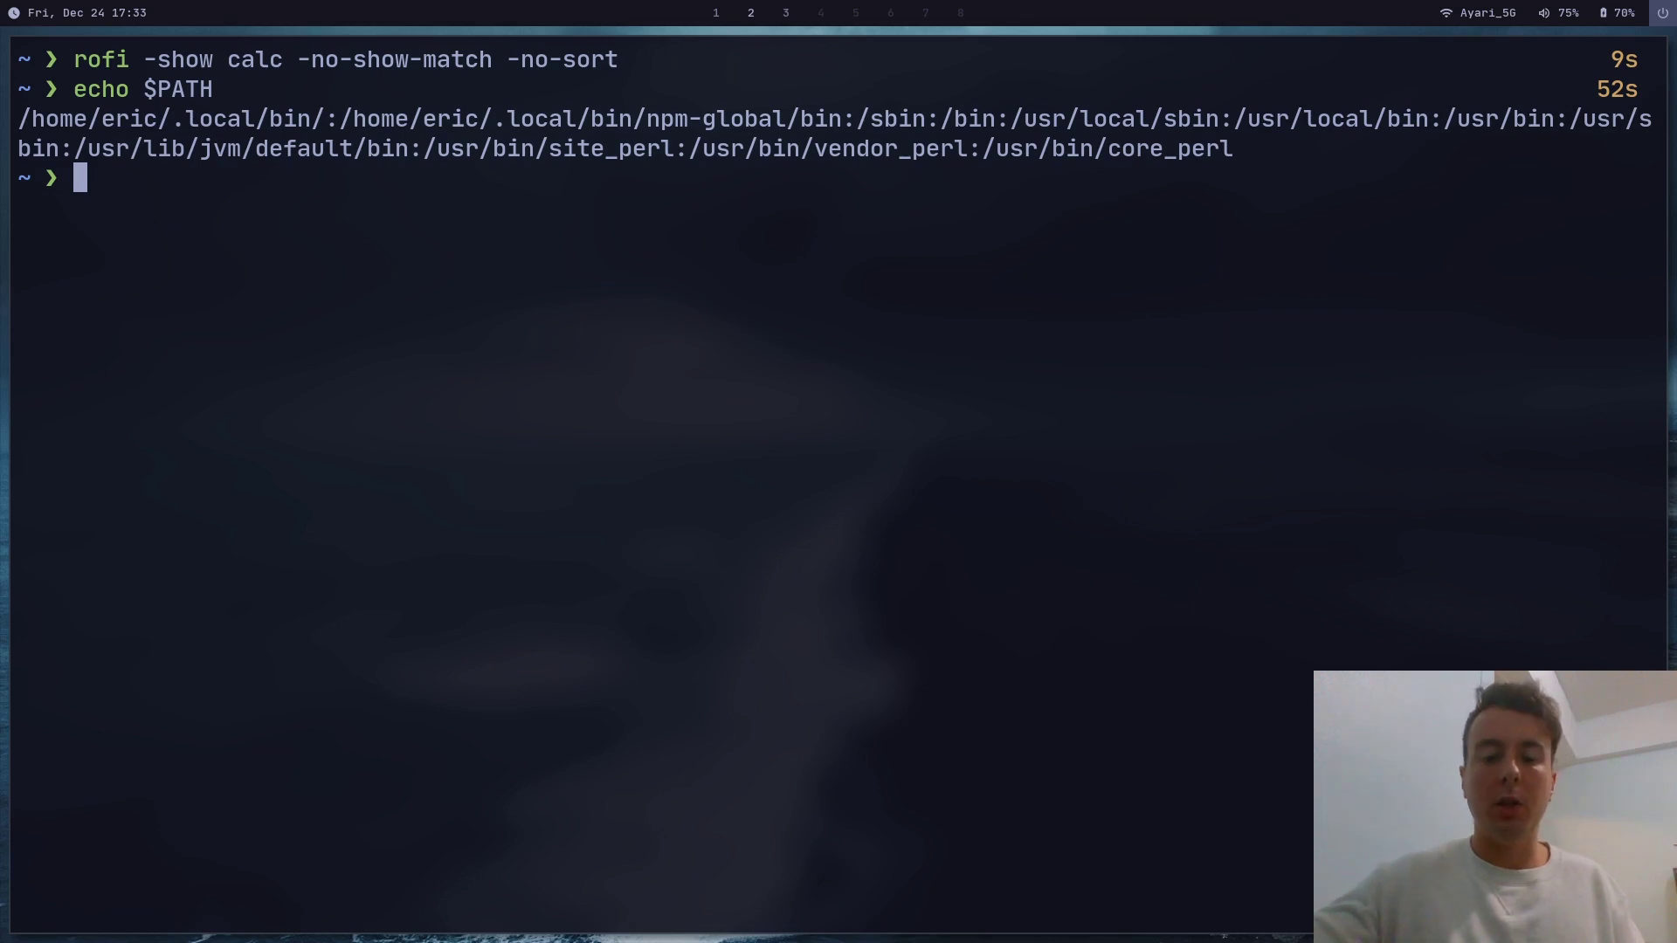
- Run the wifimenu script directly from the shell prompt
type("cd .local/bin")
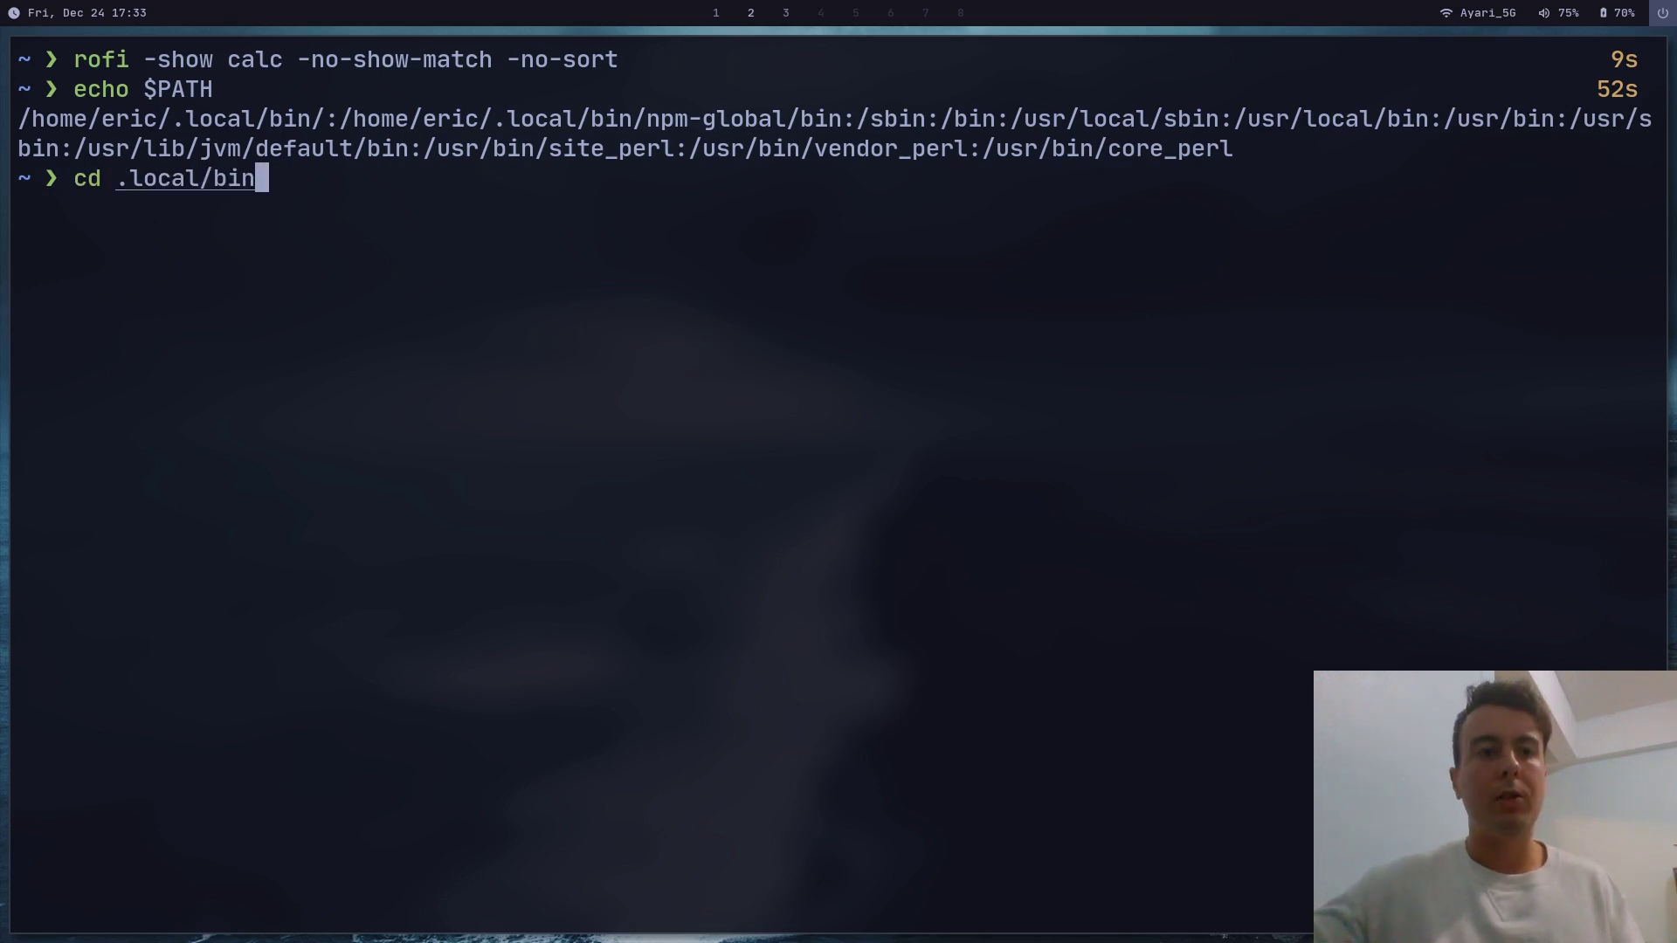
key("Left")
key("Left")
key("Left")
key("Right")
key("Right")
key("Right")
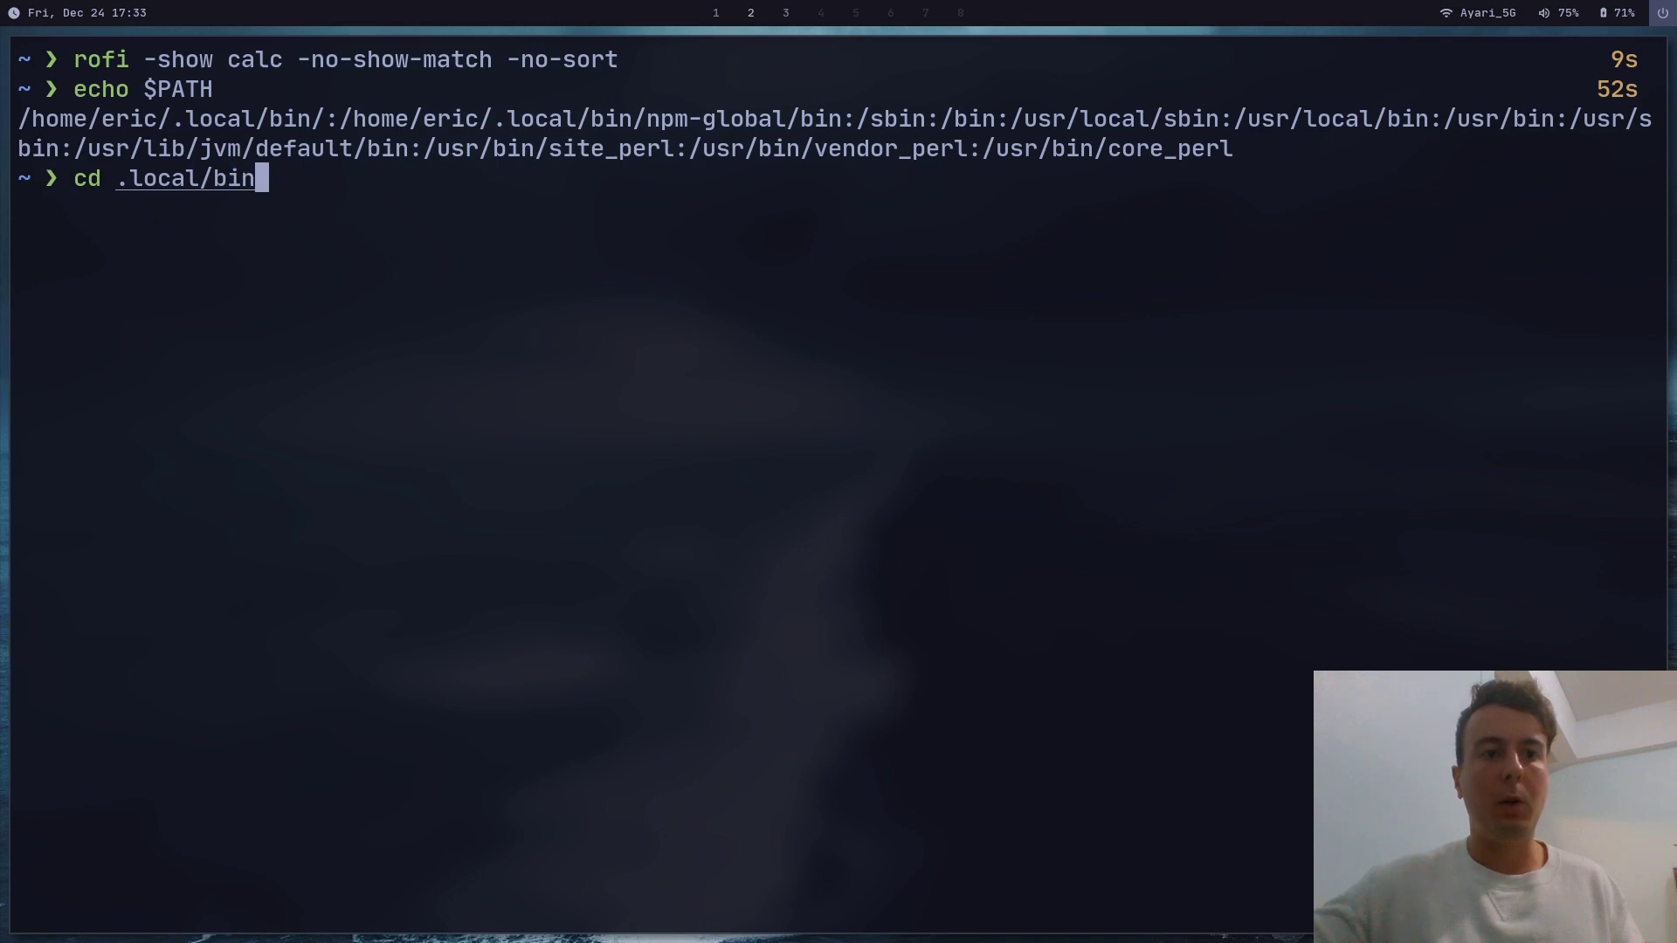
key("ctrl+u")
type("wifimenu")
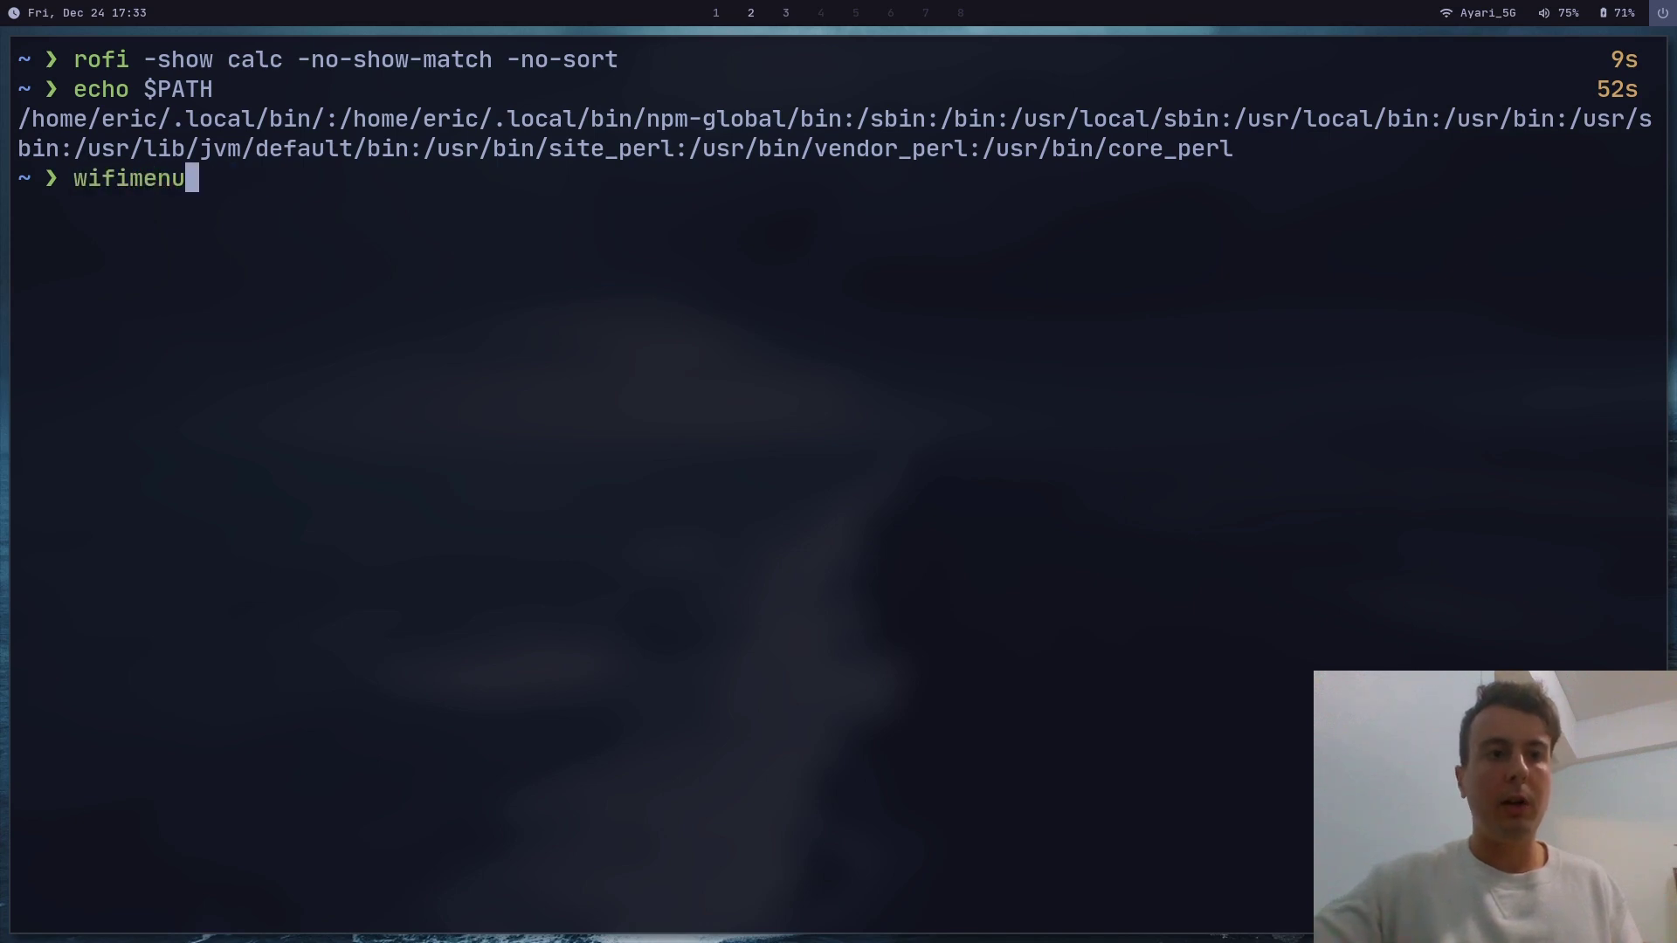
key("Return")
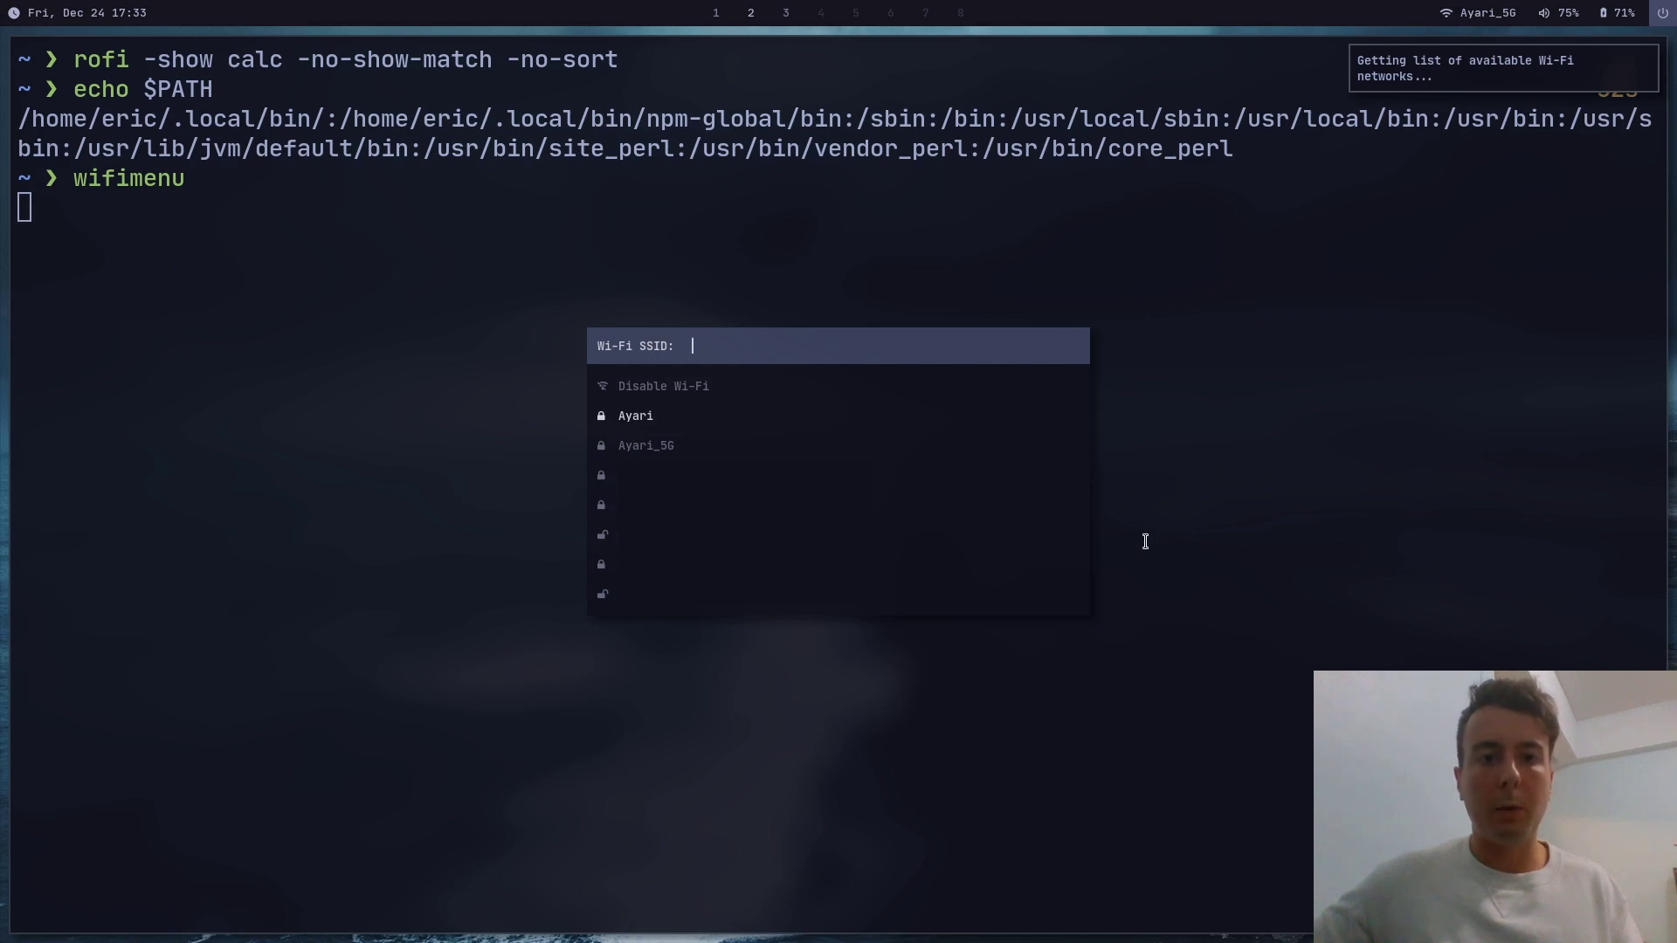
- Choose the first listed non-5G network in the Rofi Wi-Fi menu to connect
key("Up")
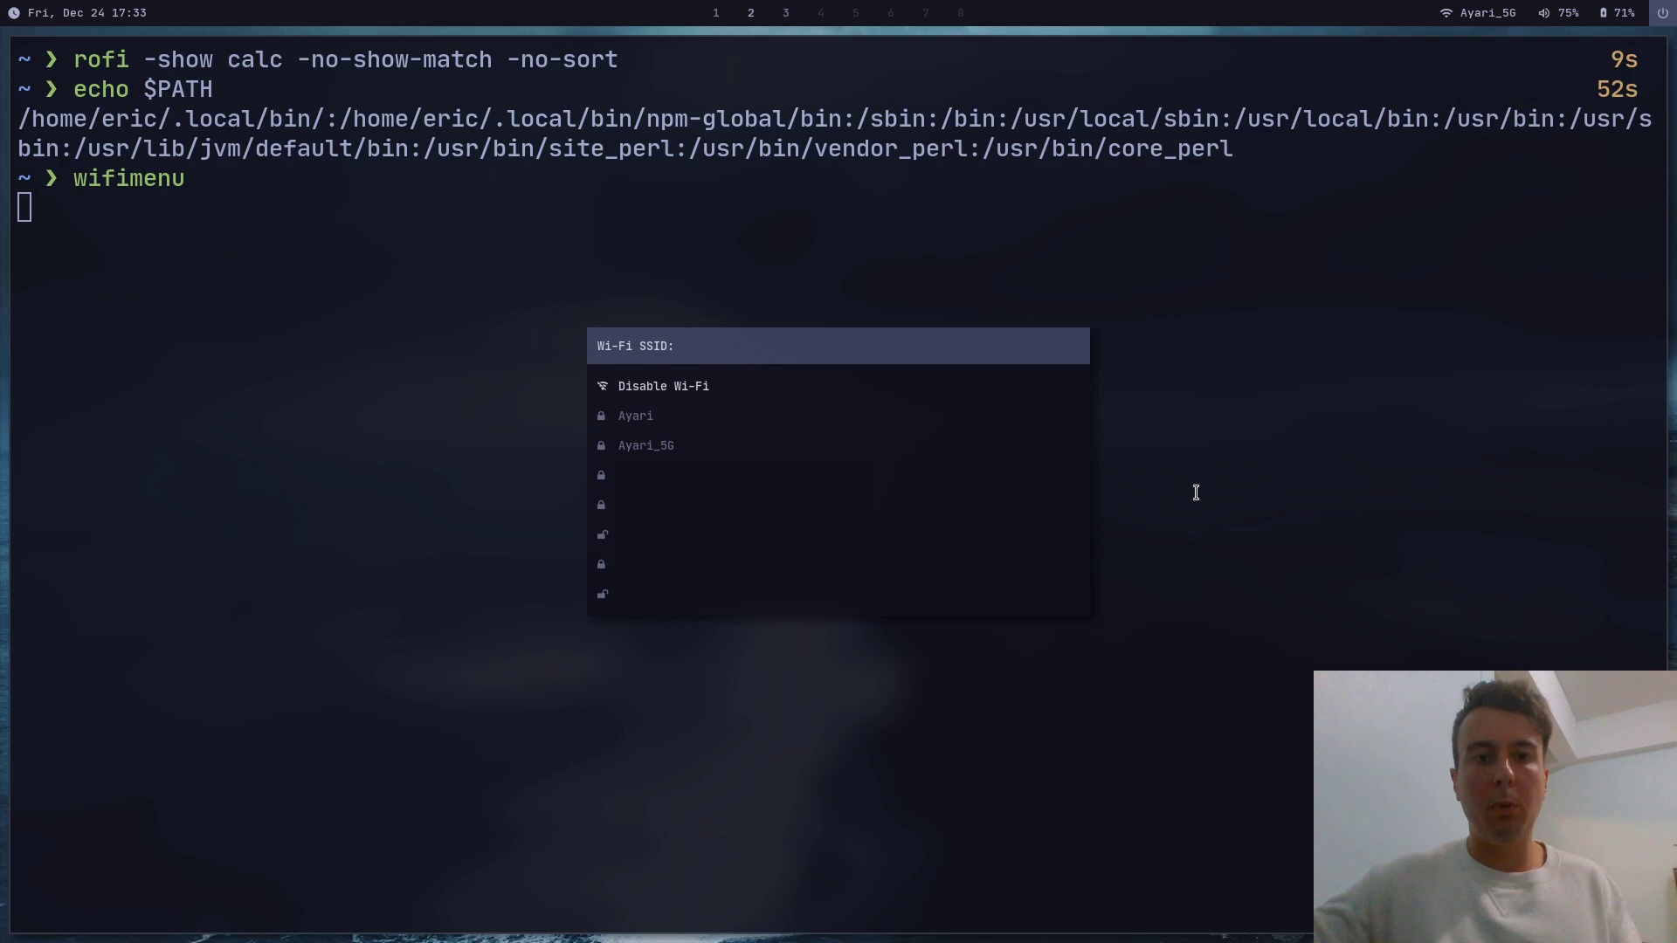
key("Down")
key("Return")
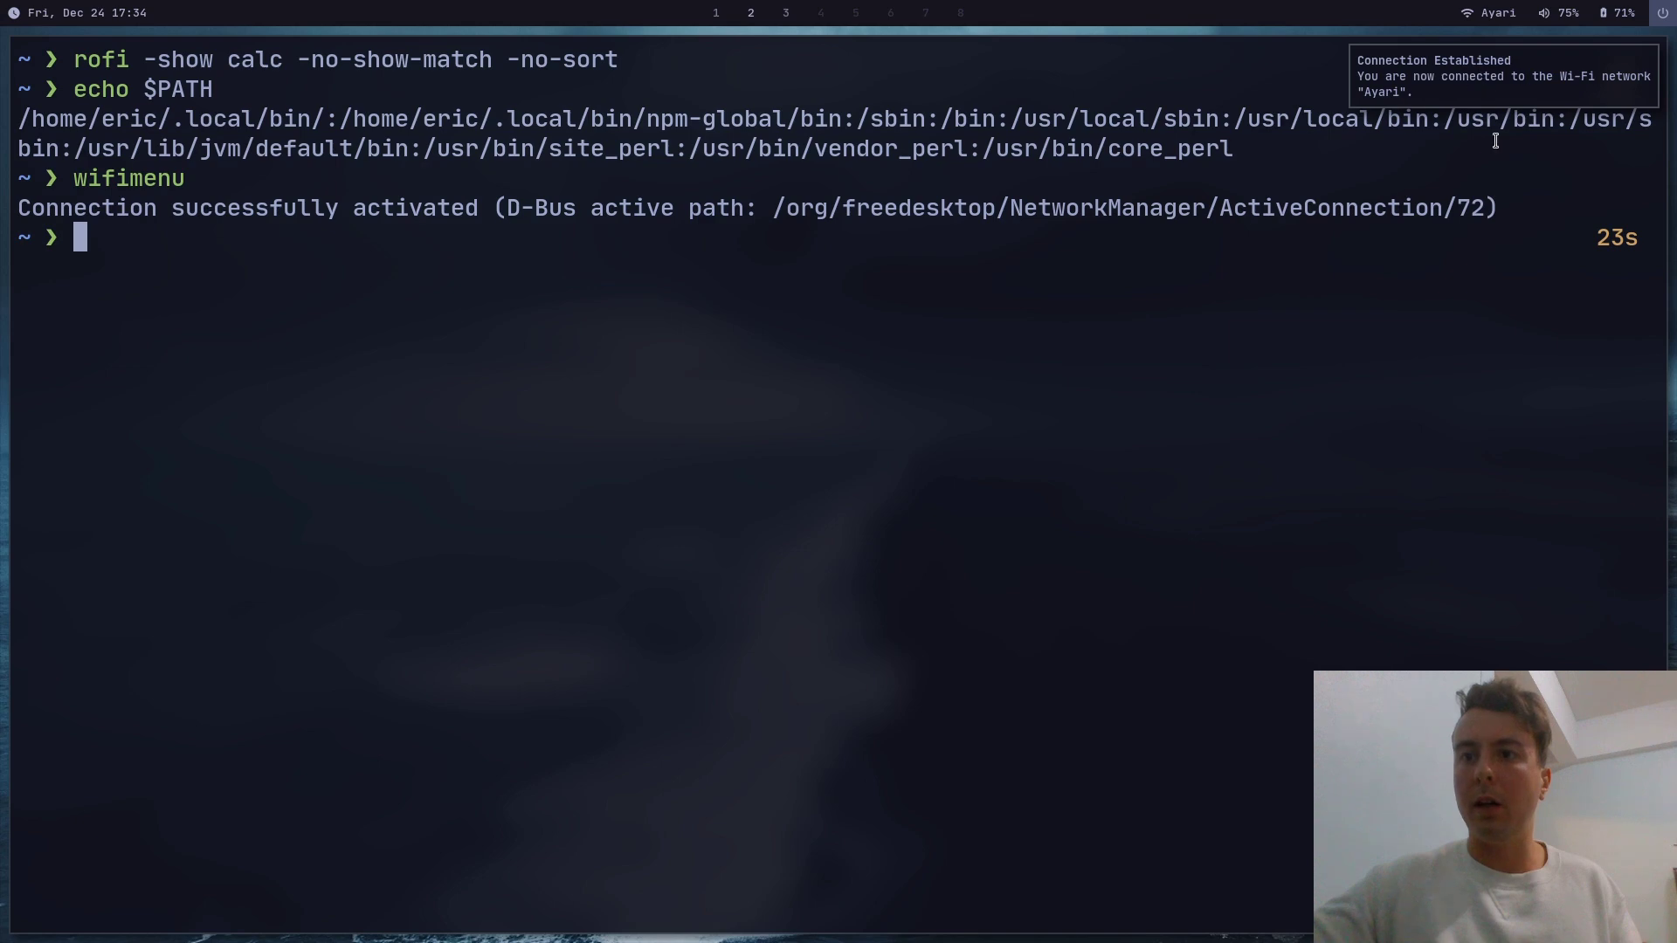
left_click(1666, 10)
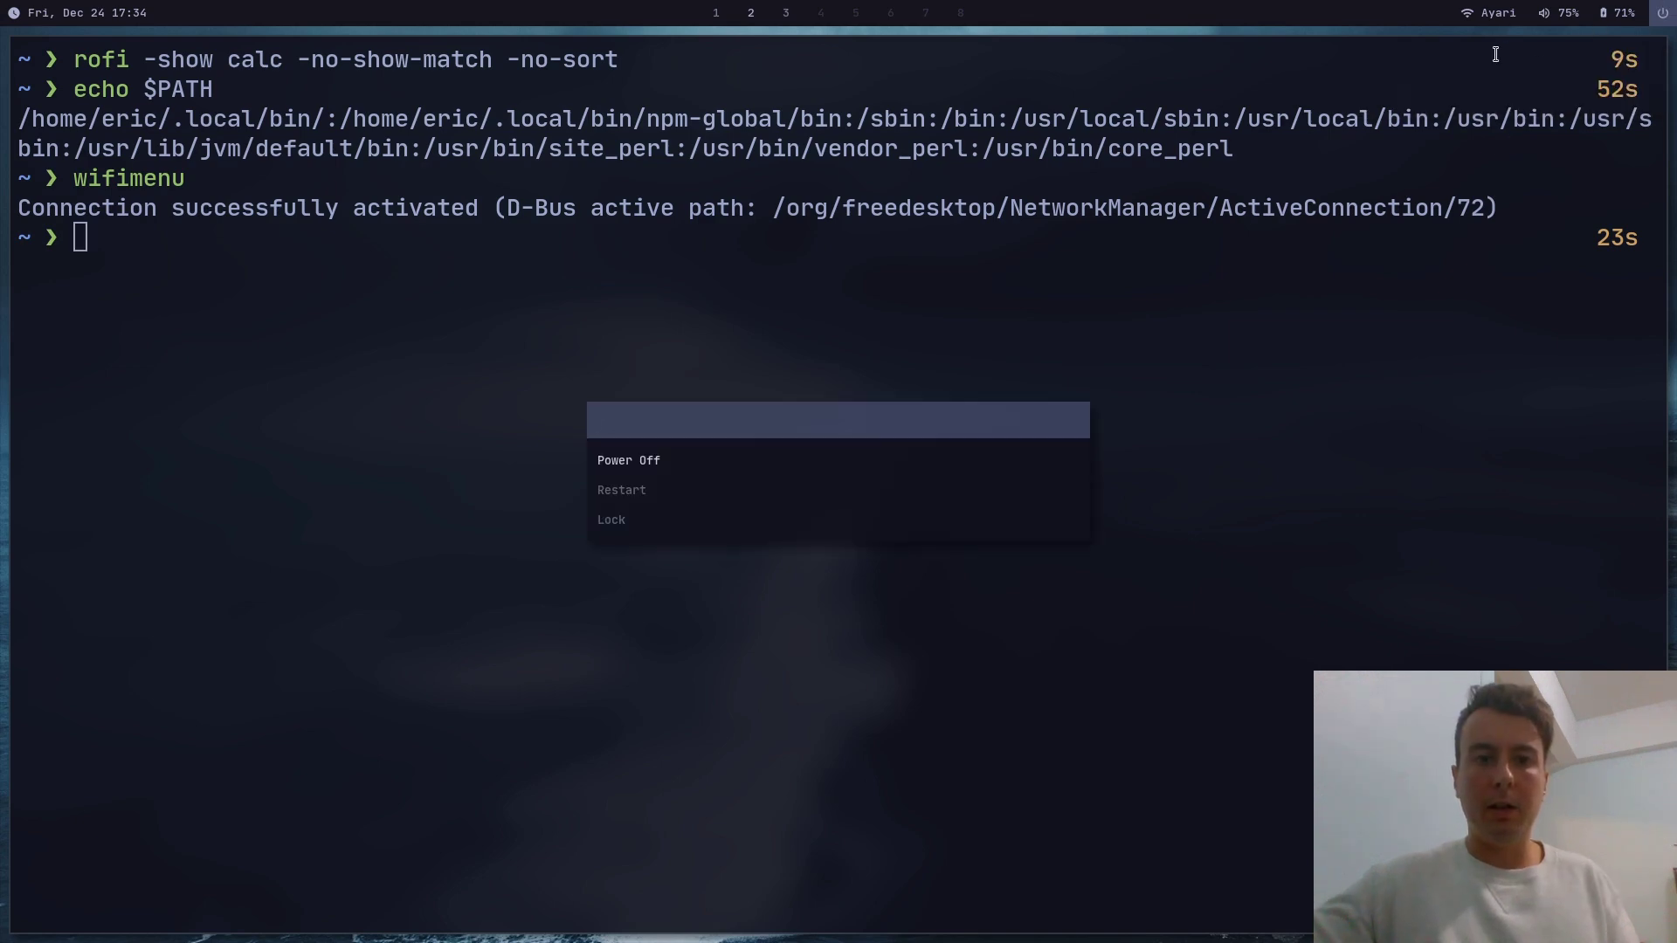
key("Down")
key("Down")
key("Up")
key("Up")
key("Down")
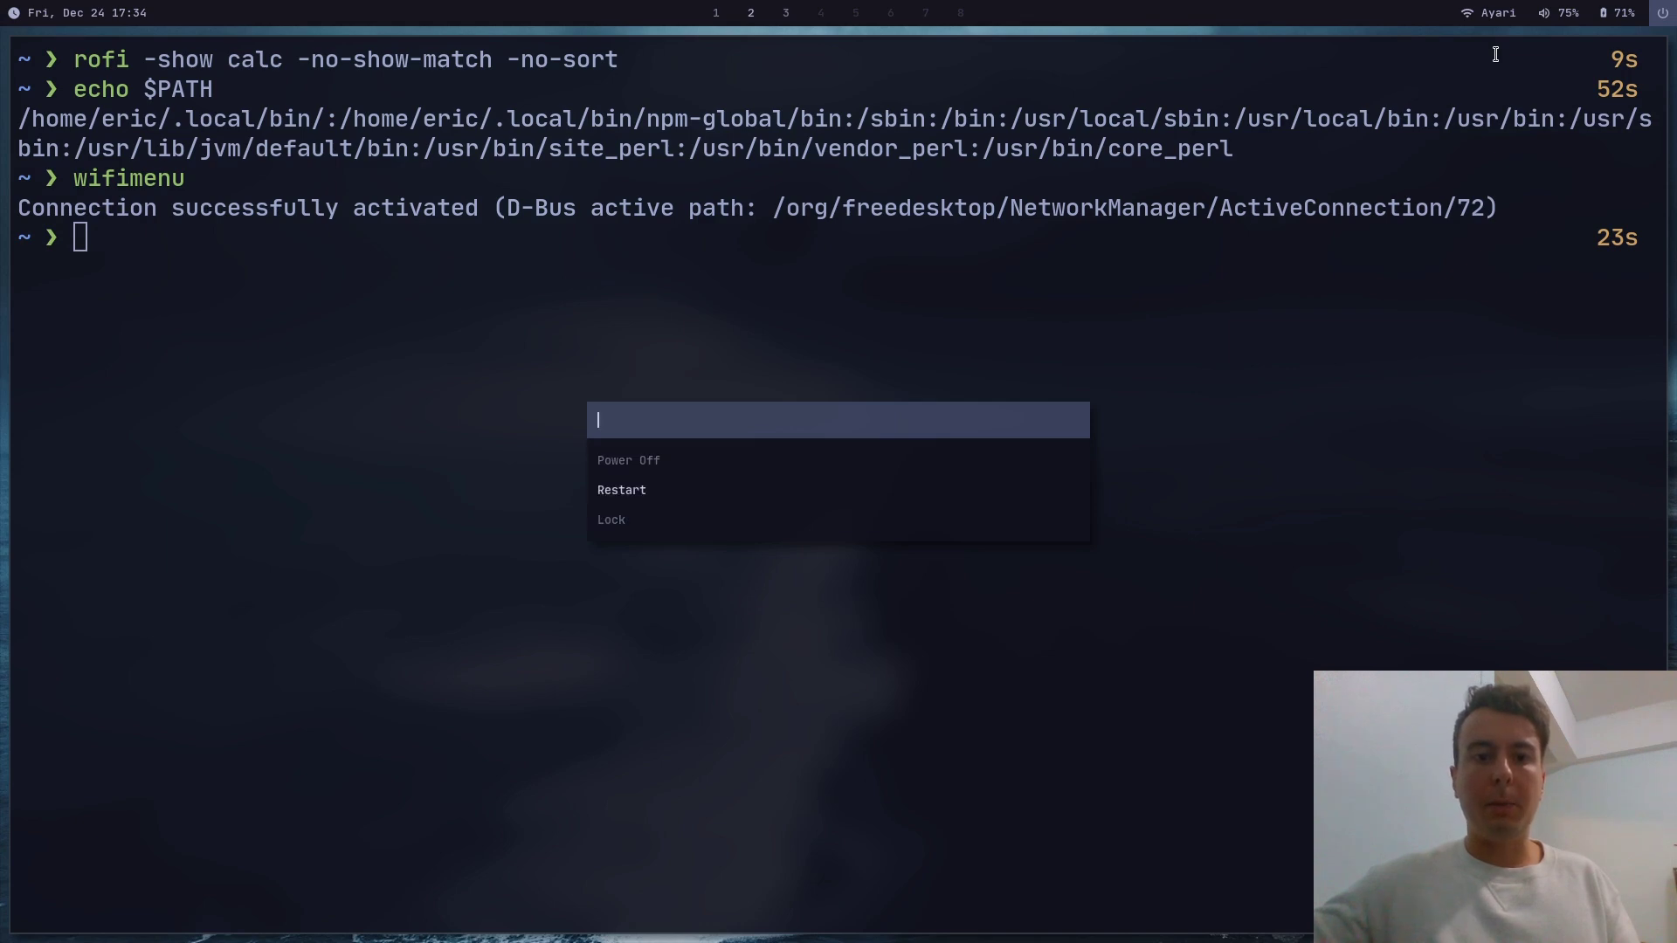
key("Down")
key("Up")
key("Up")
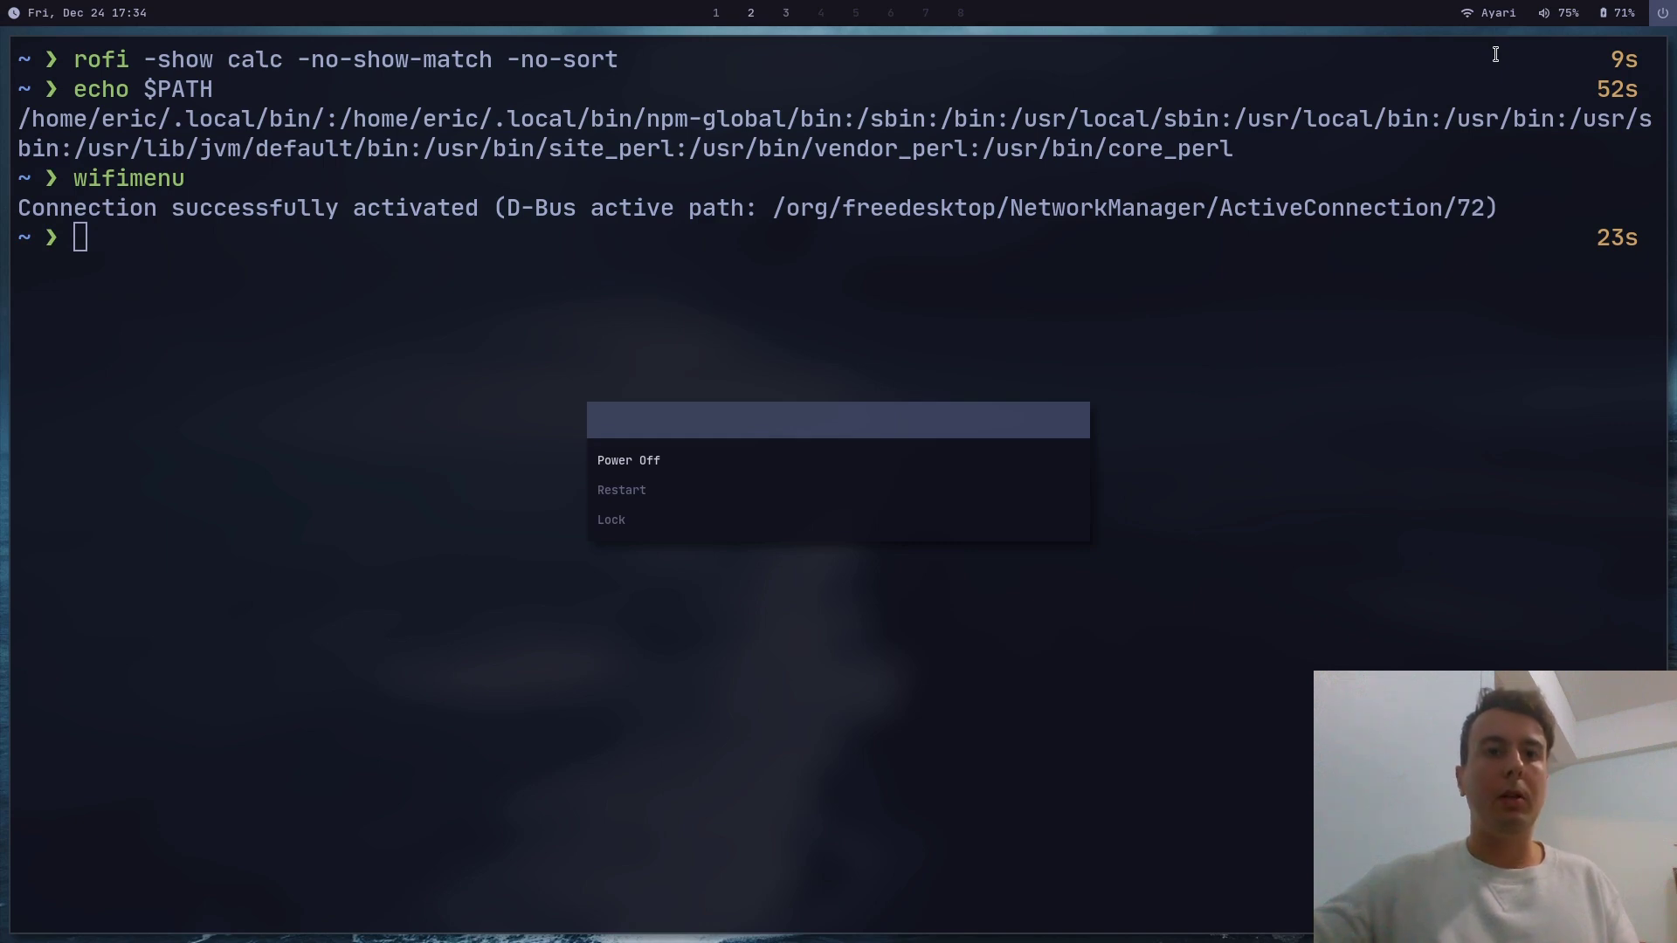
key("Escape")
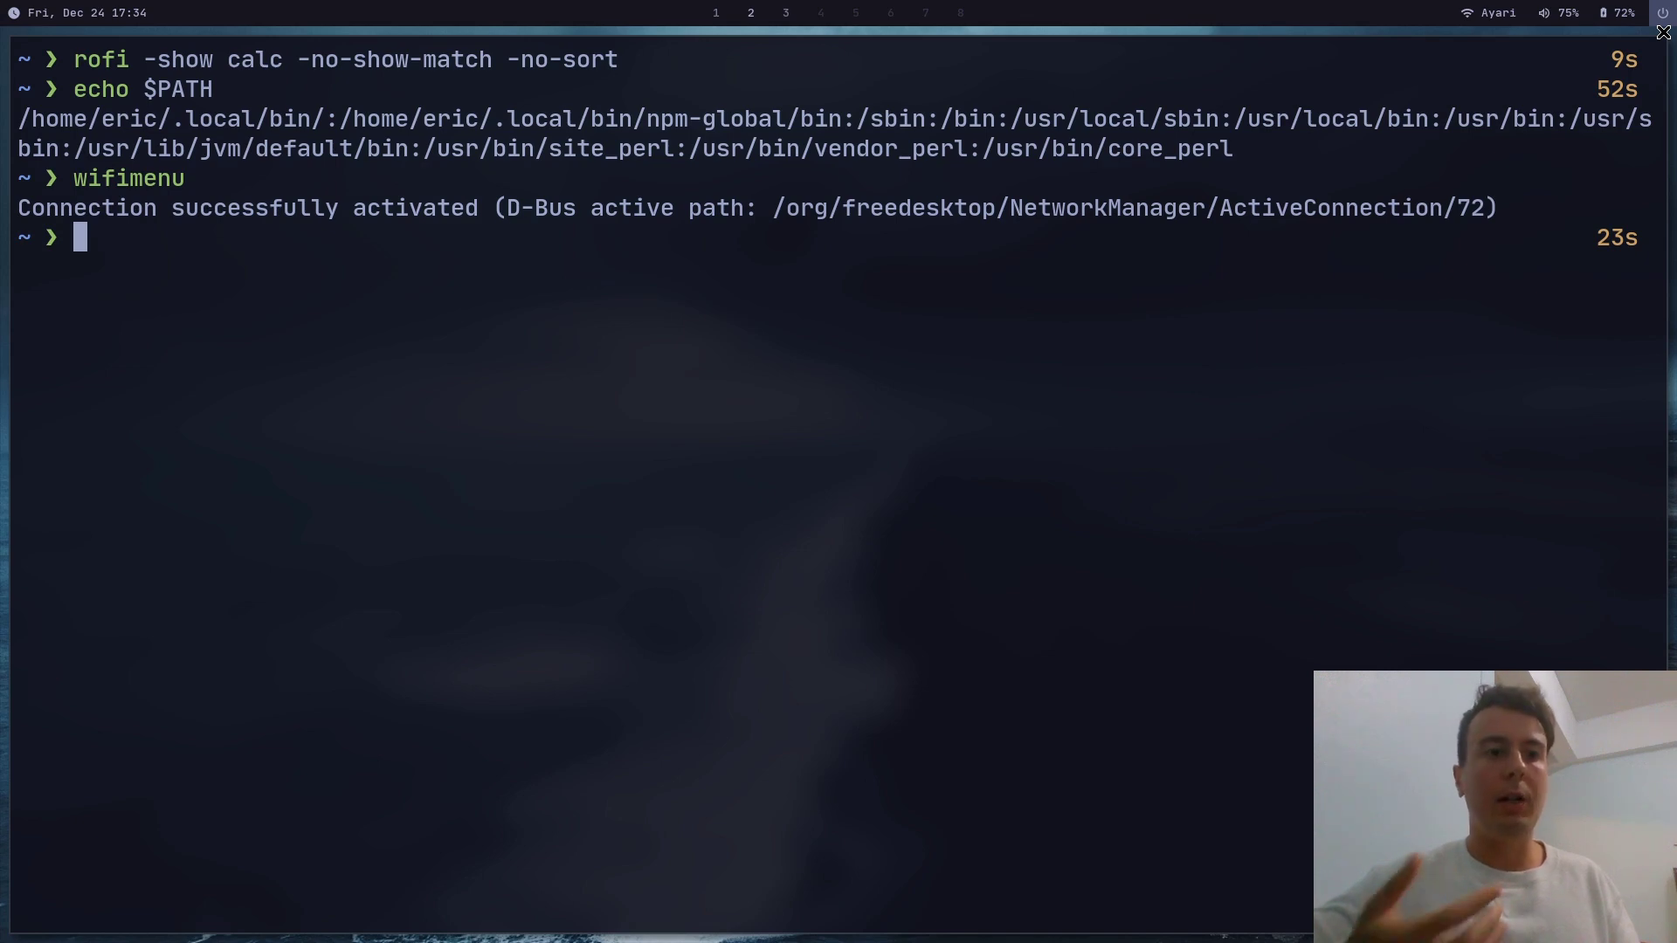
- Open .local/bin/powermenu in Vim, save it, and trace the chosen= line's rofi -dmenu command
type("v")
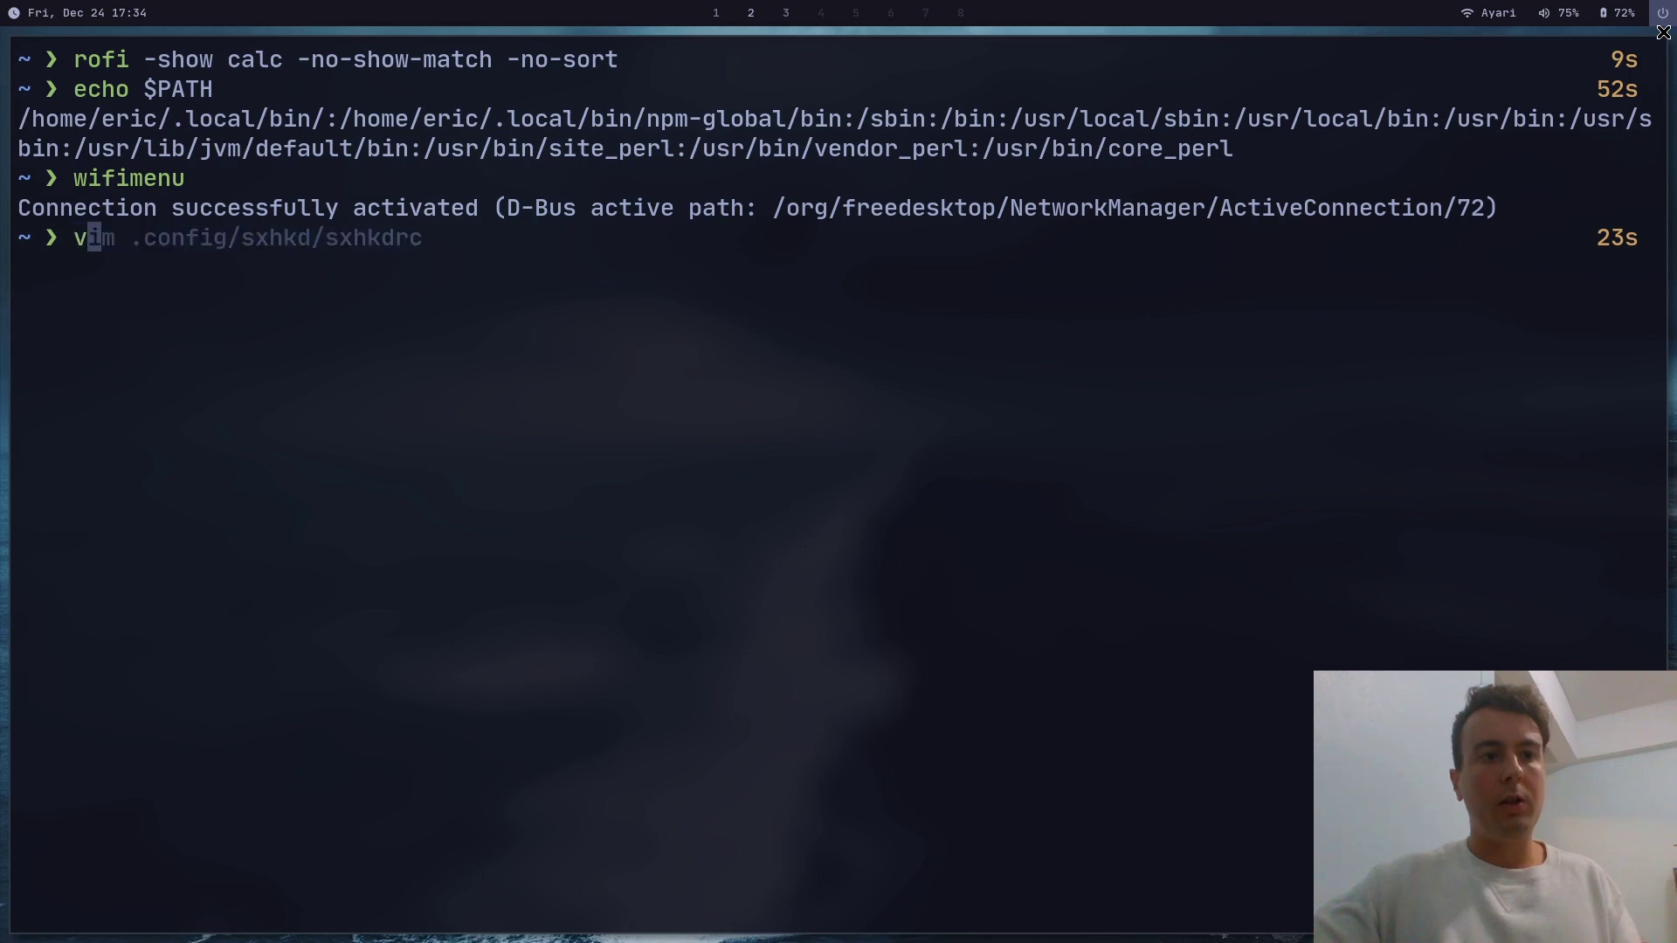
type("im .local")
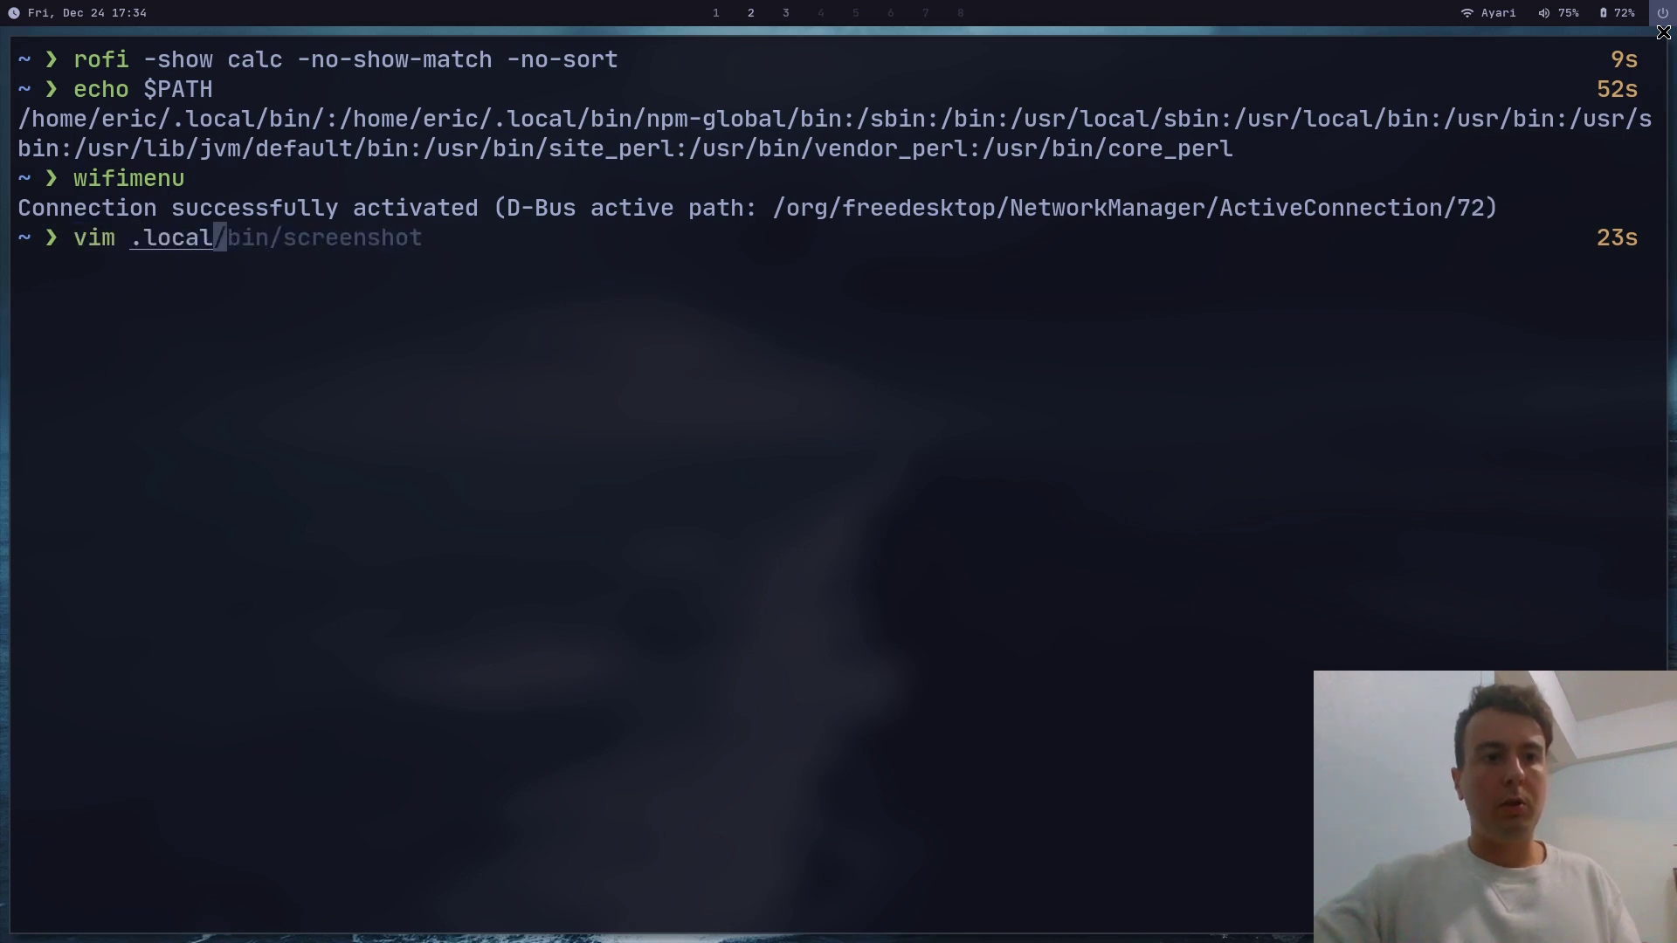
type("/bin/")
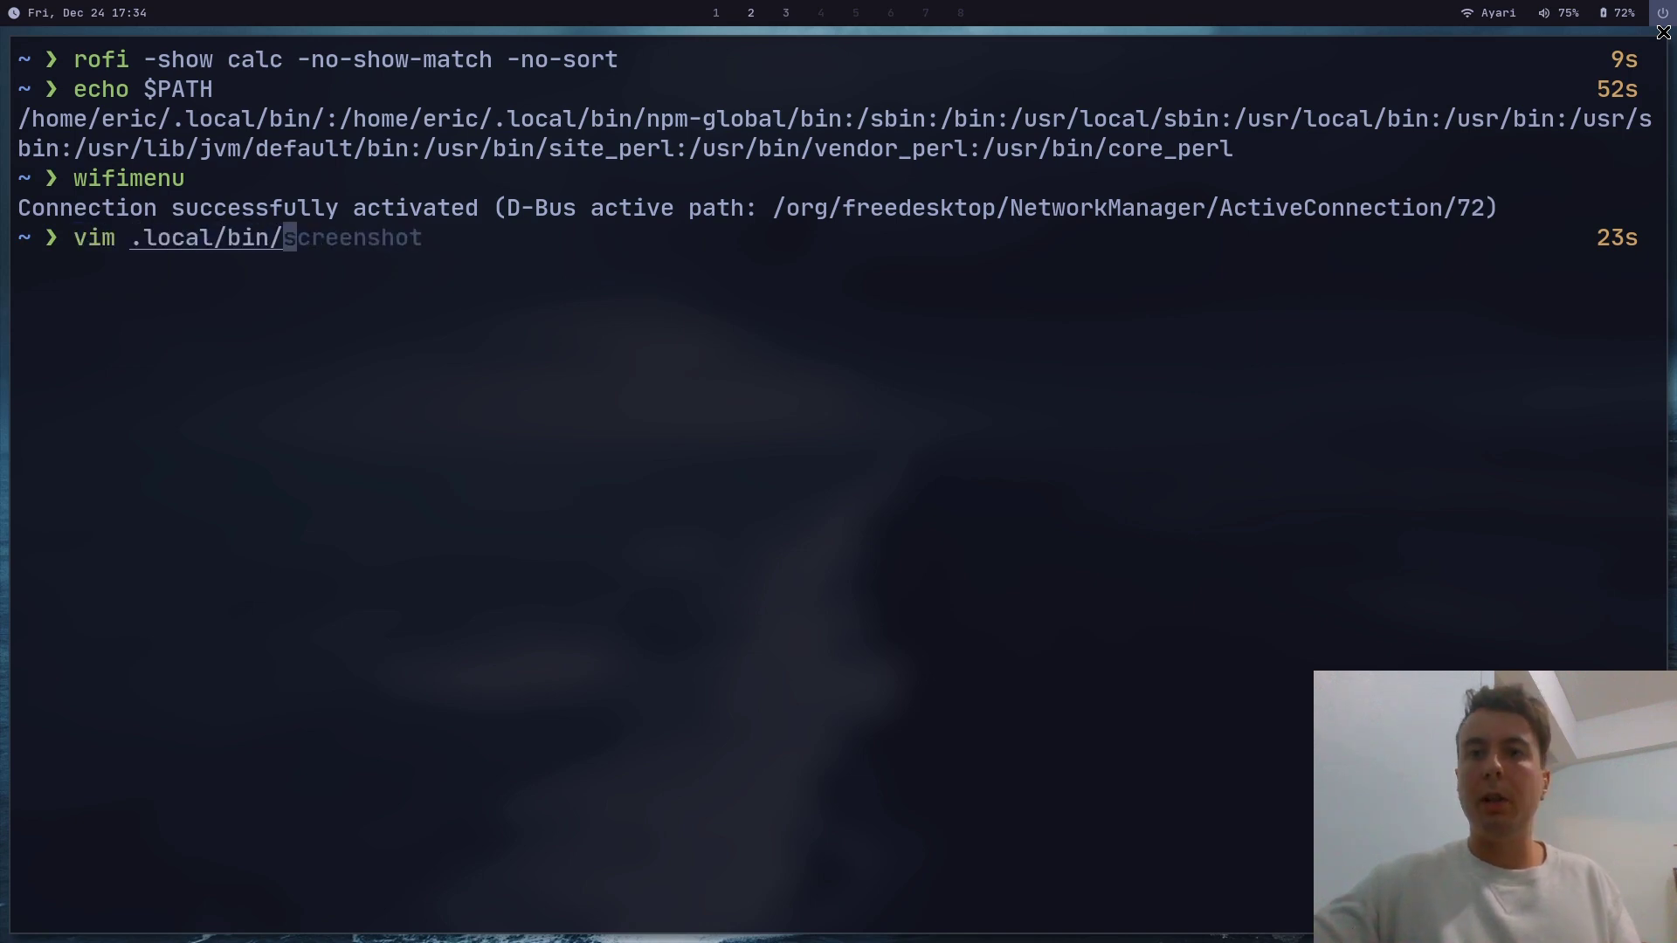
type("powermenu")
key("Return")
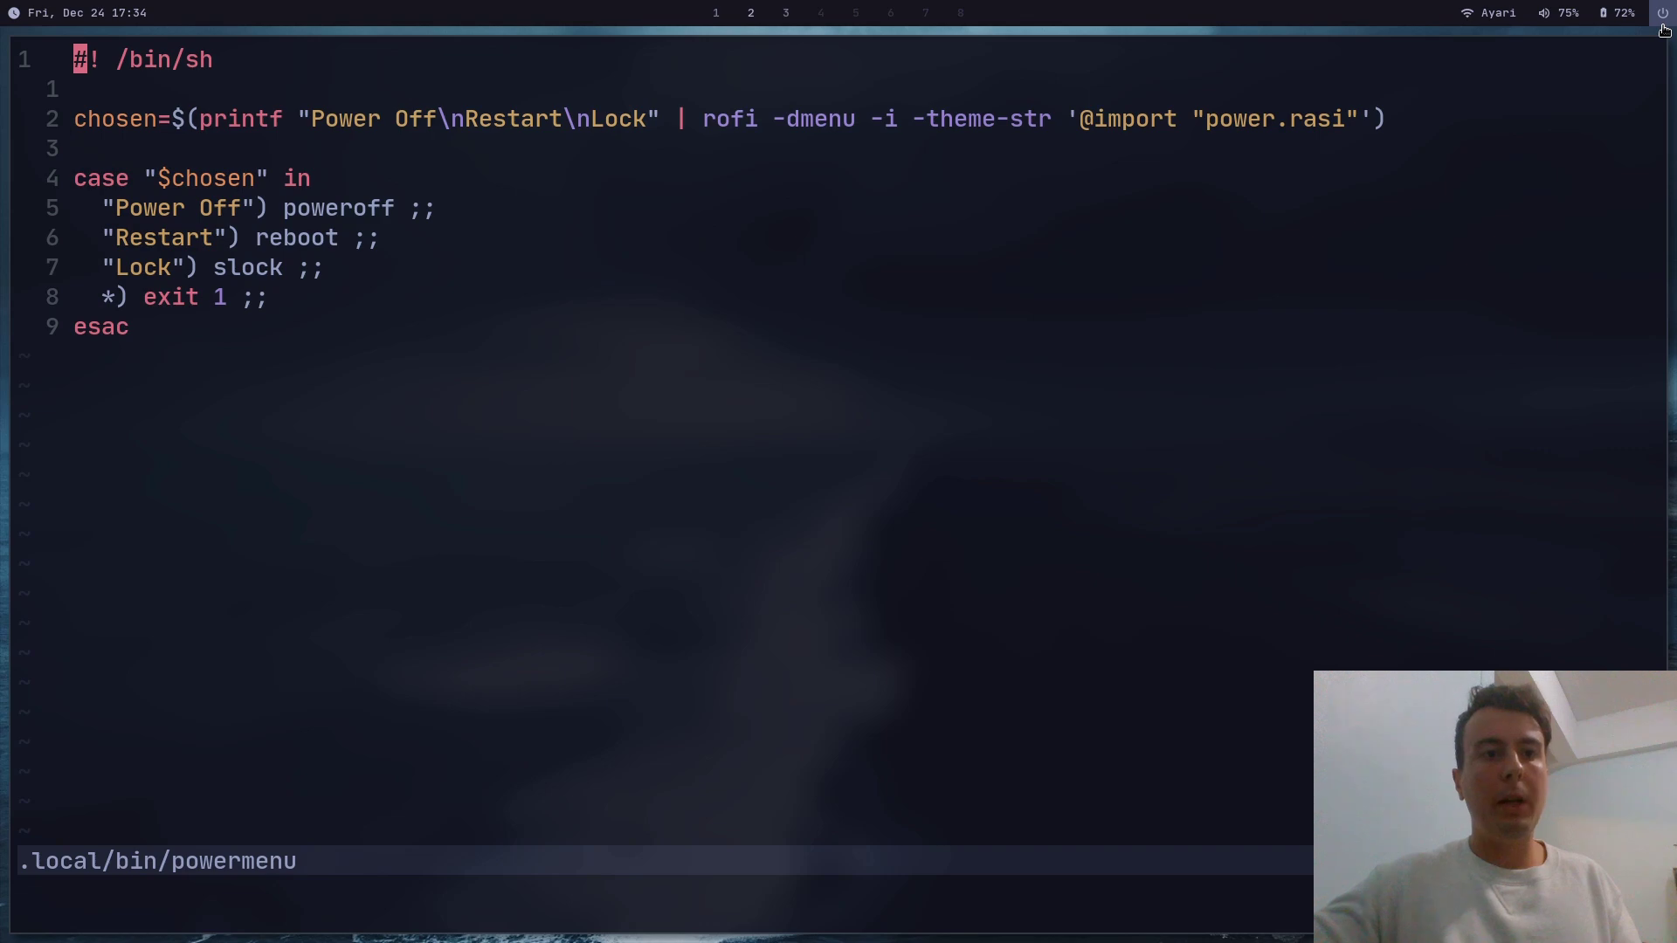
key("j")
key("j")
key("l")
key("l")
key("l")
key("l")
key("l")
key("l")
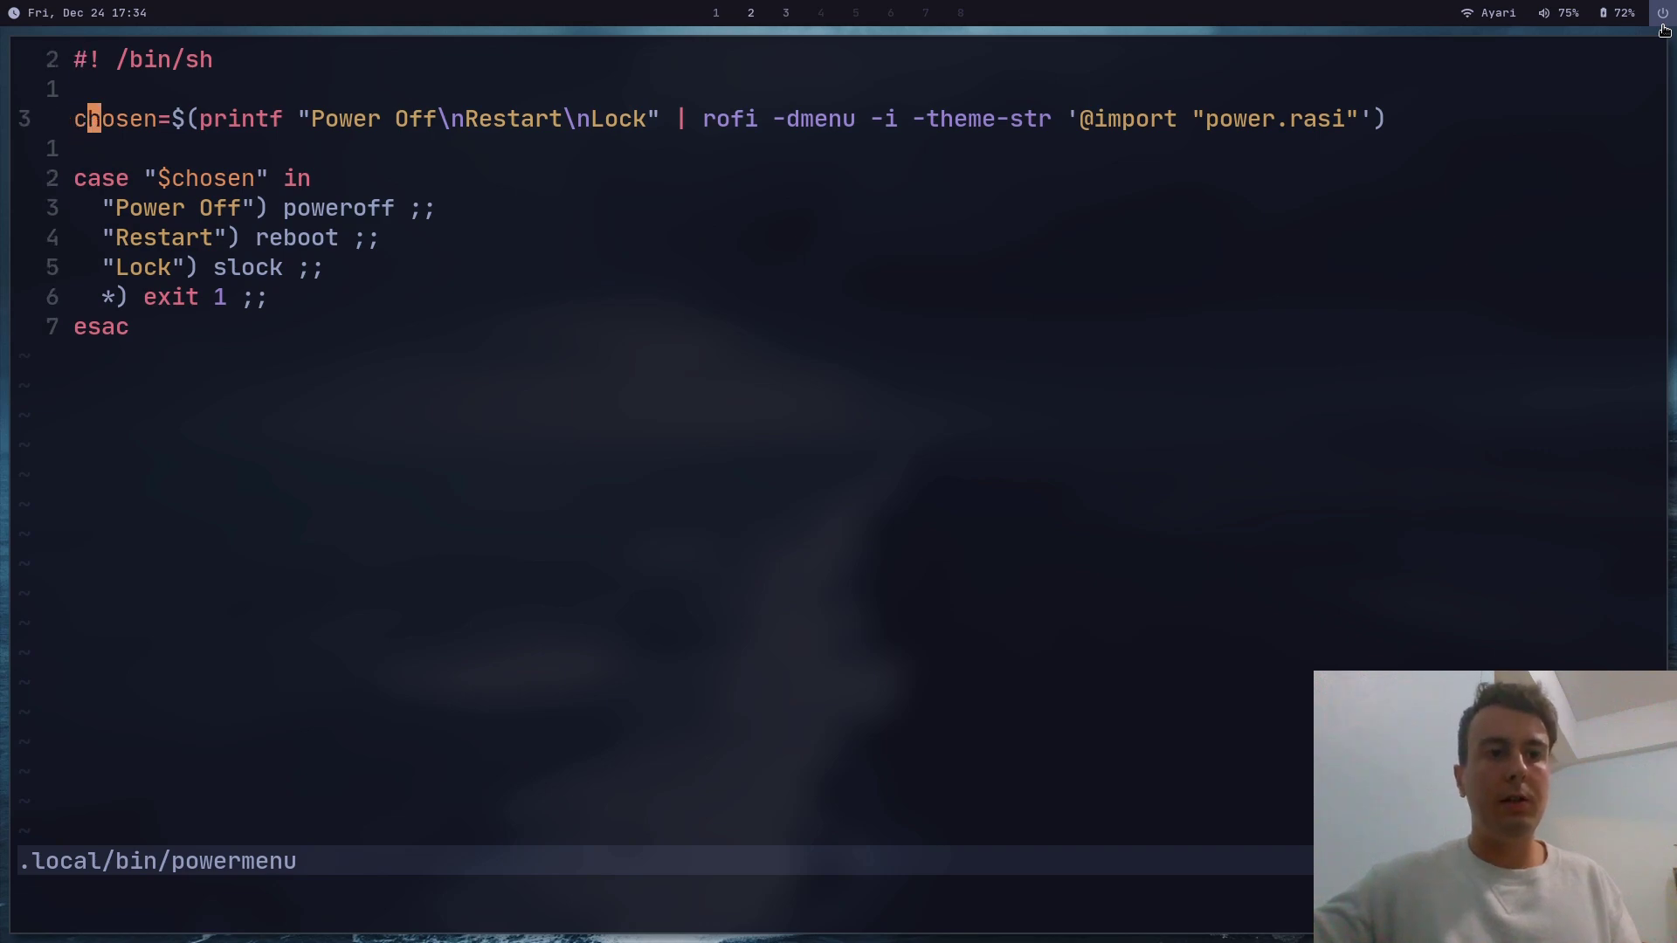
key("l")
key("l")
key("l")
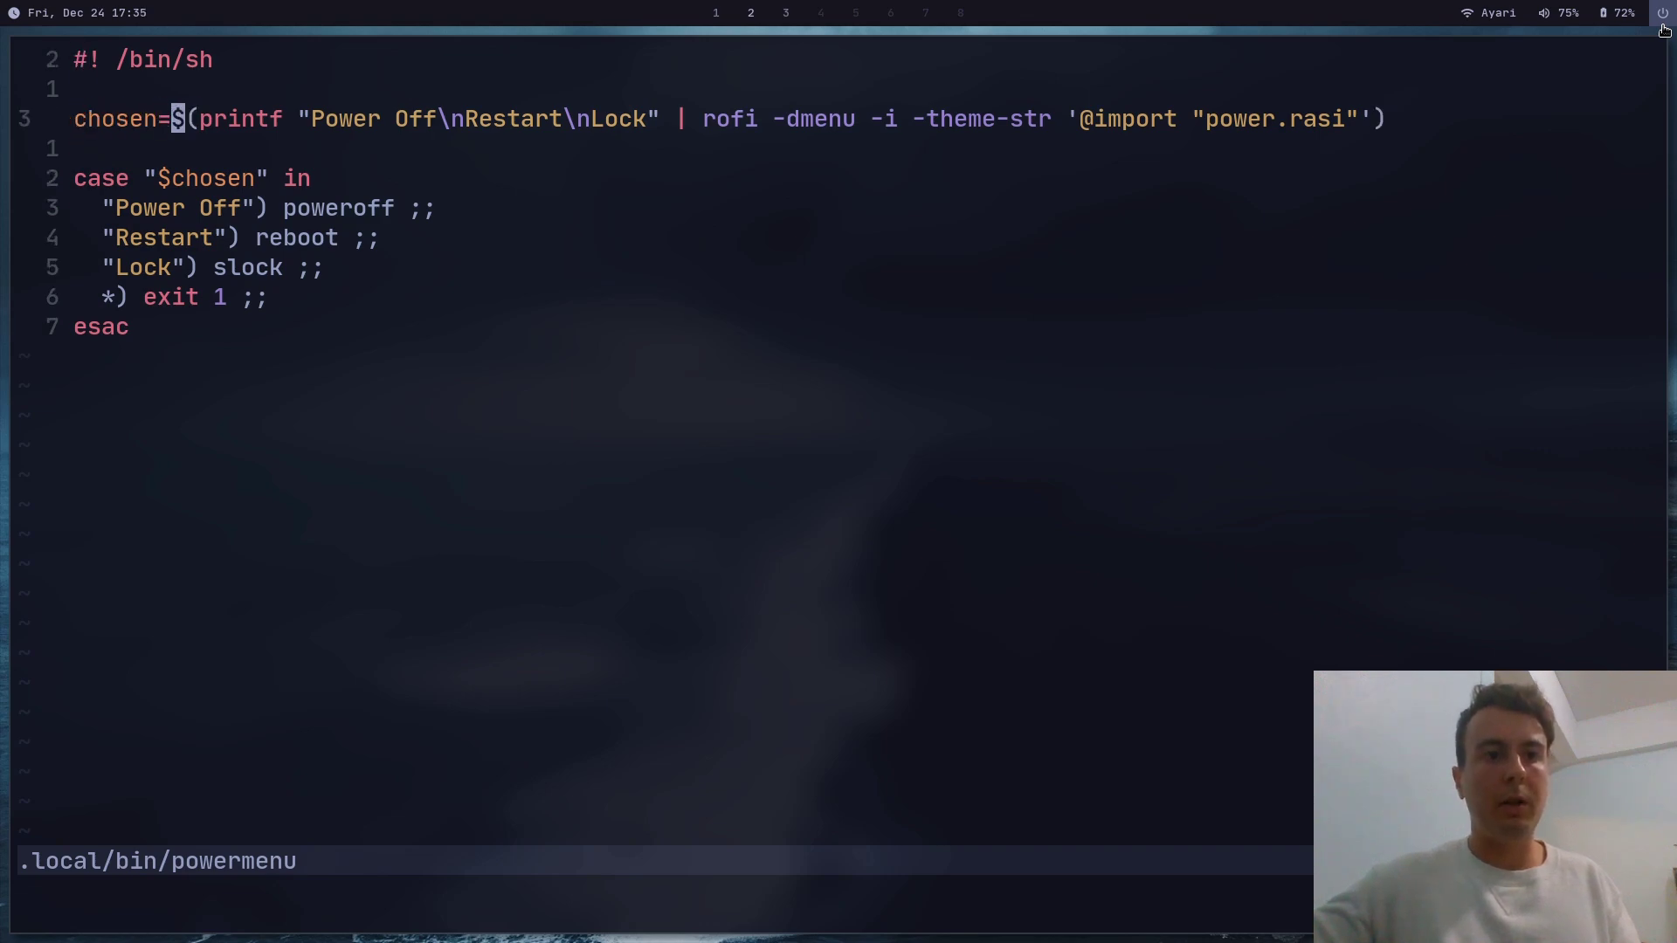
type(":w")
key("Return")
key("l")
key("l")
key("l")
key("l")
key("l")
key("l")
key("l")
key("l")
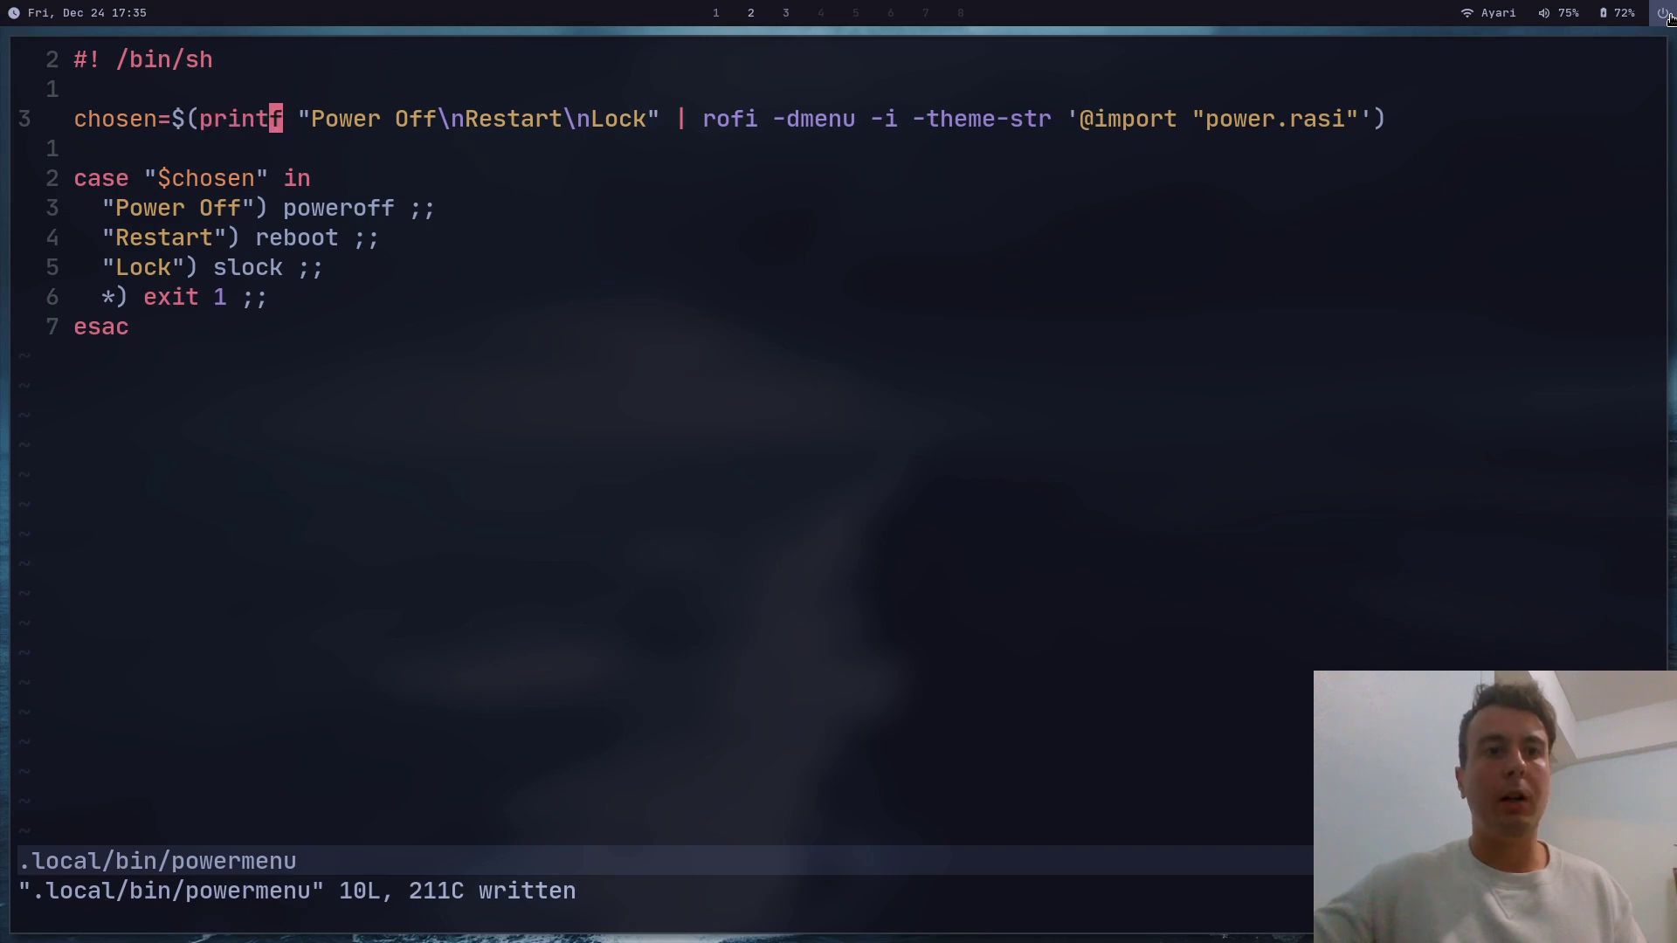
key("l")
key("l")
key("l")
key("l")
key("l")
key("l")
key("l")
key("l")
key("l")
key("l")
key("l")
key("l")
key("l")
key("l")
key("l")
key("l")
key("l")
key("l")
key("l")
key("l")
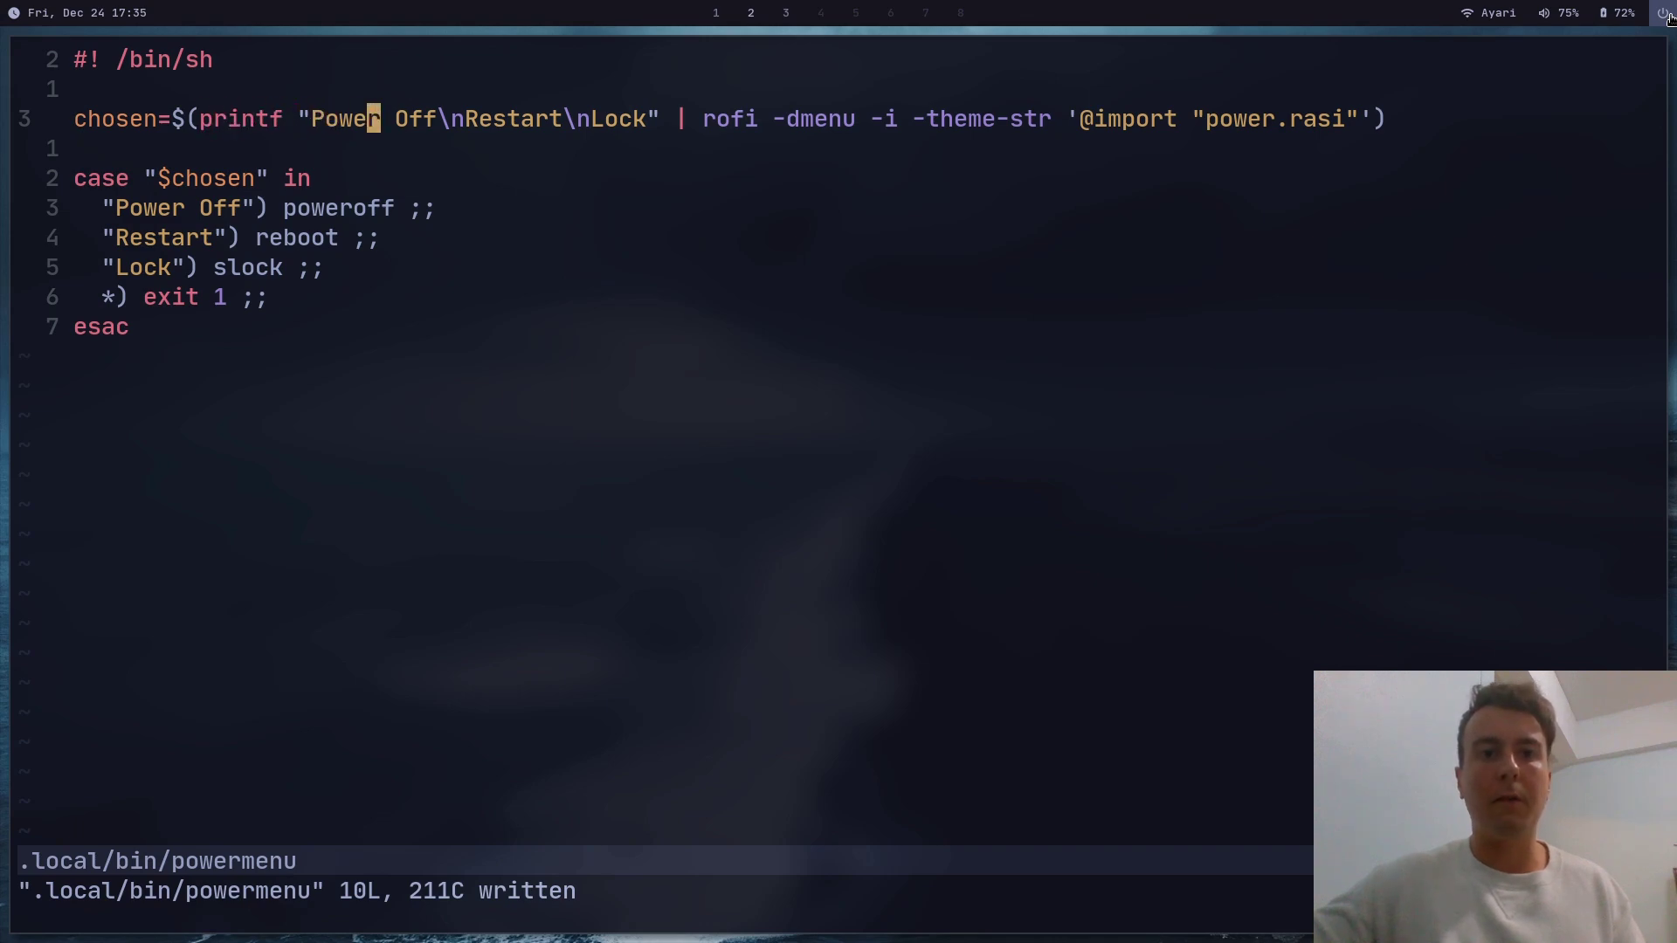
key("l")
key("l")
key("l")
key("l")
key("l")
key("l")
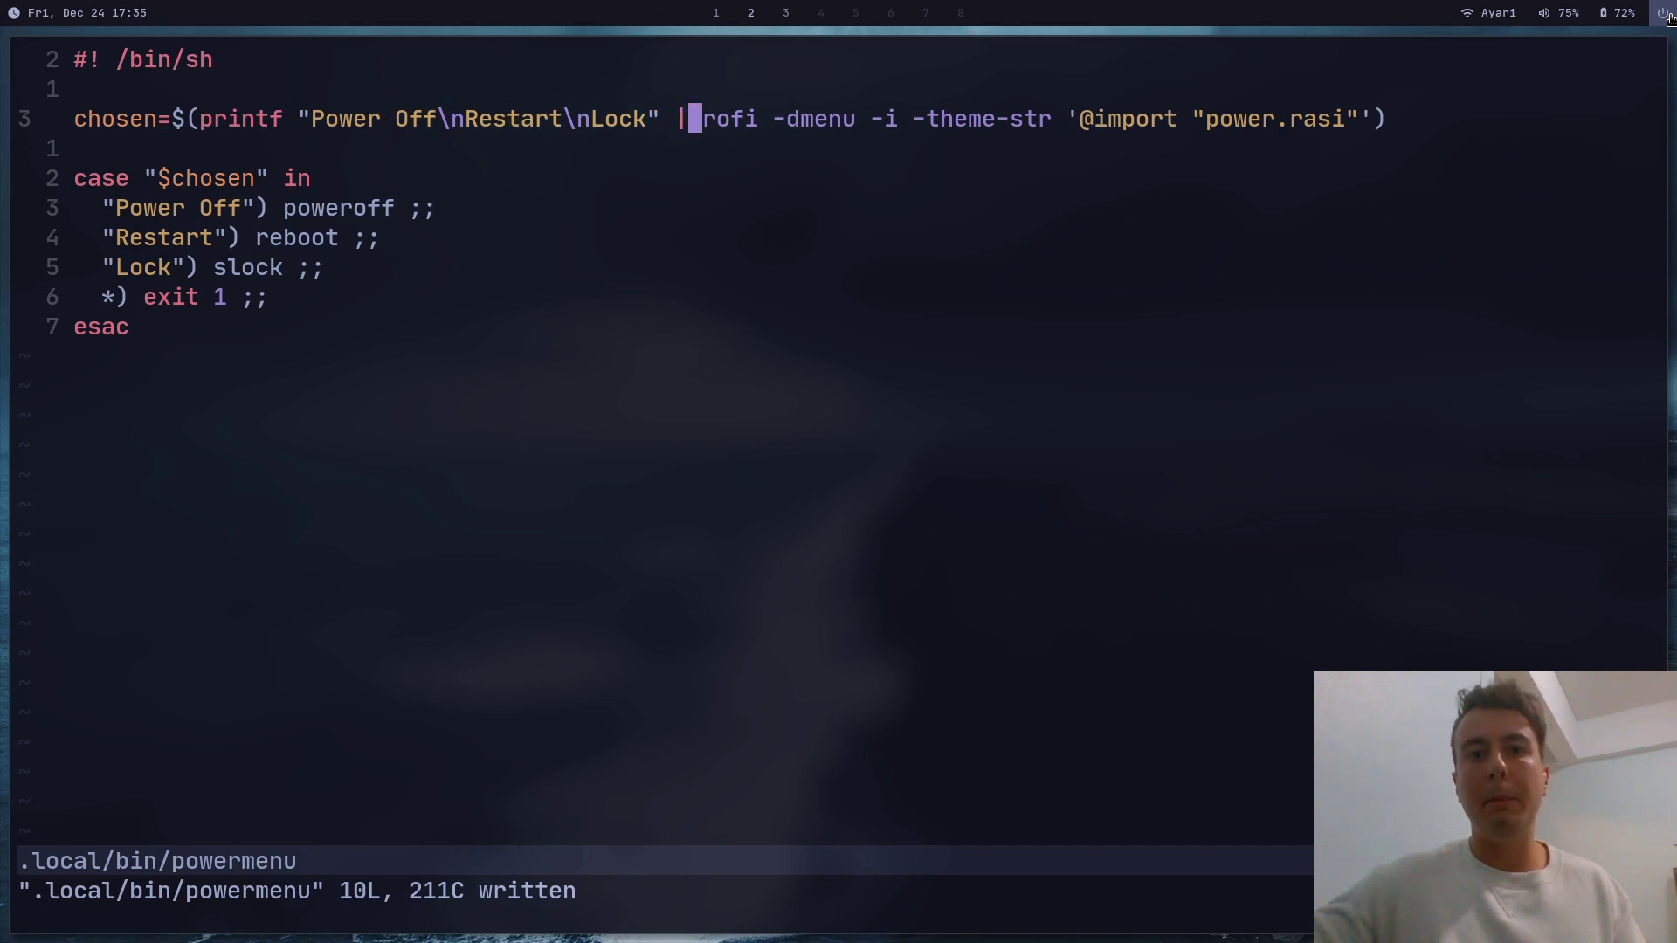
key("l")
key("l")
key("l")
key("l")
key("l")
key("l")
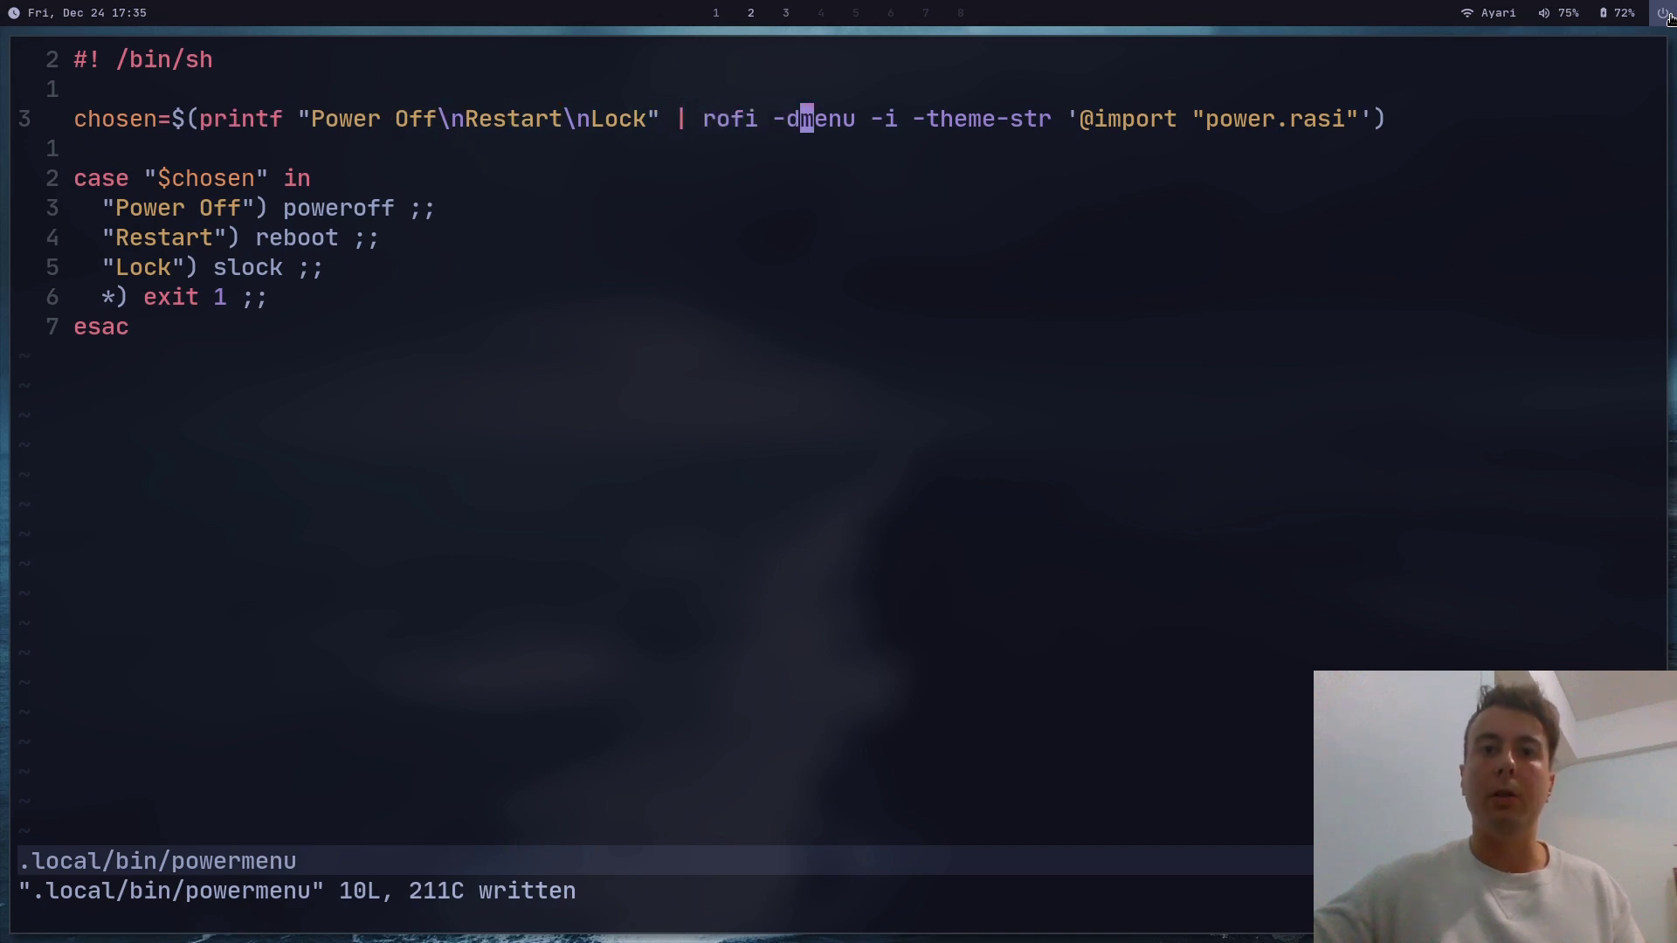
key("l")
key("l")
key("l")
key("h")
key("h")
key("h")
key("h")
key("h")
key("h")
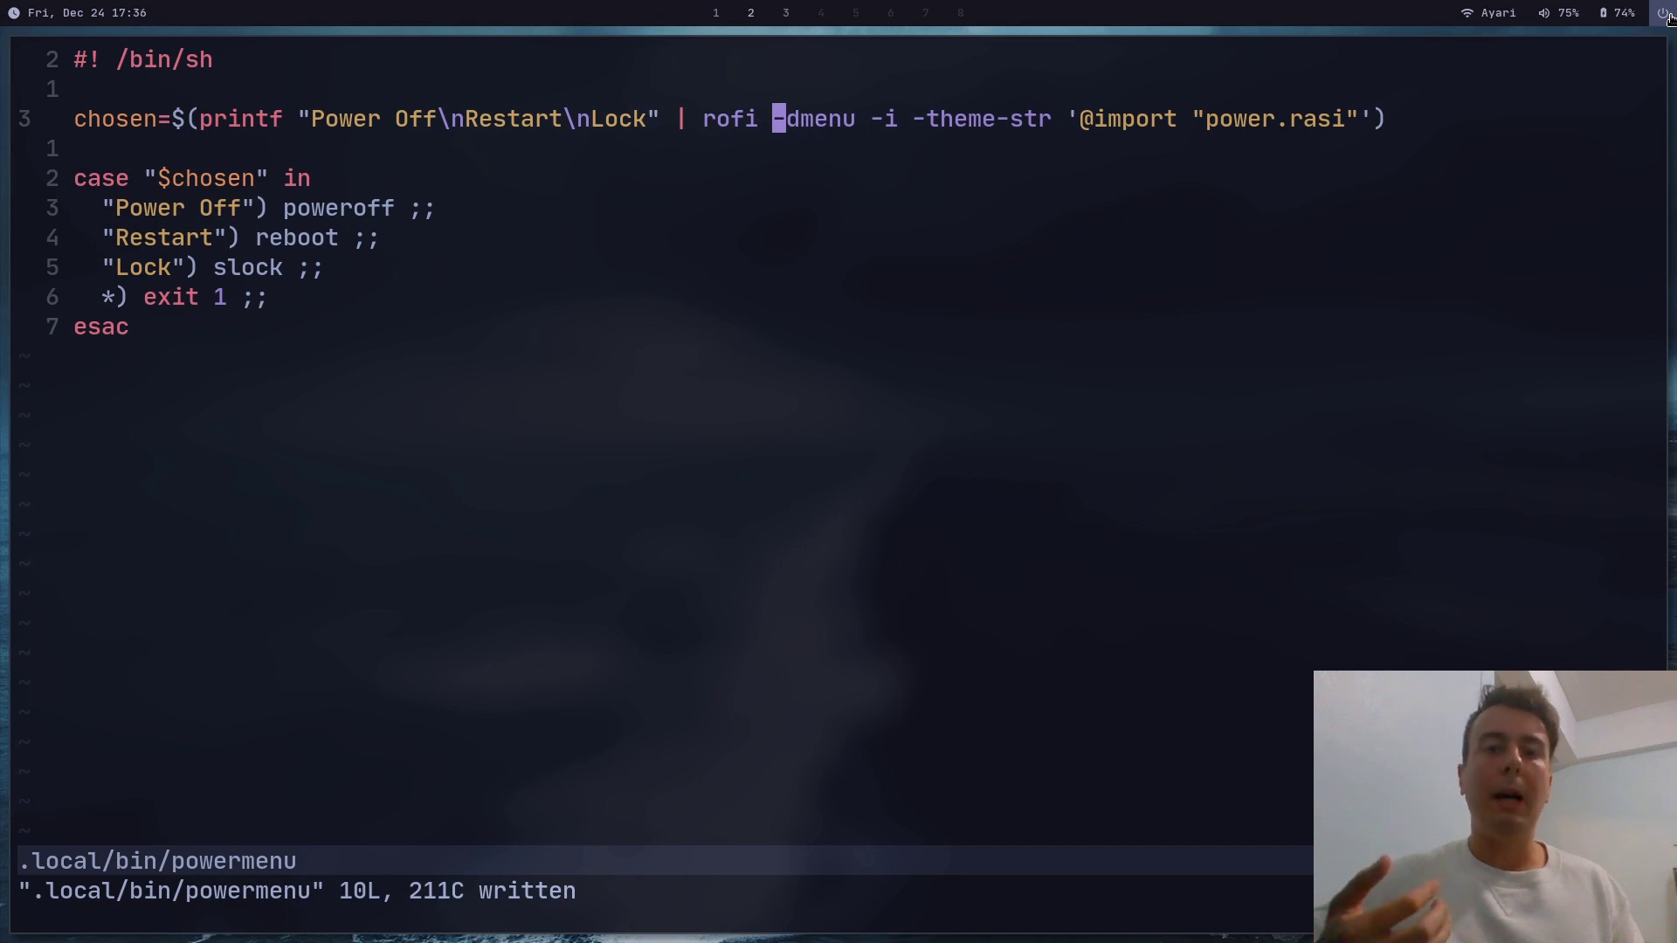
key("l")
key("l")
key("l")
key("l")
key("l")
key("l")
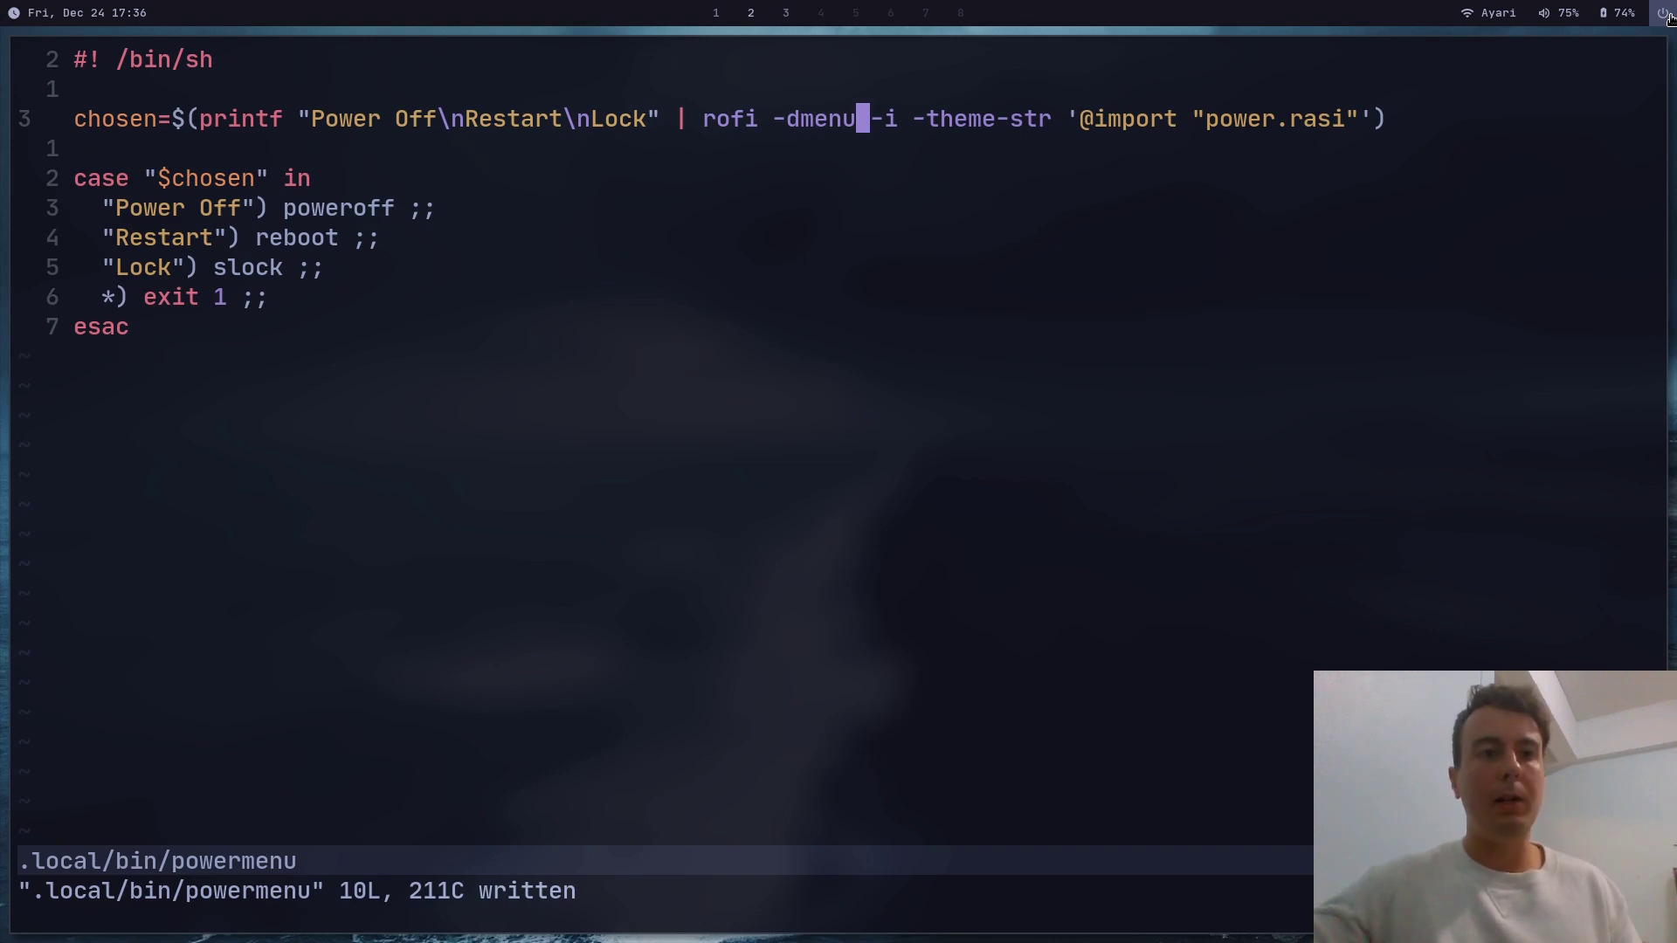
- Walk back across the chosen= line to its Power Off option text
key("0")
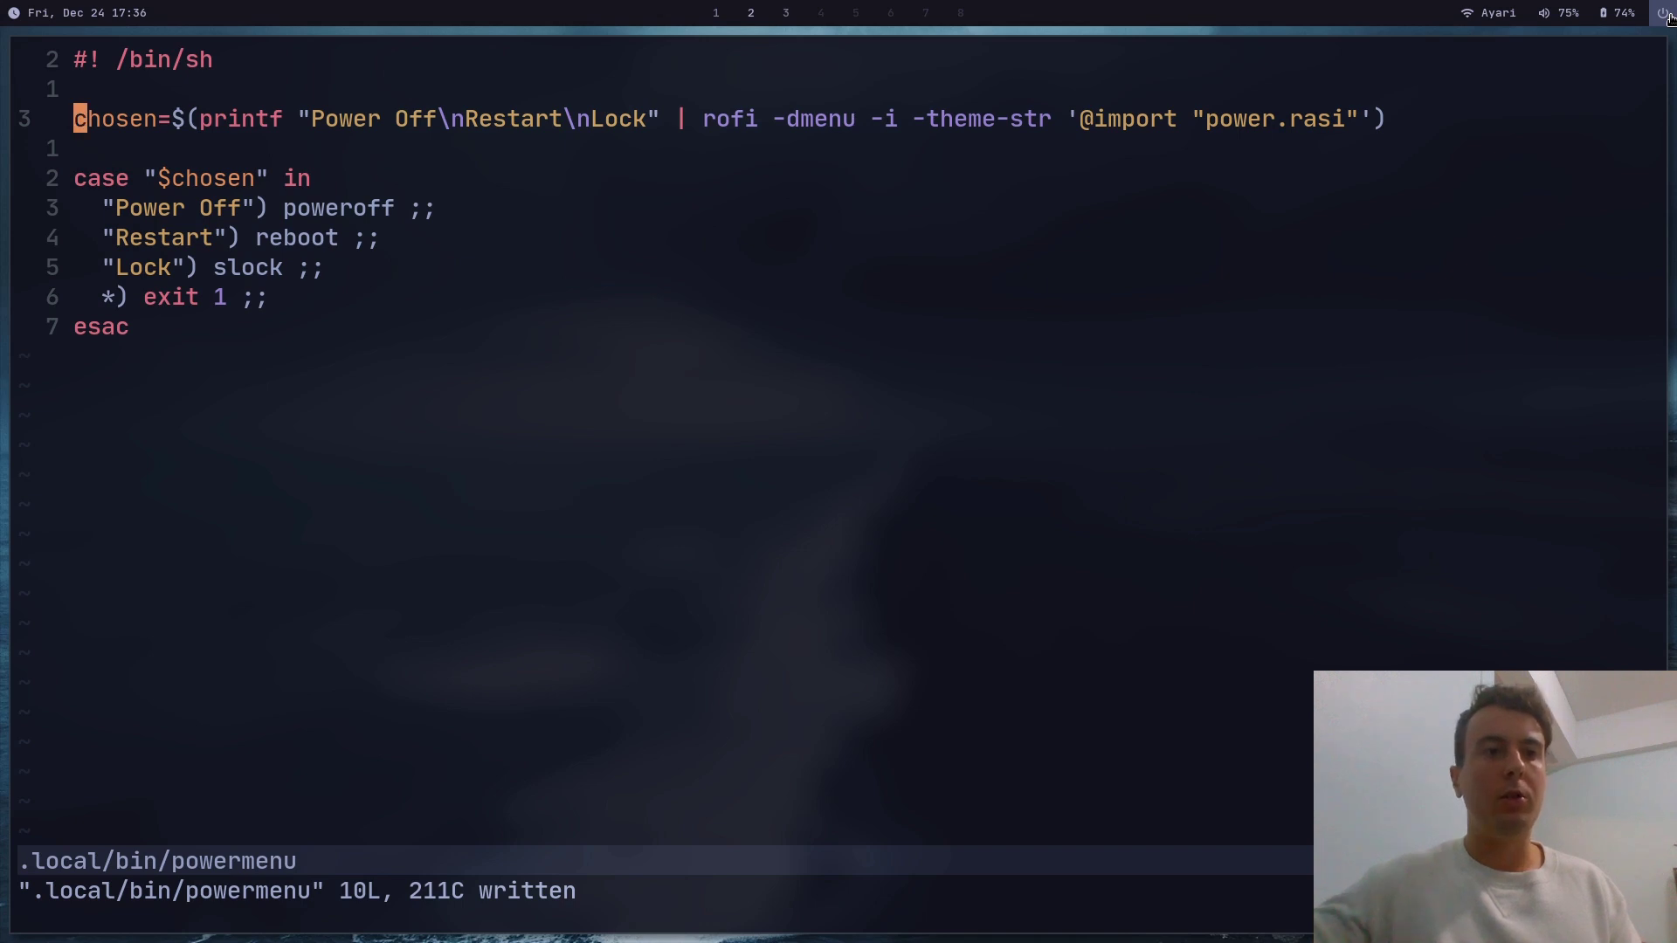
key("l")
key("l")
key("l")
key("l")
key("l")
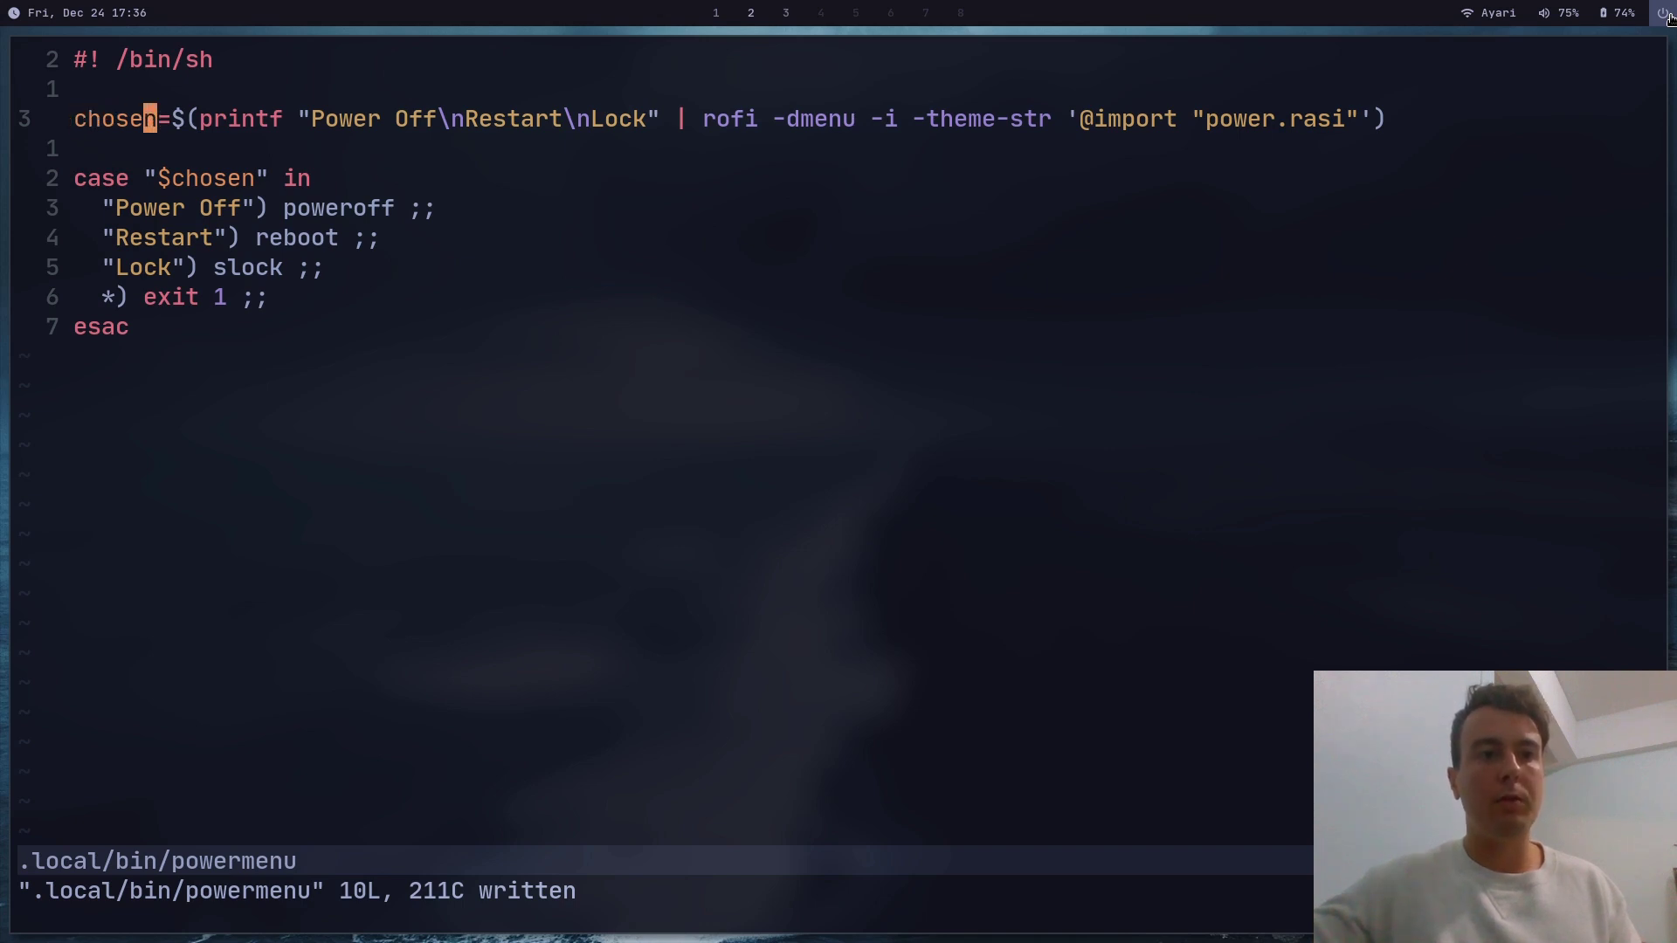
key("w")
key("w")
key("w")
key("l")
key("l")
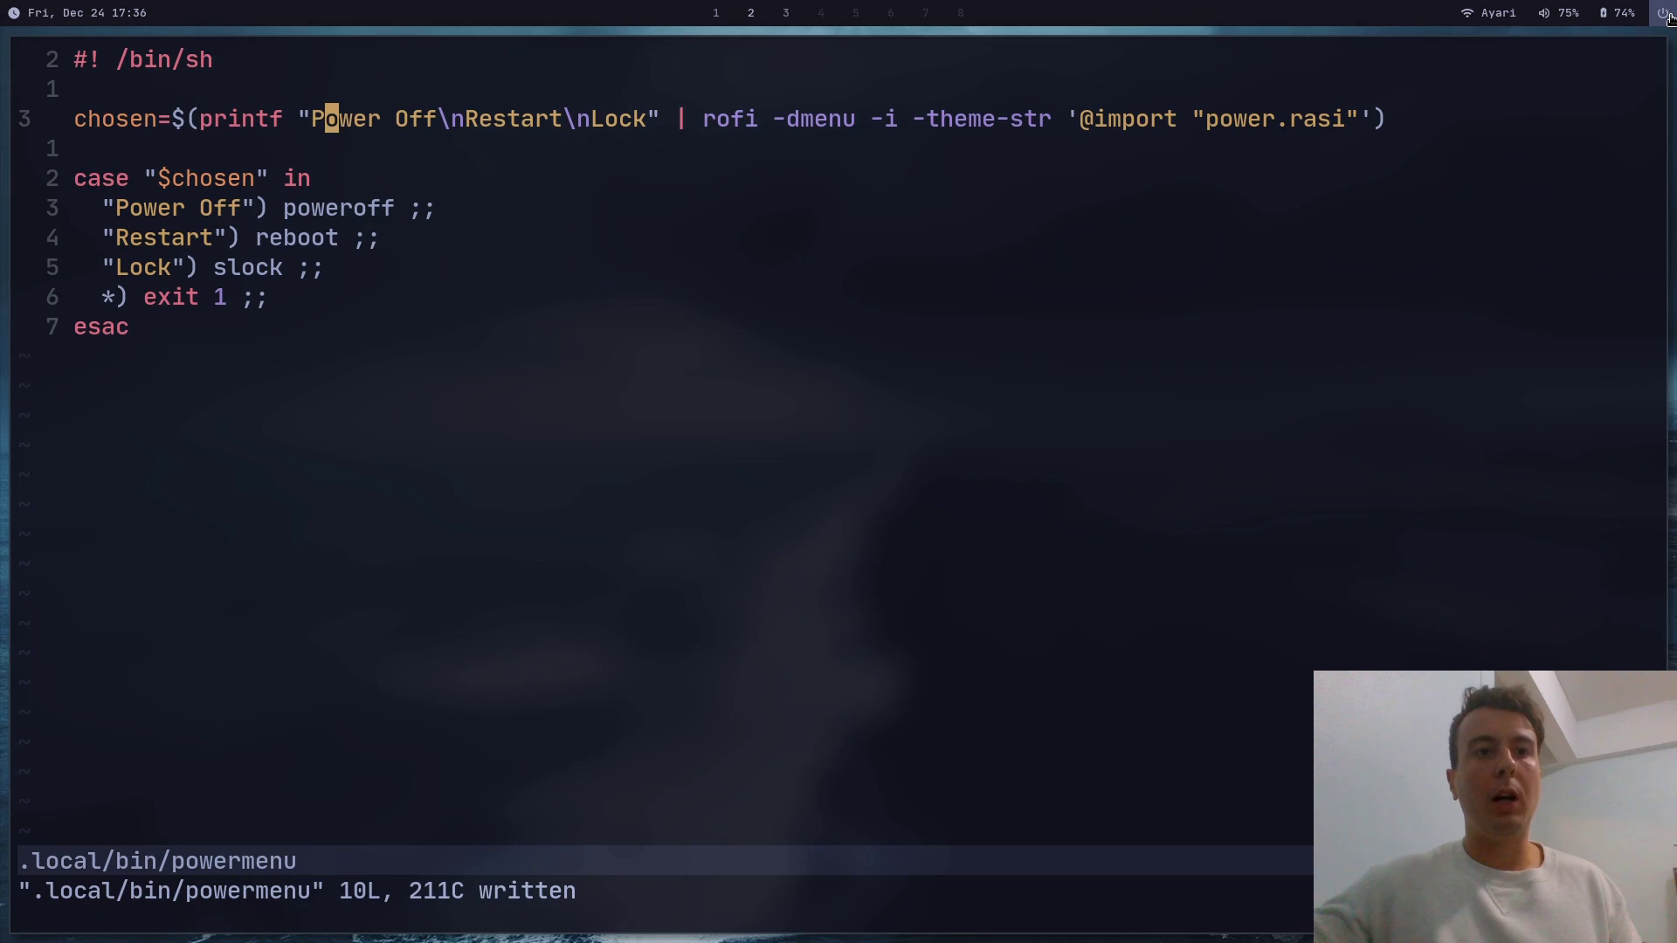
key("h")
key("h")
key("b")
key("b")
key("b")
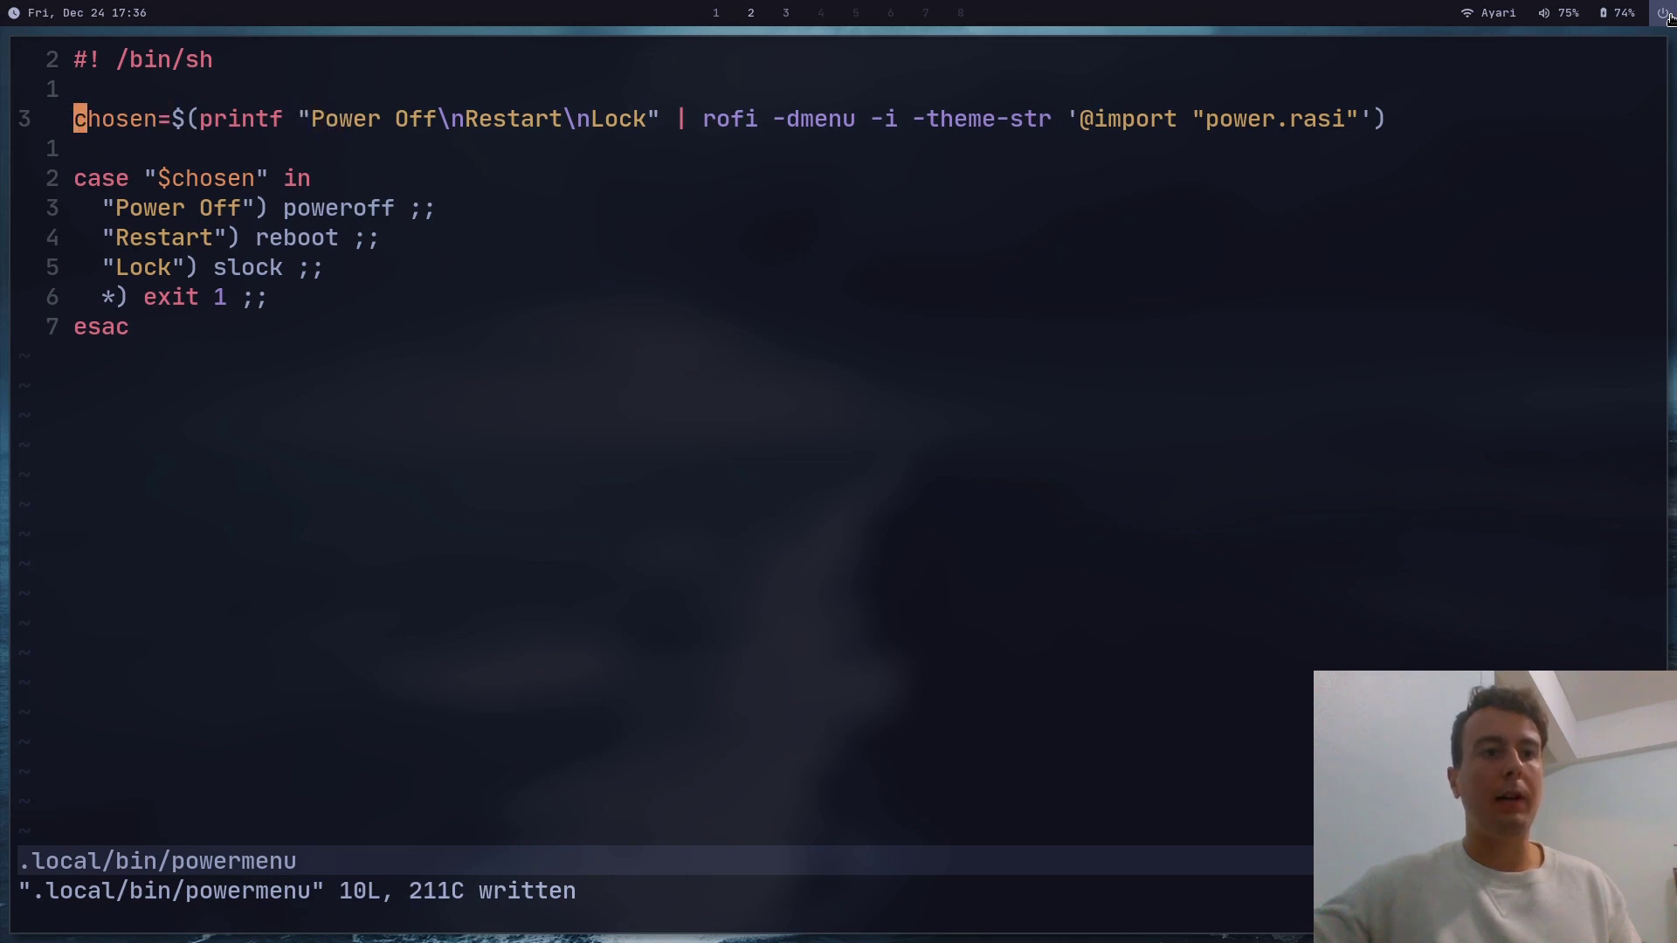
- Move down to the case $chosen statement and its Power Off branch
key("j")
key("j")
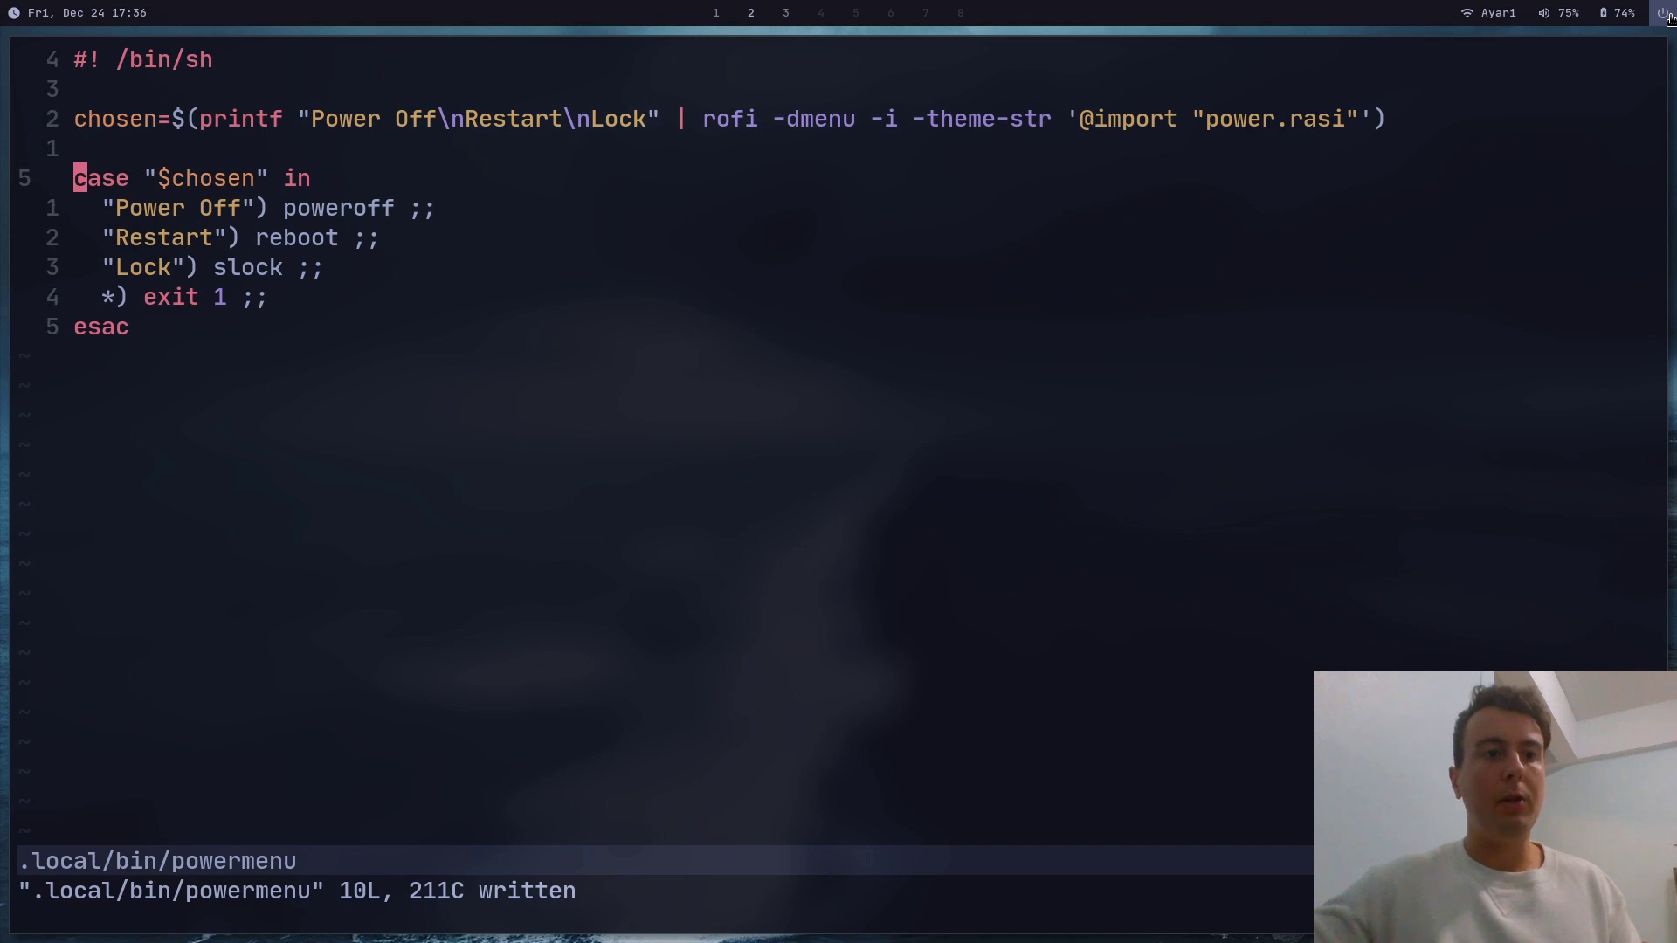
key("w")
key("w")
key("l")
key("l")
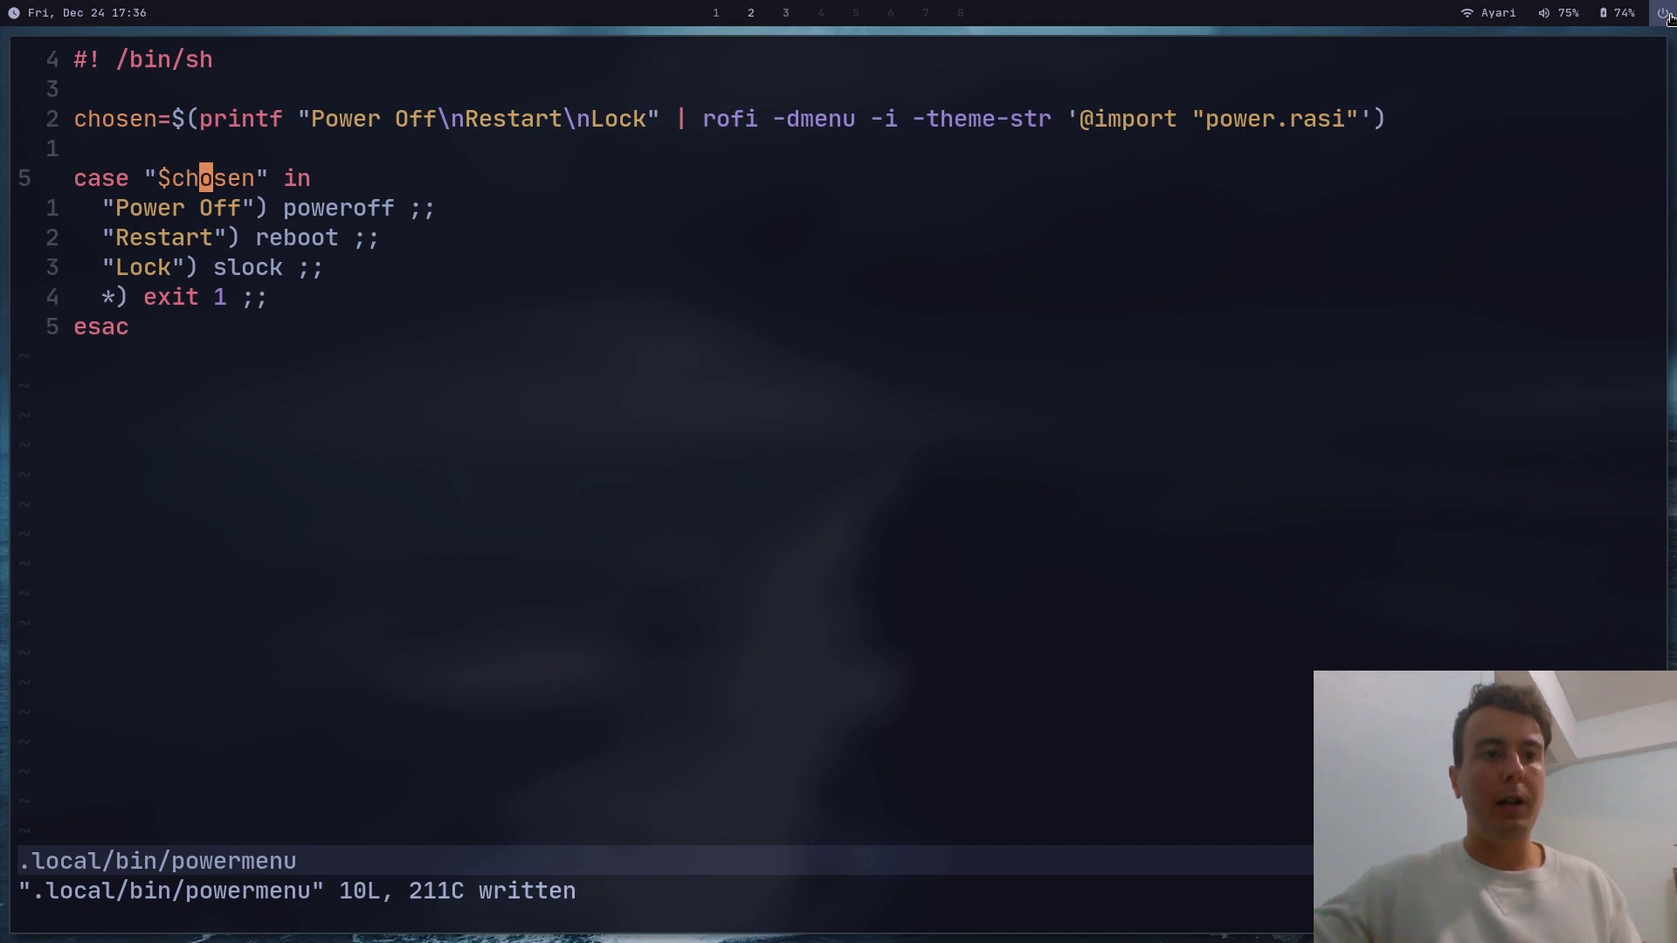
key("j")
key("b")
key("w")
key("w")
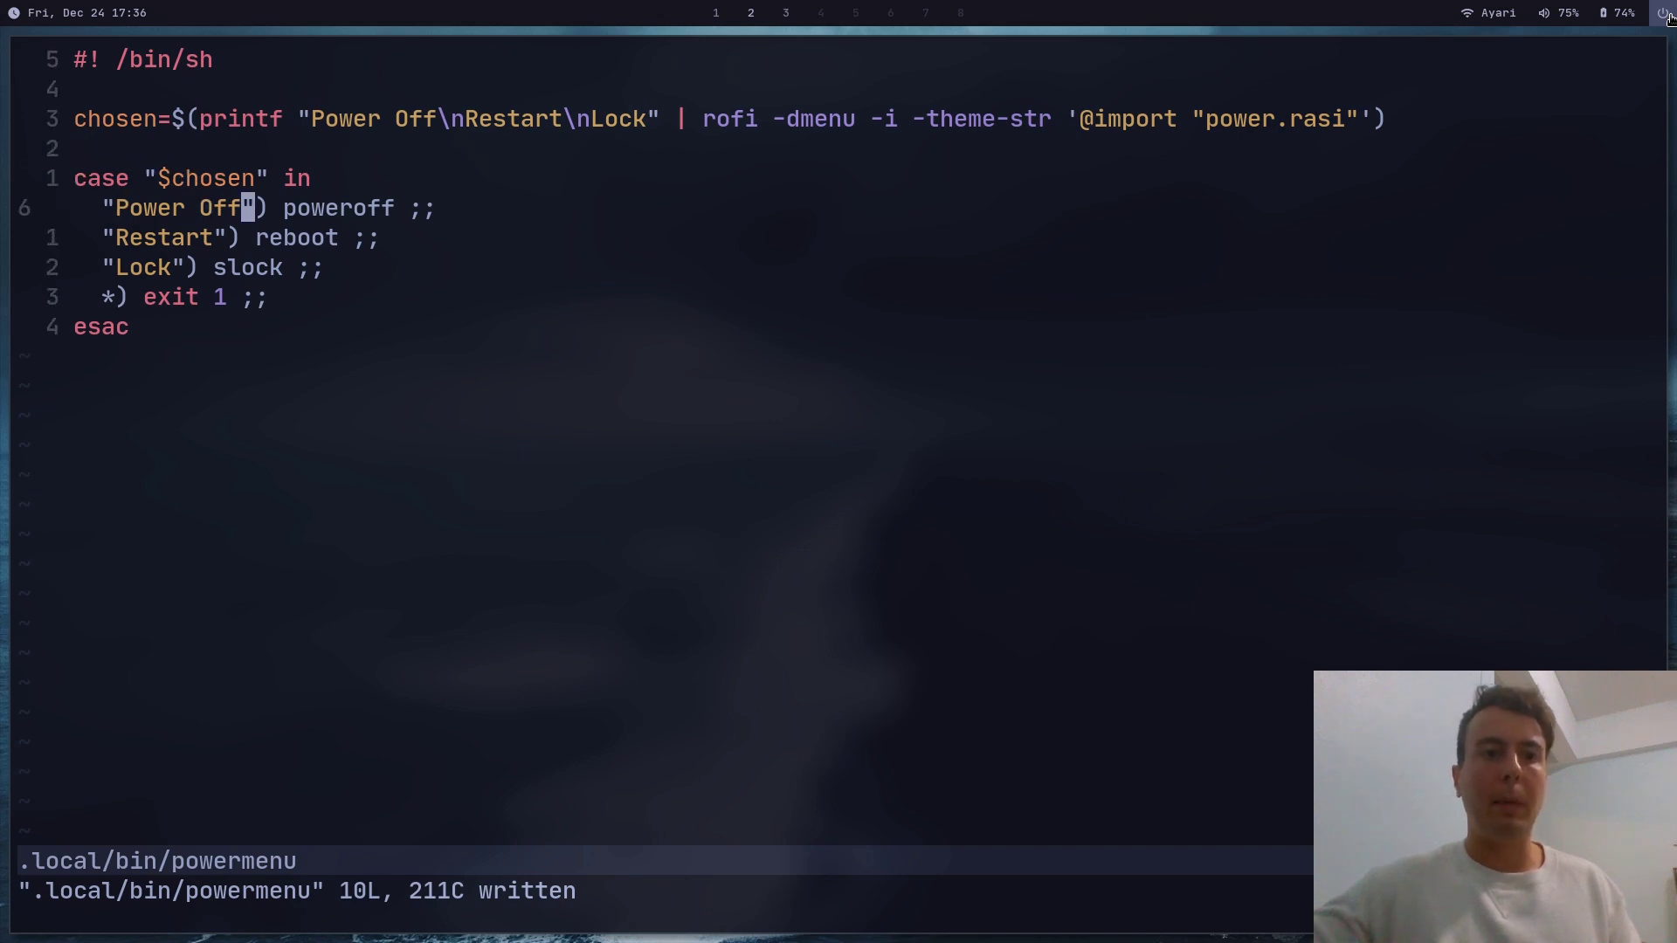
- Step through the Restart and Lock cases down to the catch-all exit 1 line
key("w")
key("l")
key("j")
key("b")
key("b")
key("b")
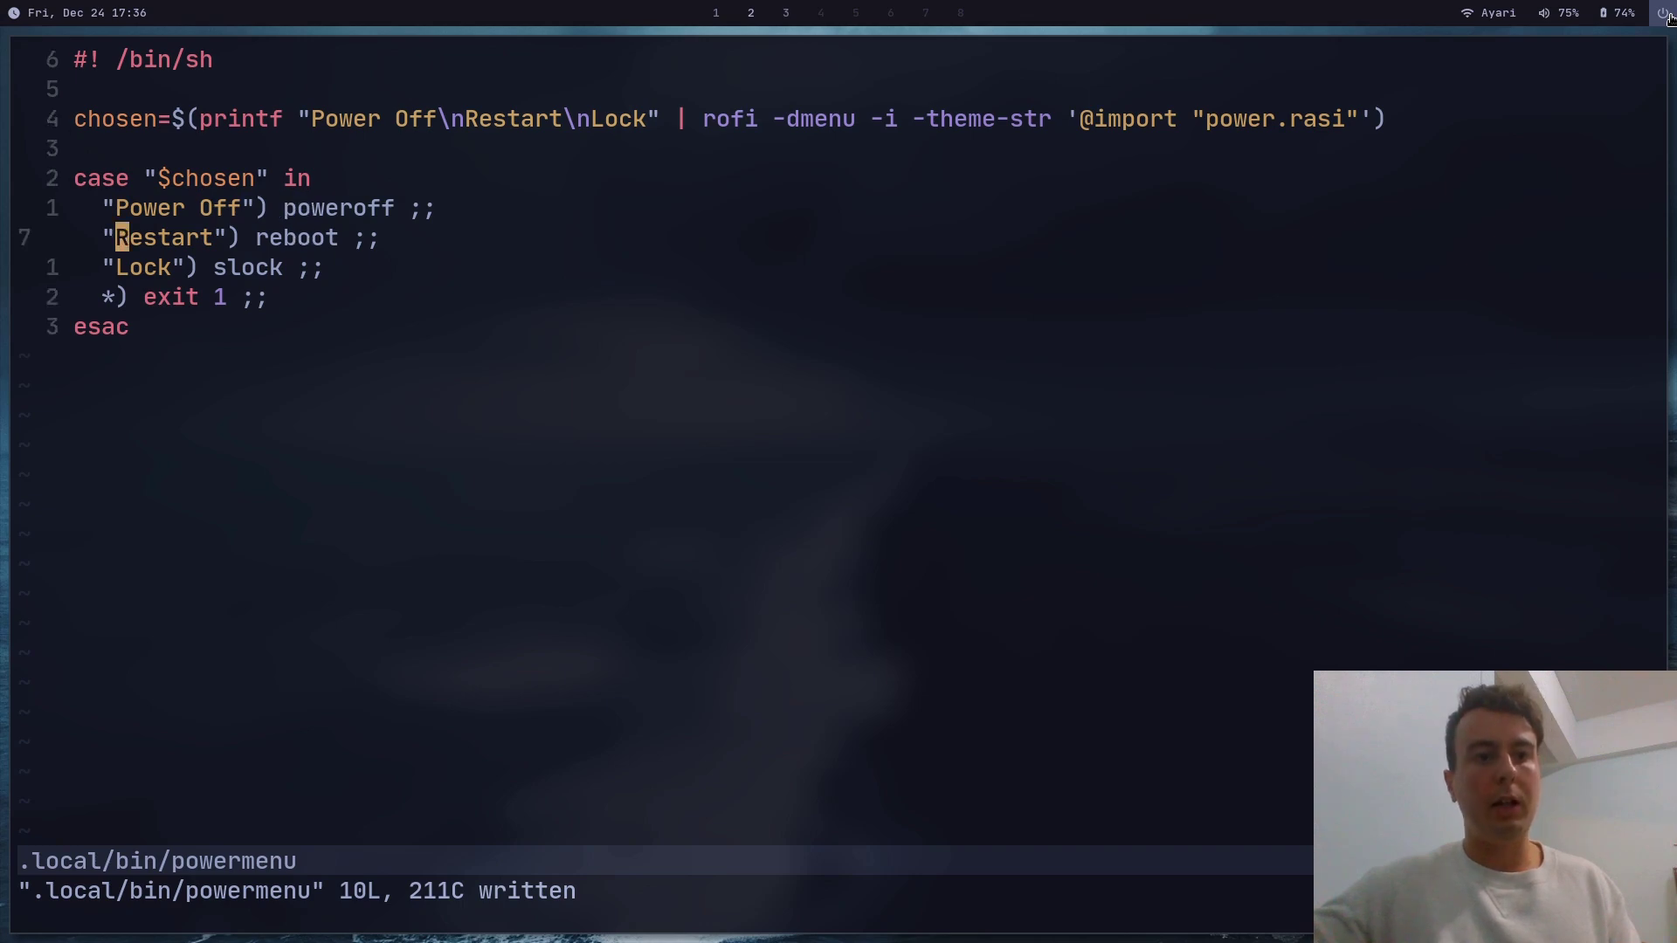
key("w")
key("w")
key("w")
key("j")
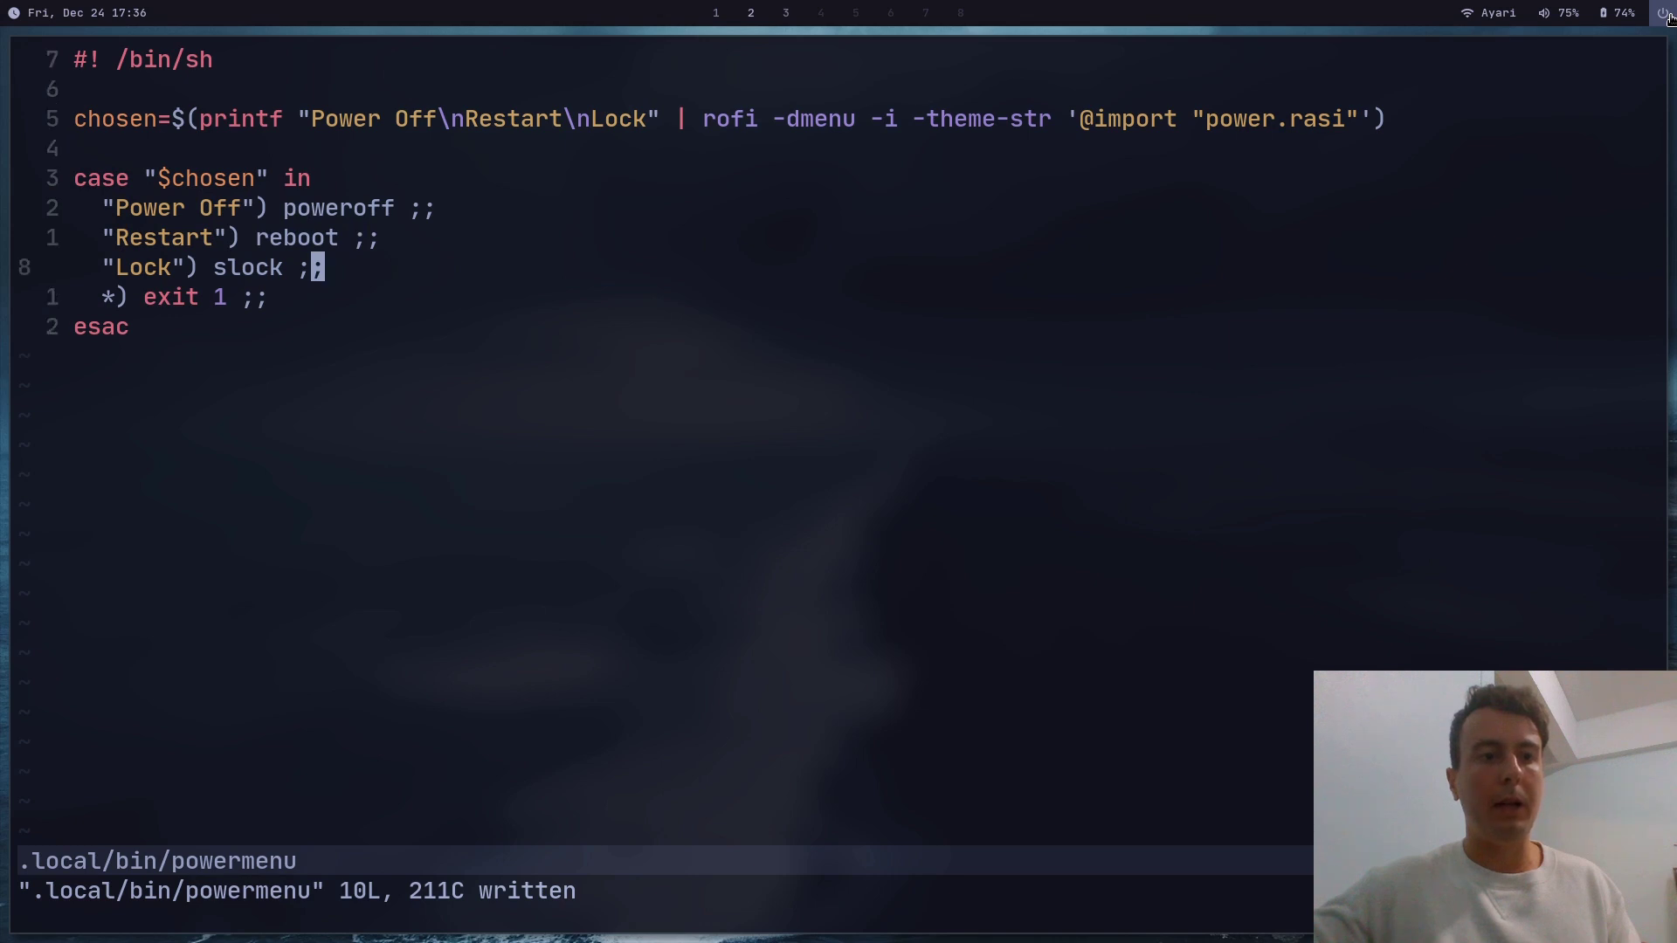
key("b")
key("b")
key("b")
key("b")
key("w")
key("w")
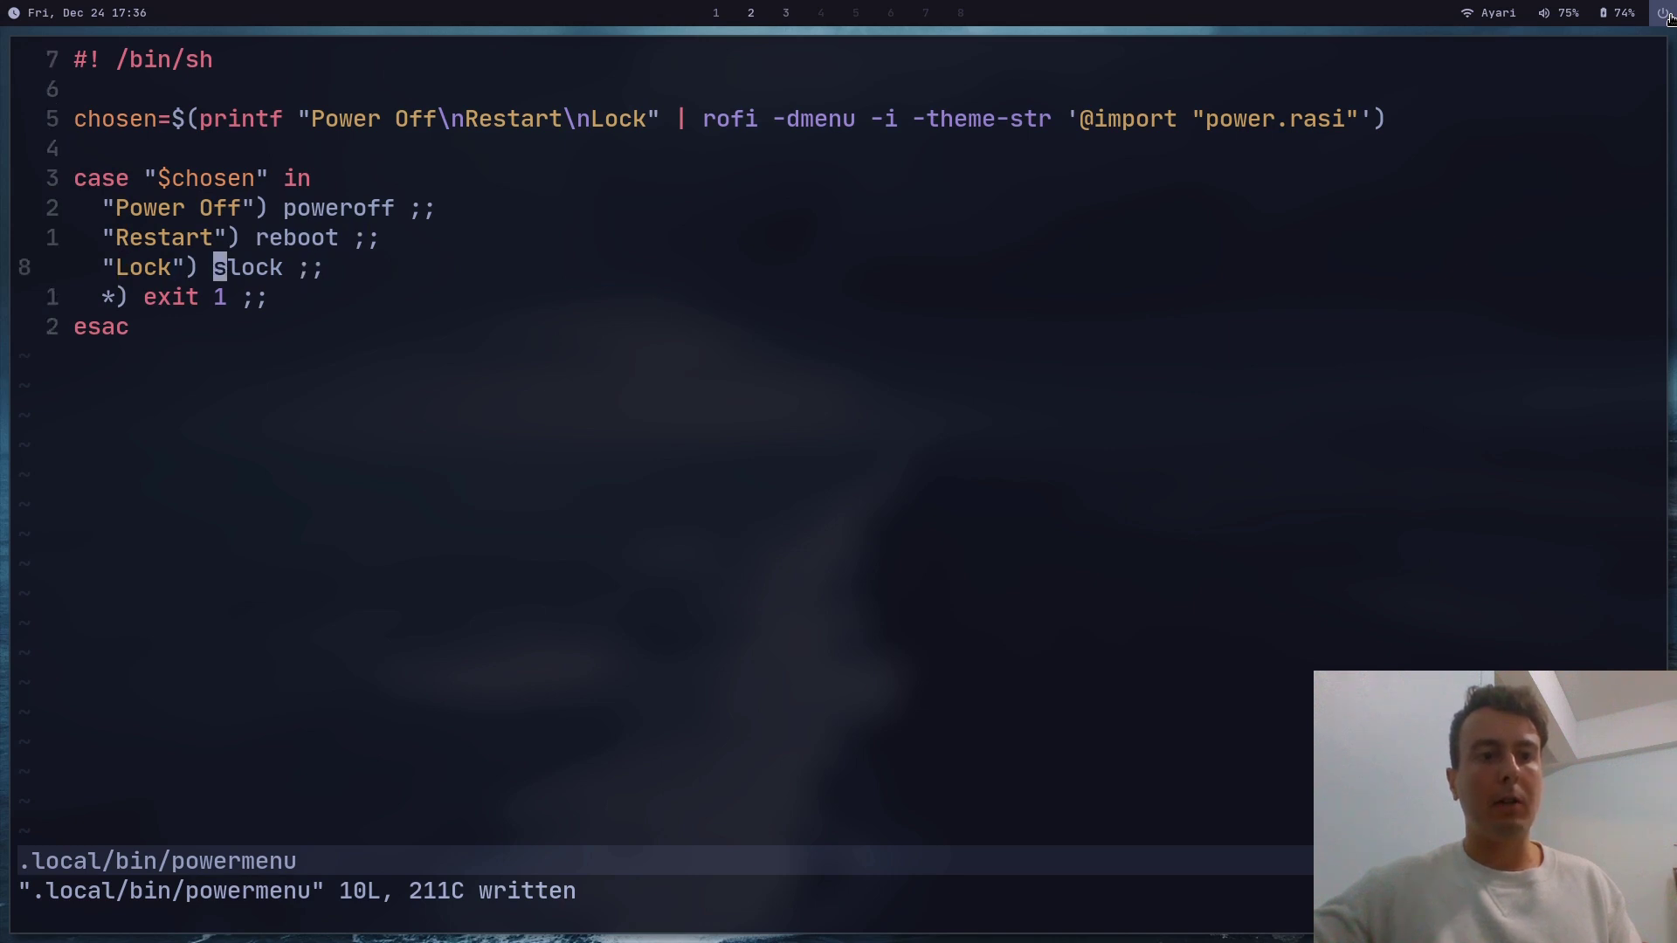
key("j")
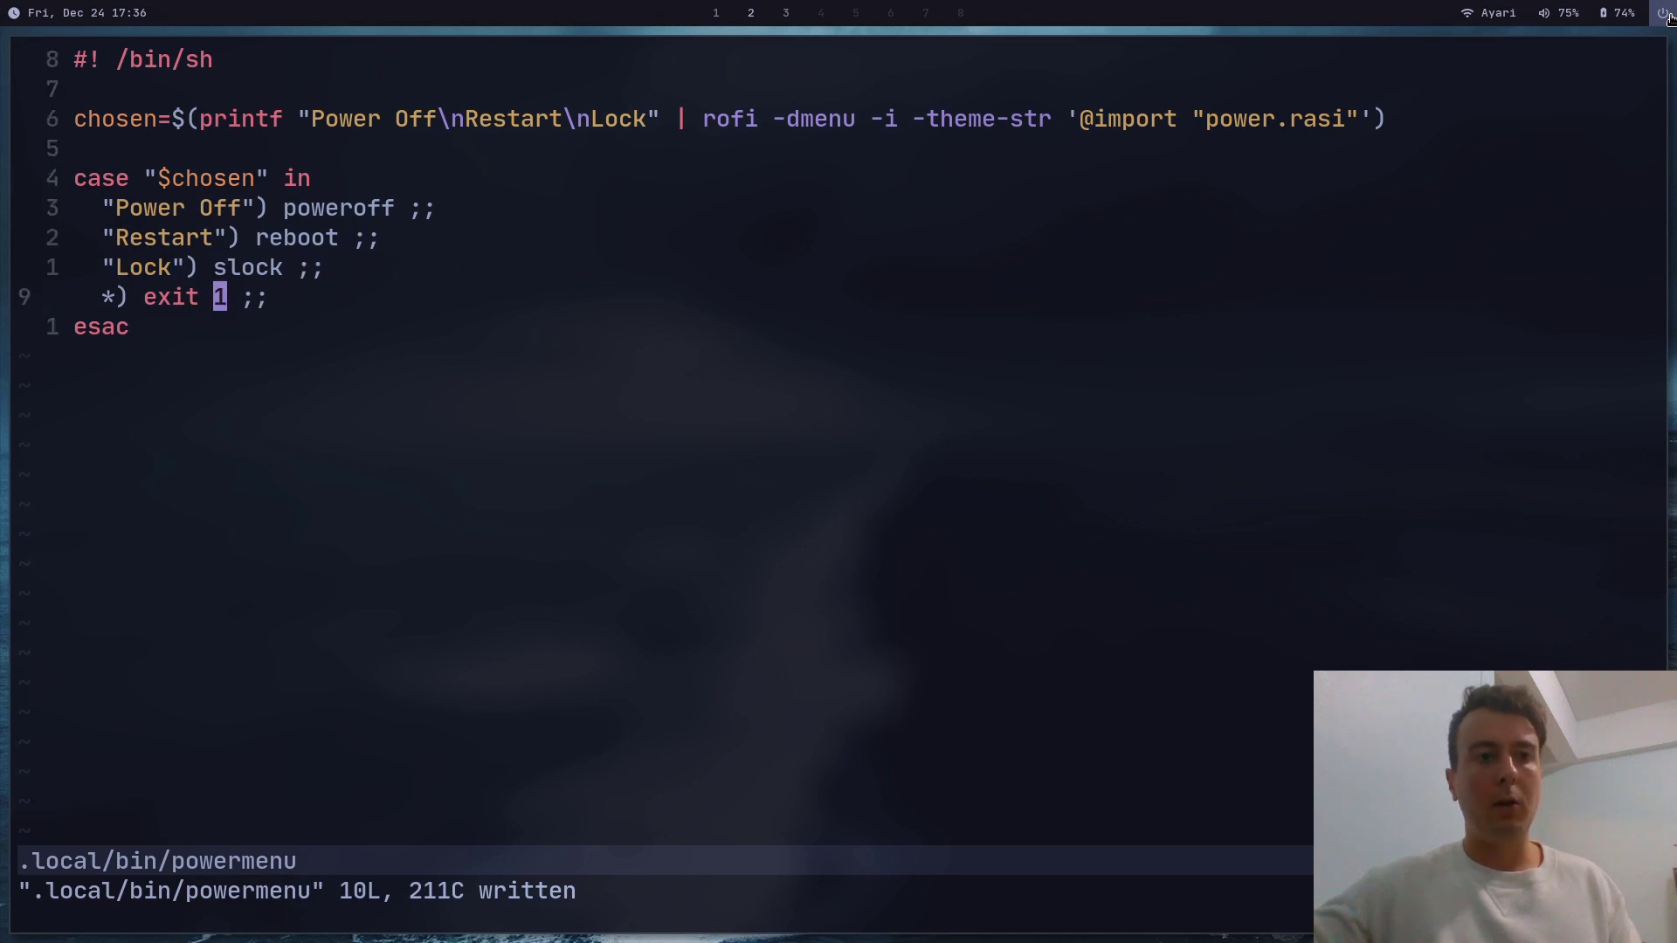
key("b")
key("b")
key("w")
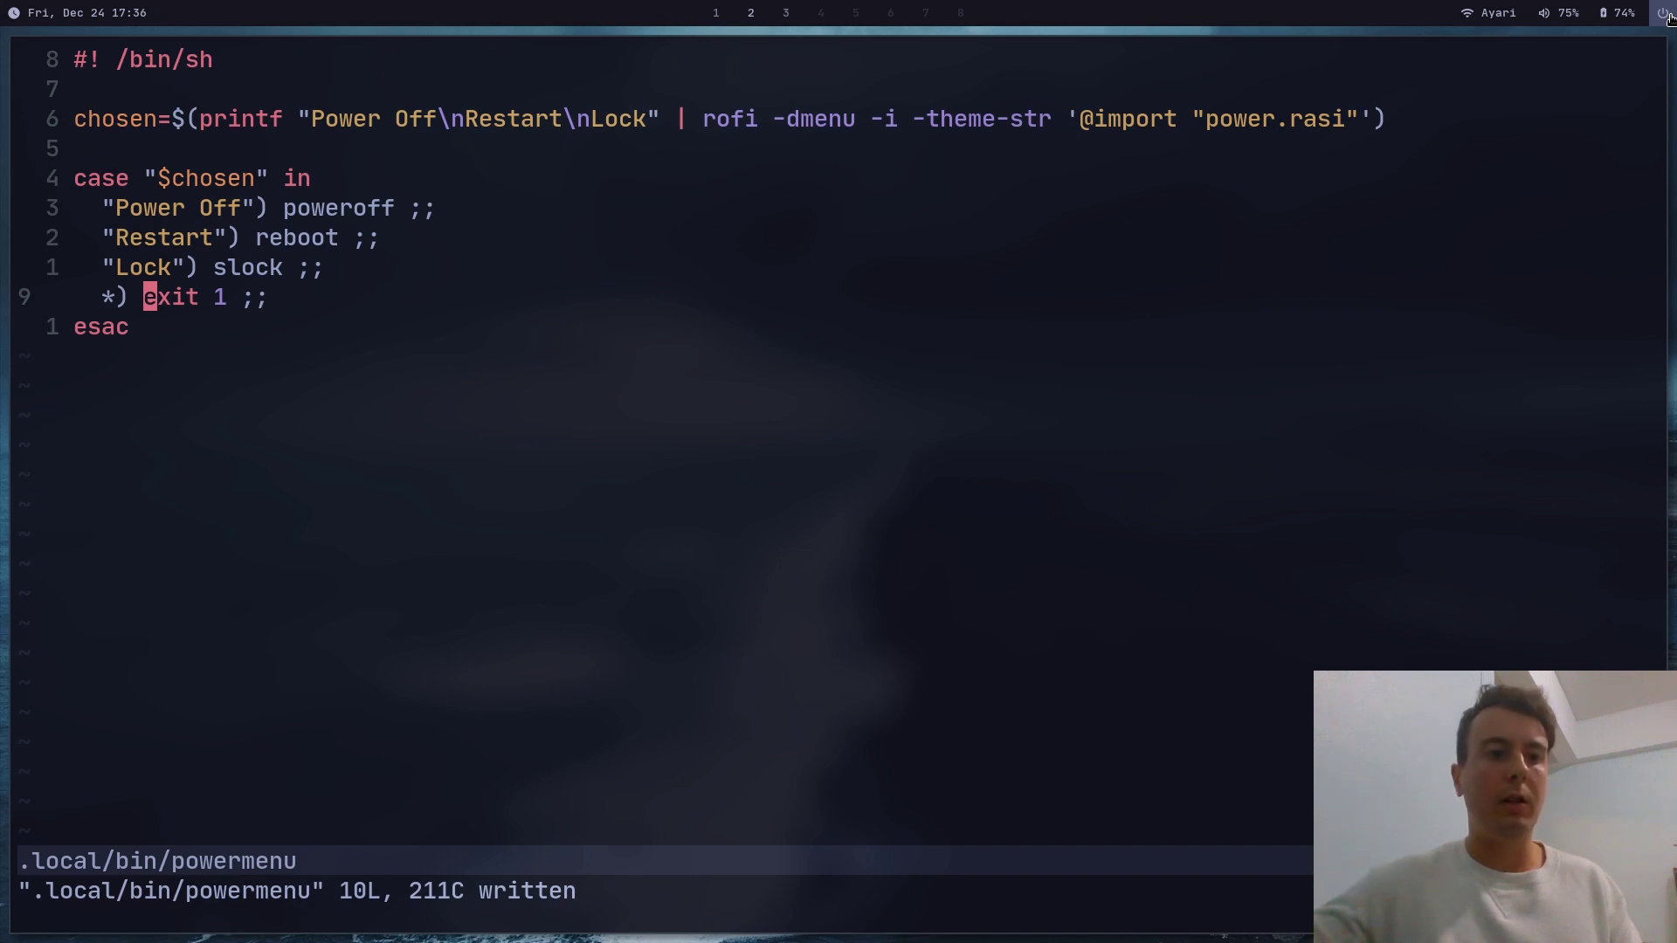
- Jump back up to the menu options string, then quit Vim with :q
key("k")
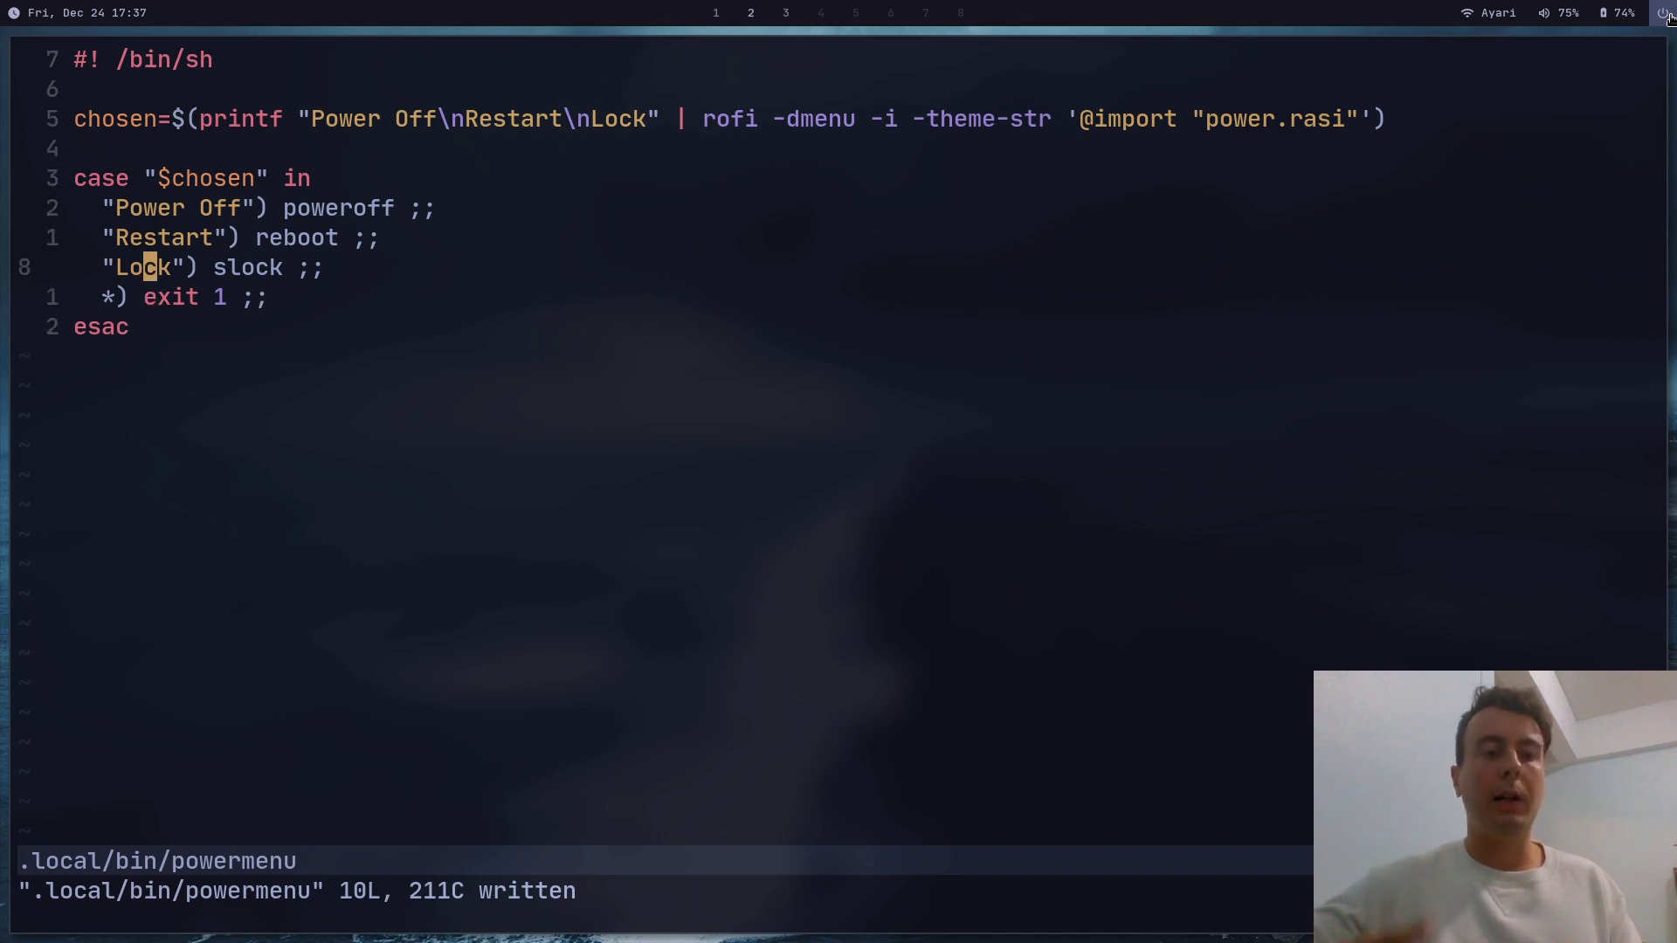
key("5")
key("k")
key("f")
key("P")
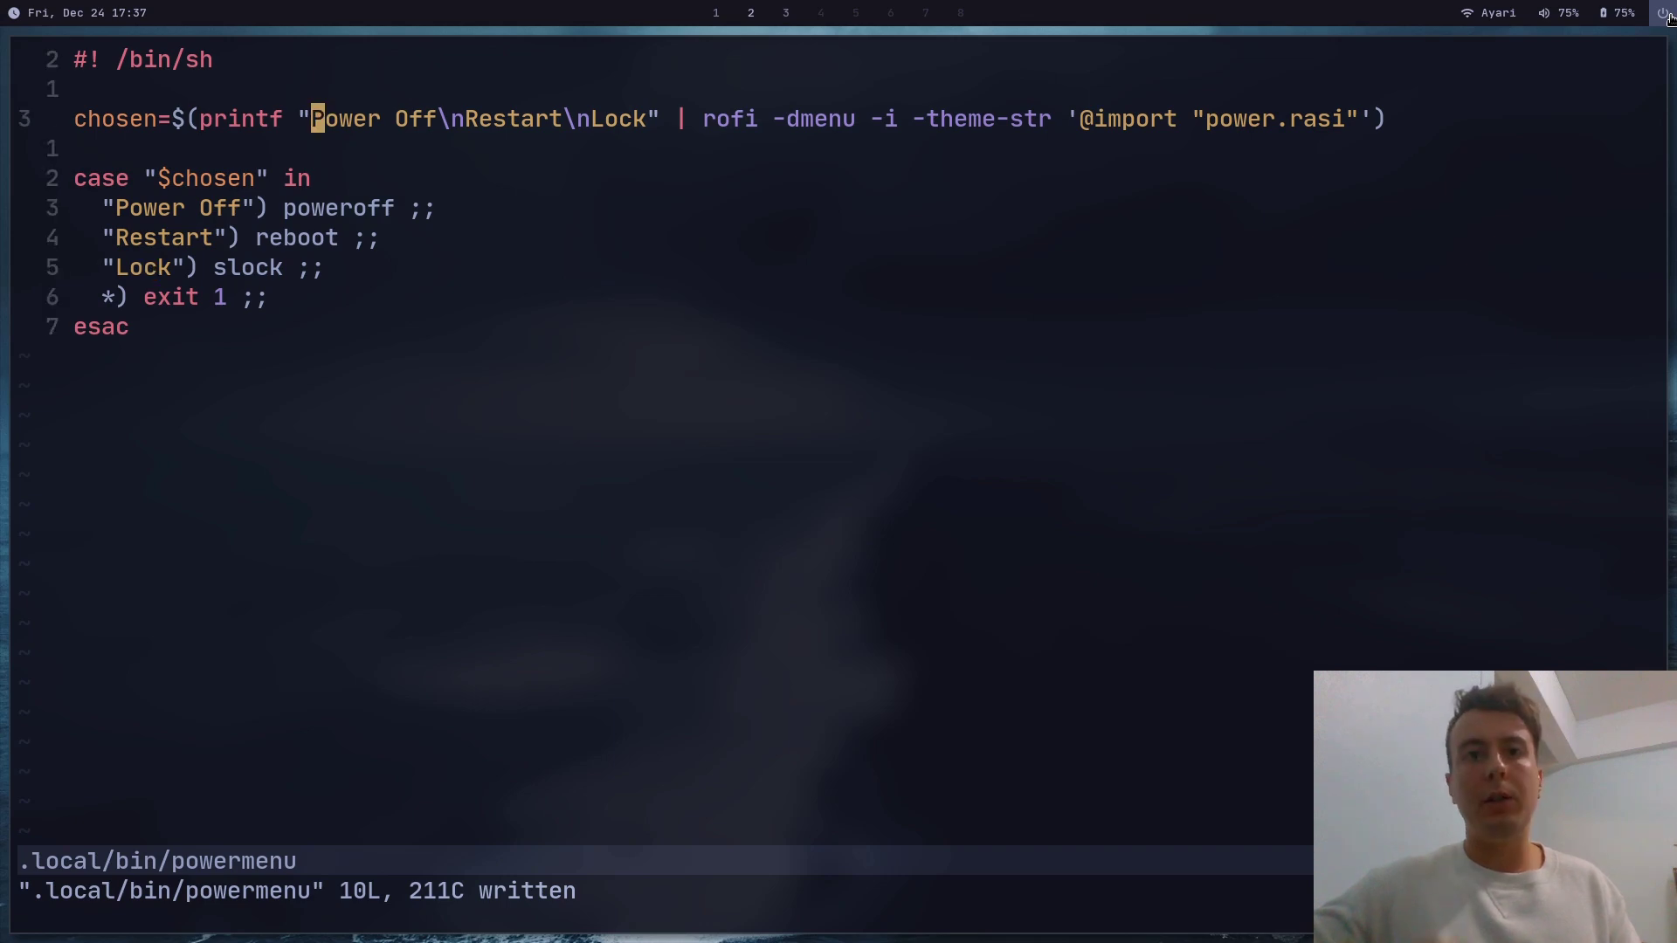
type(":q")
key("Return")
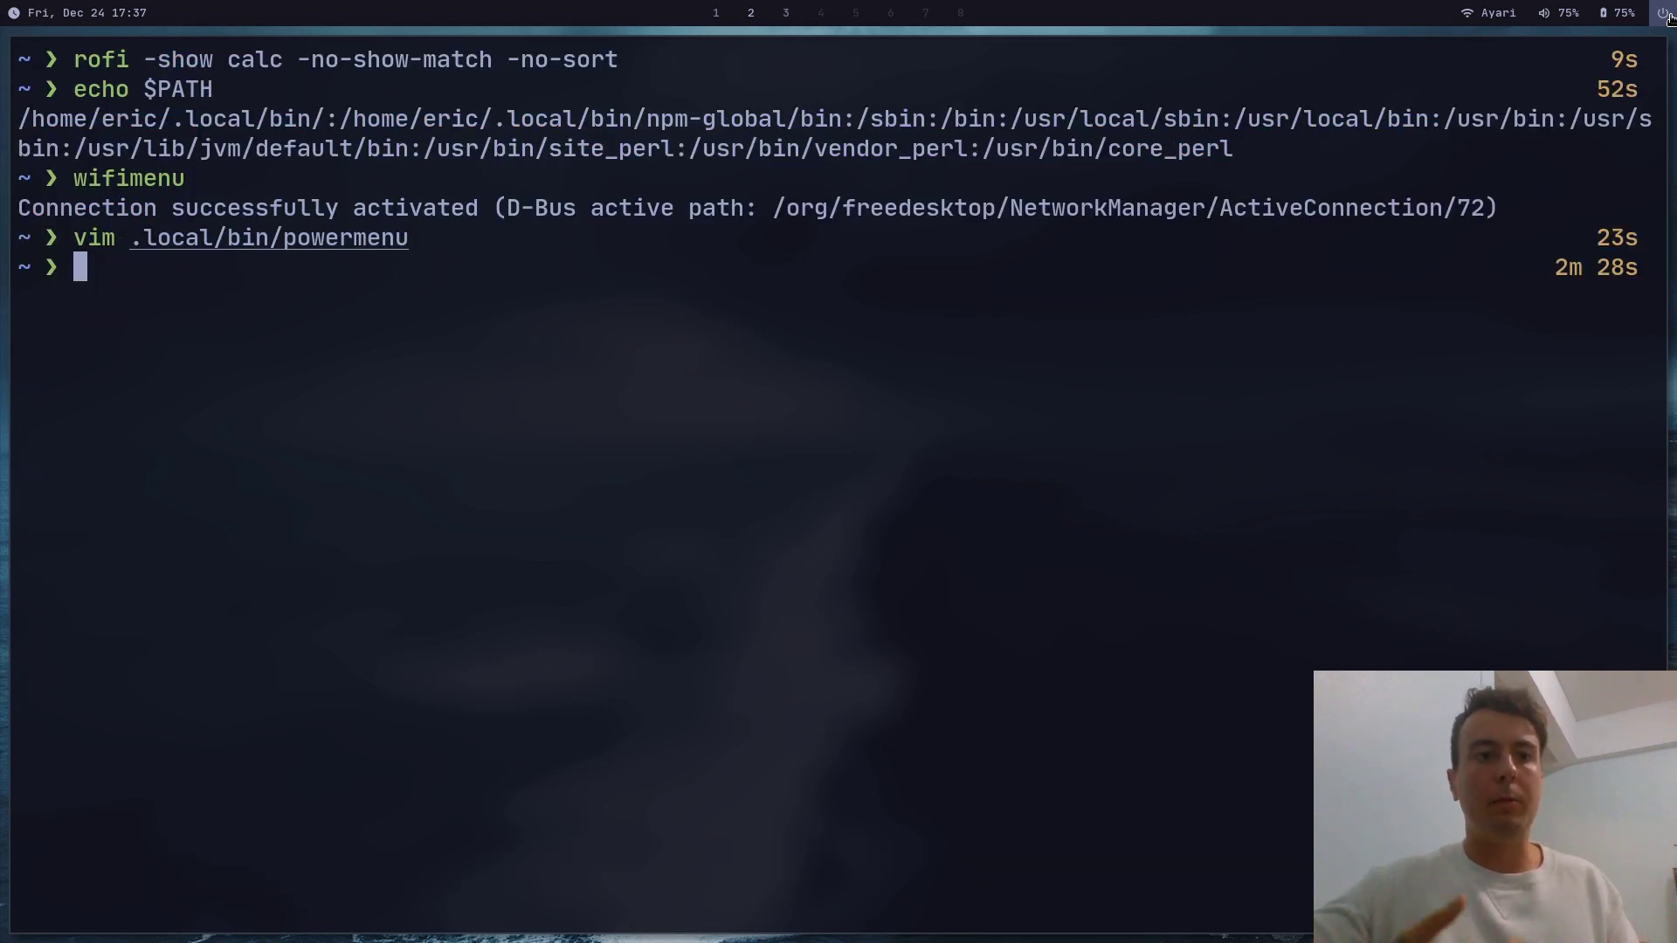
- Open rofi-wifi-menu.sh in Vim and step across its rofi -dmenu -i -selected-row 1 options
type("vim")
key("Return")
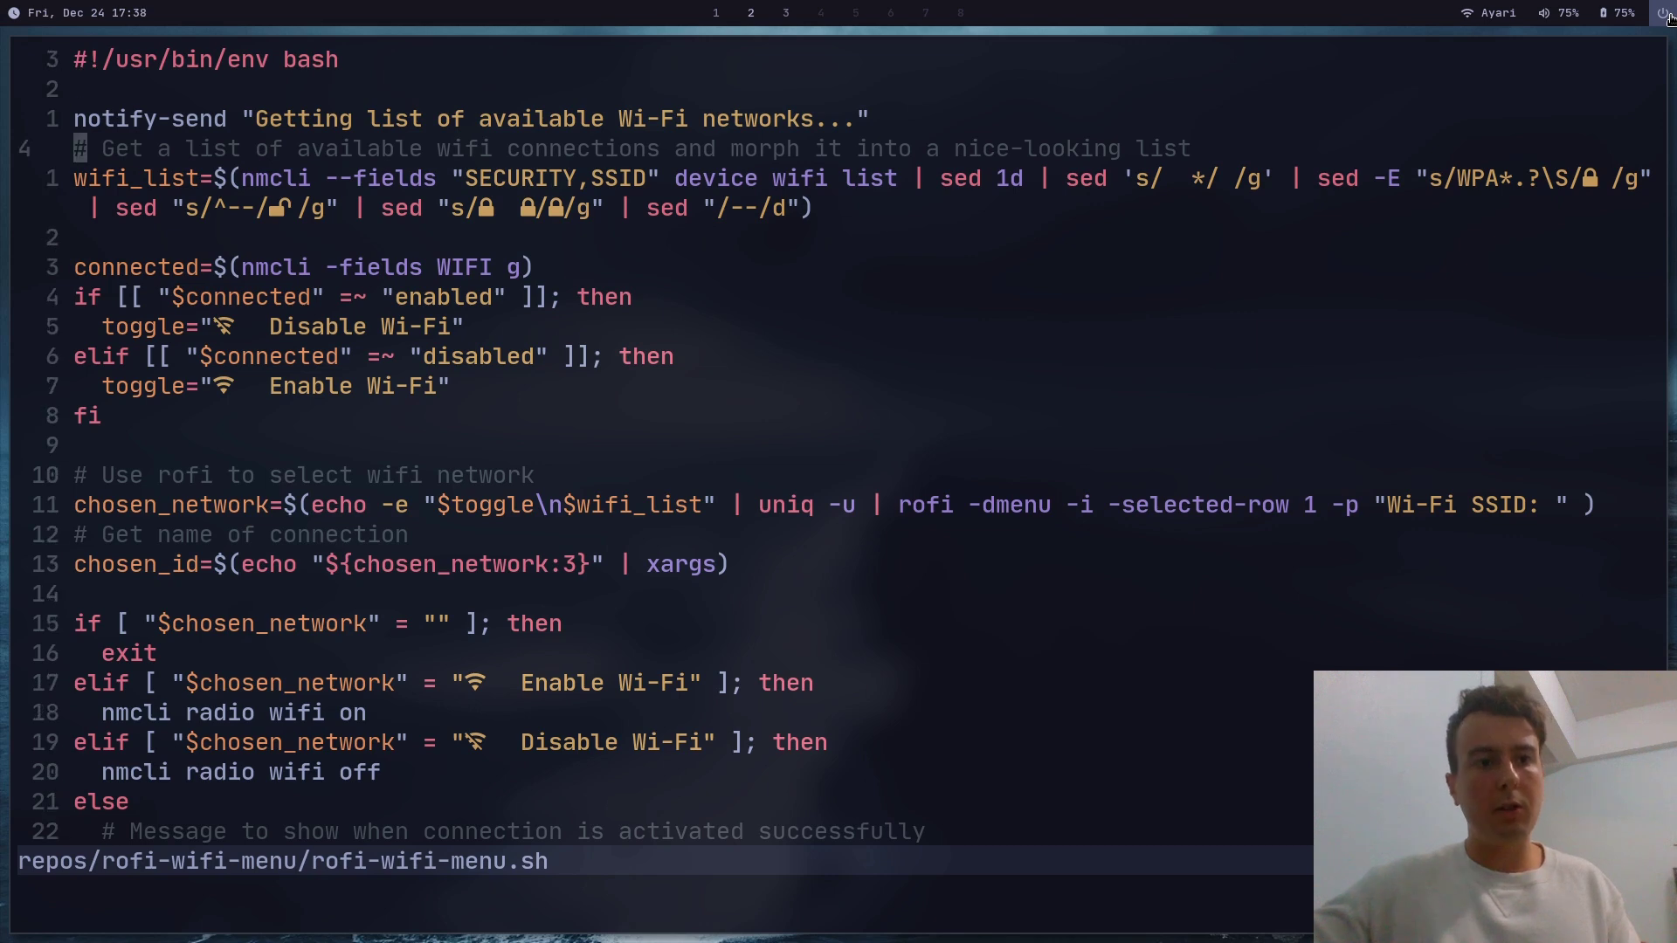
key("j")
key("j")
key("j")
key("j")
key("j")
key("j")
key("j")
key("j")
key("j")
key("j")
key("j")
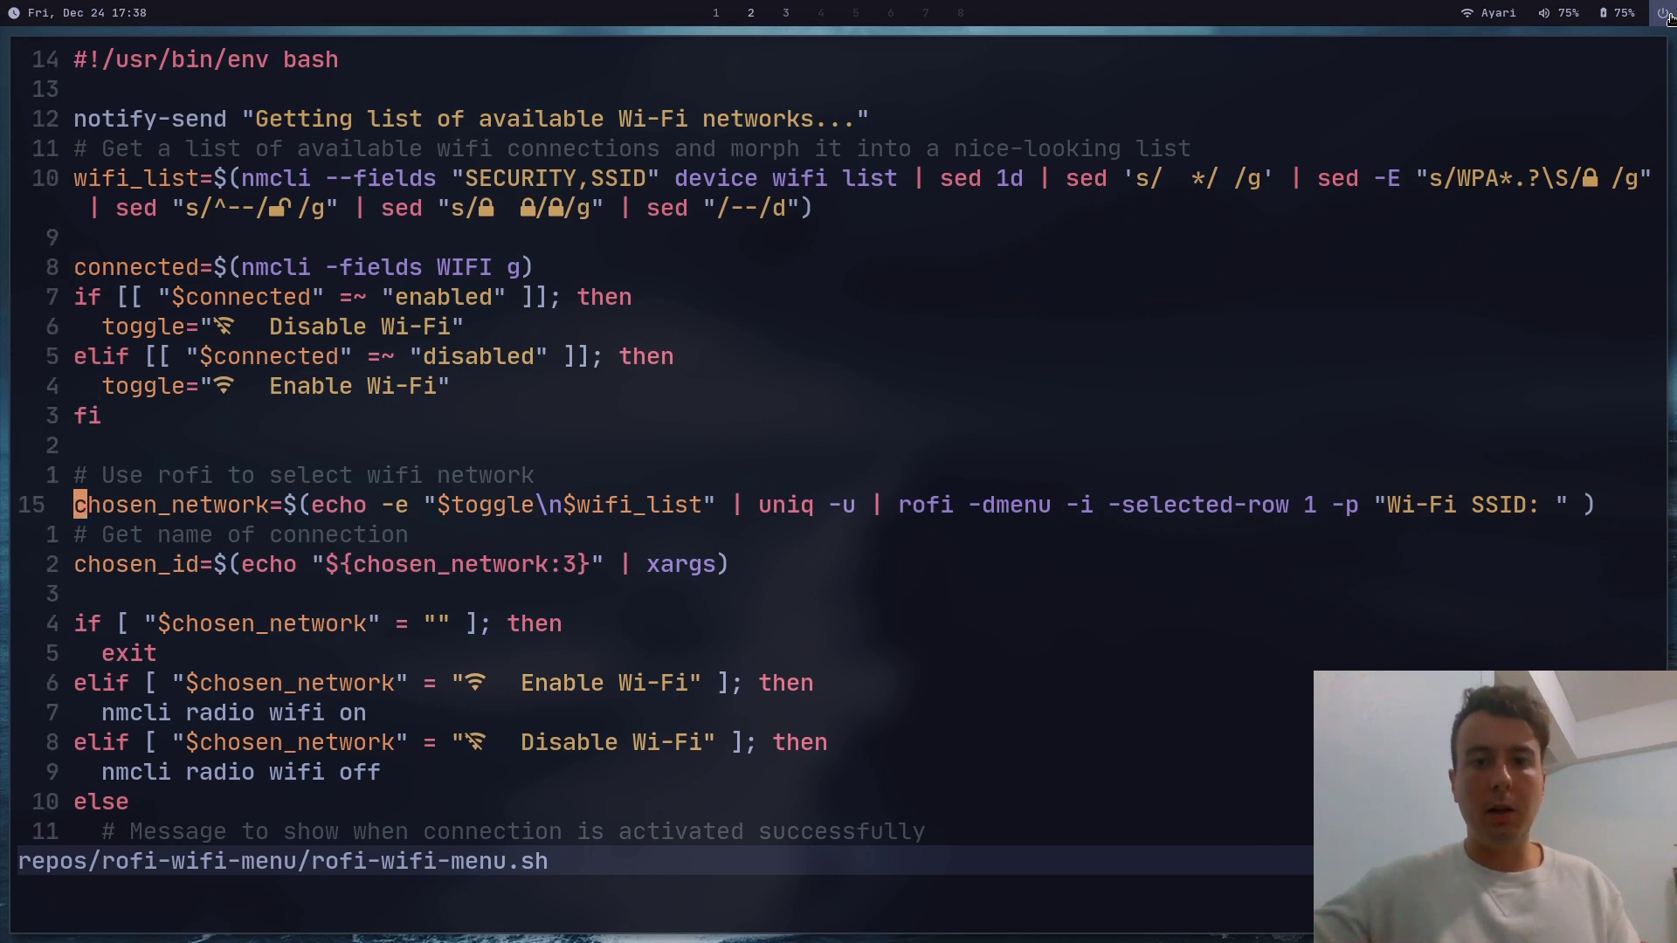
key("w")
key("w")
key("w")
key("w")
key("w")
key("w")
key("w")
key("w")
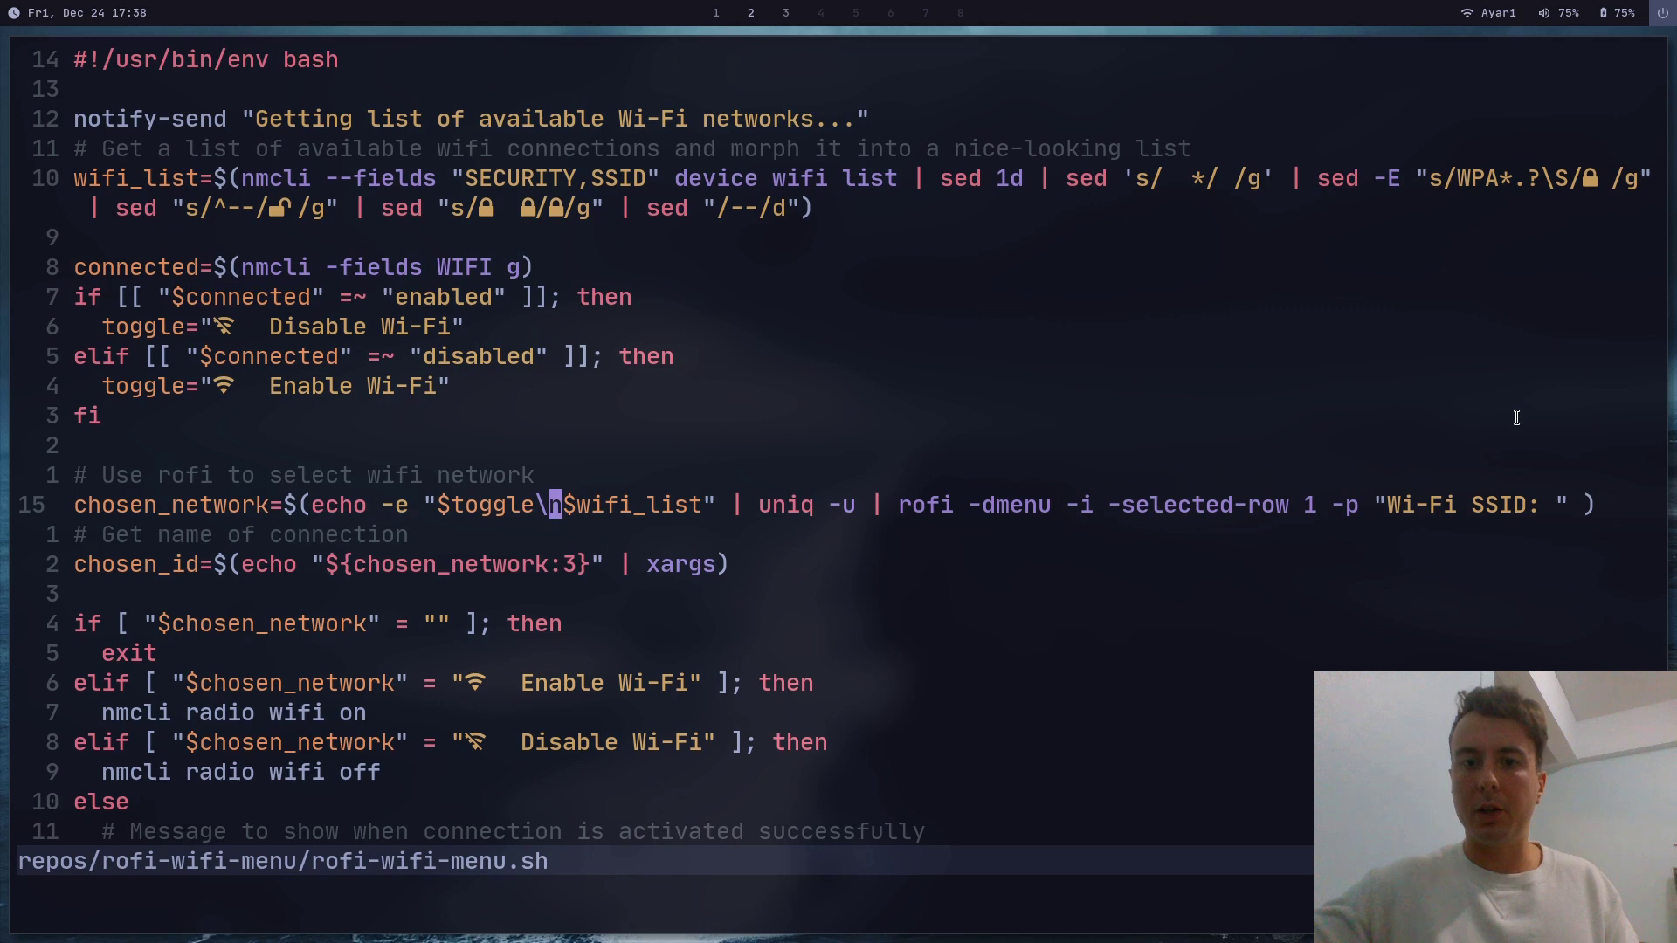
key("w")
key("w")
key("w")
key("w")
key("w")
key("w")
key("w")
key("w")
key("w")
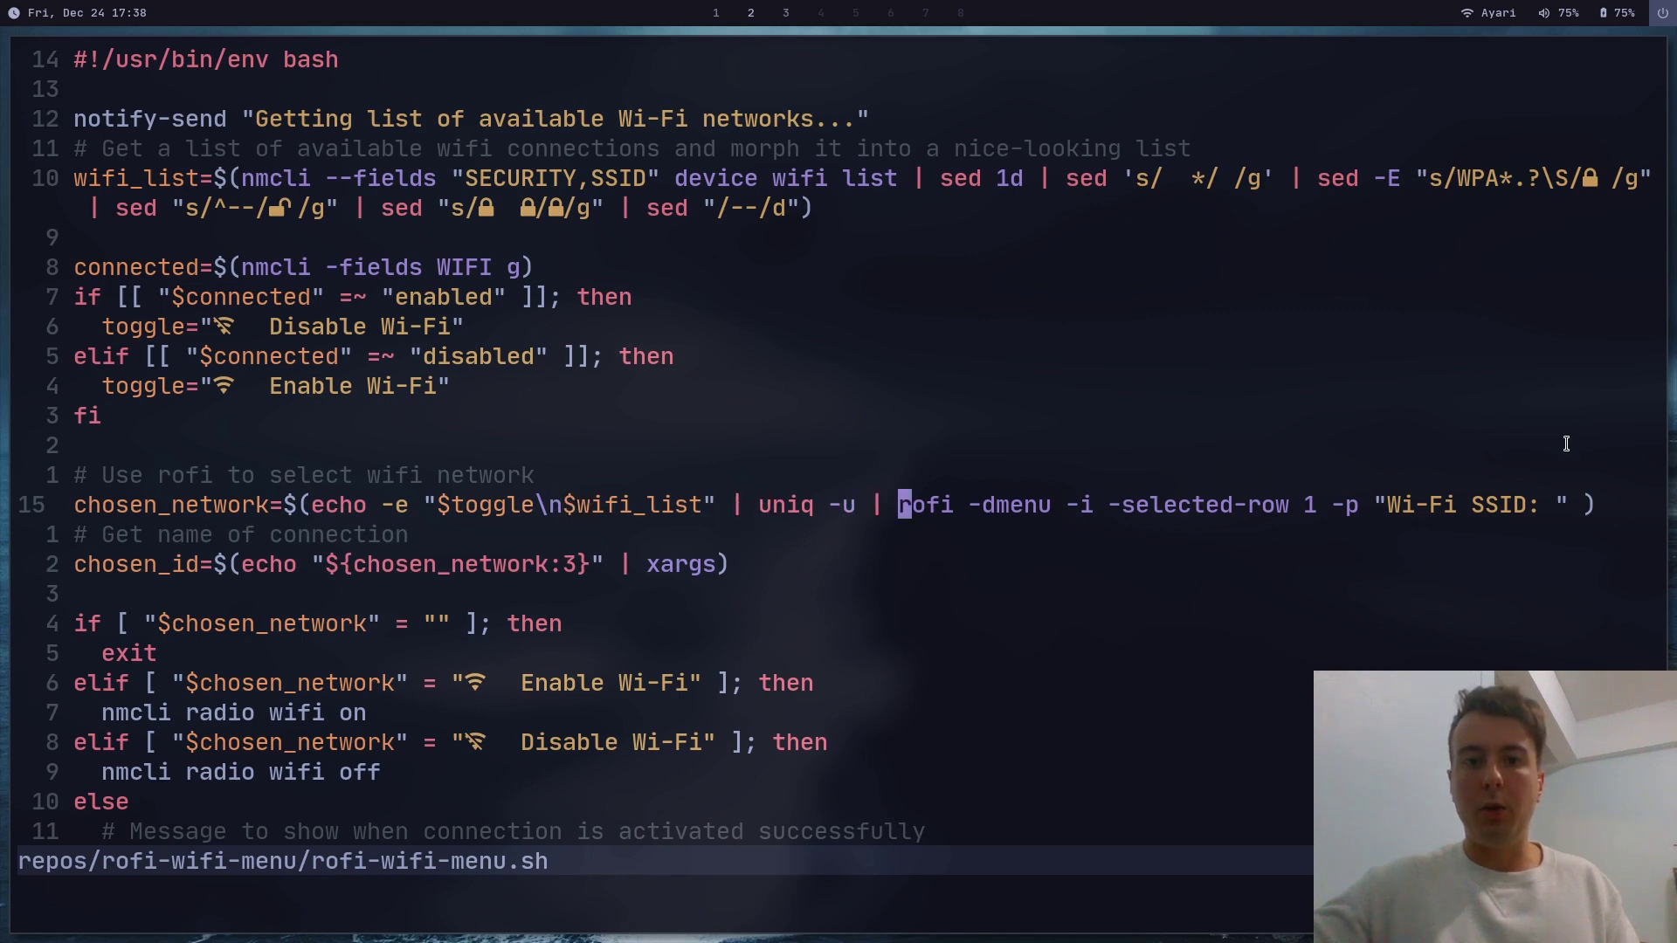
key("w")
key("w")
key("w")
key("w")
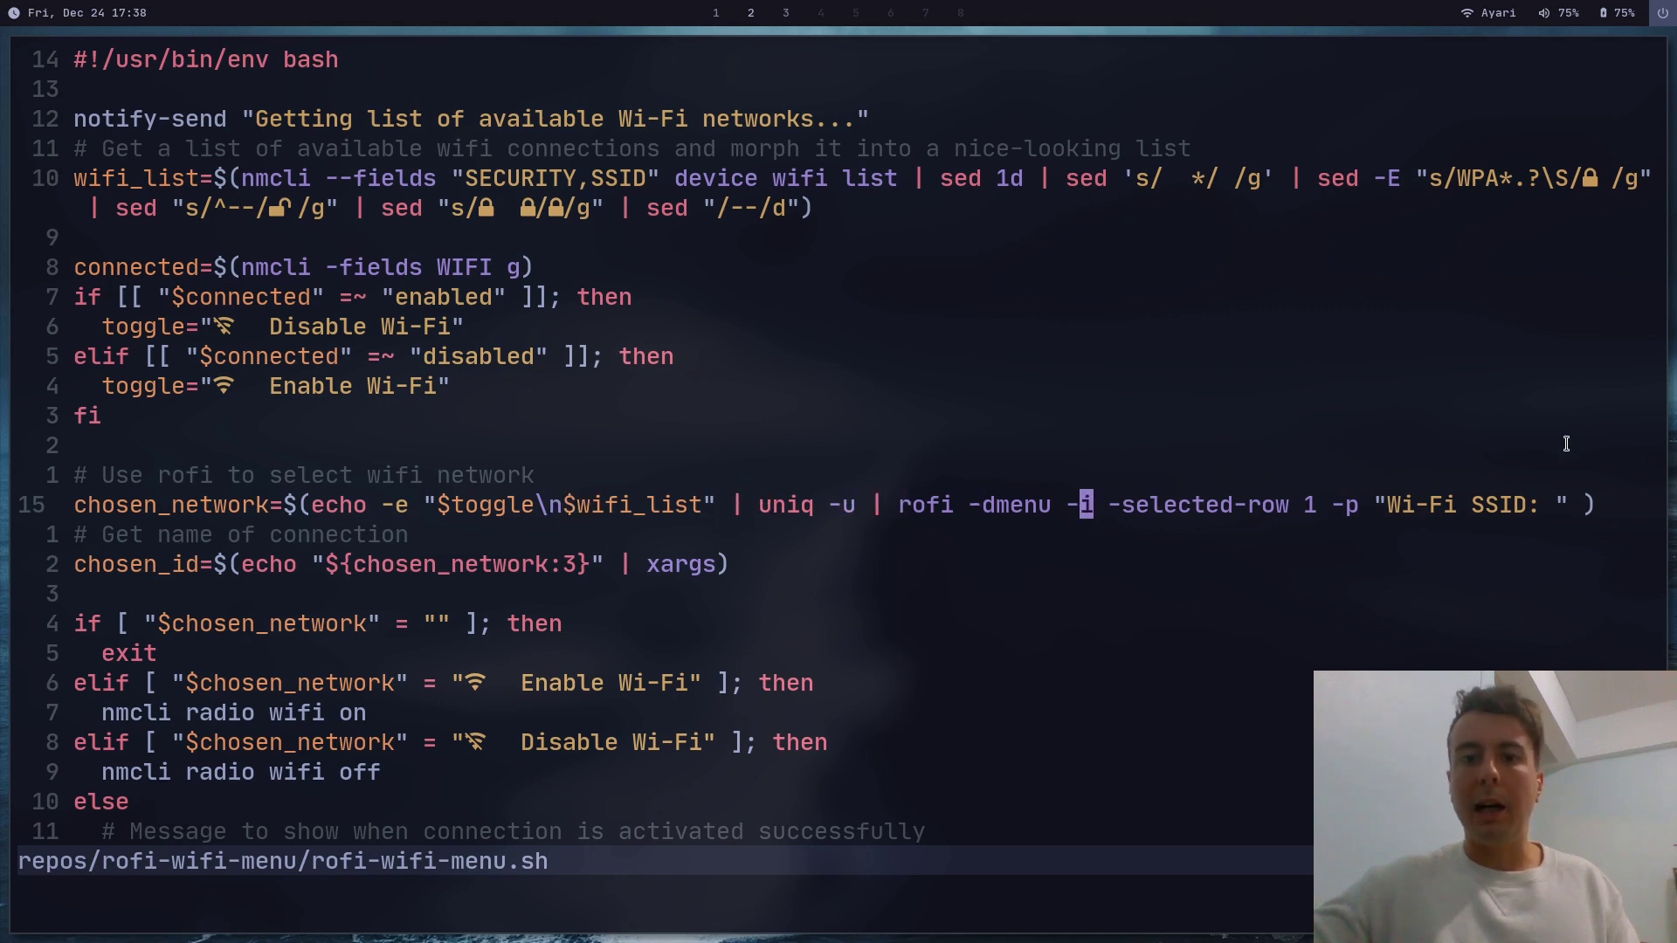
key("h")
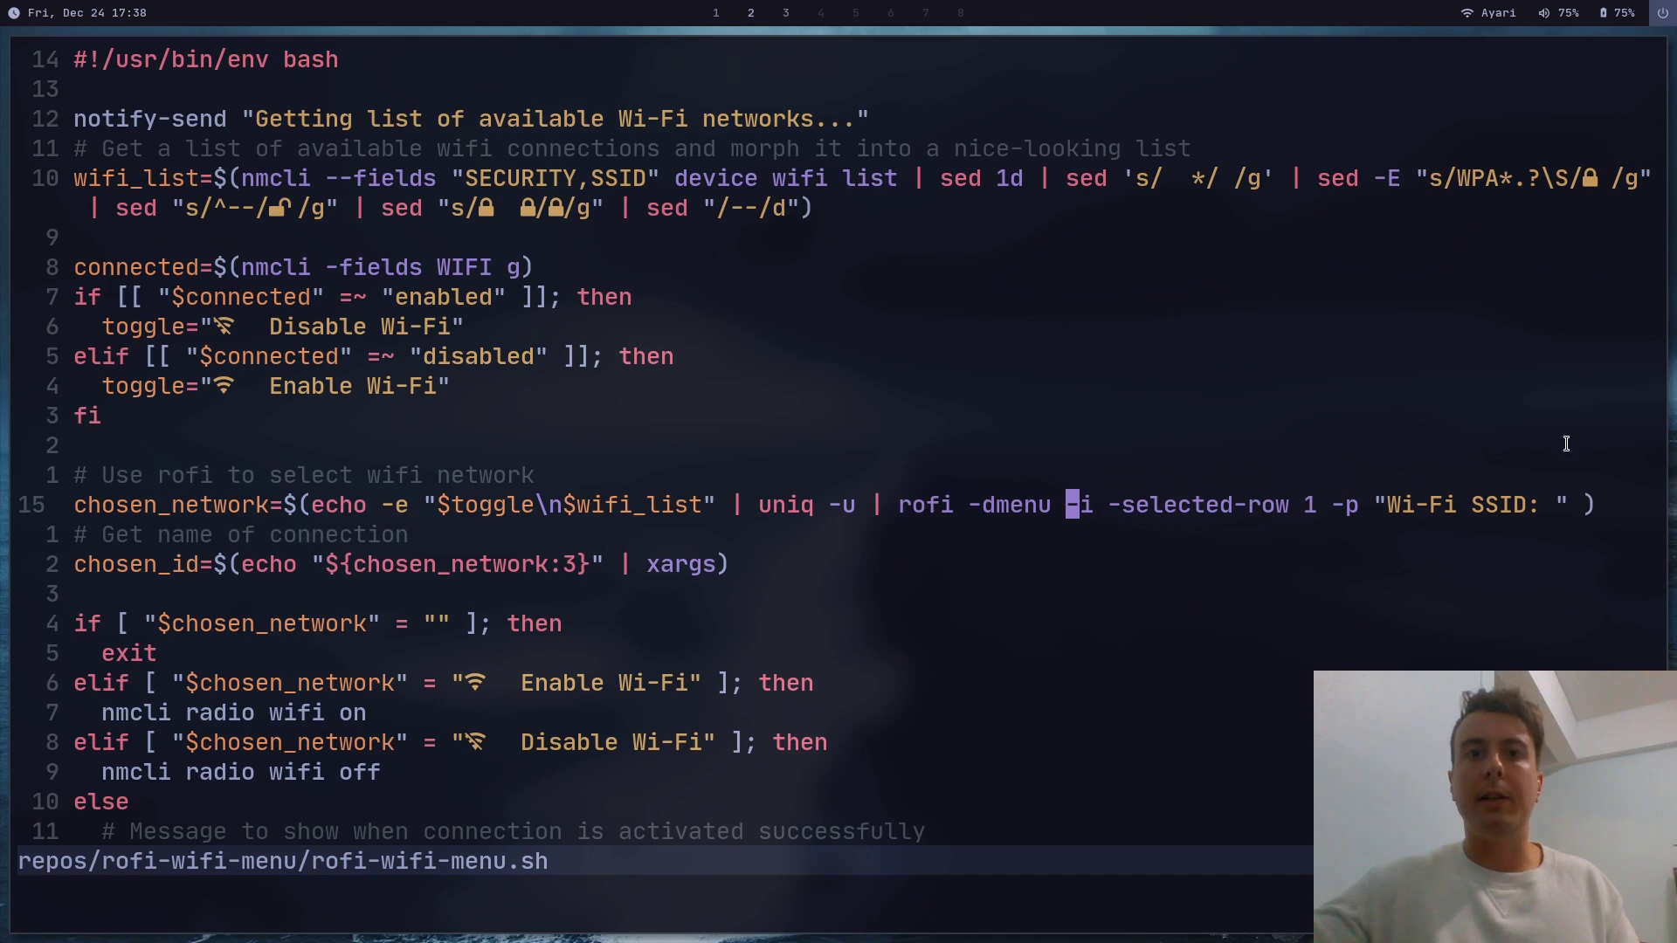
key("e")
key("e")
key("e")
key("e")
key("e")
key("e")
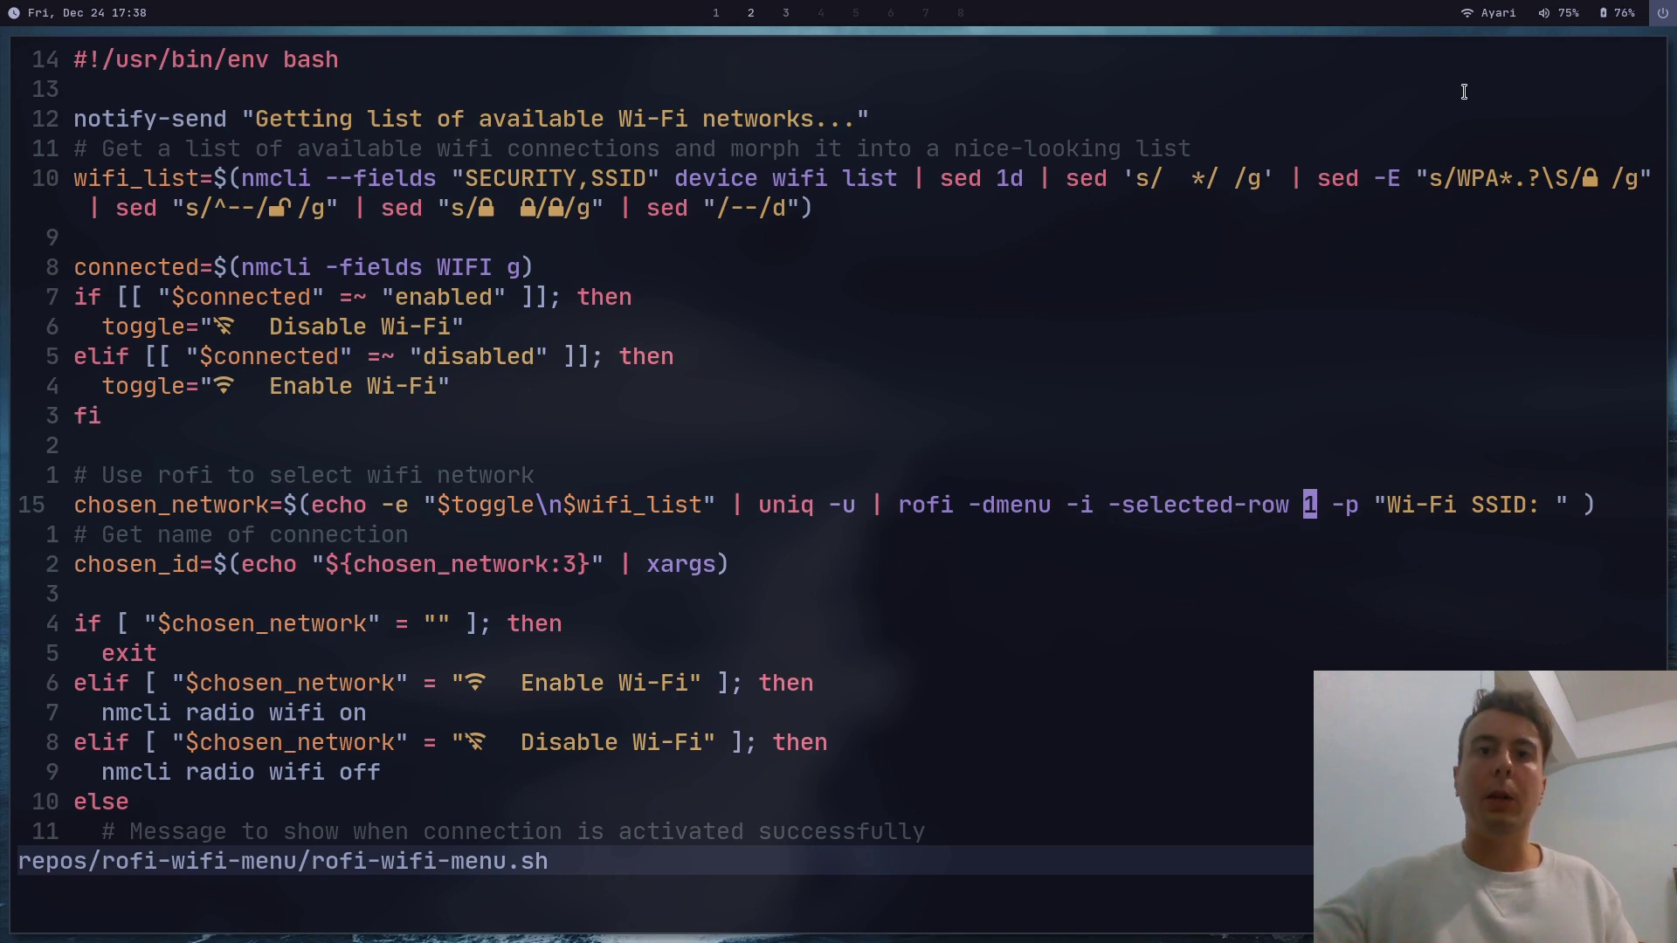
left_click(1476, 12)
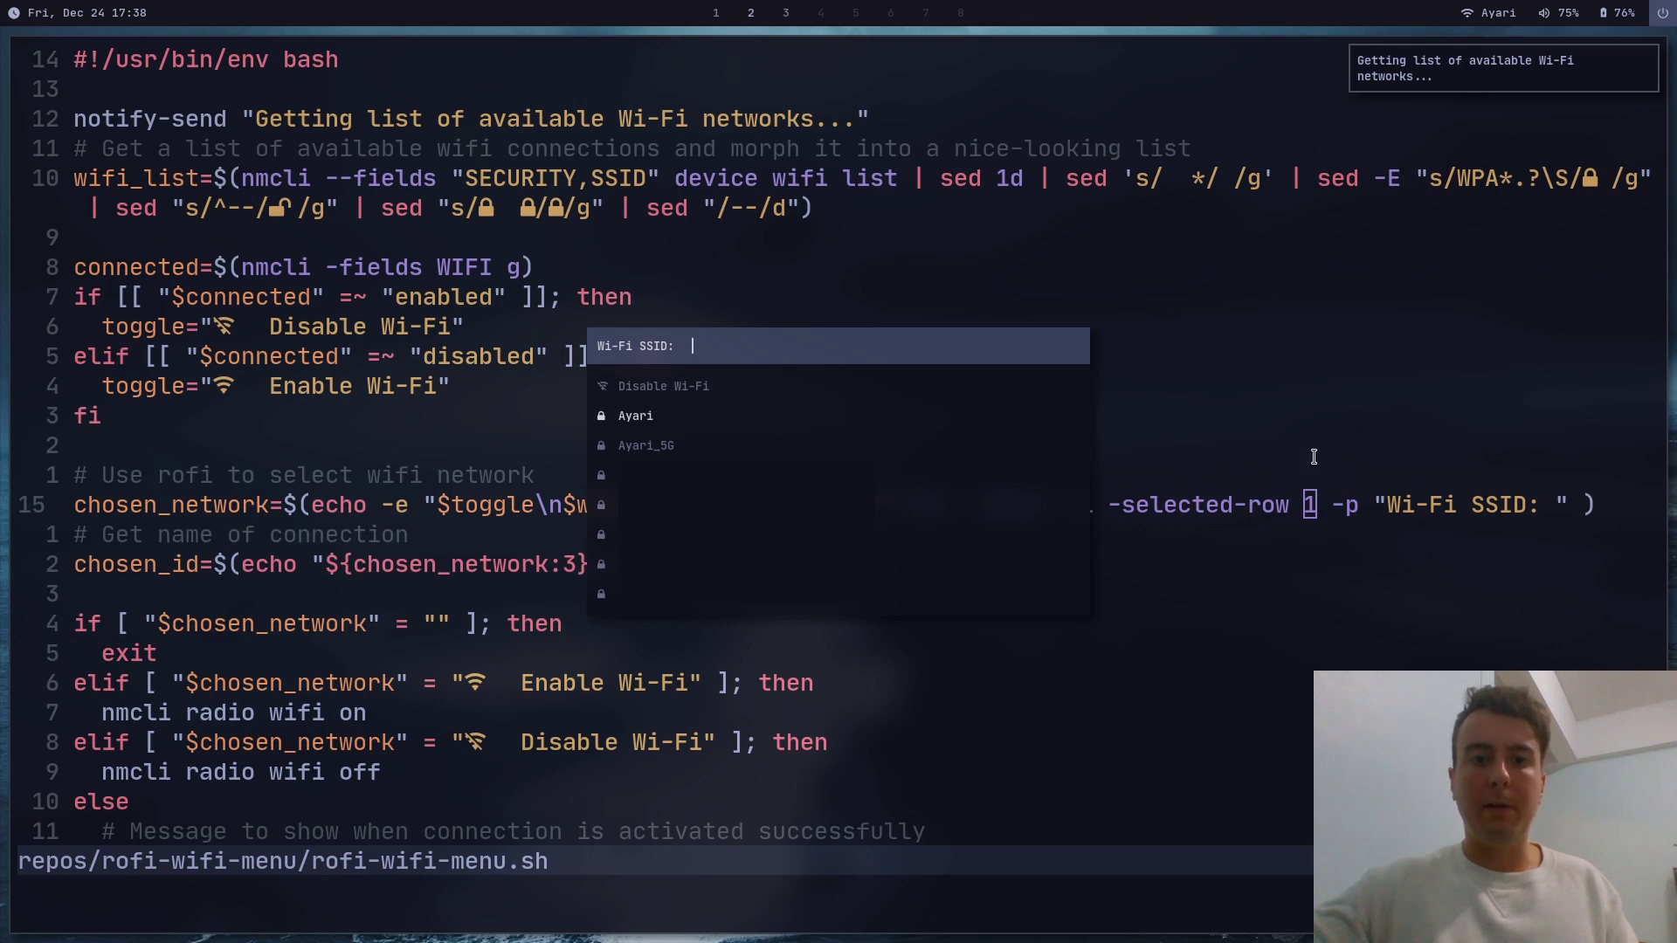
key("Escape")
key("l")
key("l")
key("l")
key("l")
key("l")
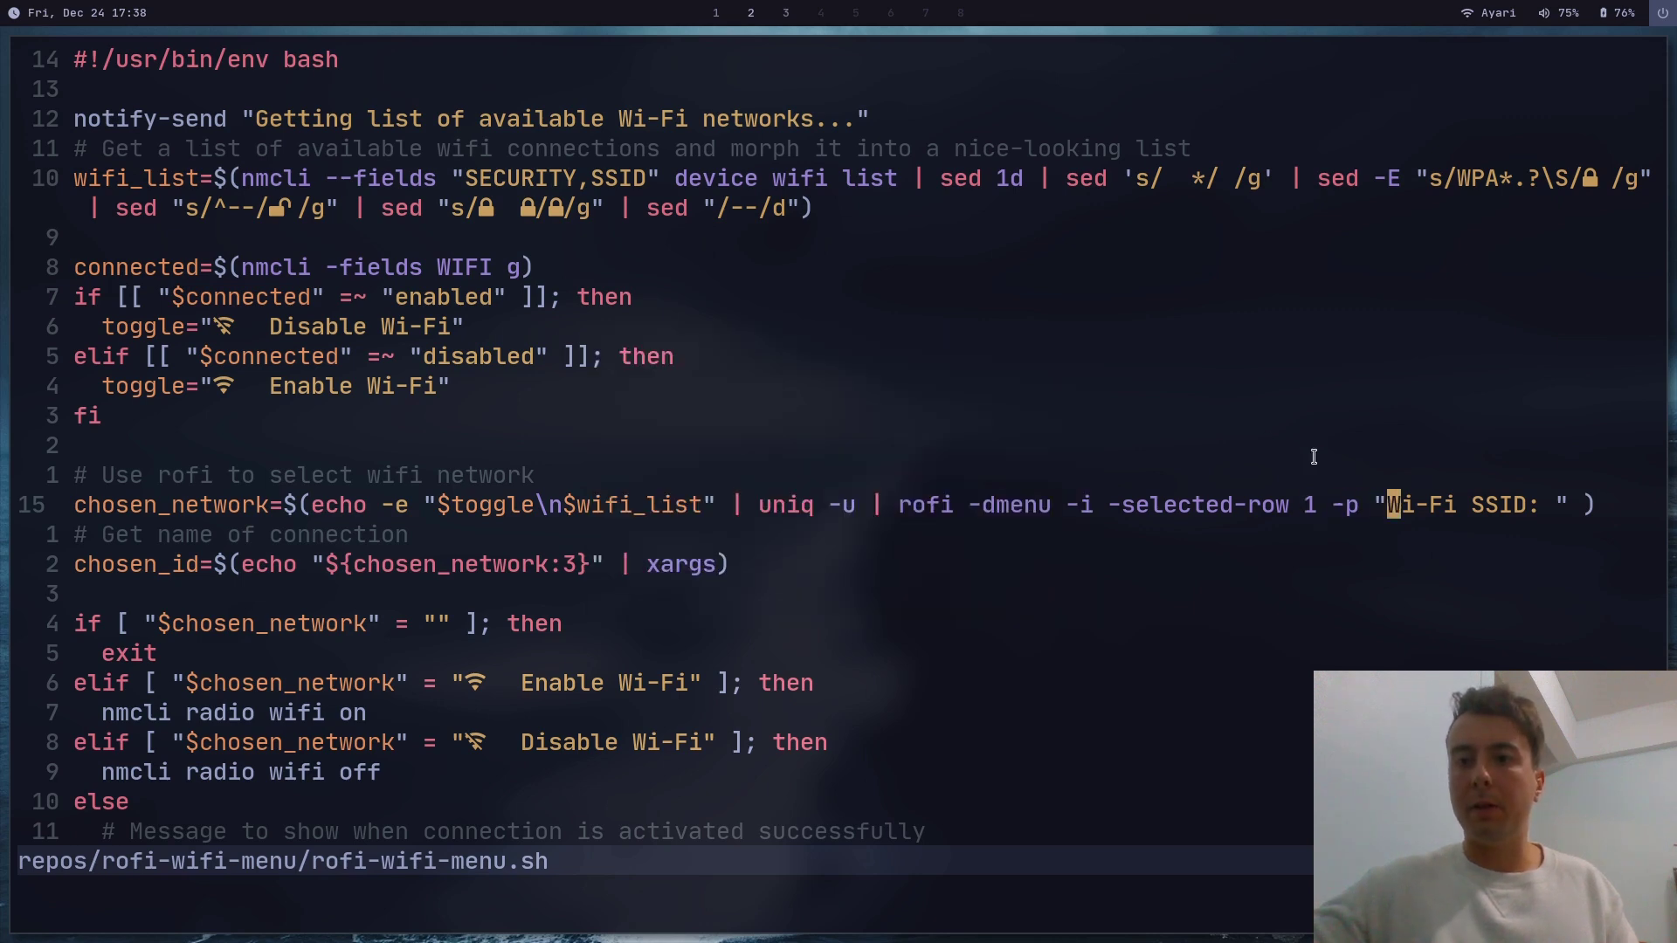
key("l")
left_click(1460, 25)
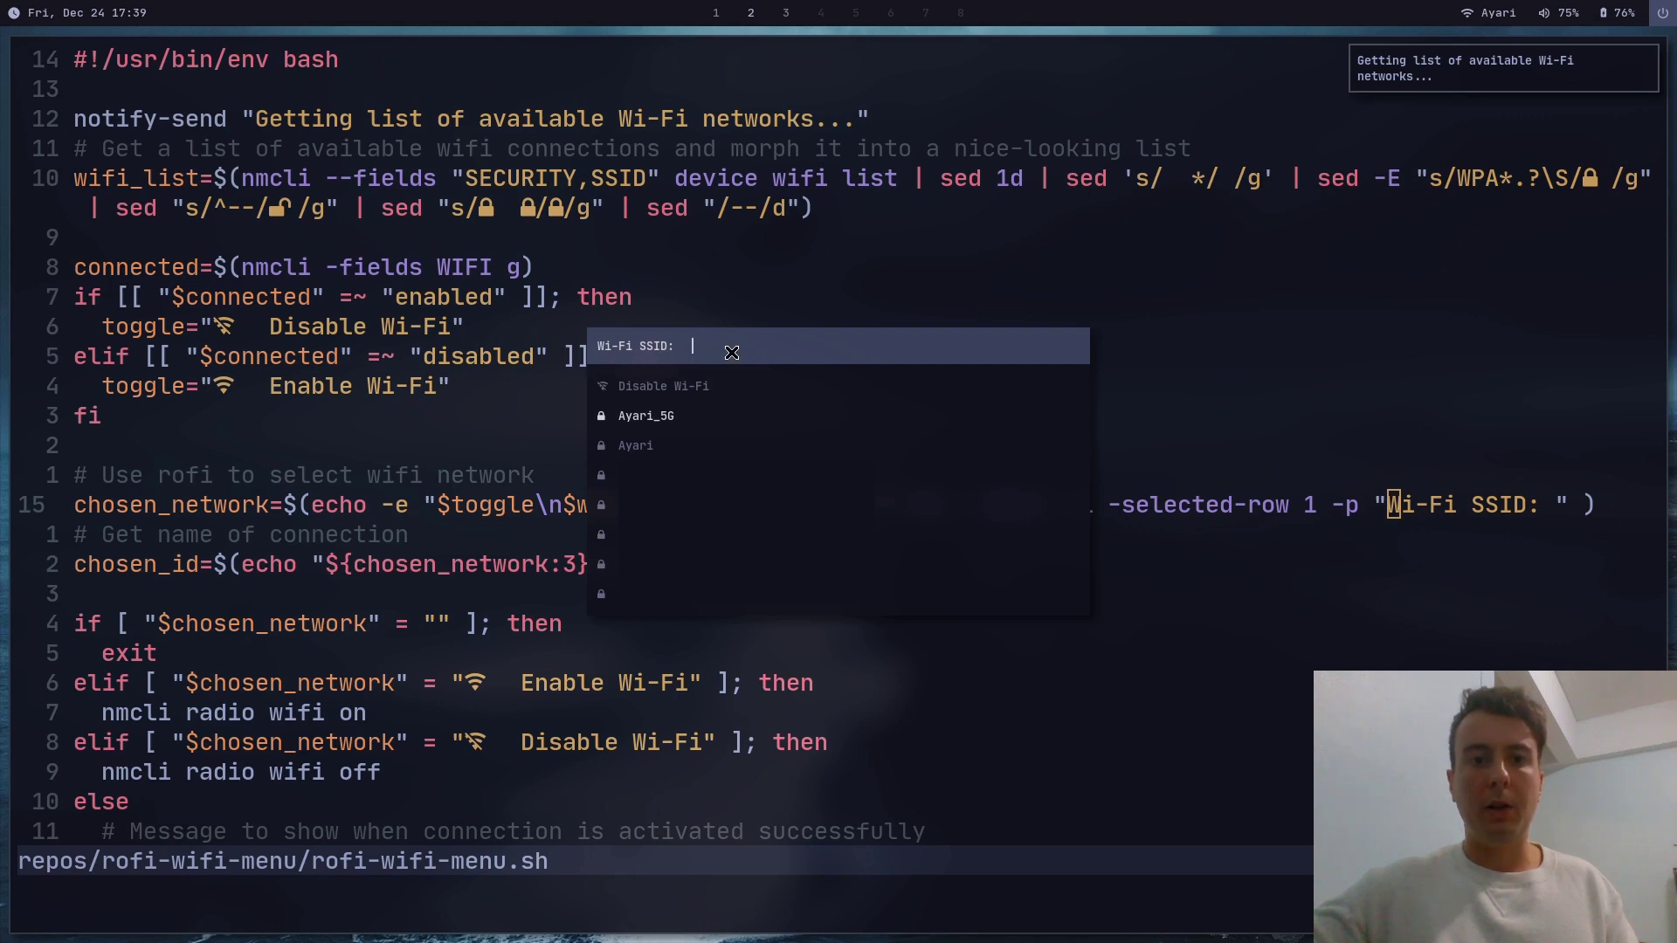
key("Escape")
key("shift+g")
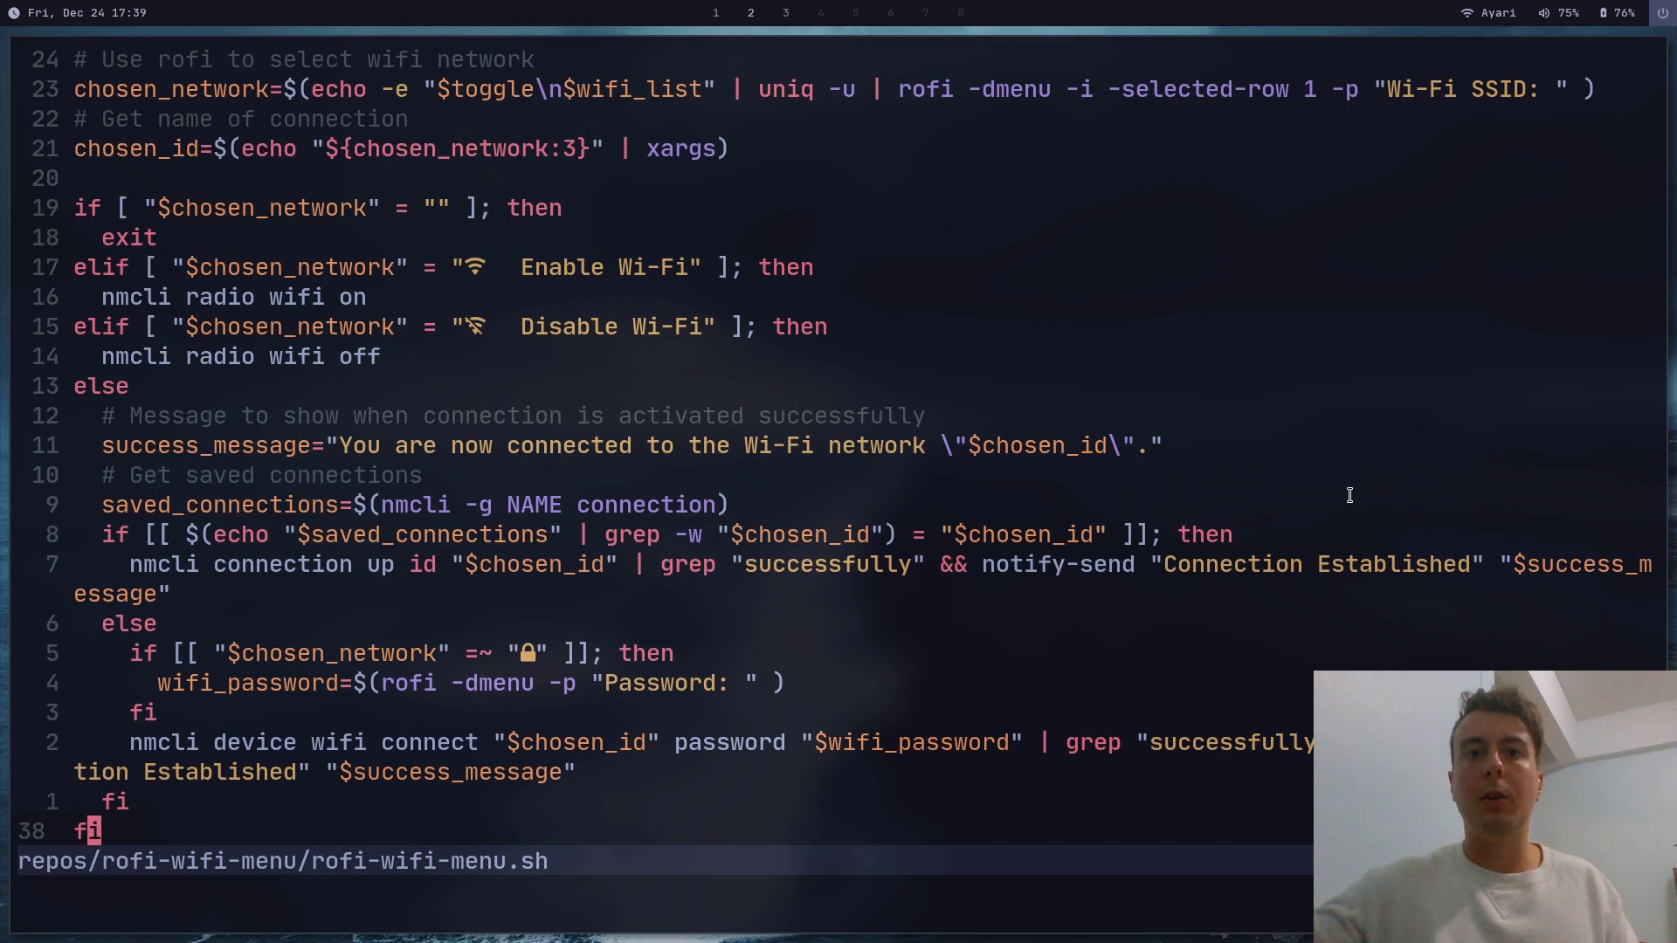
- Inspect the '# Get saved connections' nmcli command, then quit Vim with :q
key("k")
key("k")
key("k")
key("k")
key("k")
key("k")
key("k")
key("k")
key("k")
key("k")
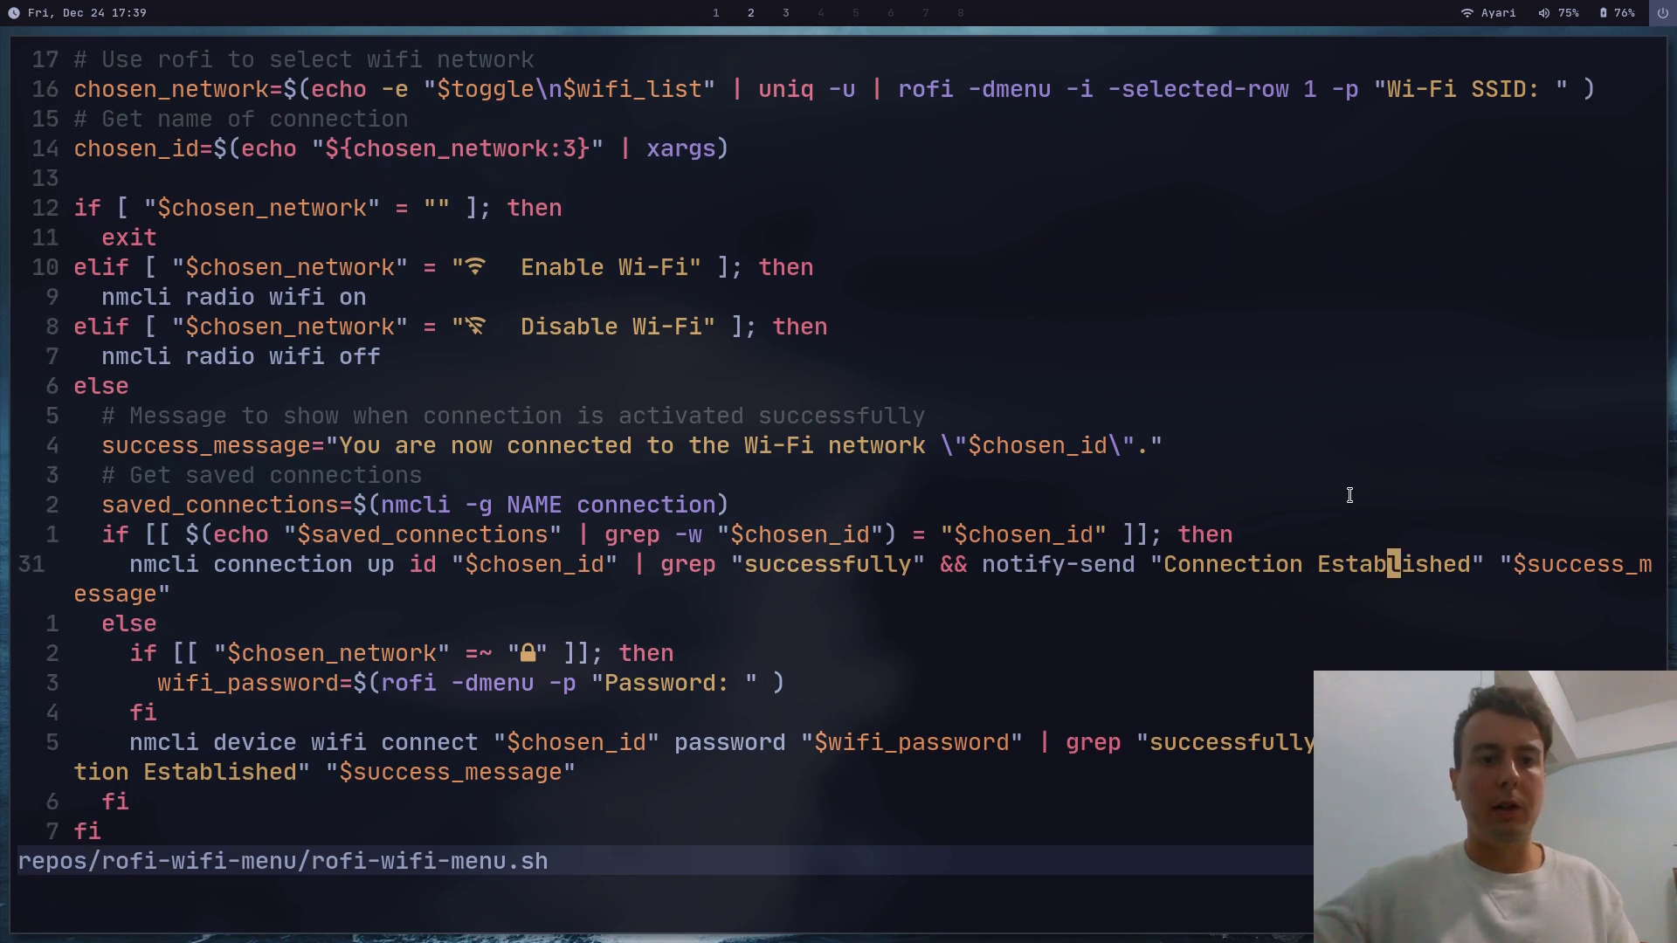
key("j")
key("h")
key("h")
key("h")
key("w")
key("w")
key("b")
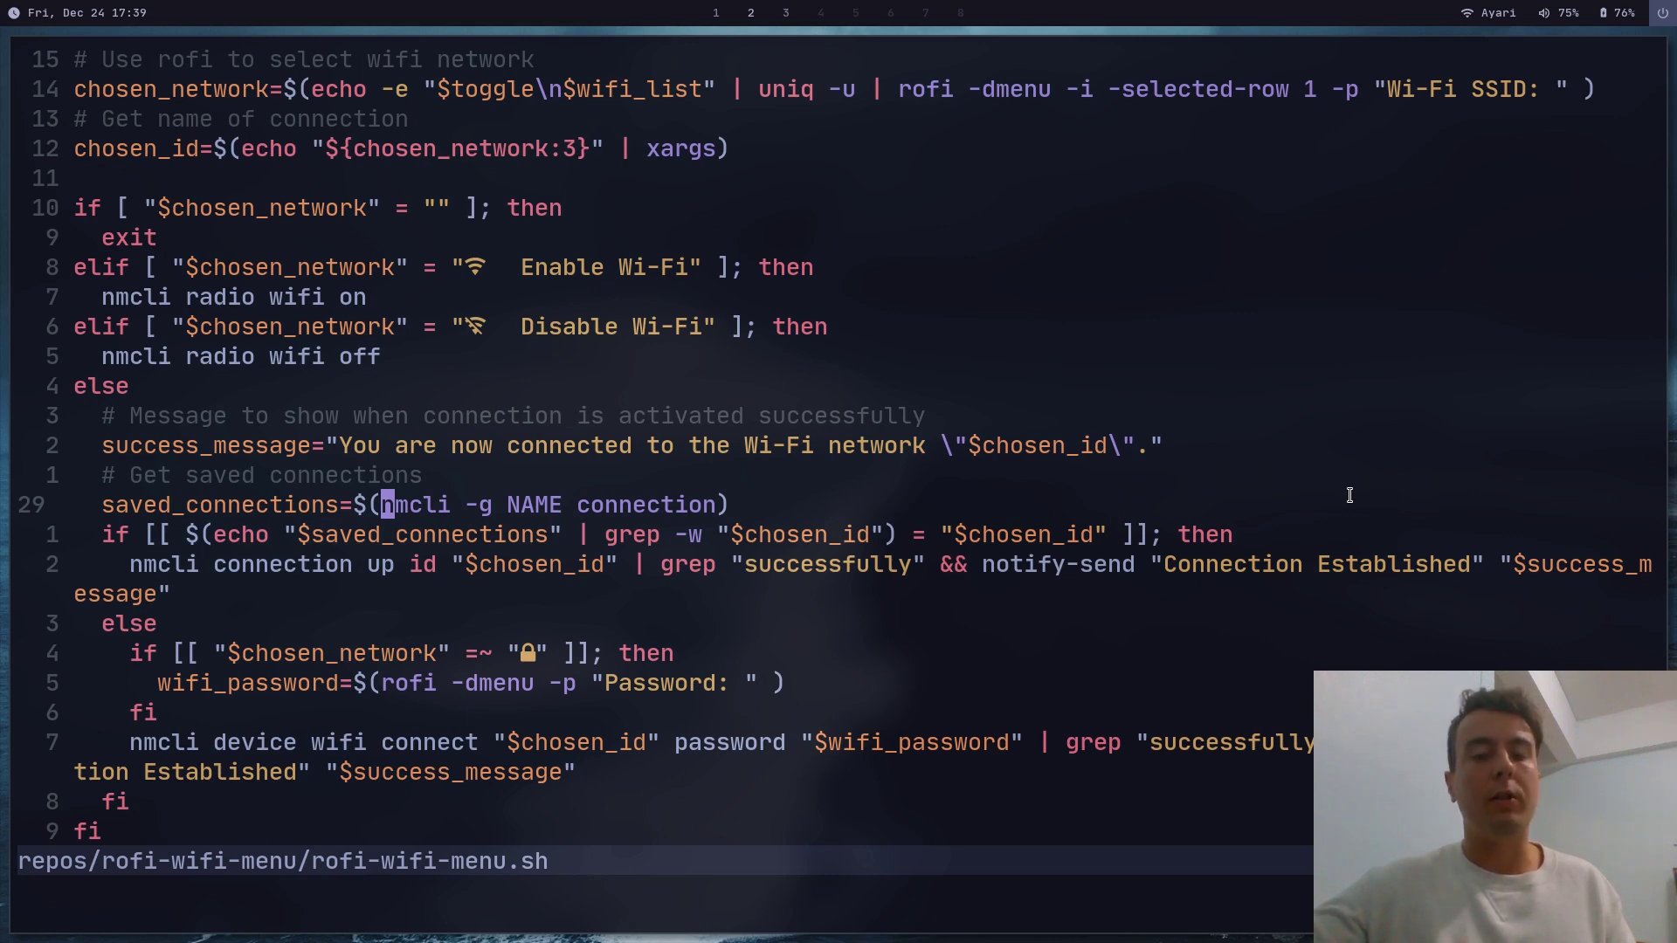
type(":q")
key("Return")
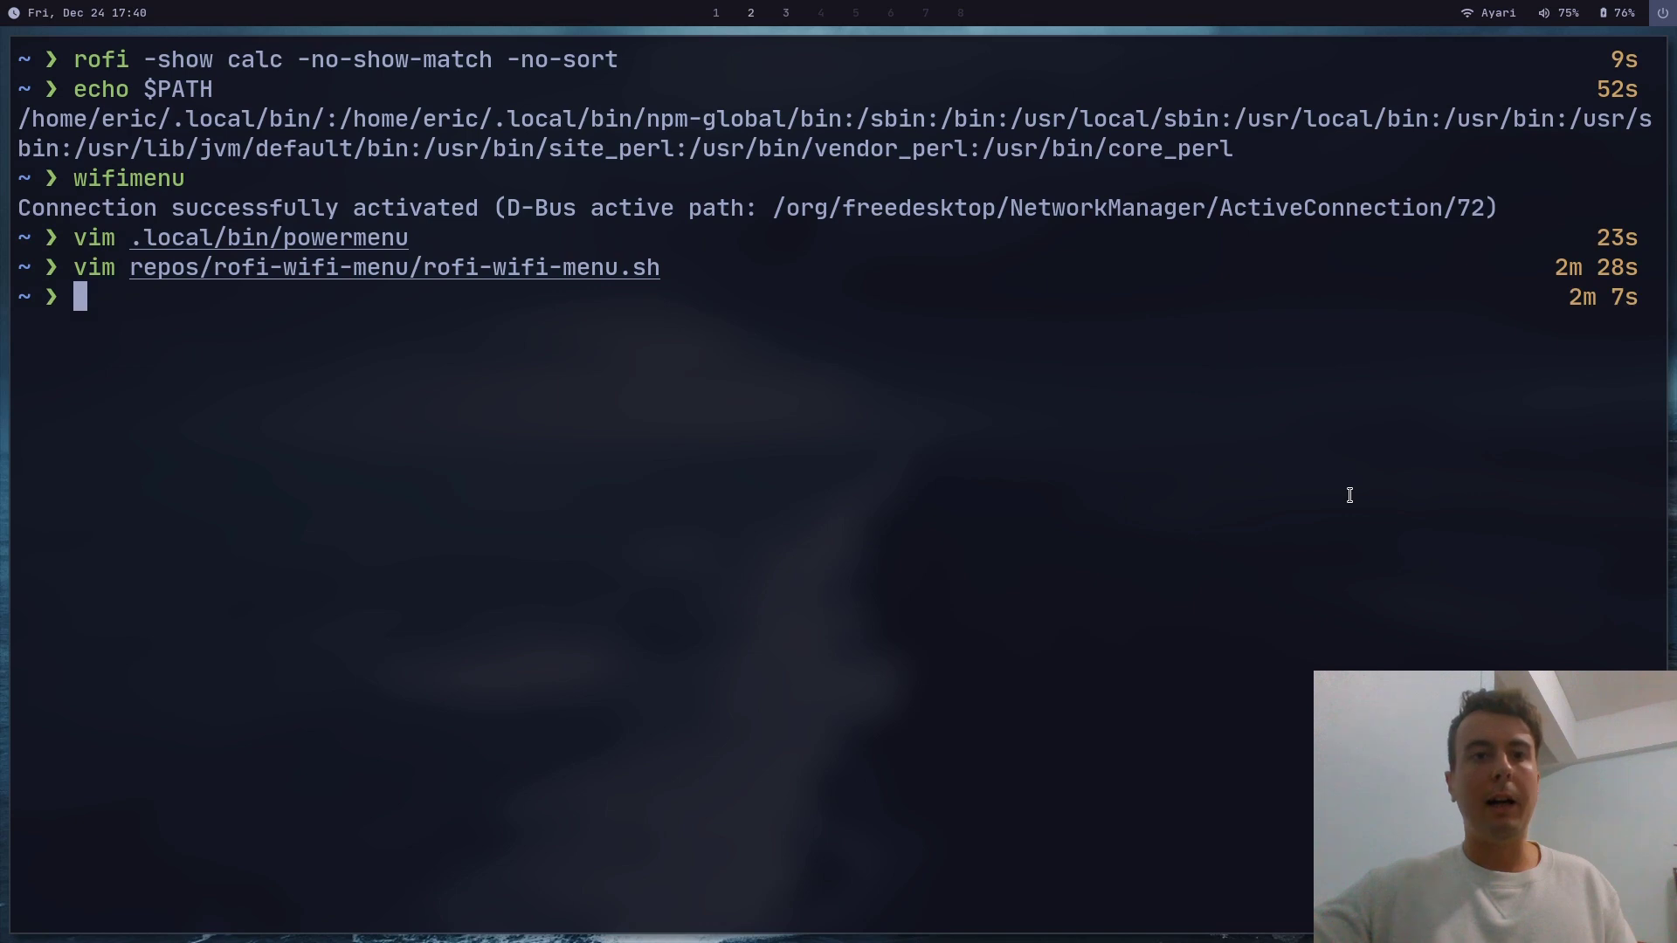
- Show the archrice powermenu script zoomed in, then return to the rofi-wifi-menu page
key("super+1")
key("ctrl+Tab")
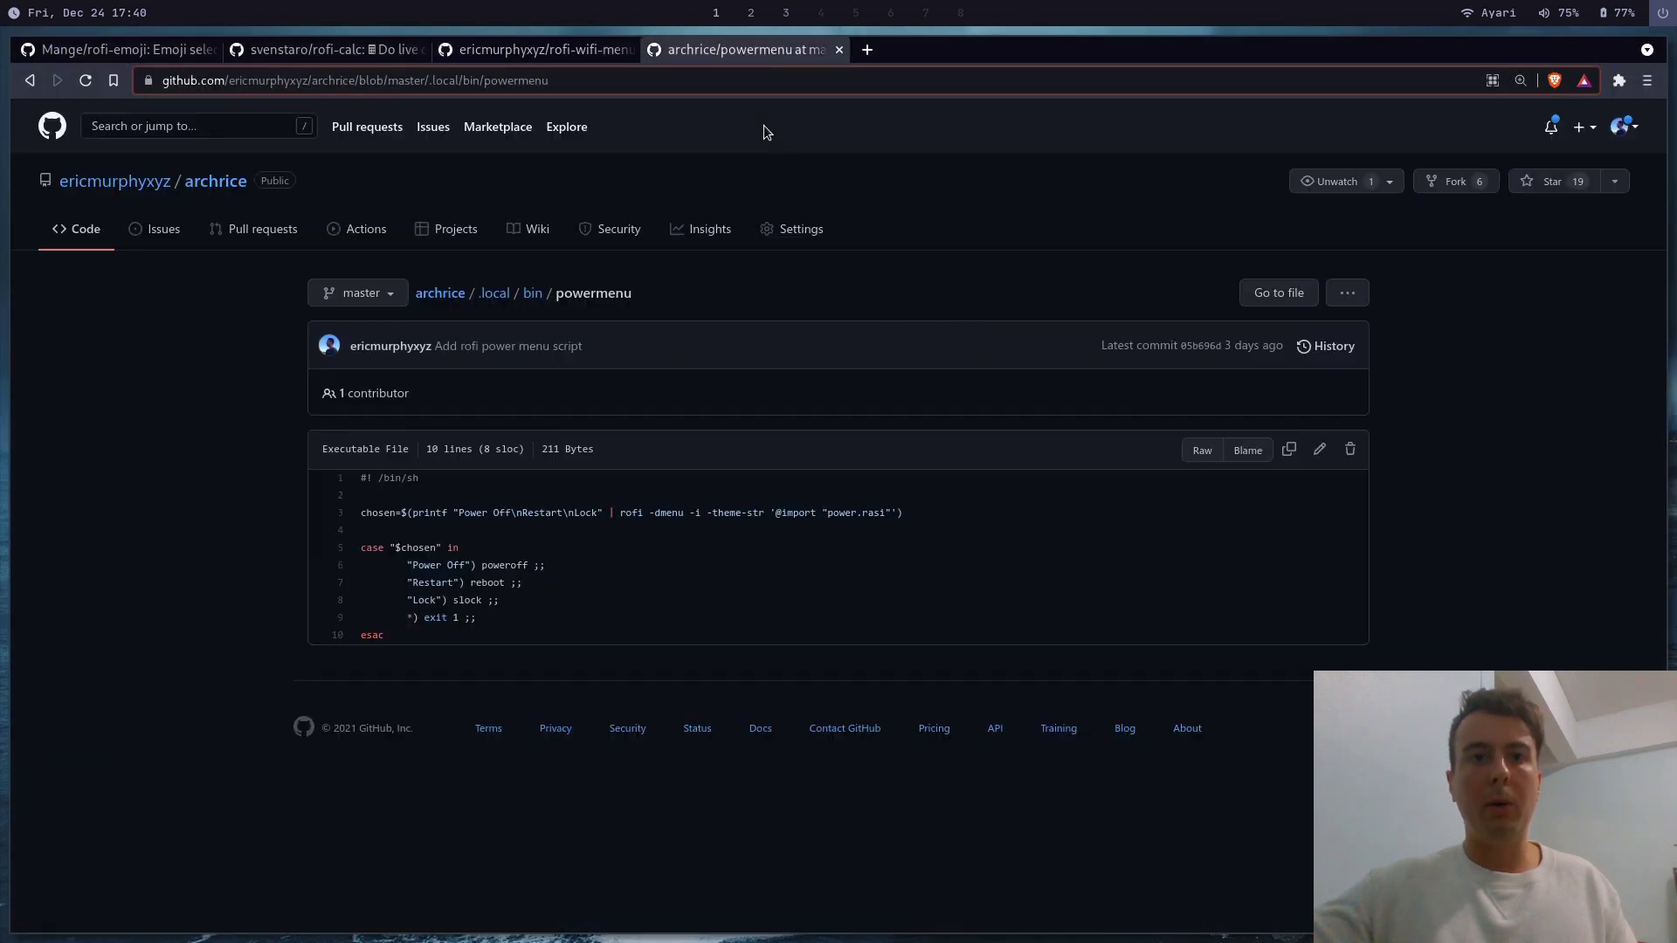
key("ctrl+plus")
key("ctrl+plus")
key("ctrl+plus")
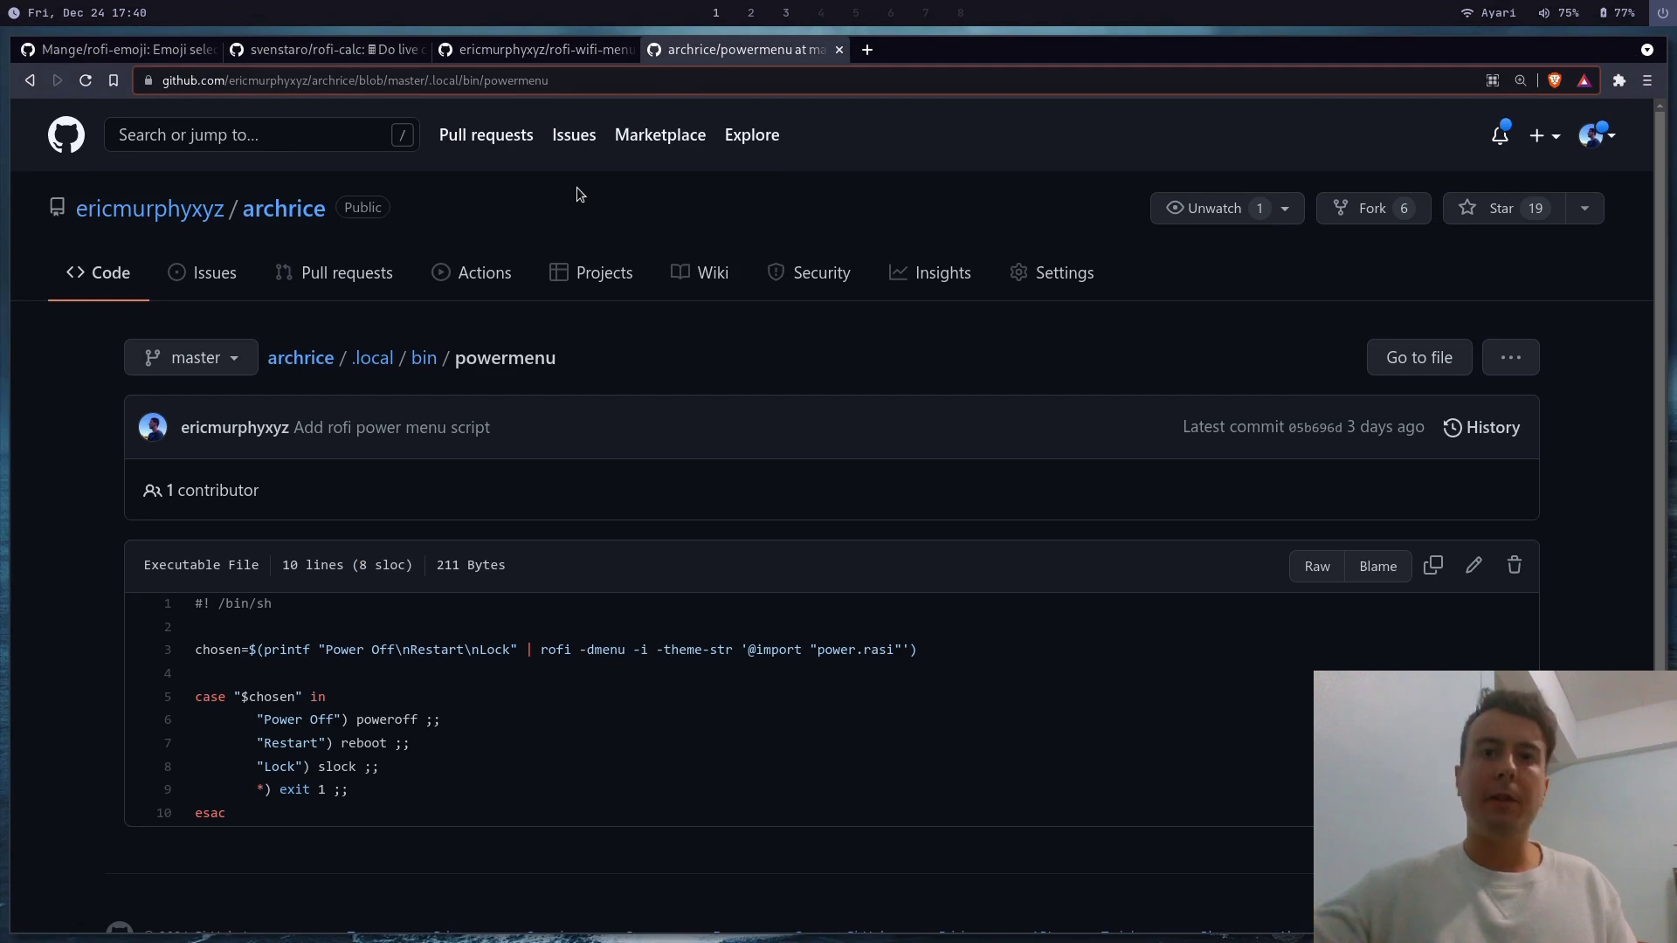
key("ctrl+shift+Tab")
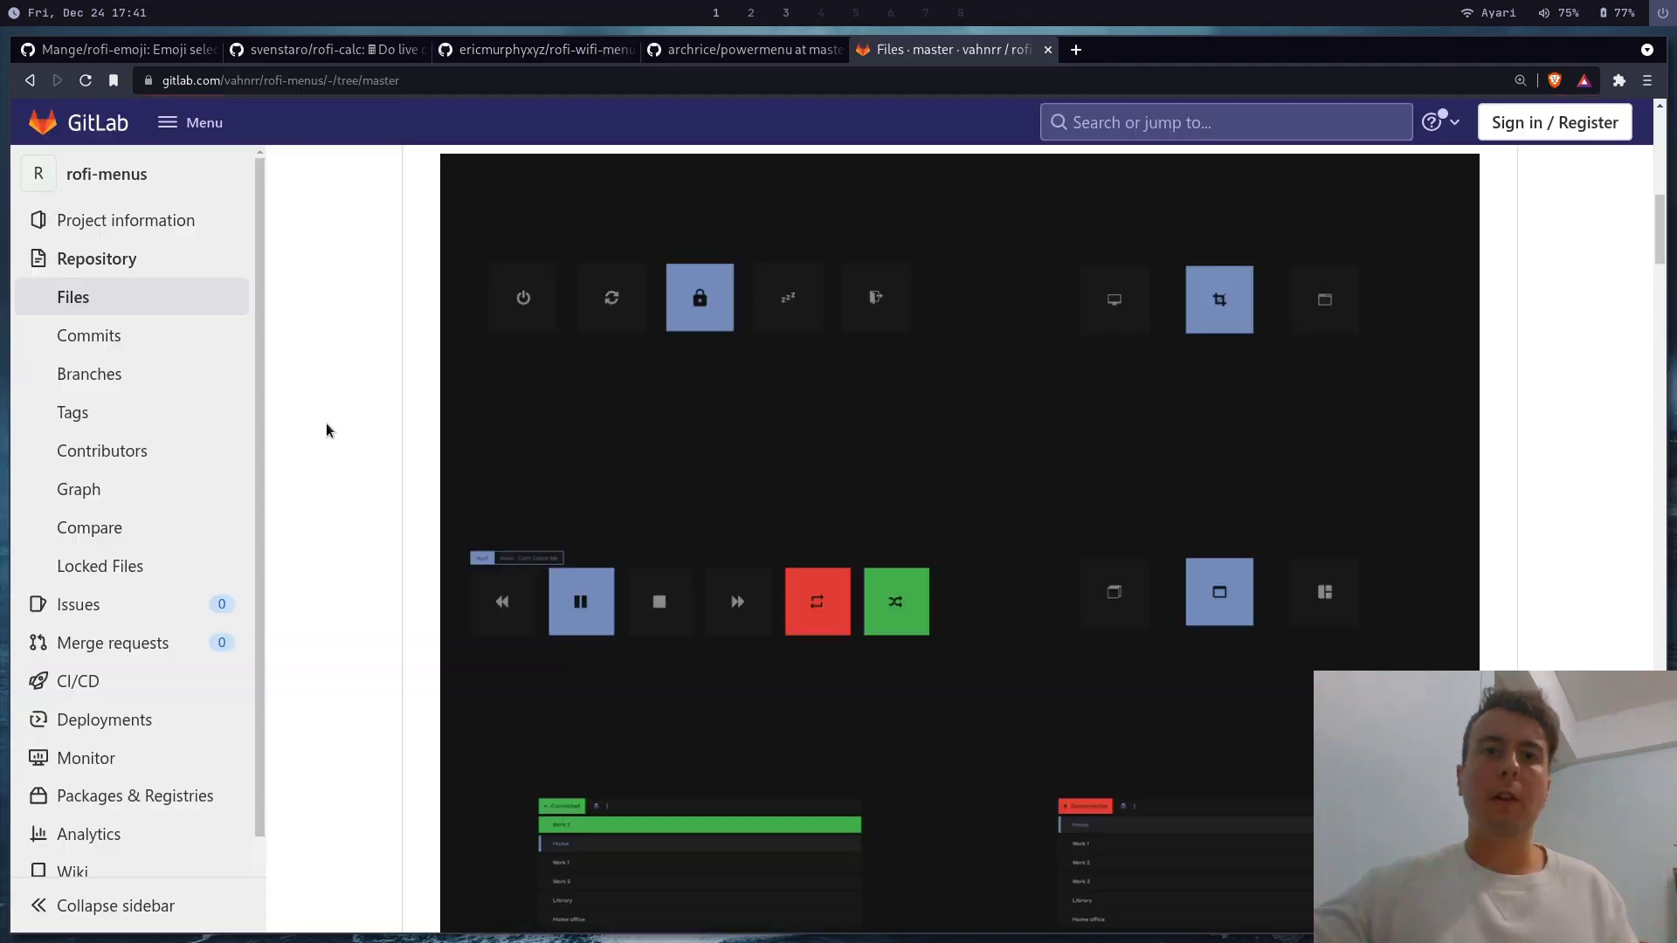
- Scroll the rofi-menus README through its power, music, layout and list-style menu screenshots
scroll(327, 424, "up", 5)
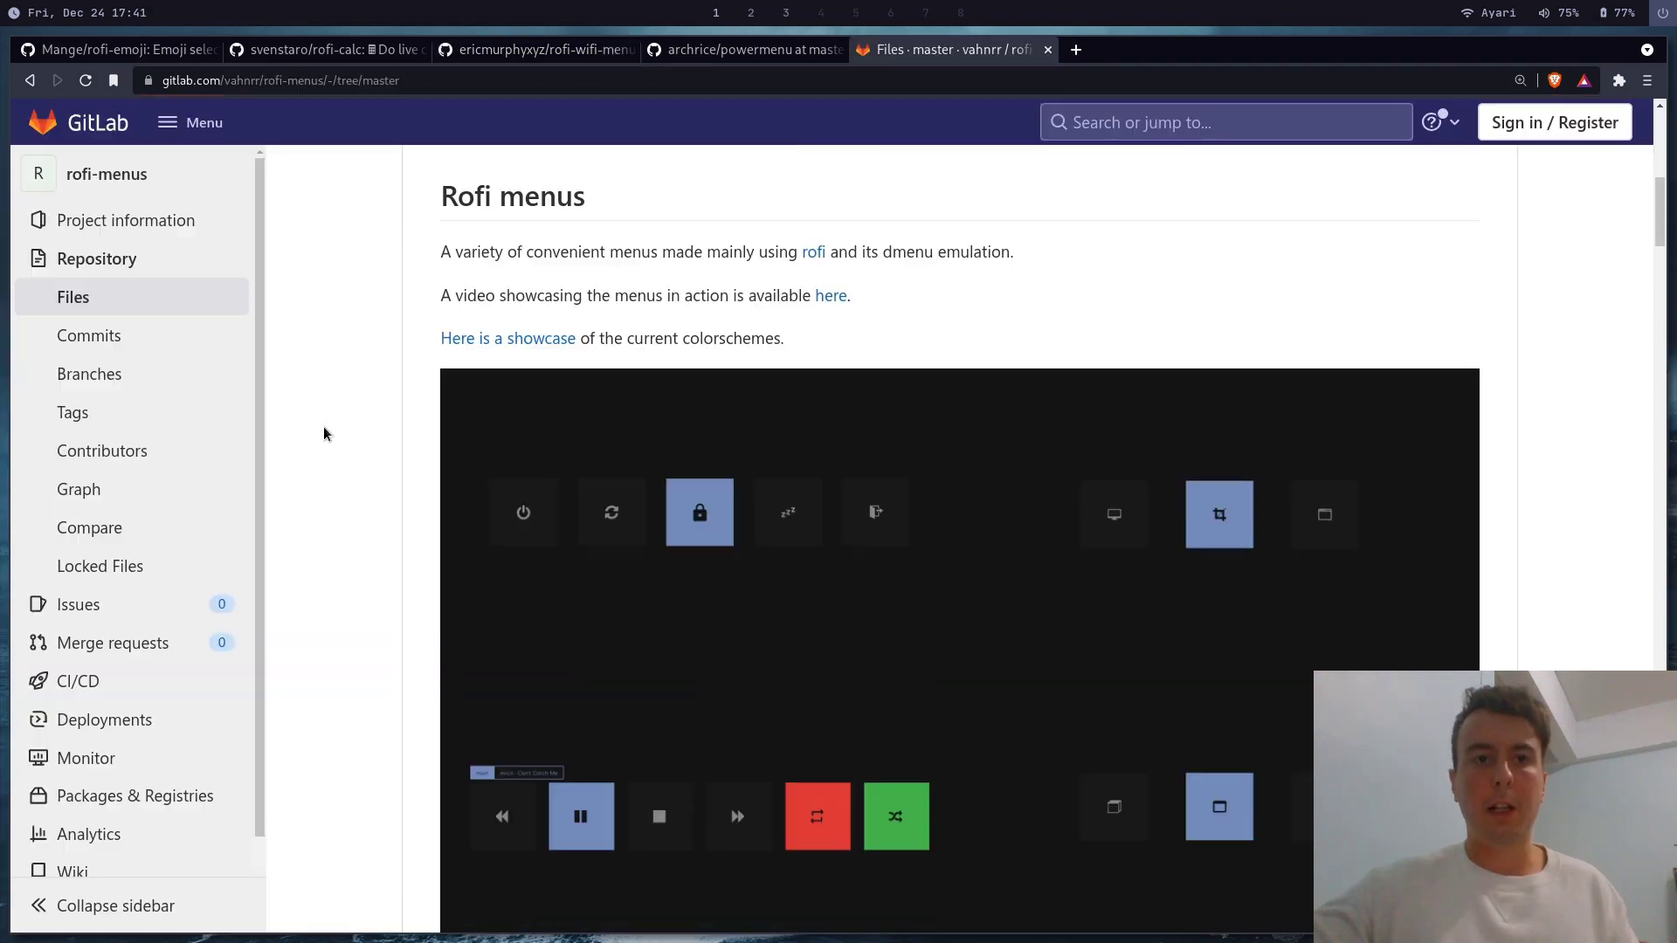
scroll(323, 426, "down", 15)
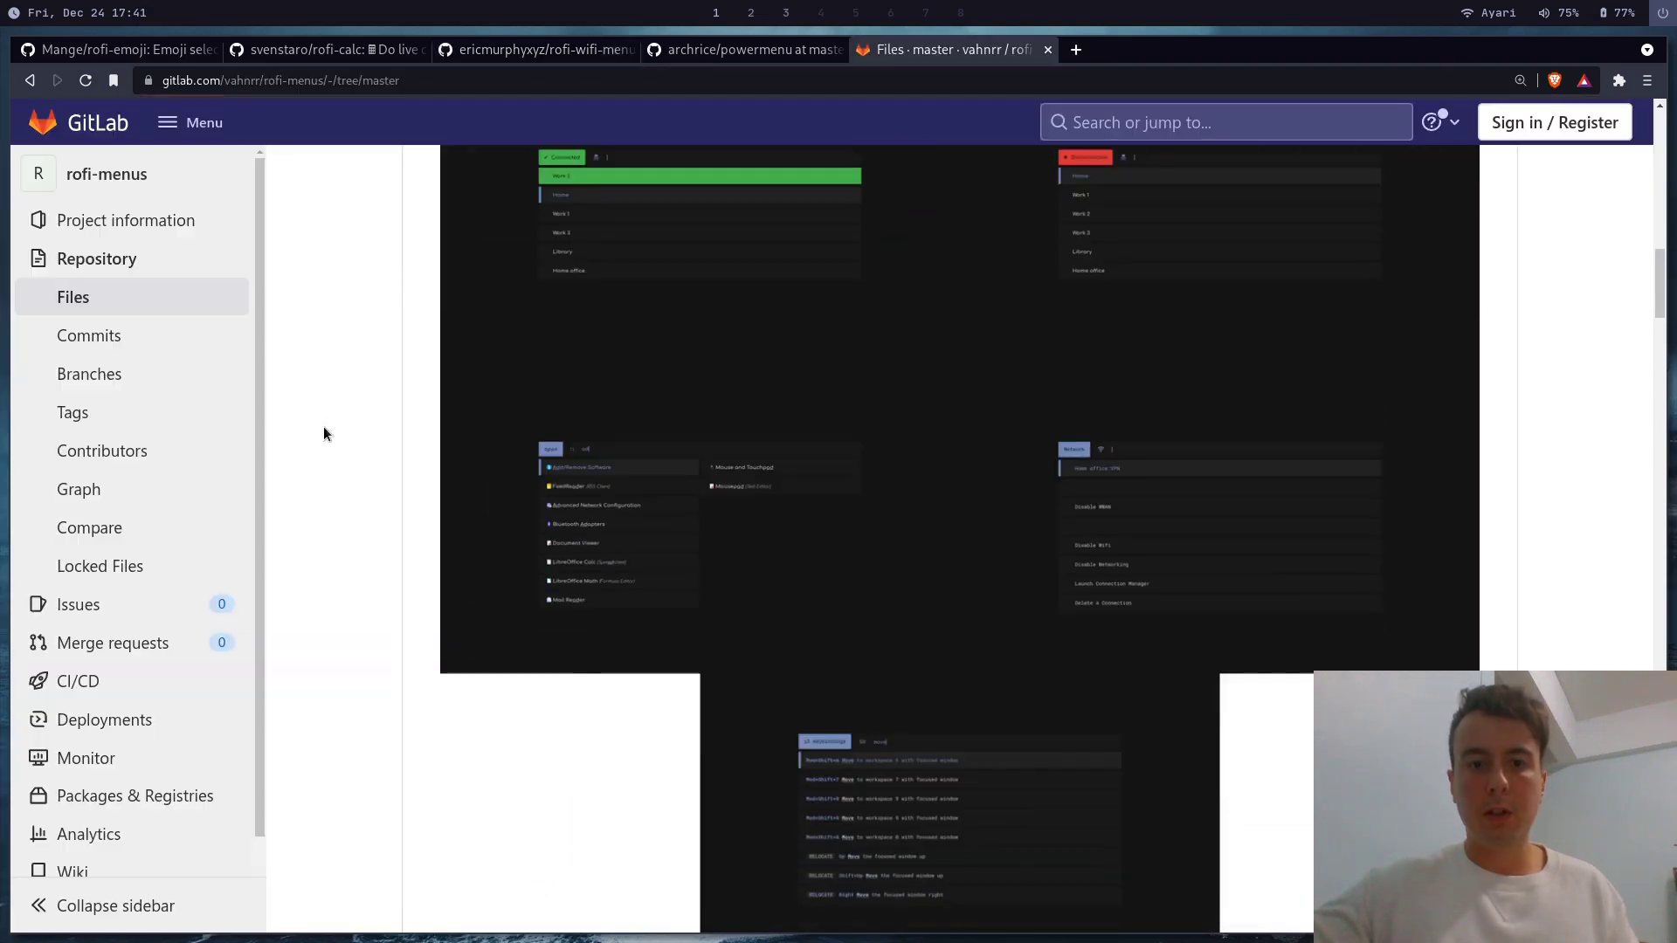
scroll(323, 427, "down", 3)
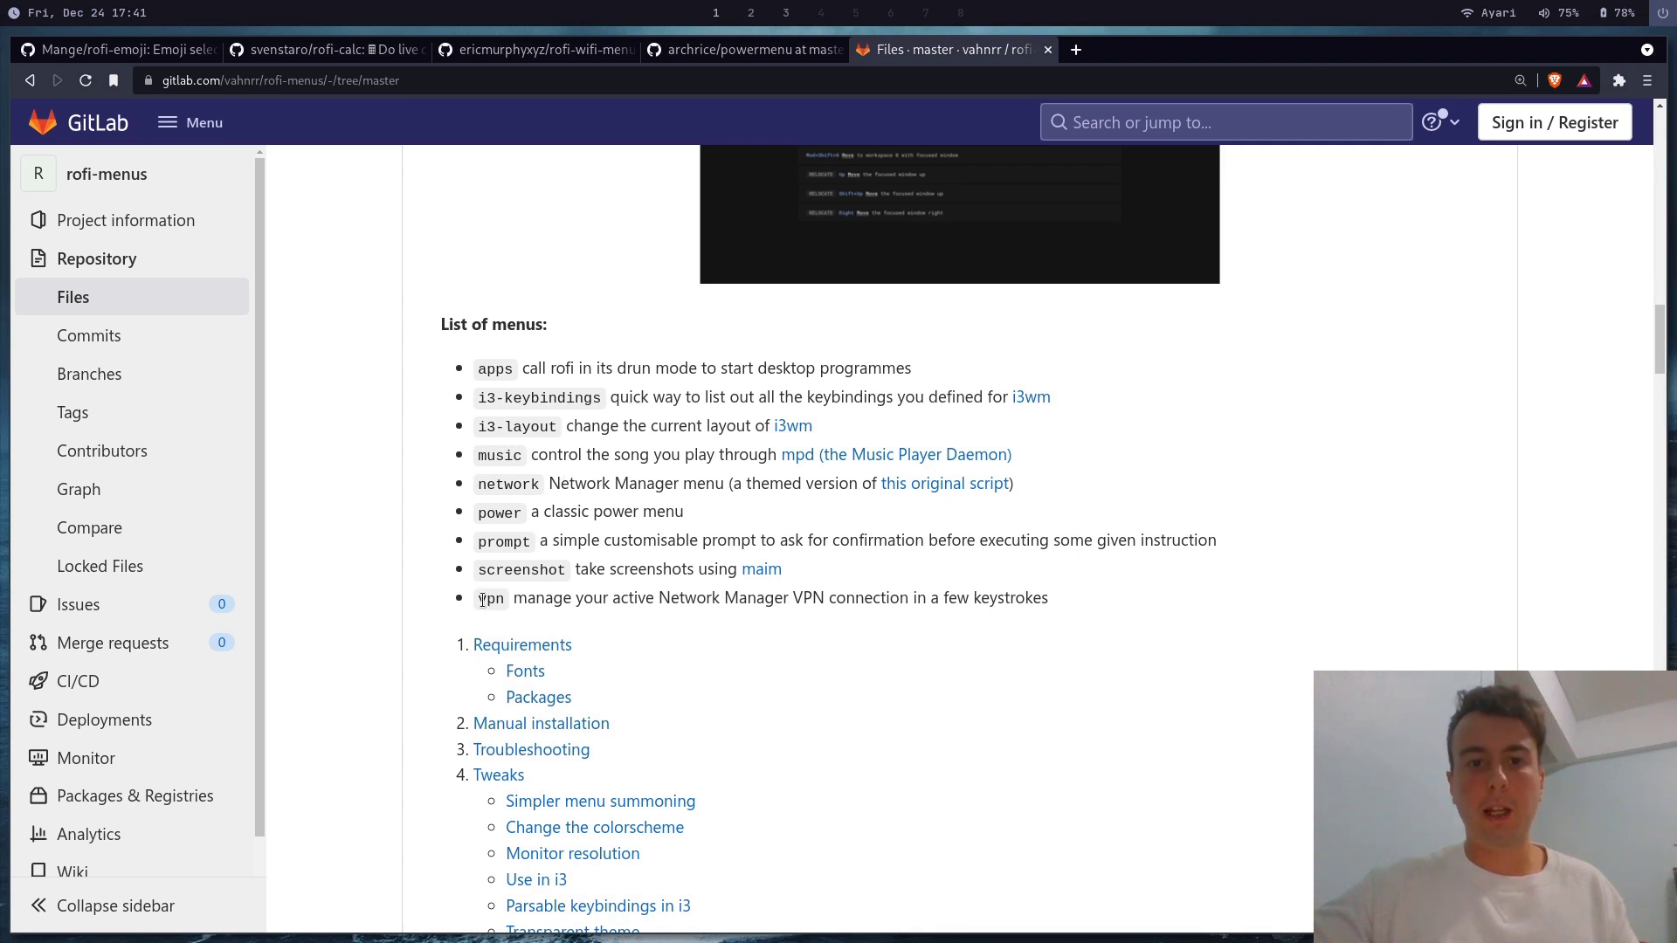
scroll(520, 611, "up", 10)
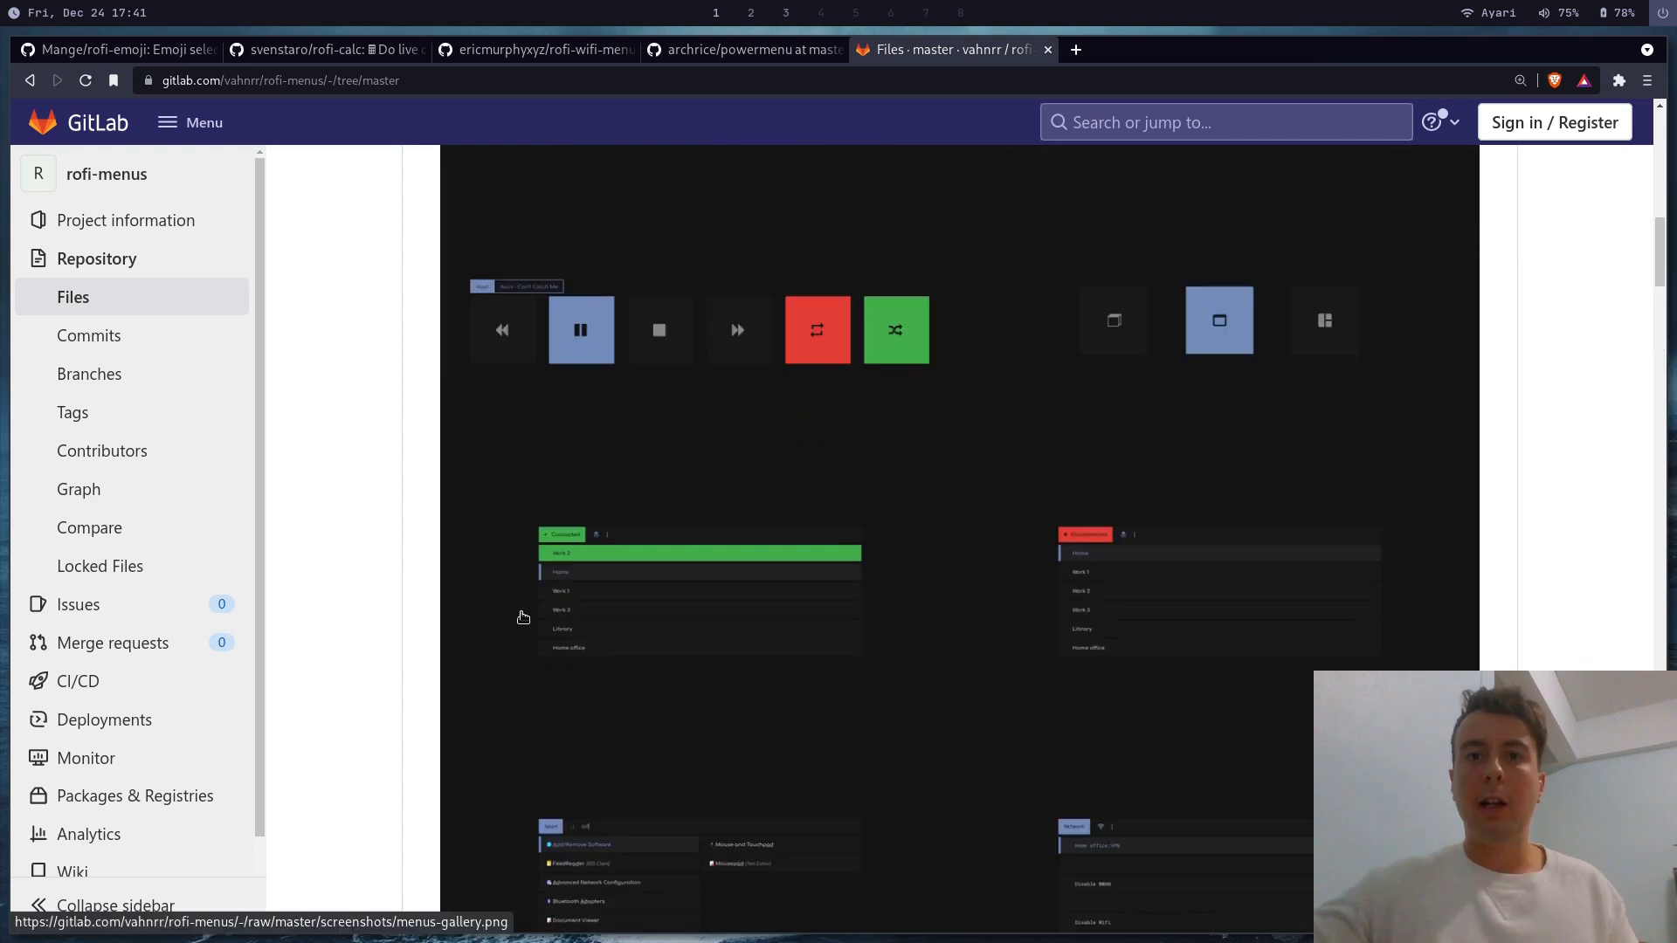